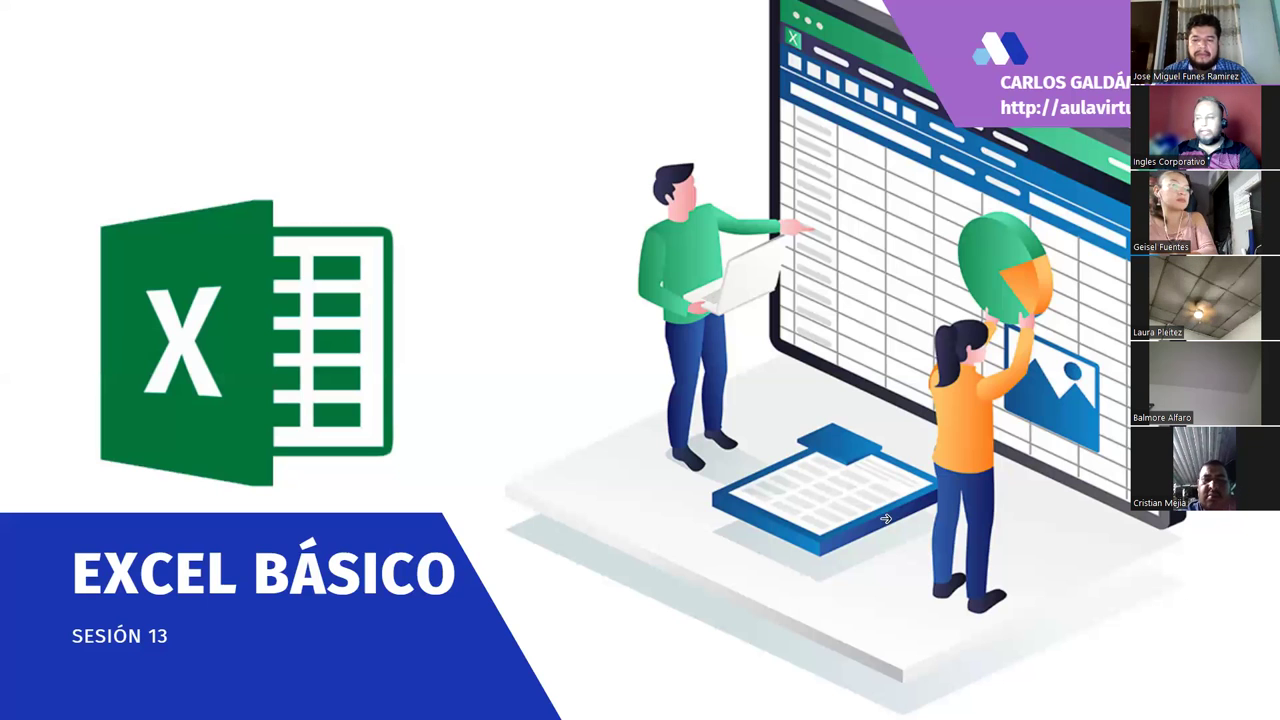
Step: Advance the slideshow from the 'Excel Básico – Sesión 13' title slide to the Agenda
{"action": "key", "text": "Right"}
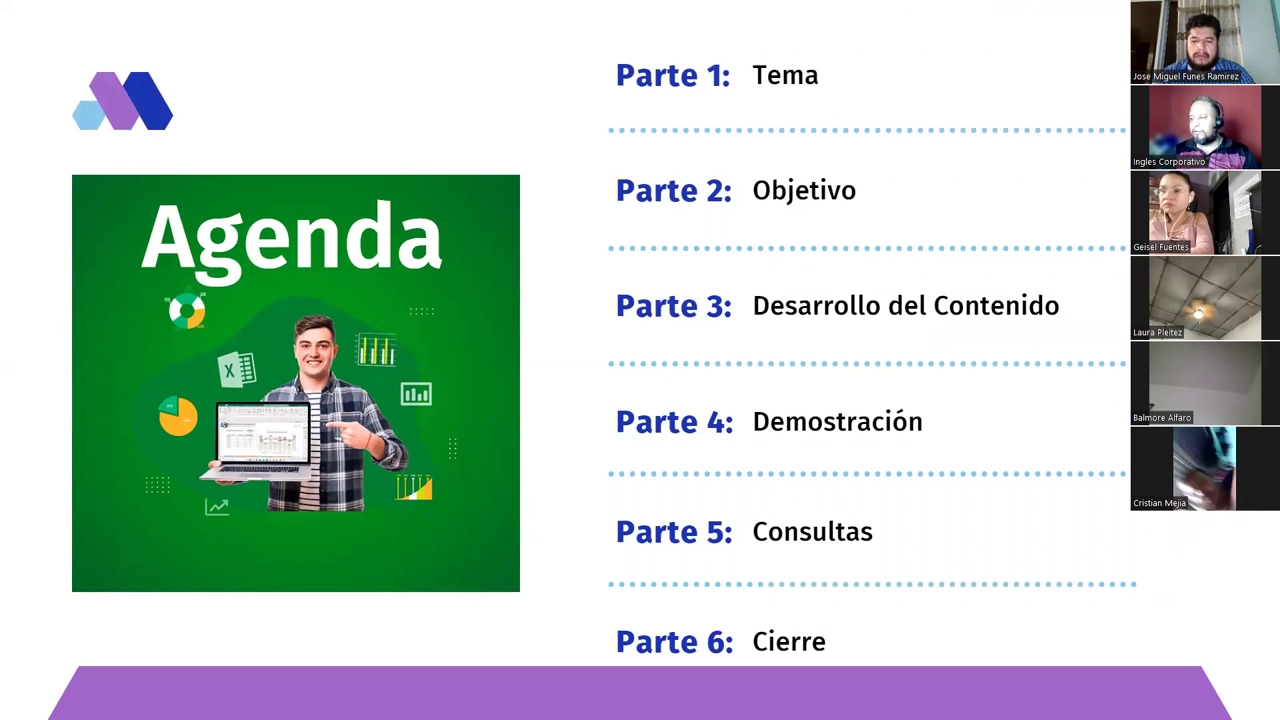
Step: Move past the Agenda to the 'Serie de Relleno' Autorrellenar explanation slide
{"action": "left_click", "coordinate": [147, 409]}
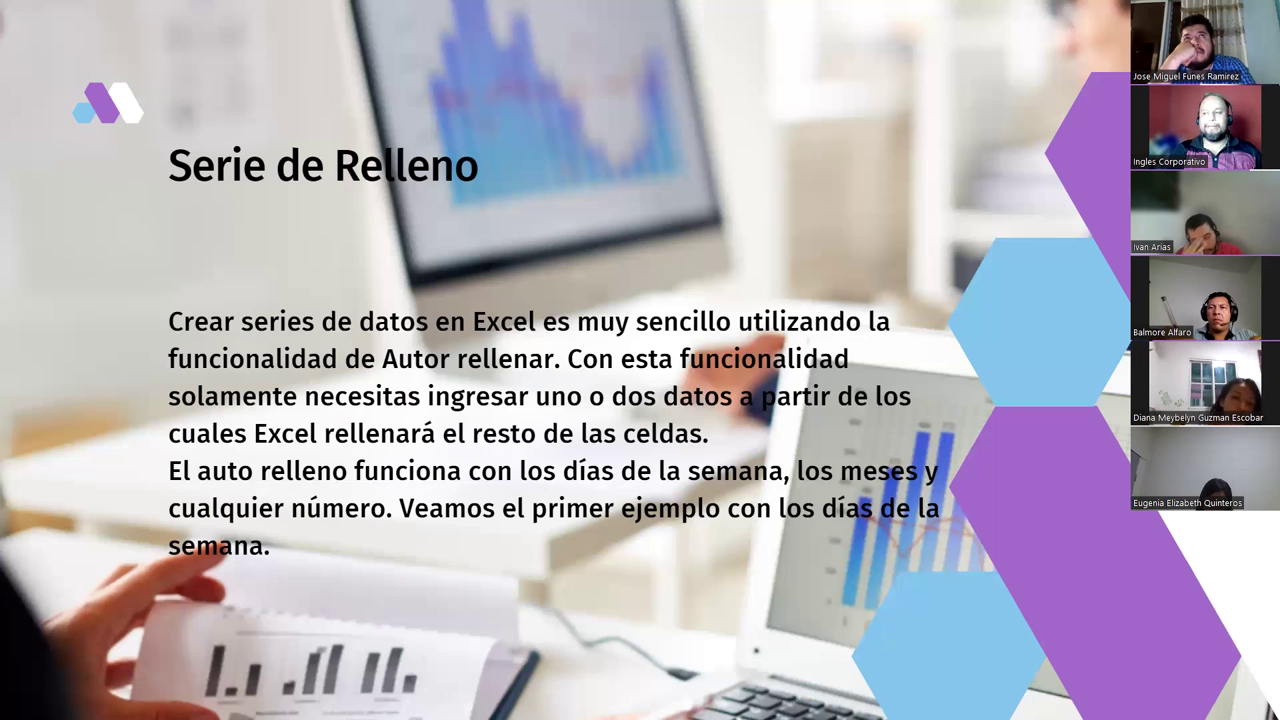
Step: Go to the next slide, introducing the Domingo weekday Autorrellenar example
{"action": "key", "text": "Right"}
{"action": "key", "text": "Right"}
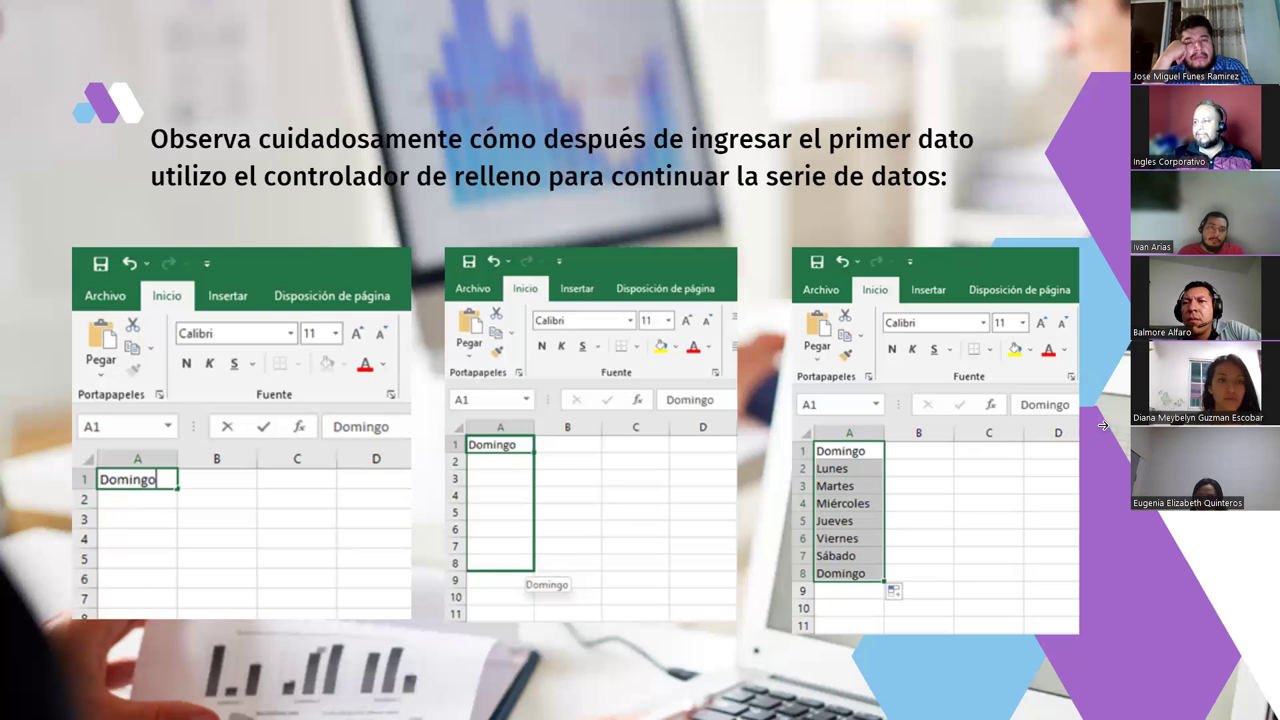
Step: Advance to the slide where Enero autofills down to Diciembre
{"action": "key", "text": "Right"}
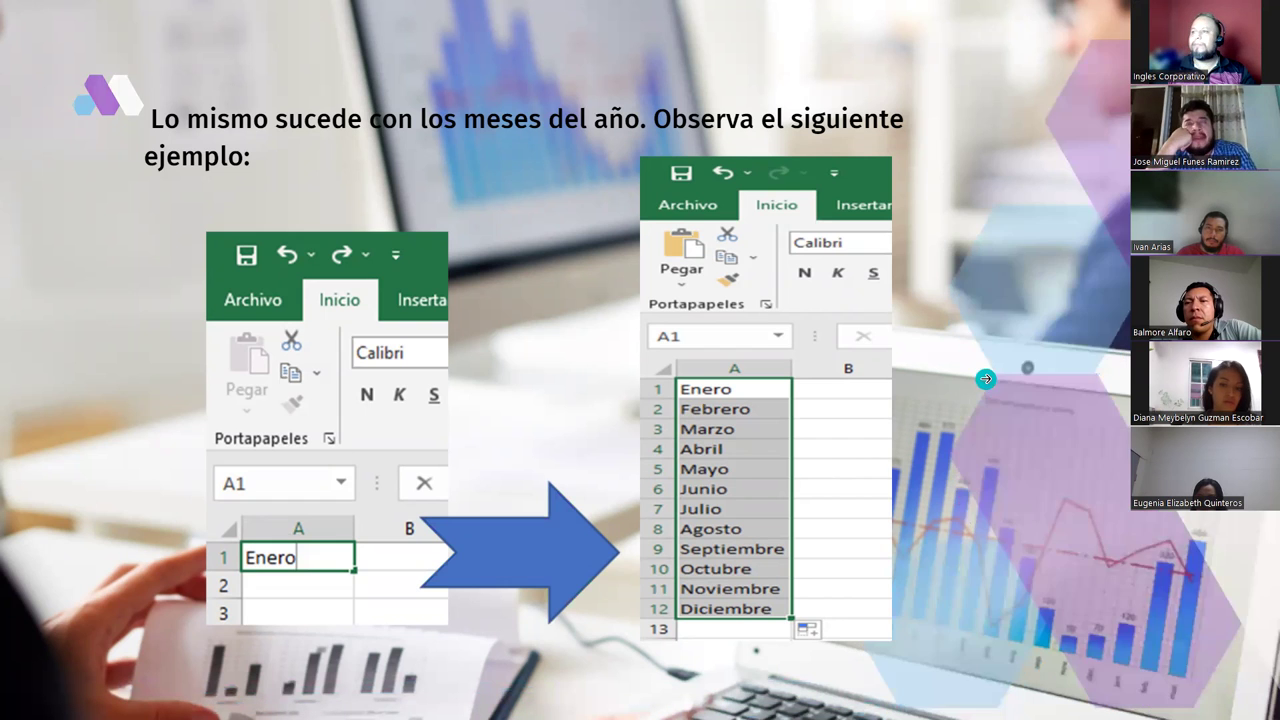
Step: Advance past the months example toward the consecutive-number series slide
{"action": "left_click", "coordinate": [985, 378]}
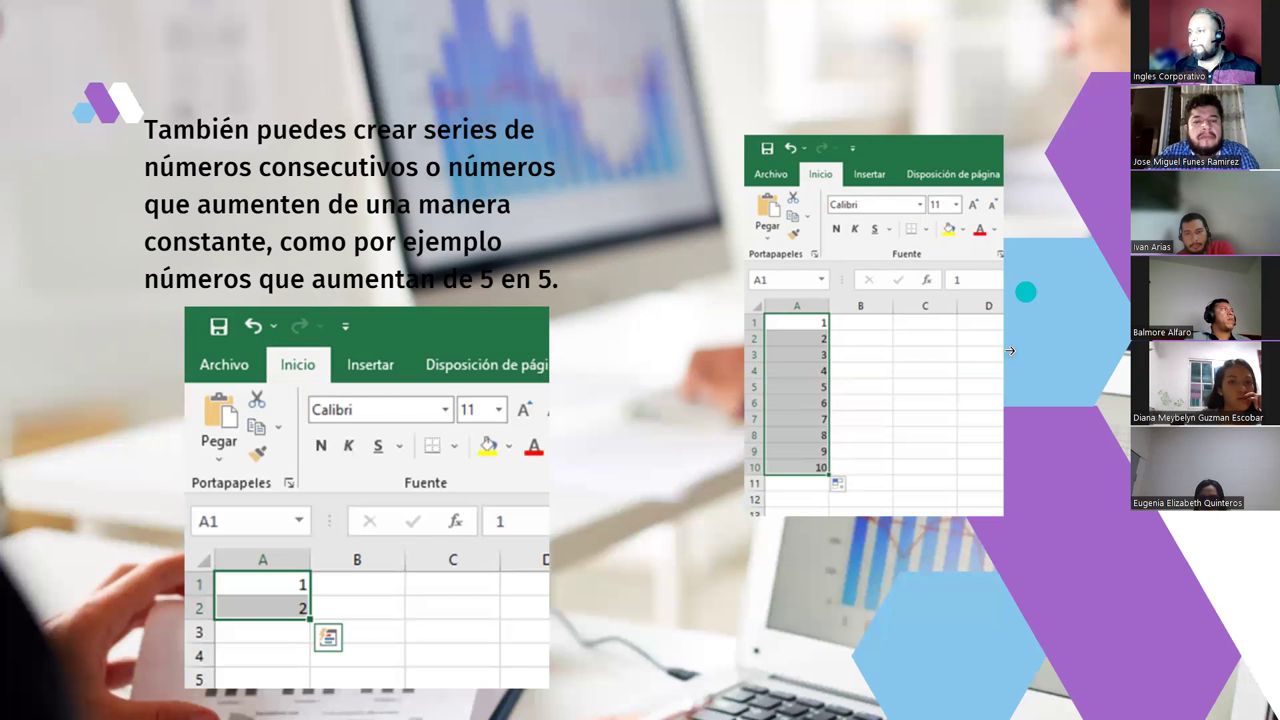
Step: Advance past the number-series slide, ending on Excel's 'Clase Sesión 13' Ejercicio 13 sheet
{"action": "left_click", "coordinate": [1063, 352]}
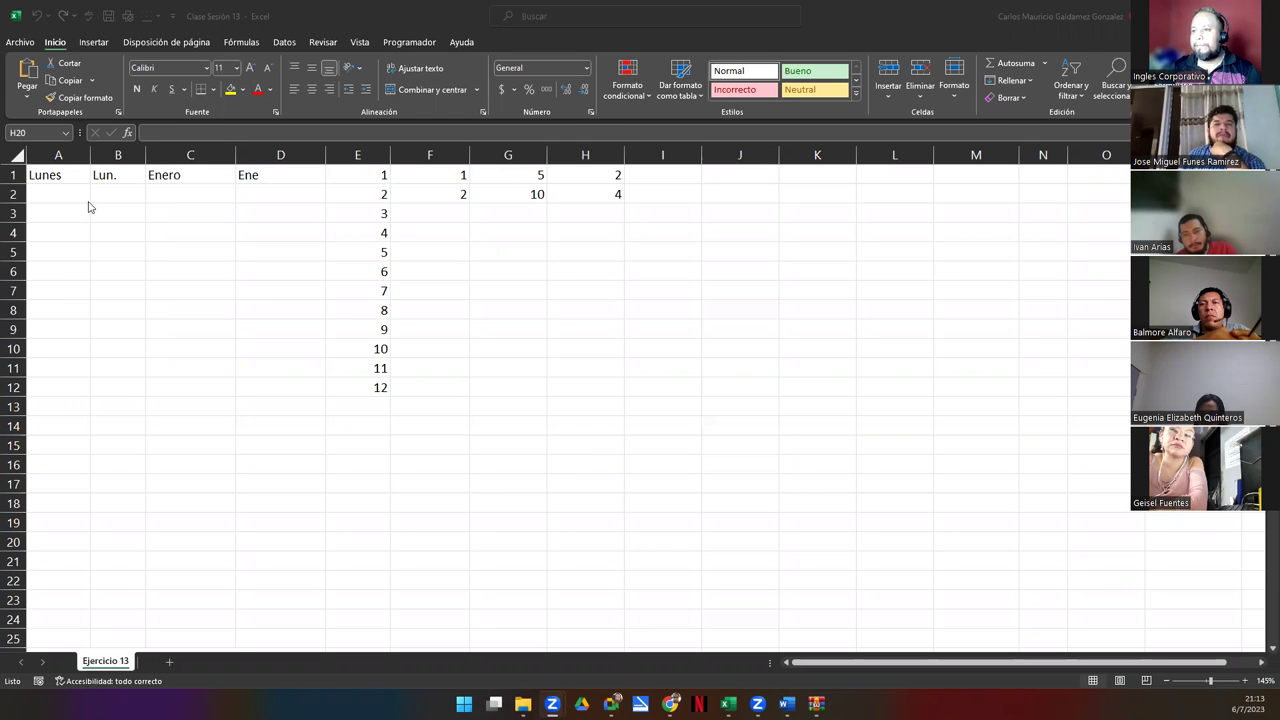
Step: Delete Lun. from B1 and re-enter Lunes in cell A1
{"action": "left_click", "coordinate": [62, 176]}
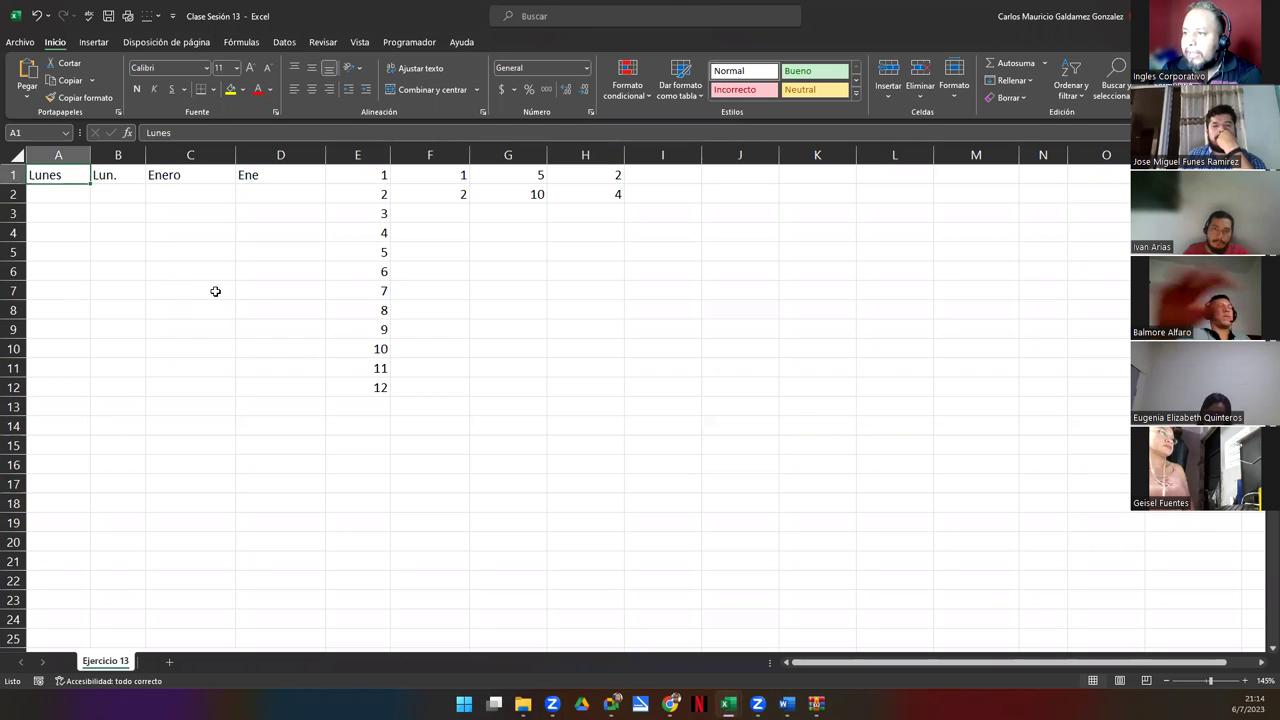
{"action": "key", "text": "Right"}
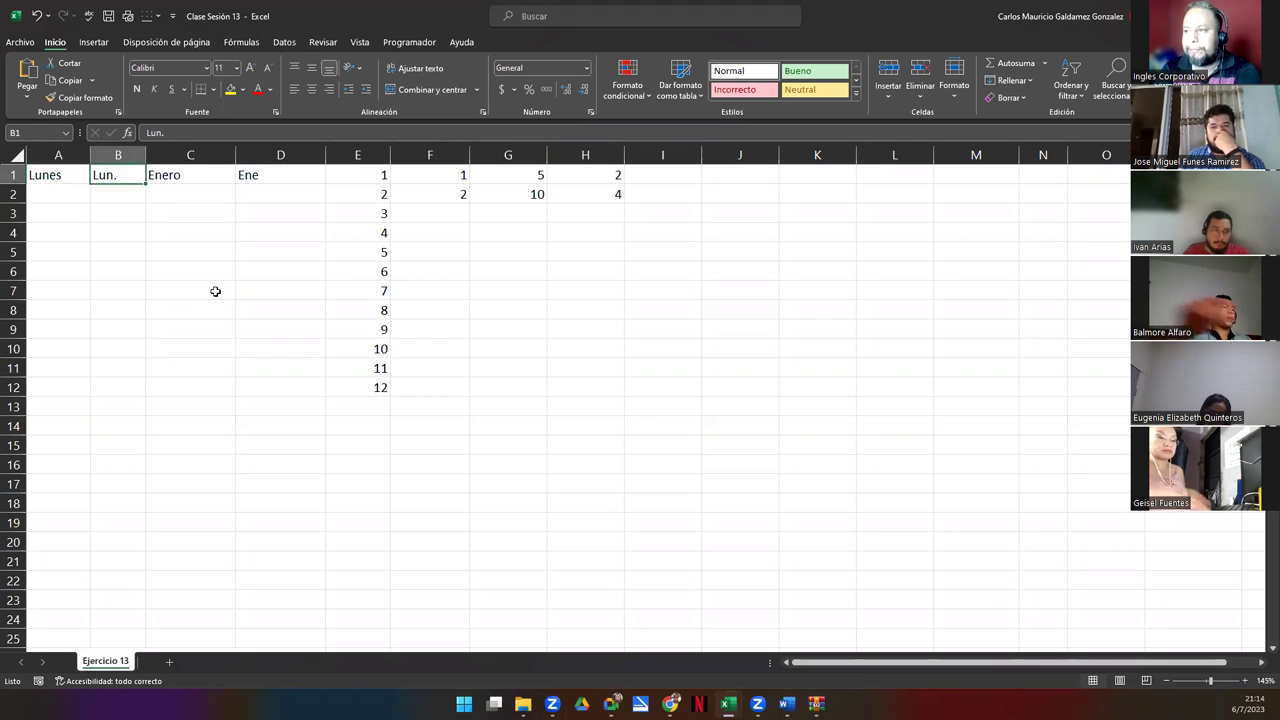
{"action": "key", "text": "Delete"}
{"action": "key", "text": "Right"}
{"action": "key", "text": "Right"}
{"action": "key", "text": "Left"}
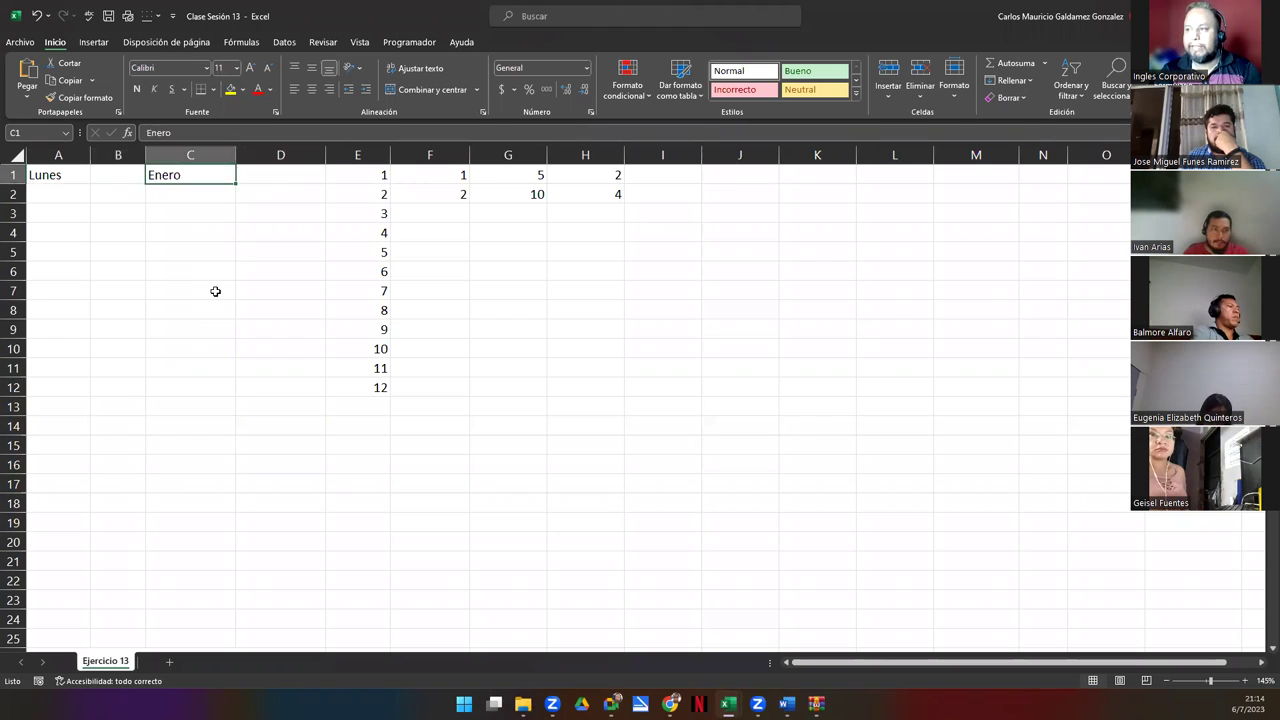
{"action": "key", "text": "Left"}
{"action": "key", "text": "Left"}
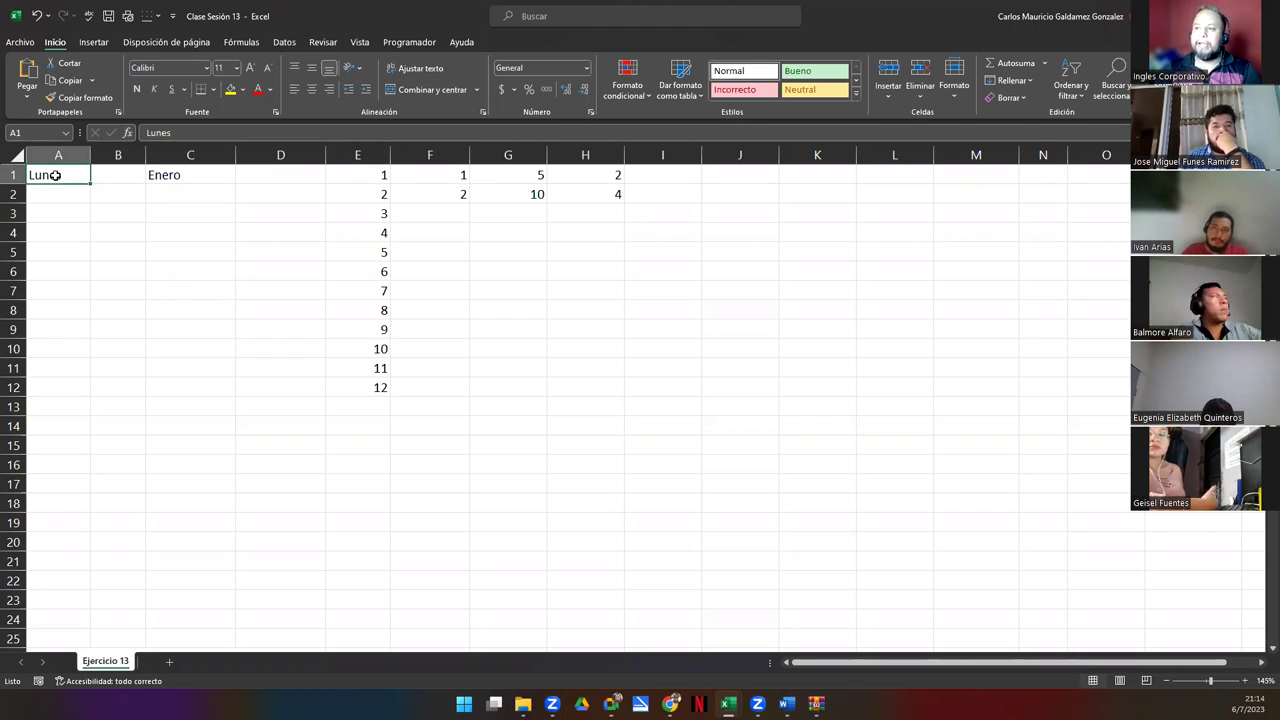
{"action": "type", "text": "L"}
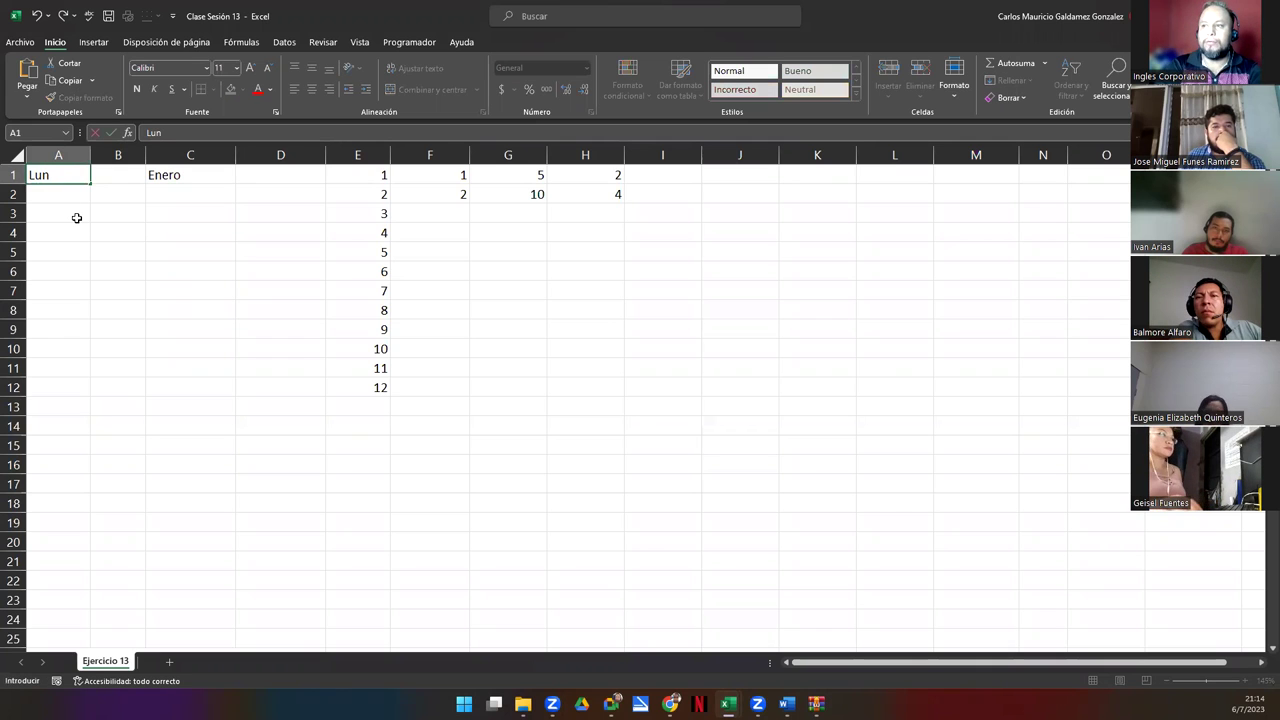
{"action": "key", "text": "Return"}
{"action": "key", "text": "Up"}
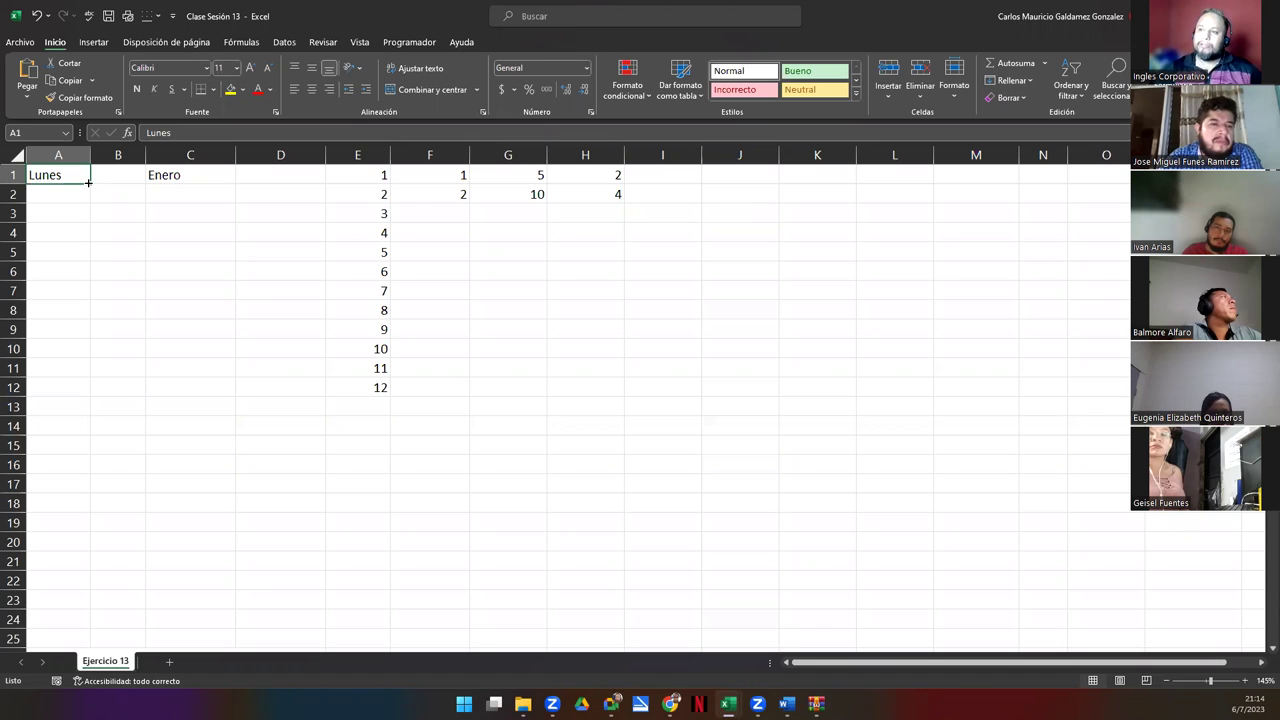
Step: Drag A1's fill handle down to A7, filling Martes through Domingo
{"action": "left_click_drag", "start_coordinate": [88, 182], "coordinate": [88, 199]}
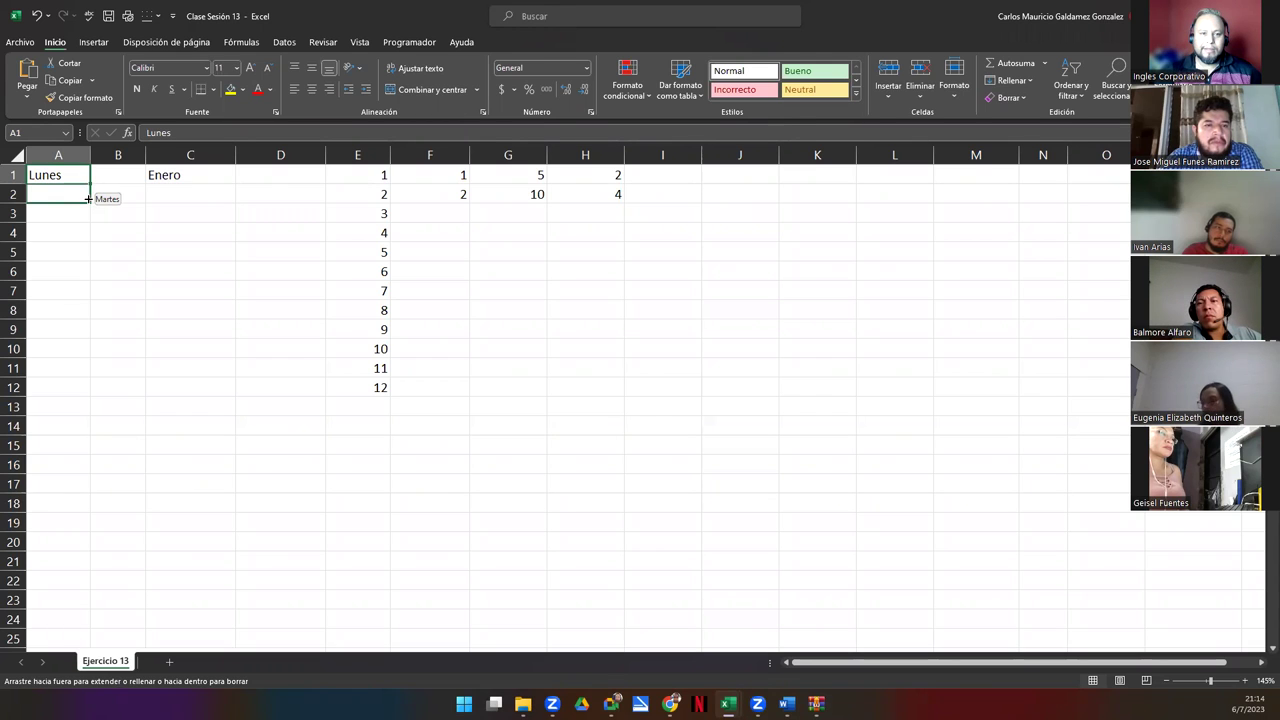
{"action": "left_click_drag", "start_coordinate": [88, 201], "coordinate": [95, 300]}
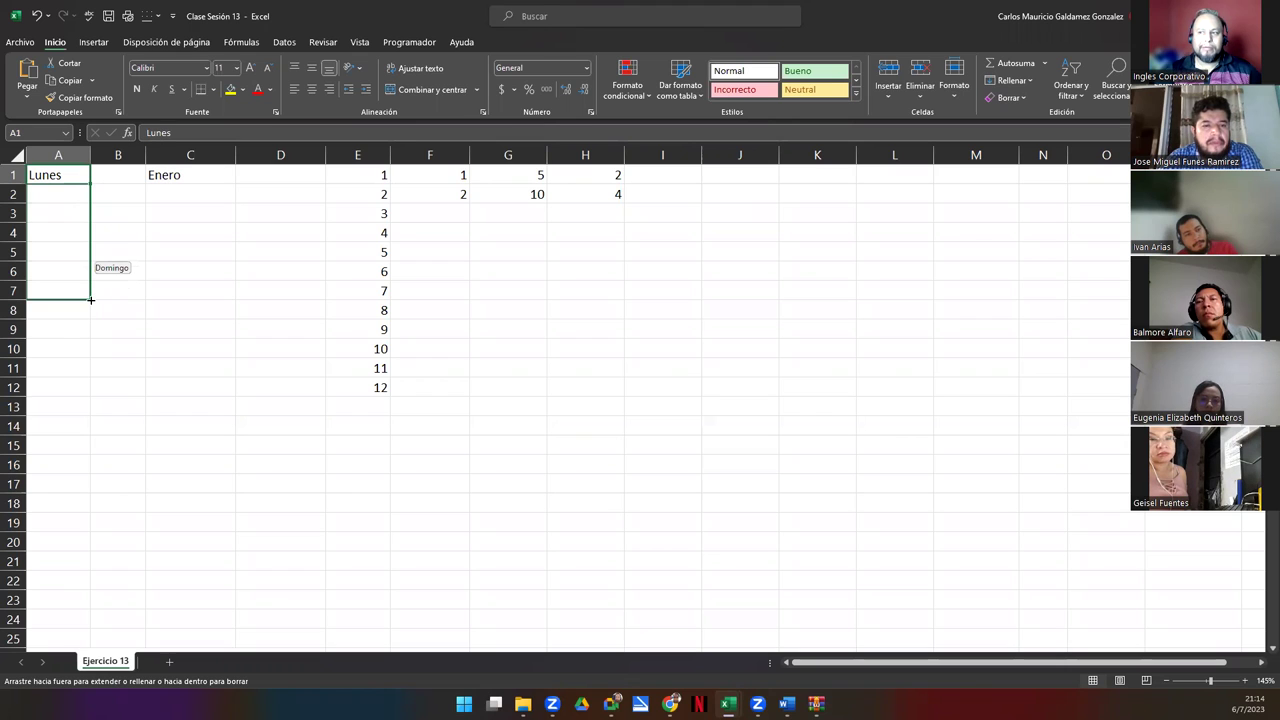
{"action": "left_click_drag", "start_coordinate": [91, 299], "coordinate": [92, 300]}
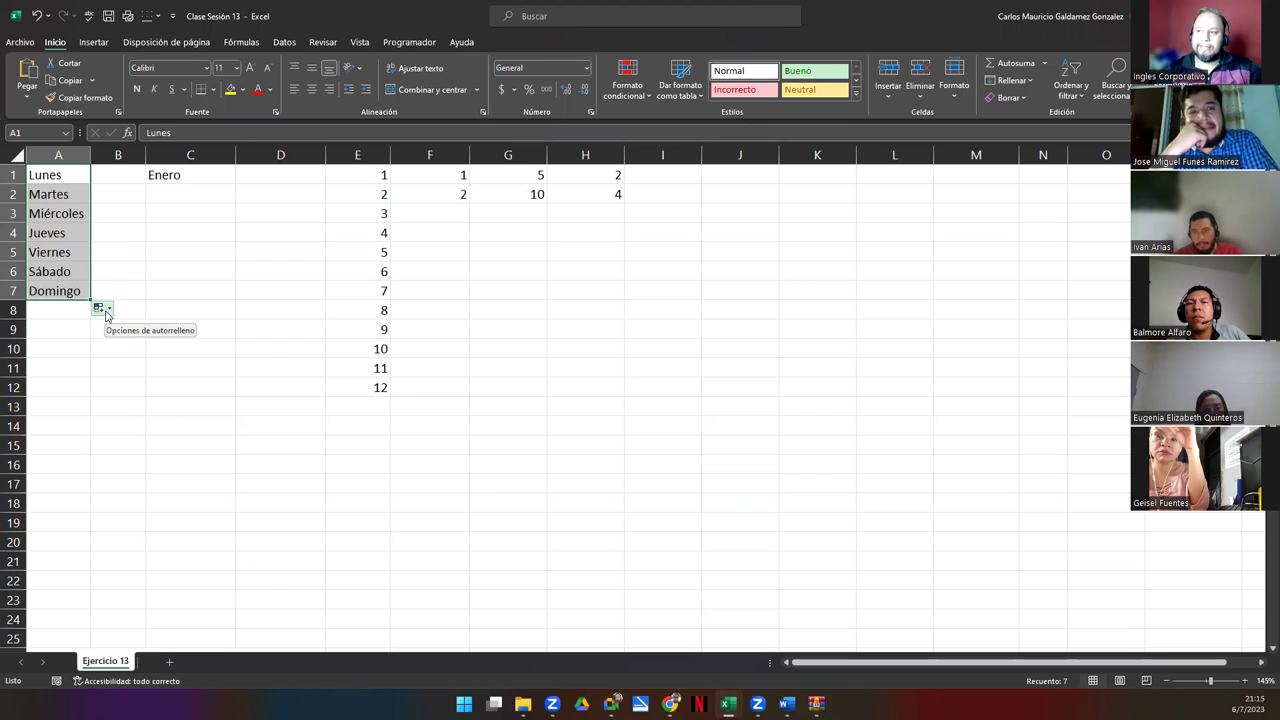
{"action": "left_click", "coordinate": [107, 311]}
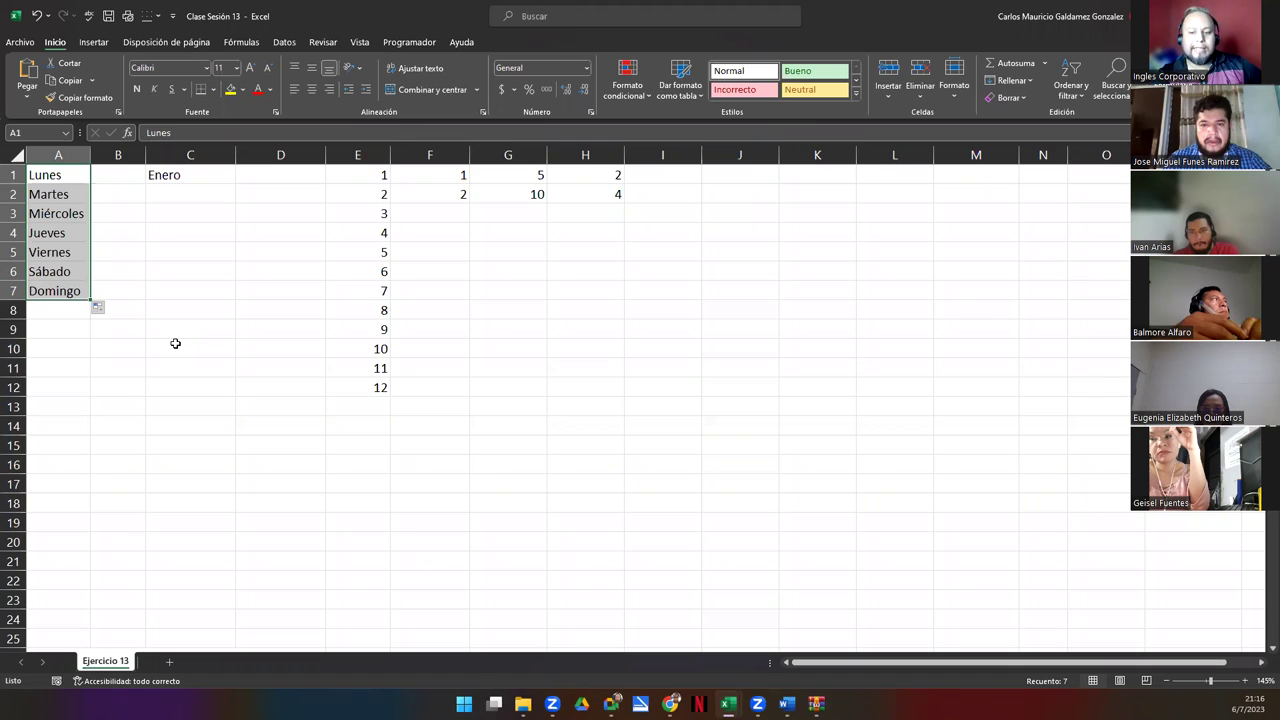
Step: Select A1:A7 and delete the Spanish weekday names
{"action": "key", "text": "ctrl+Home"}
{"action": "key", "text": "Right"}
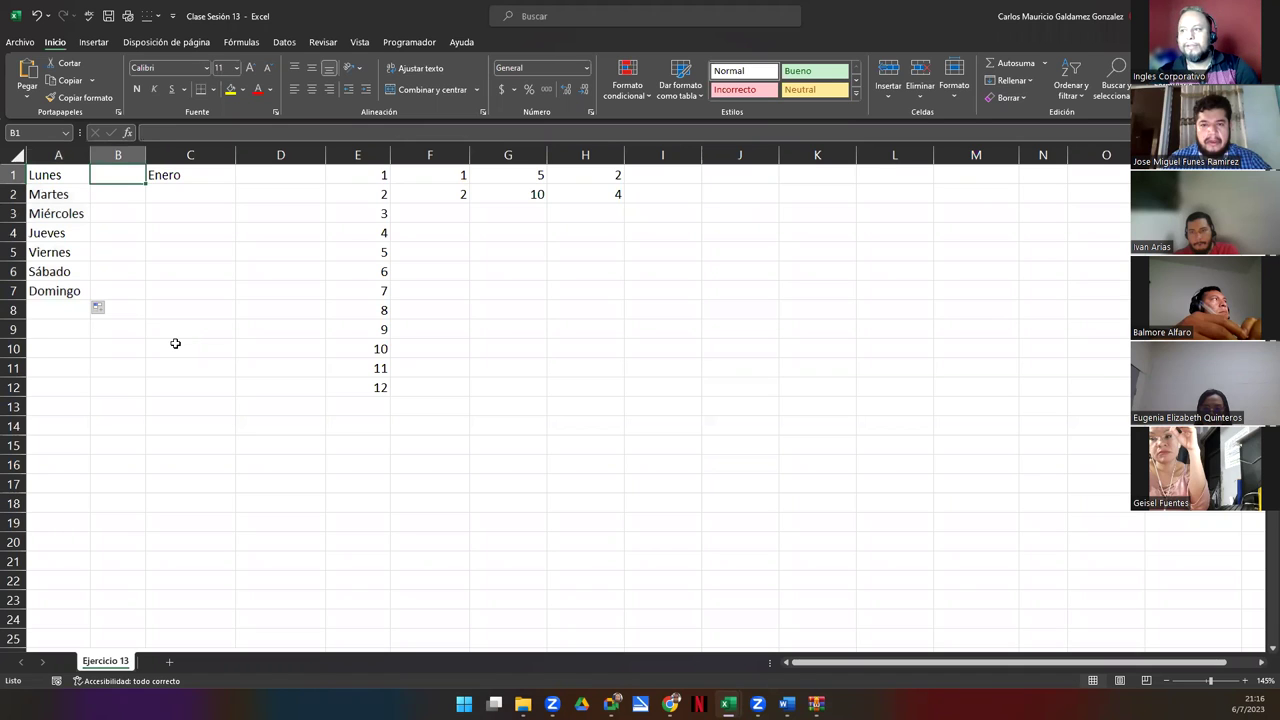
{"action": "key", "text": "Left"}
{"action": "key", "text": "shift+Down"}
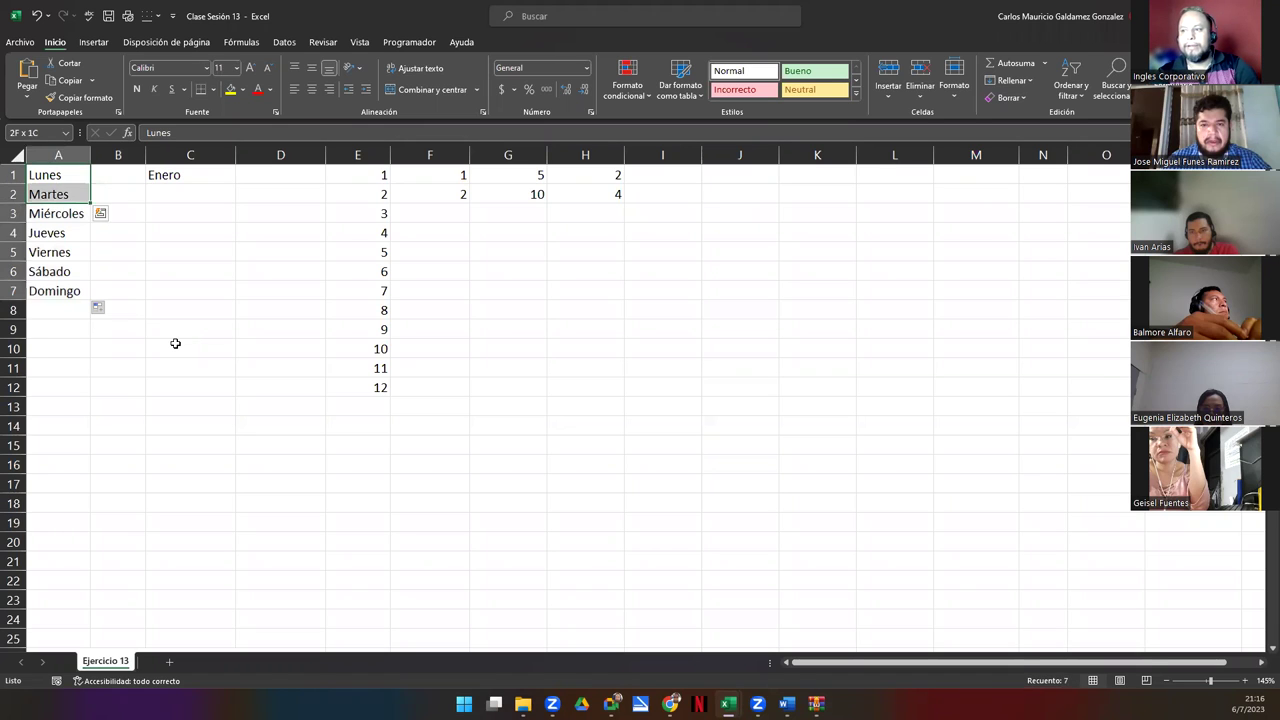
{"action": "key", "text": "ctrl+shift+Down"}
{"action": "key", "text": "Delete"}
{"action": "key", "text": "Up"}
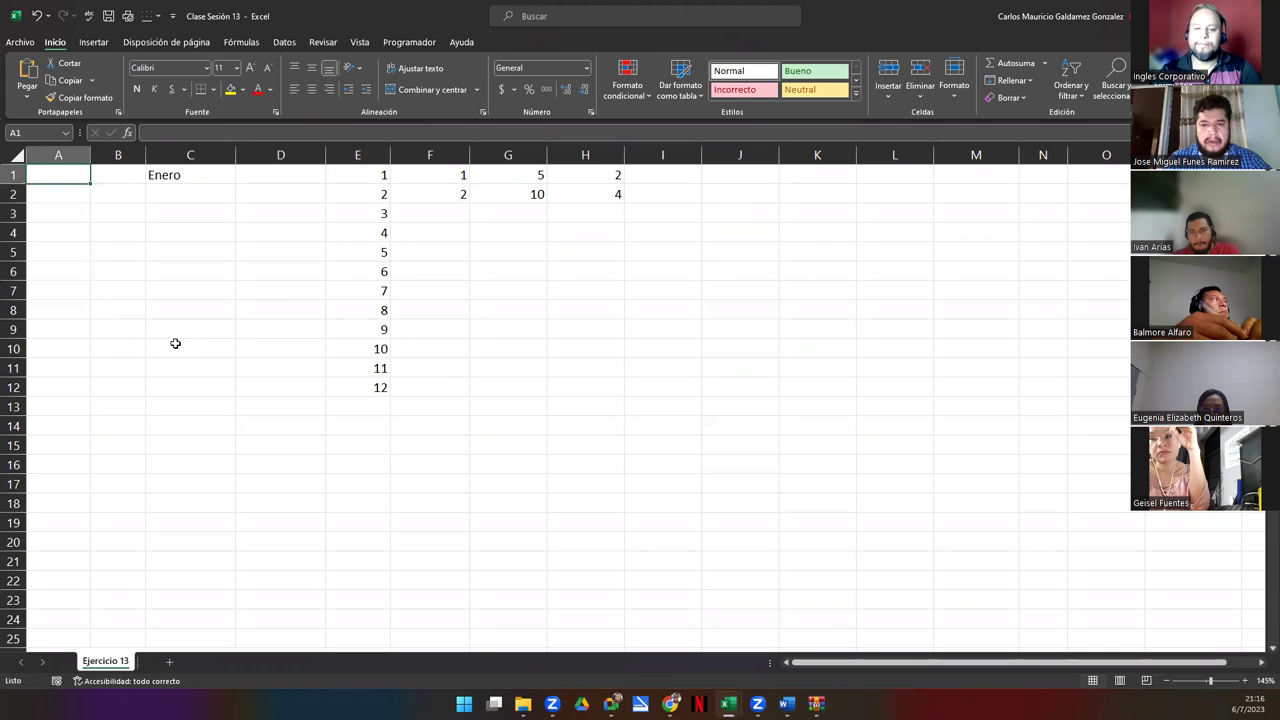
Step: Enter Monday in A1, correcting the autocorrected text
{"action": "type", "text": "MOndar"}
{"action": "key", "text": "Return"}
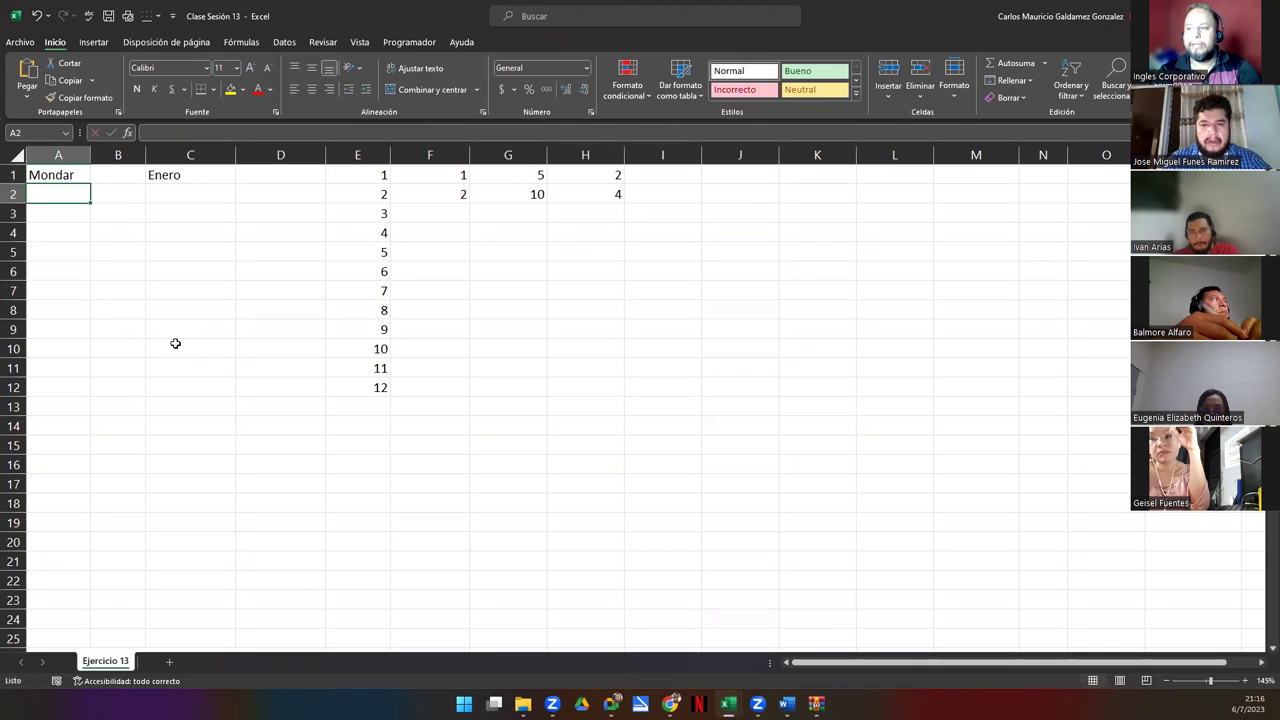
{"action": "key", "text": "Up"}
{"action": "key", "text": "F2"}
{"action": "key", "text": "BackSpace"}
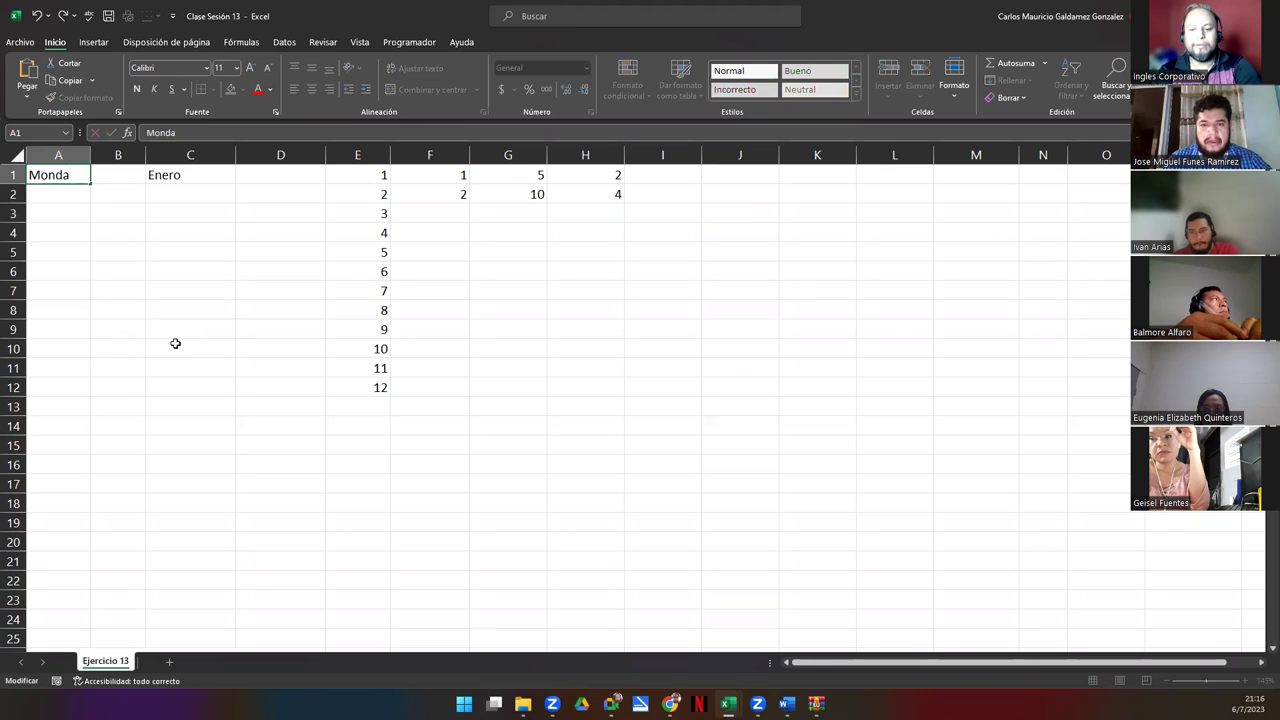
{"action": "type", "text": "y"}
{"action": "key", "text": "Return"}
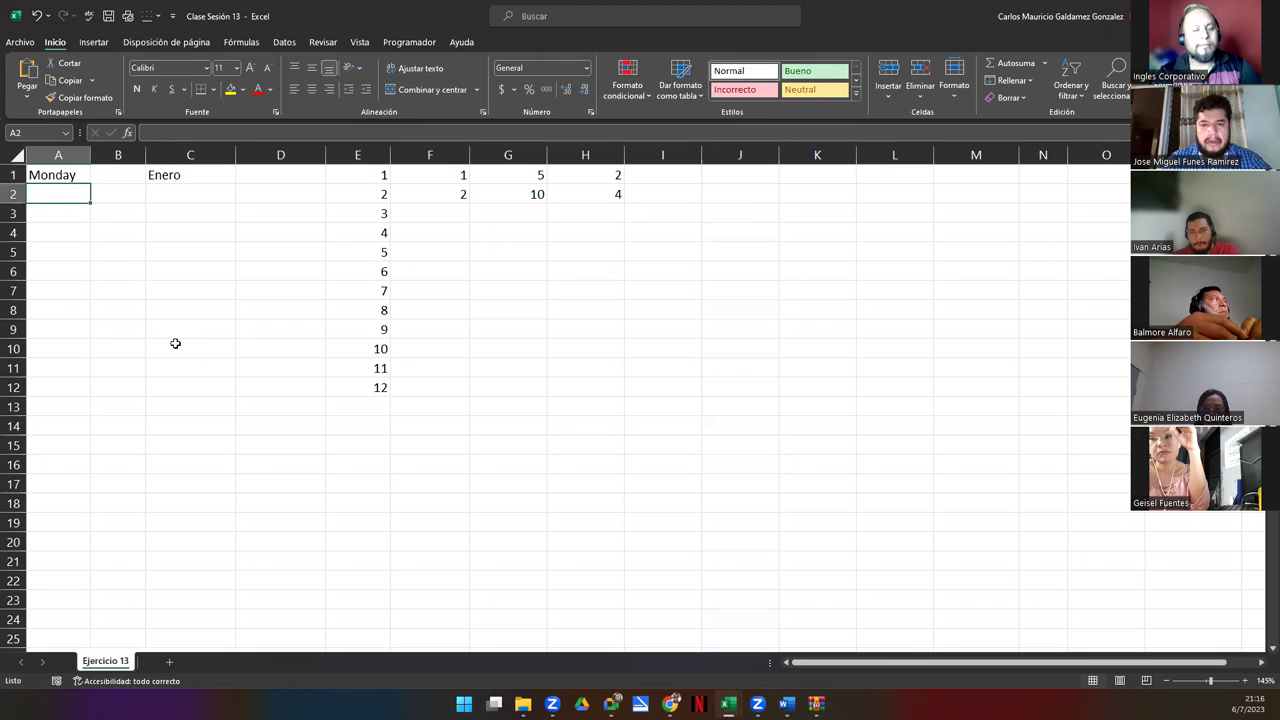
{"action": "key", "text": "Up"}
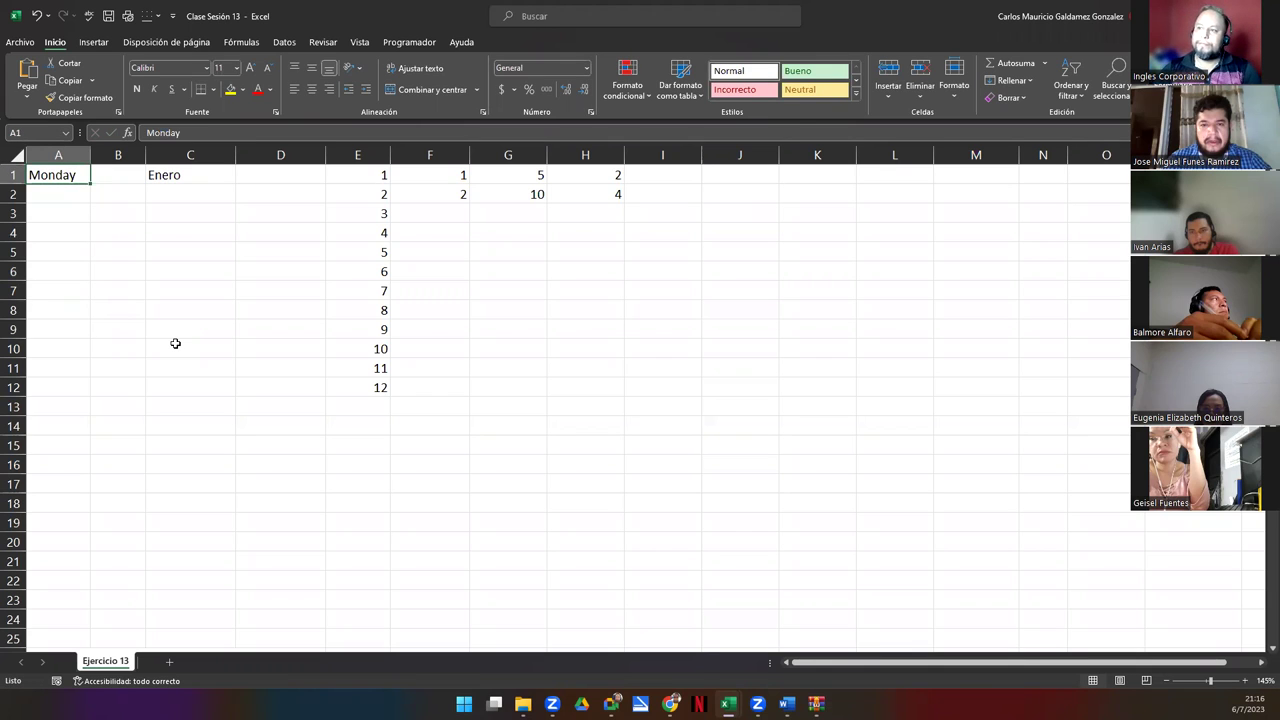
Step: Autofill Monday through Sunday into A1:A7, then view and close a student's screenshot
{"action": "left_click_drag", "start_coordinate": [90, 186], "coordinate": [85, 296]}
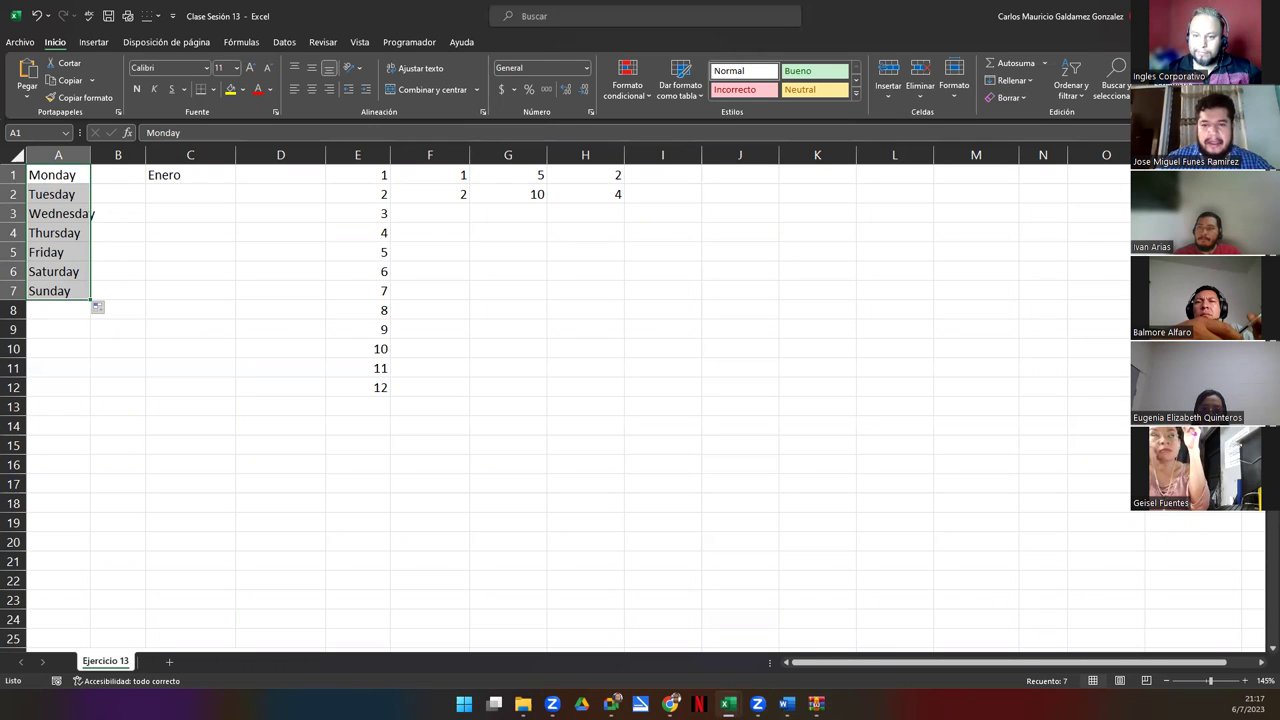
{"action": "key", "text": "alt+Tab"}
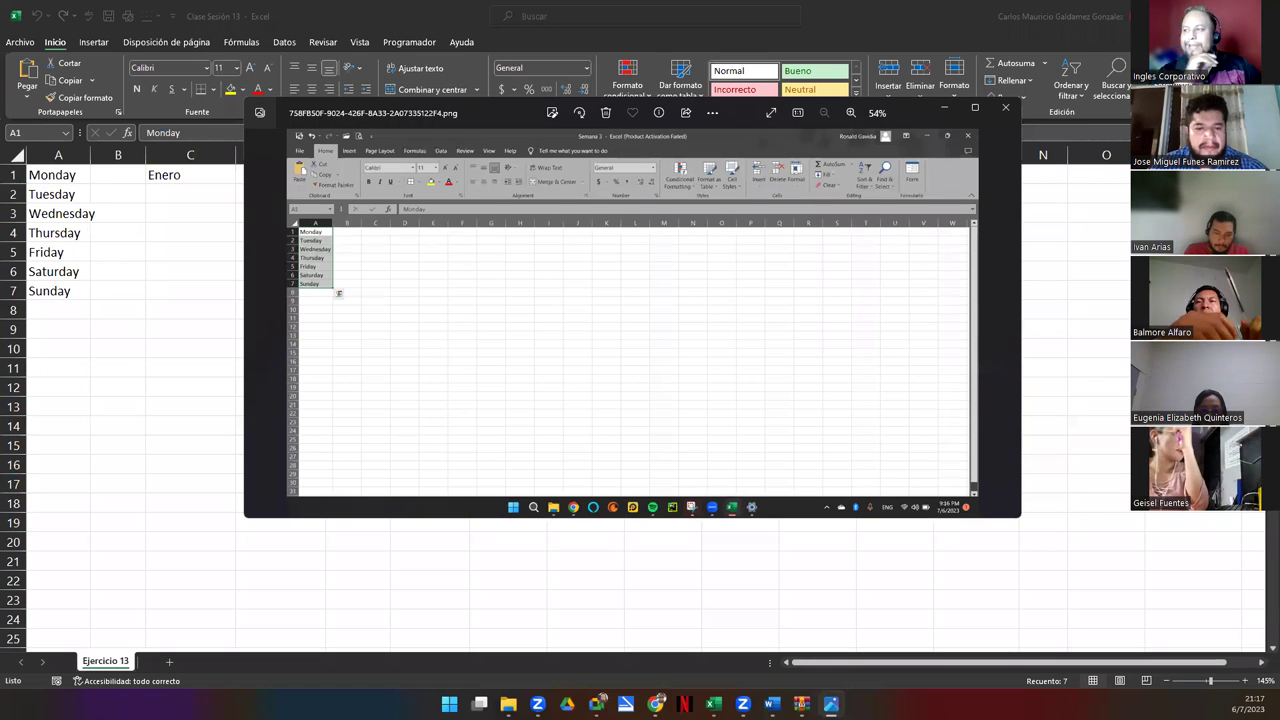
{"action": "left_click", "coordinate": [1006, 112]}
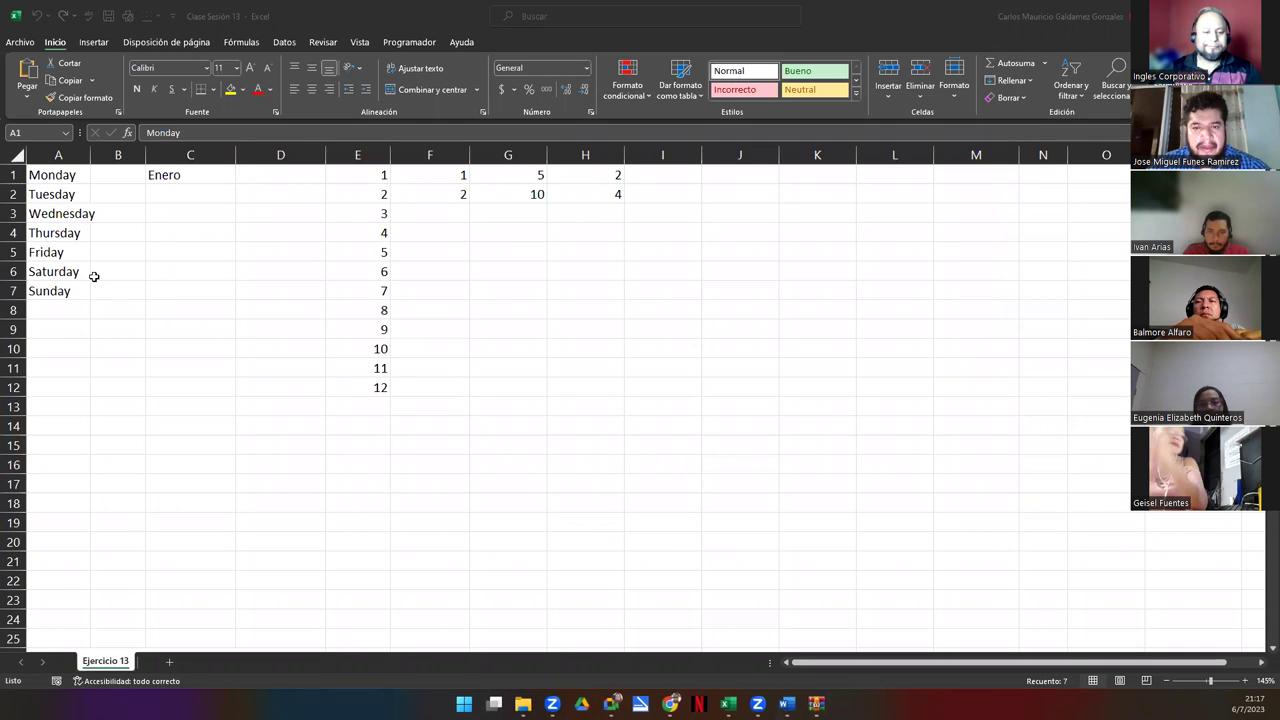
{"action": "left_click", "coordinate": [93, 276]}
Step: Undo the English weekday fill, then redo to restore Lunes through Domingo in A1:A7
{"action": "key", "text": "ctrl+z"}
{"action": "key", "text": "ctrl+z"}
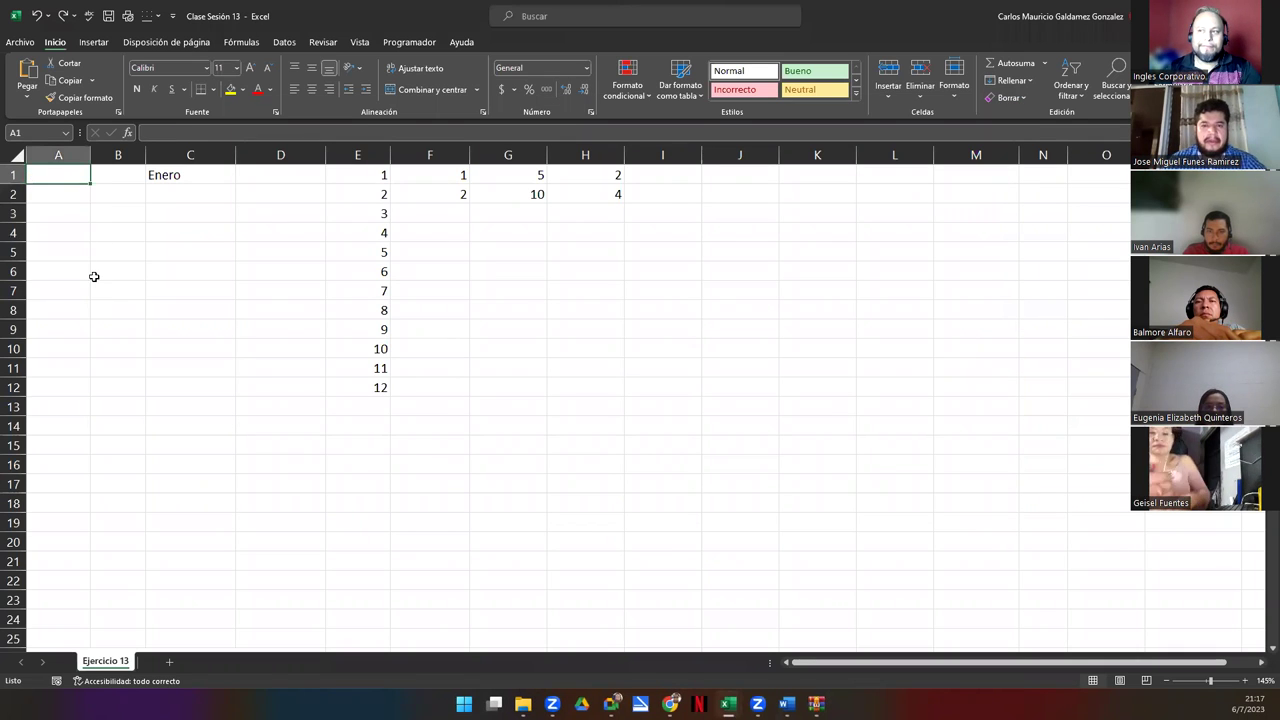
{"action": "key", "text": "ctrl+y"}
{"action": "key", "text": "ctrl+y"}
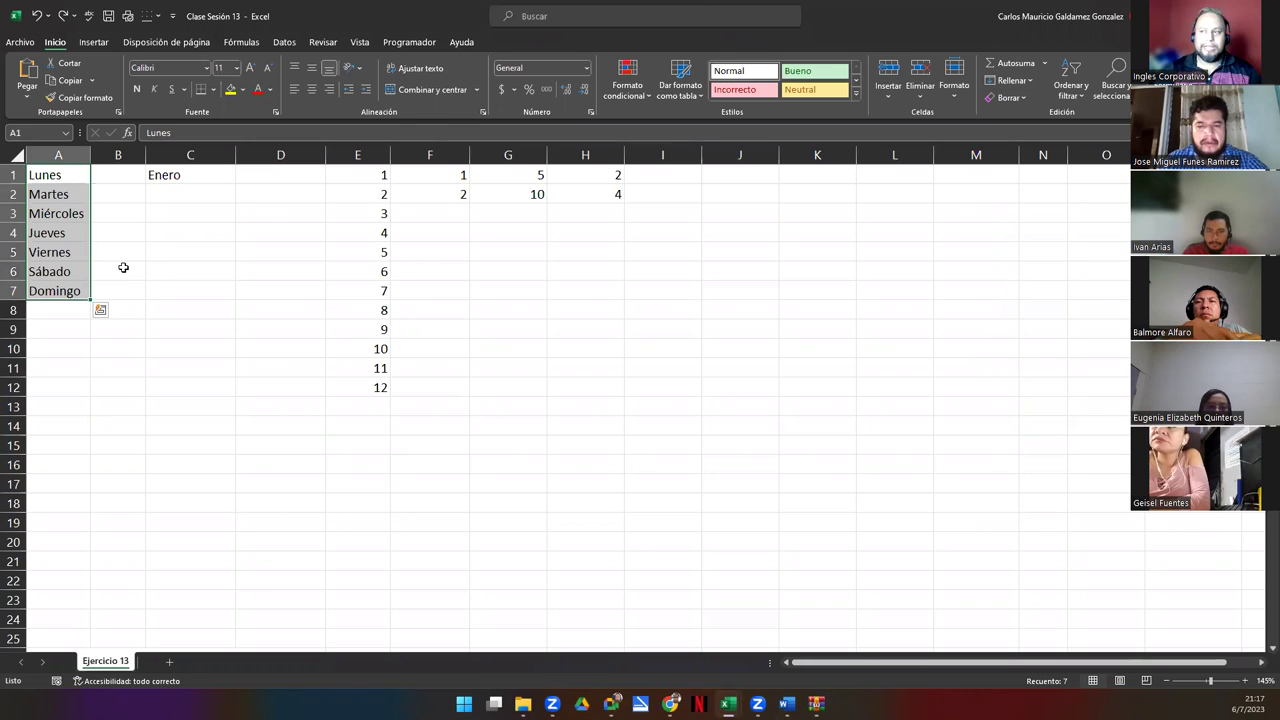
{"action": "left_click", "coordinate": [165, 178]}
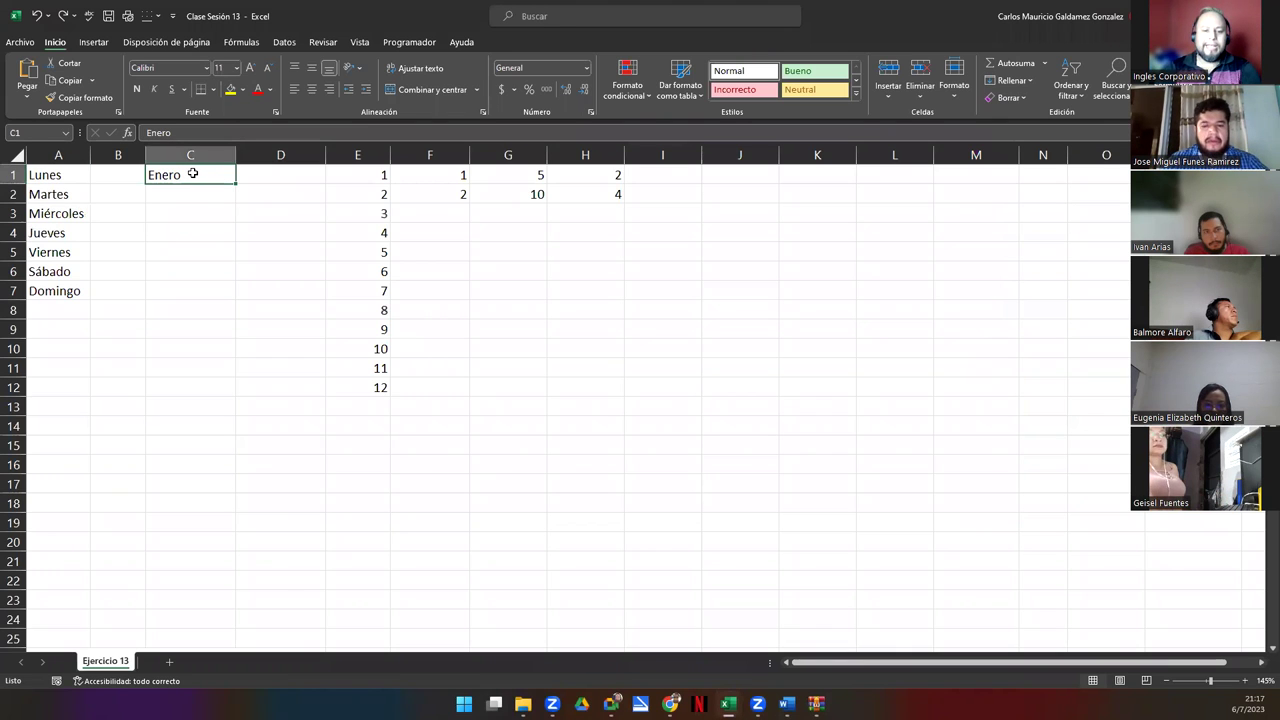
Step: Re-enter Enero and January in C1:C2, then fill Enero down to Diciembre in C12
{"action": "type", "text": "Enero"}
{"action": "key", "text": "Return"}
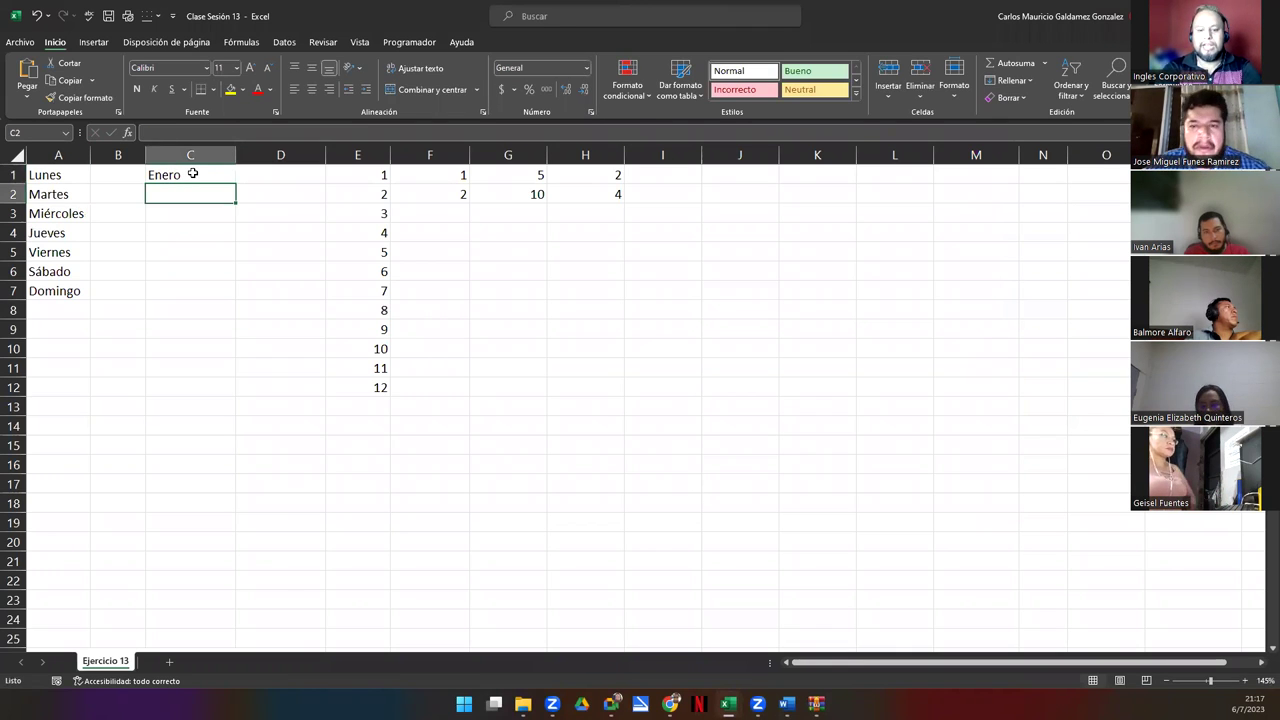
{"action": "type", "text": "January"}
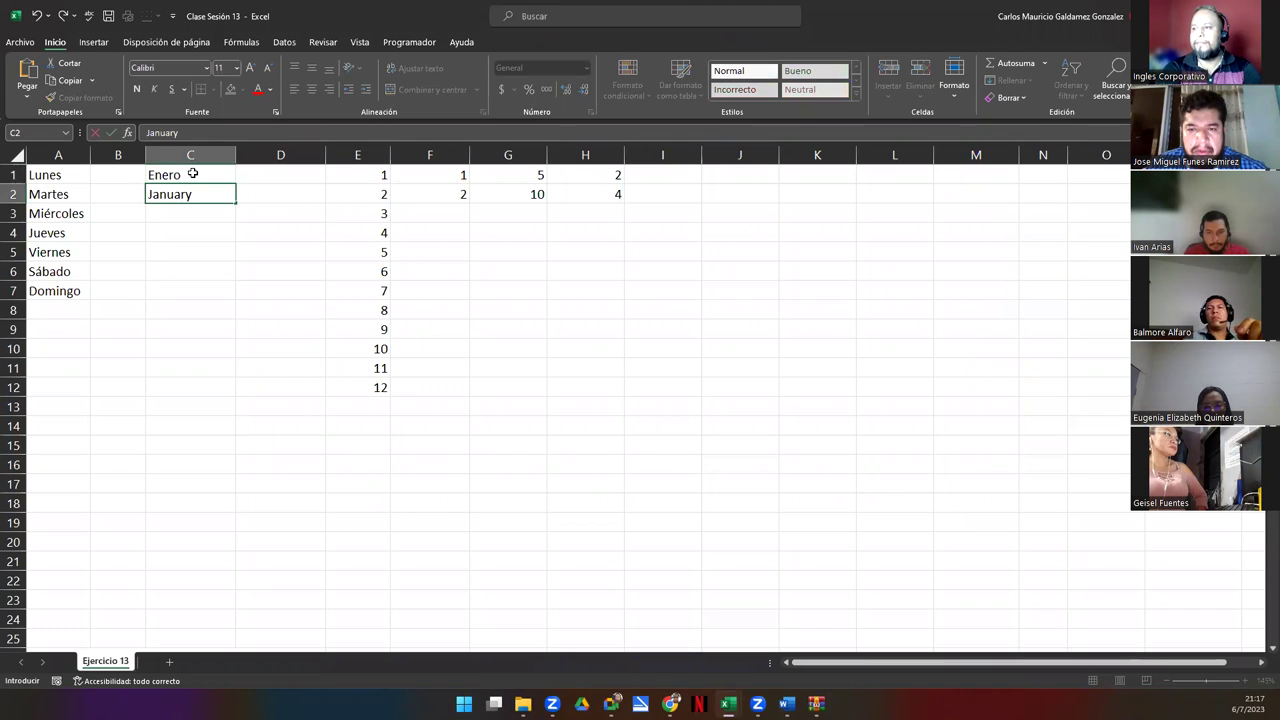
{"action": "key", "text": "Return"}
{"action": "left_click", "coordinate": [200, 194]}
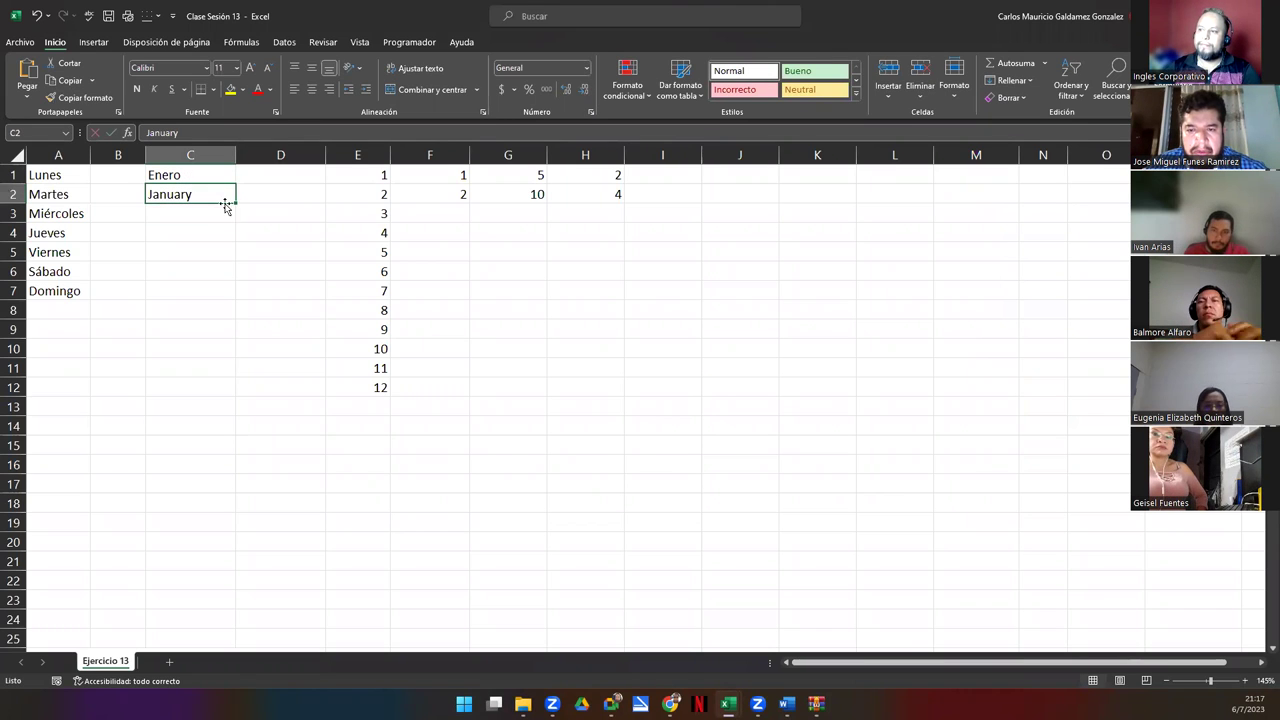
{"action": "left_click_drag", "start_coordinate": [234, 203], "coordinate": [217, 412]}
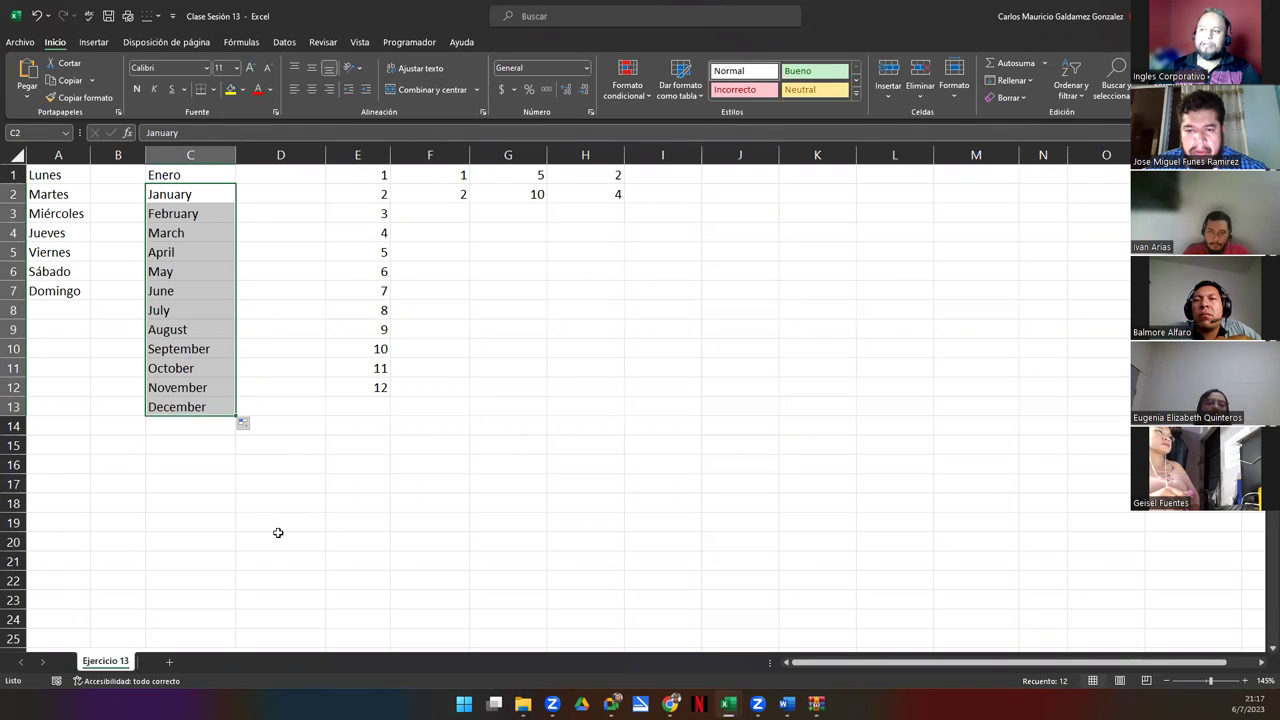
{"action": "left_click", "coordinate": [173, 176]}
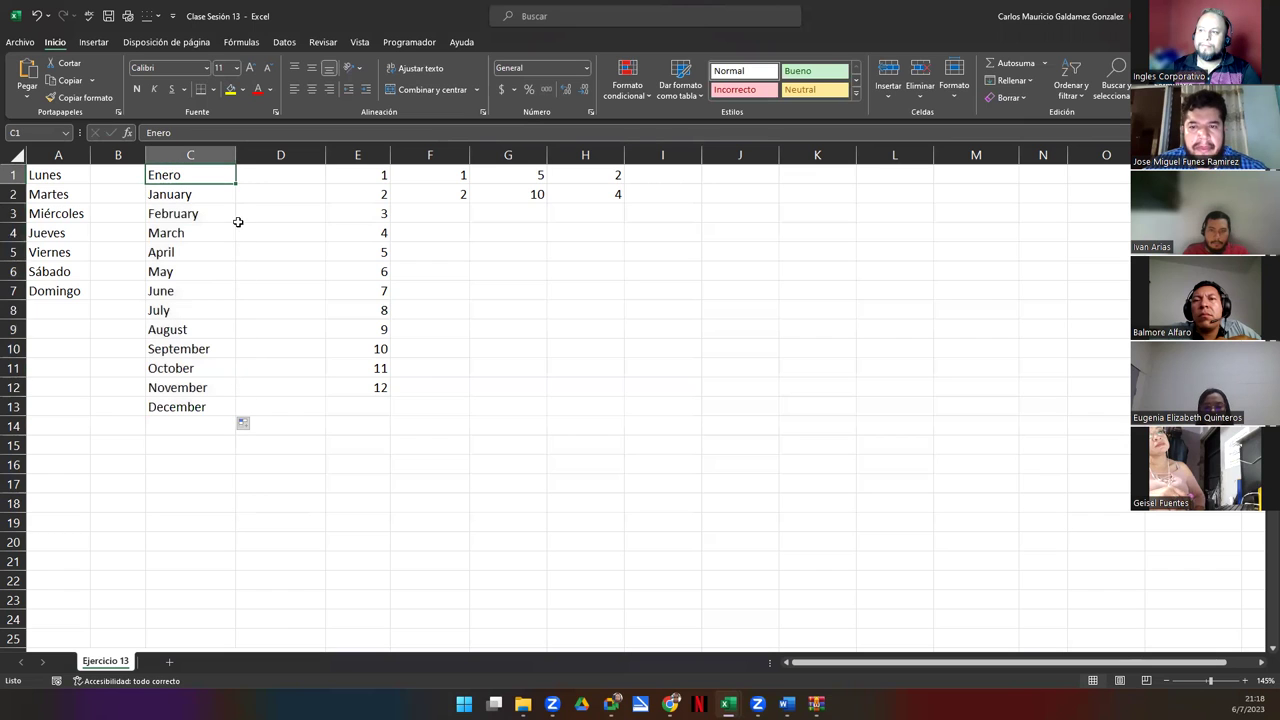
{"action": "left_click_drag", "start_coordinate": [235, 184], "coordinate": [231, 392]}
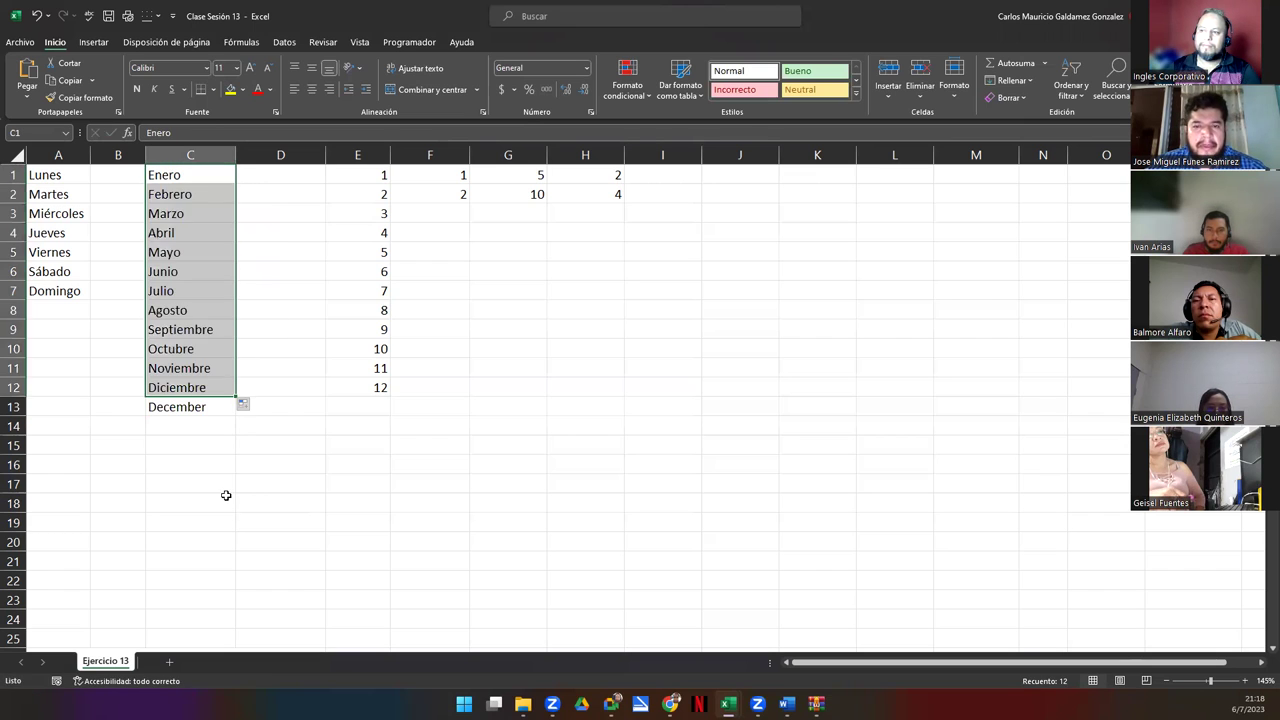
Step: Delete the leftover December from C13, then select the numbers 3 to 12 in E3:E12
{"action": "left_click", "coordinate": [193, 409]}
{"action": "key", "text": "Delete"}
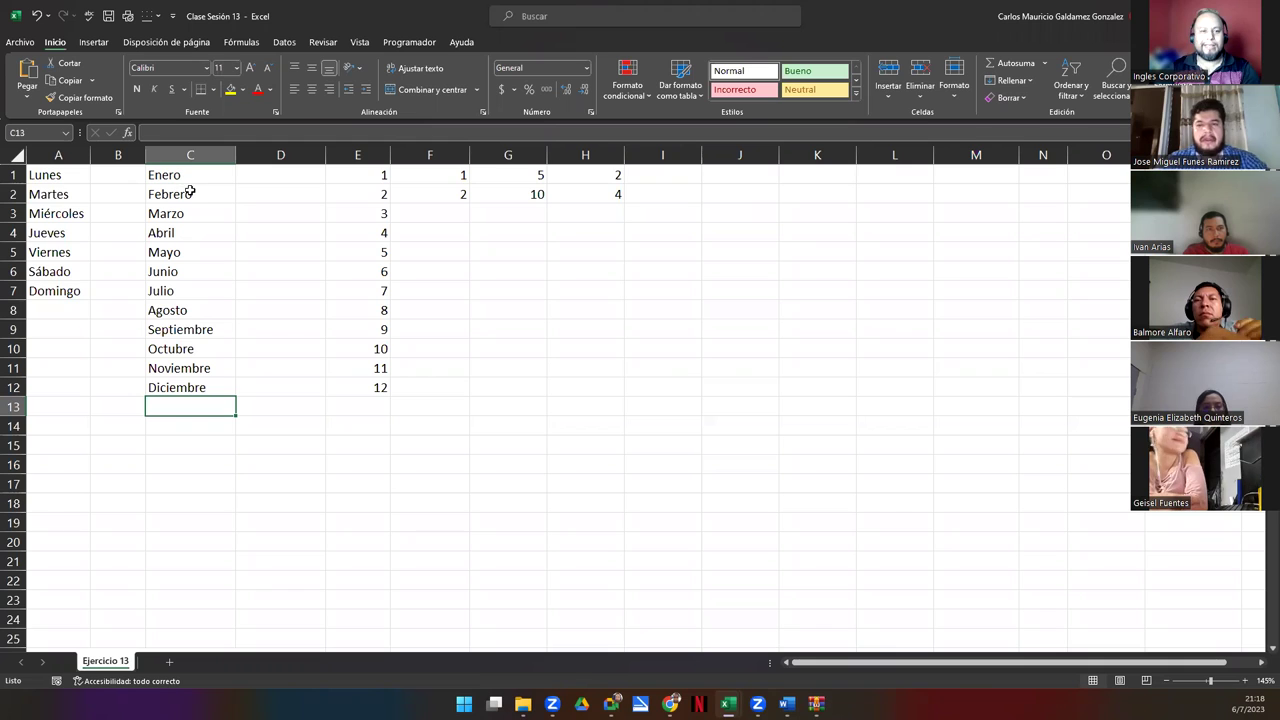
{"action": "left_click_drag", "start_coordinate": [190, 177], "coordinate": [193, 387]}
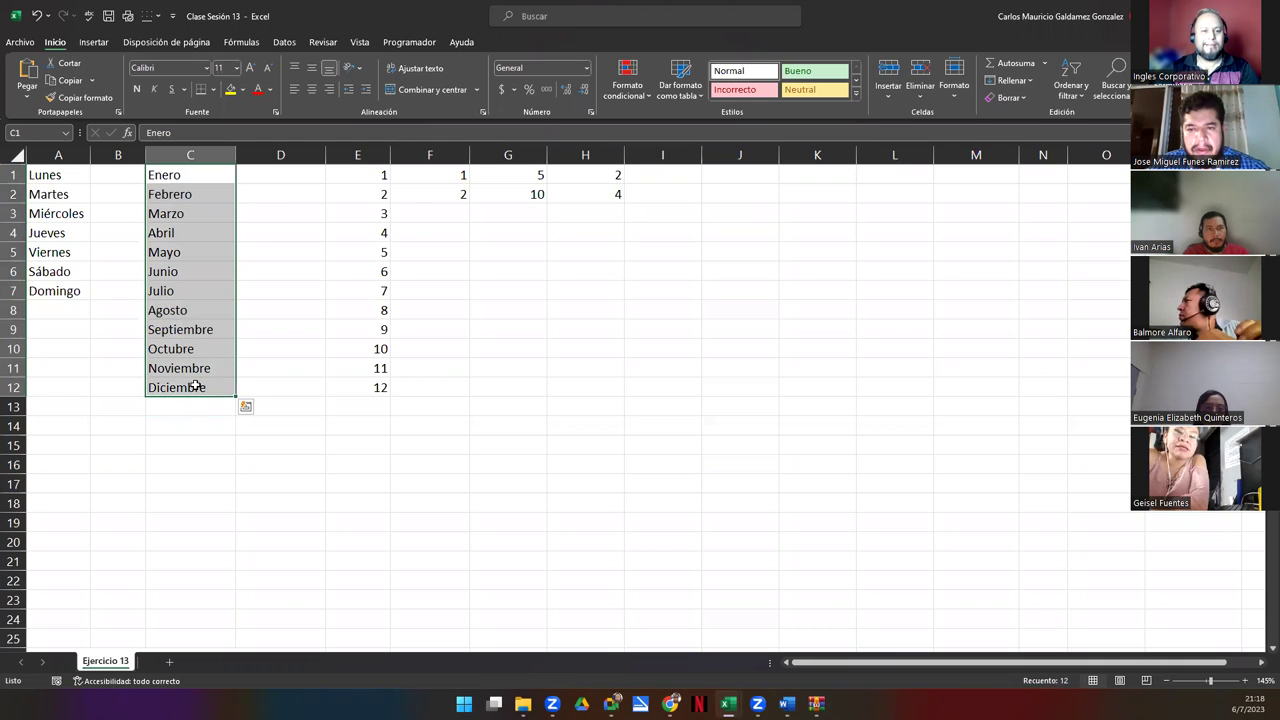
{"action": "left_click", "coordinate": [192, 366]}
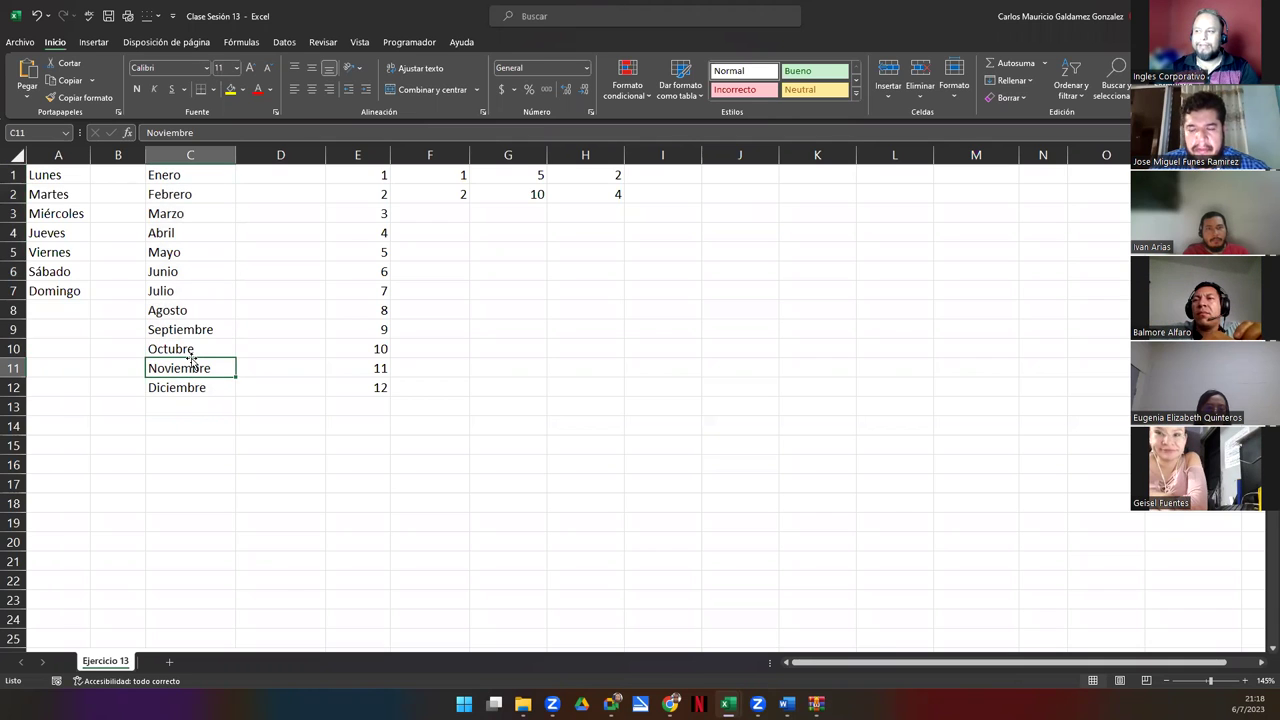
{"action": "left_click_drag", "start_coordinate": [357, 215], "coordinate": [358, 396]}
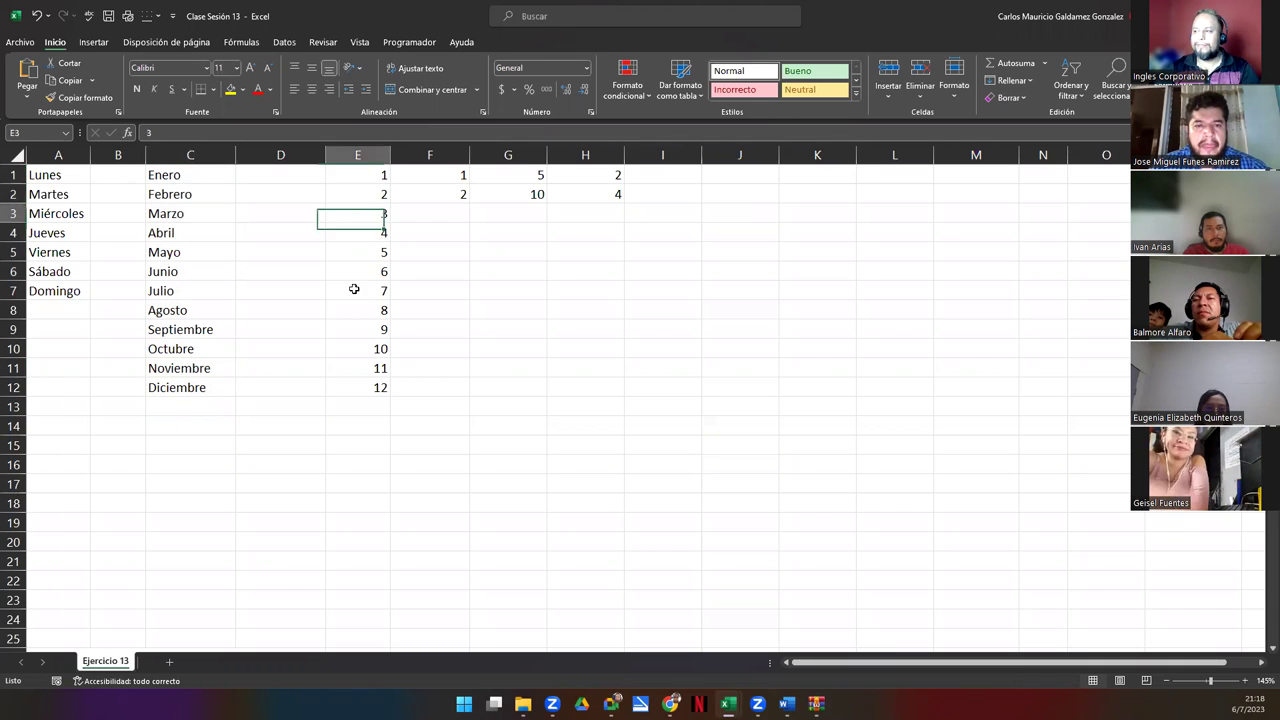
Step: Delete the numbers 3–12 from E3:E12, keeping only 1 and 2 in E1:E2
{"action": "key", "text": "Delete"}
{"action": "left_click", "coordinate": [363, 371]}
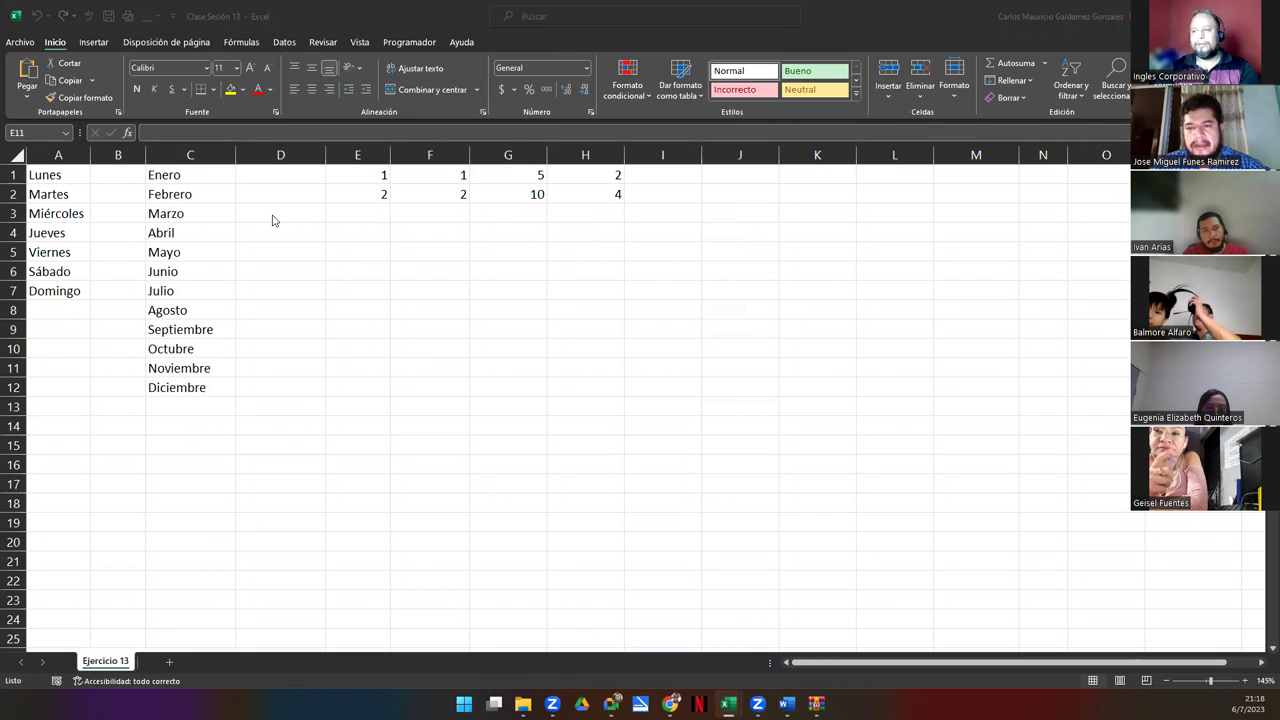
{"action": "mouse_move", "coordinate": [57, 174]}
{"action": "left_mouse_down"}
{"action": "mouse_move", "coordinate": [117, 217]}
{"action": "mouse_move", "coordinate": [182, 398]}
{"action": "mouse_move", "coordinate": [181, 387]}
{"action": "left_mouse_up"}
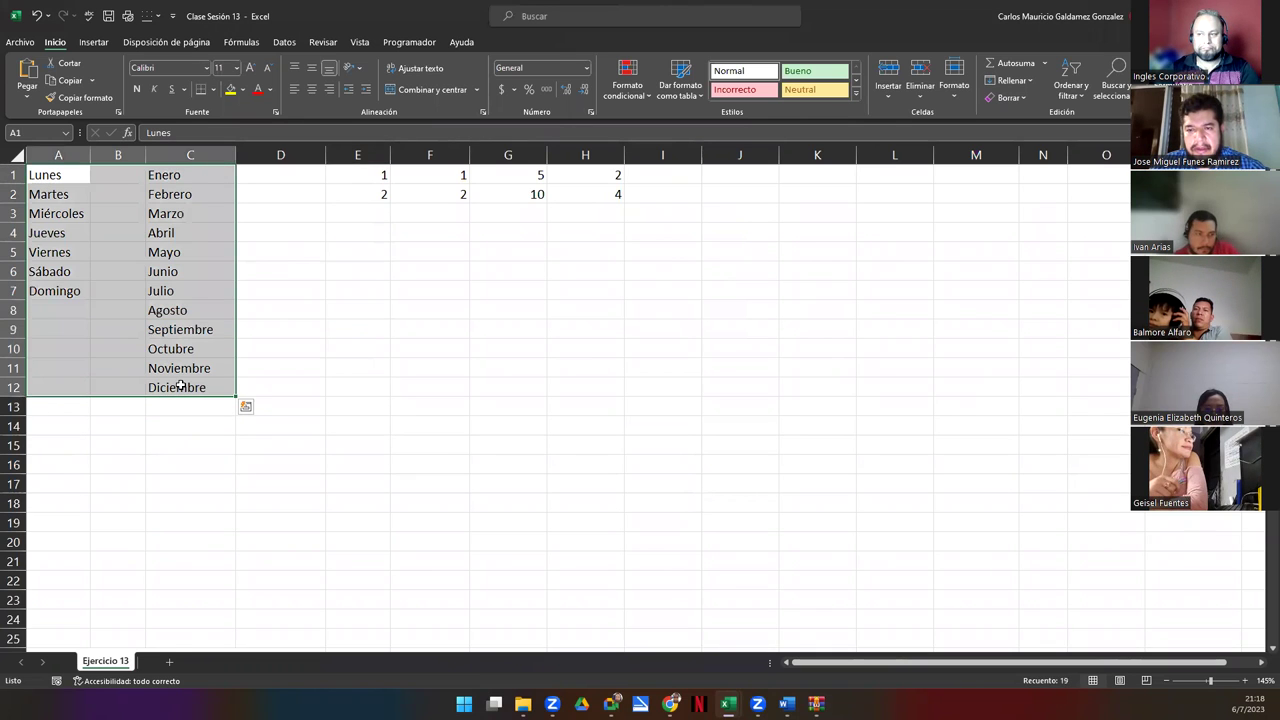
{"action": "left_click", "coordinate": [181, 386]}
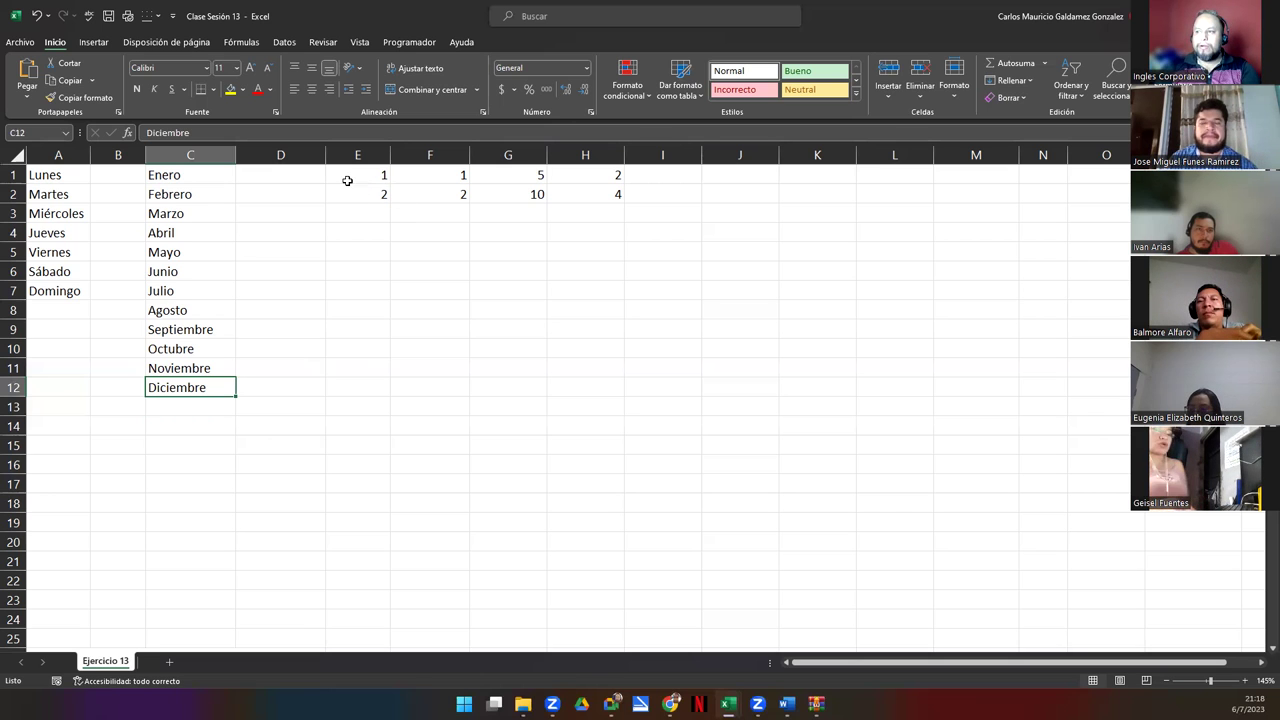
Step: Fill the 1, 2 pair in E1:E2 down so E1:E10 counts 1 to 10
{"action": "left_click_drag", "start_coordinate": [343, 176], "coordinate": [352, 194]}
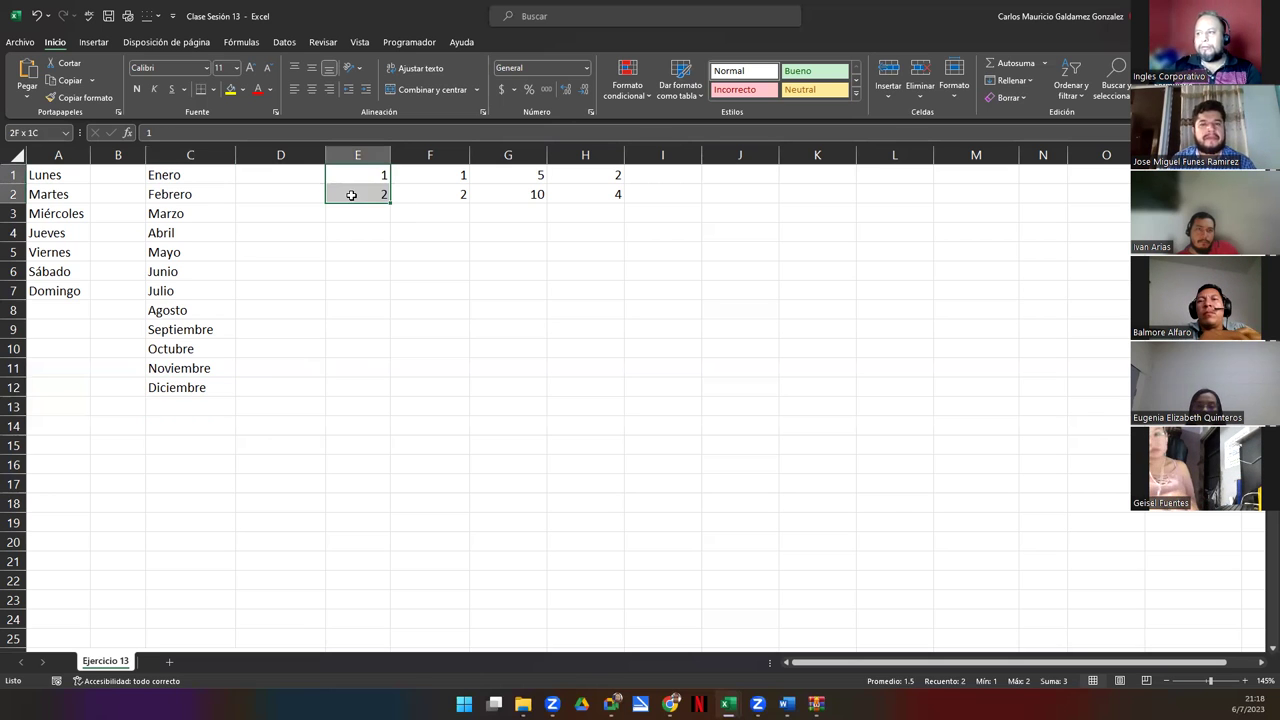
{"action": "left_click", "coordinate": [380, 191]}
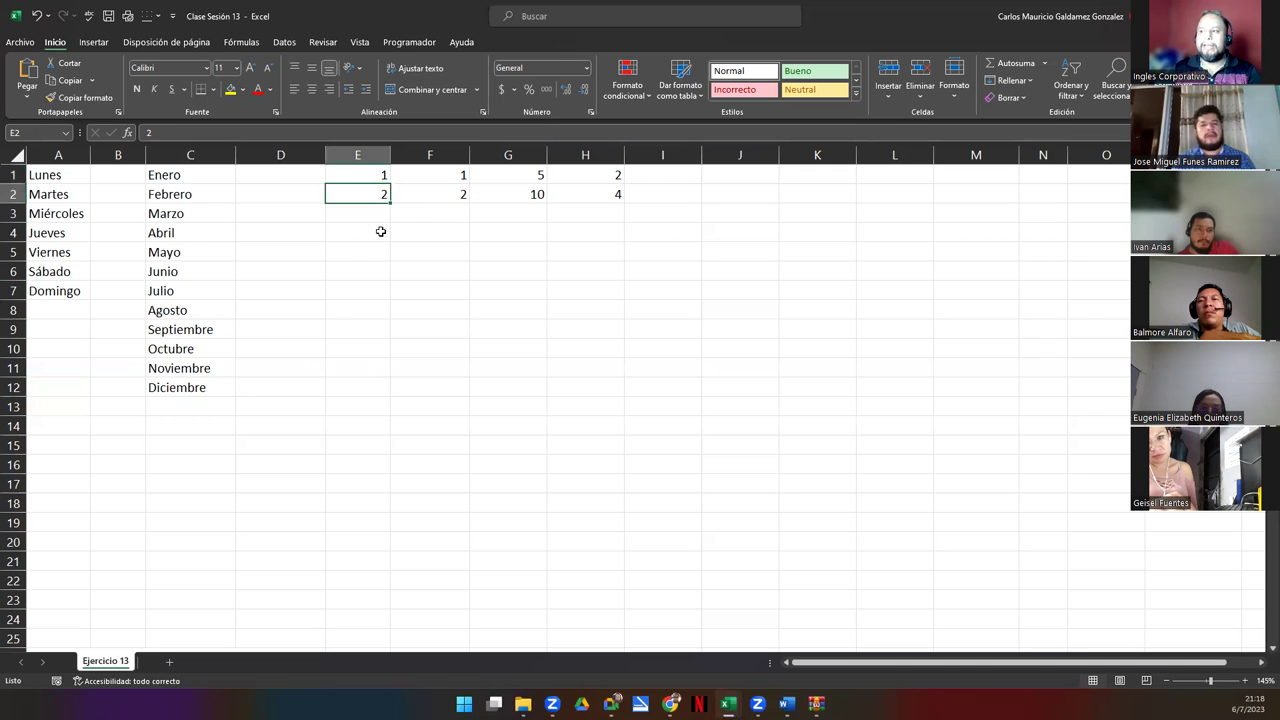
{"action": "left_click_drag", "start_coordinate": [351, 174], "coordinate": [351, 196]}
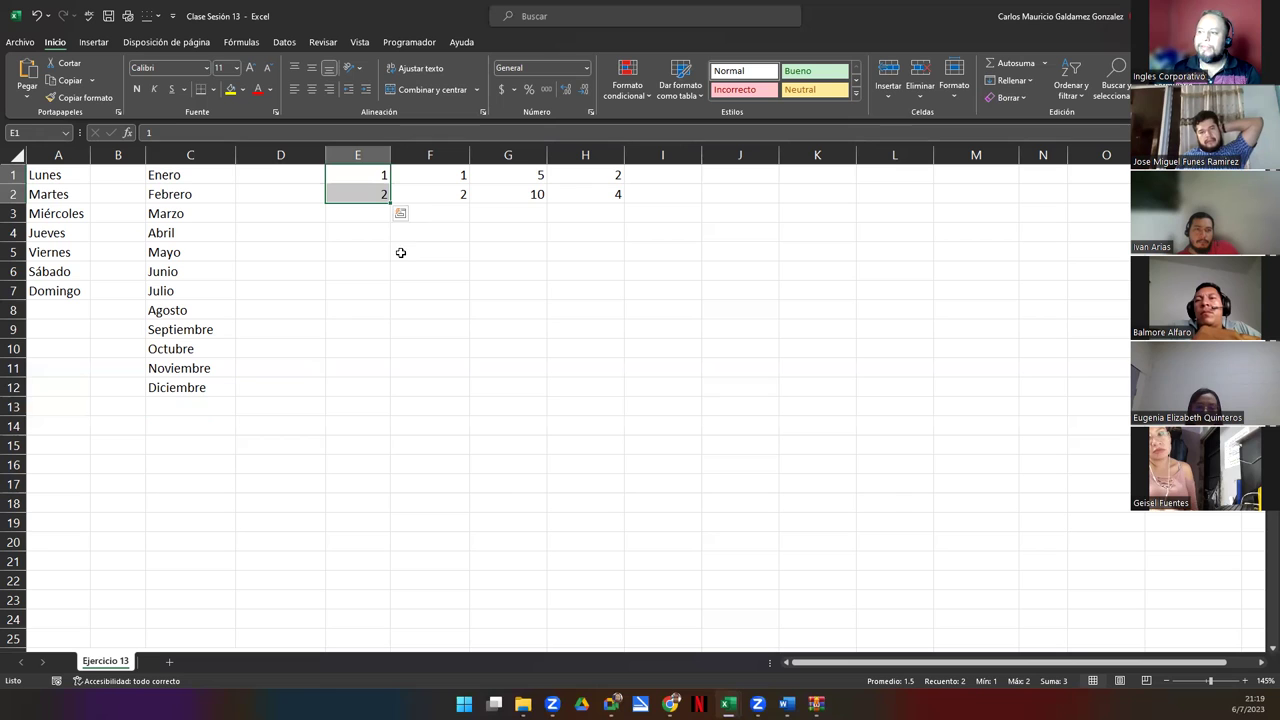
{"action": "mouse_move", "coordinate": [392, 204]}
{"action": "left_mouse_down"}
{"action": "mouse_move", "coordinate": [376, 391]}
{"action": "mouse_move", "coordinate": [380, 352]}
{"action": "left_mouse_up"}
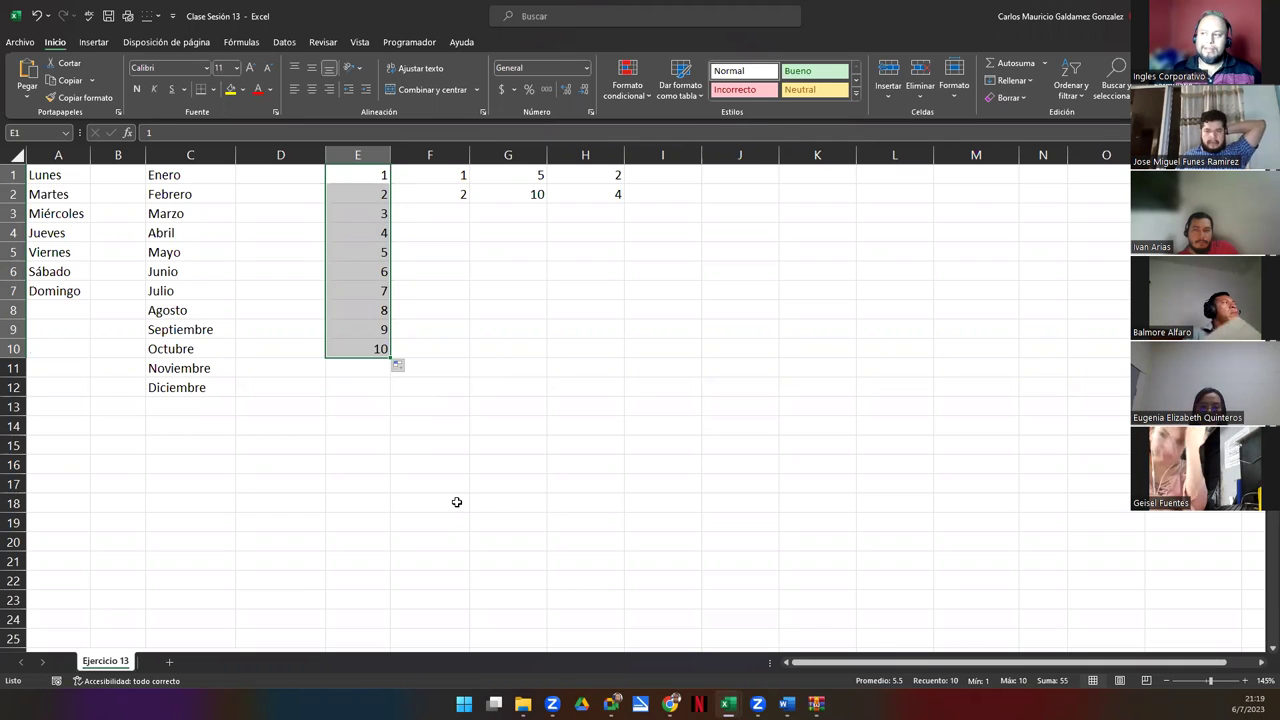
Step: Switch the E1:E10 fill to Copiar celdas, then back to Serie de relleno for 1–10
{"action": "left_click", "coordinate": [401, 366]}
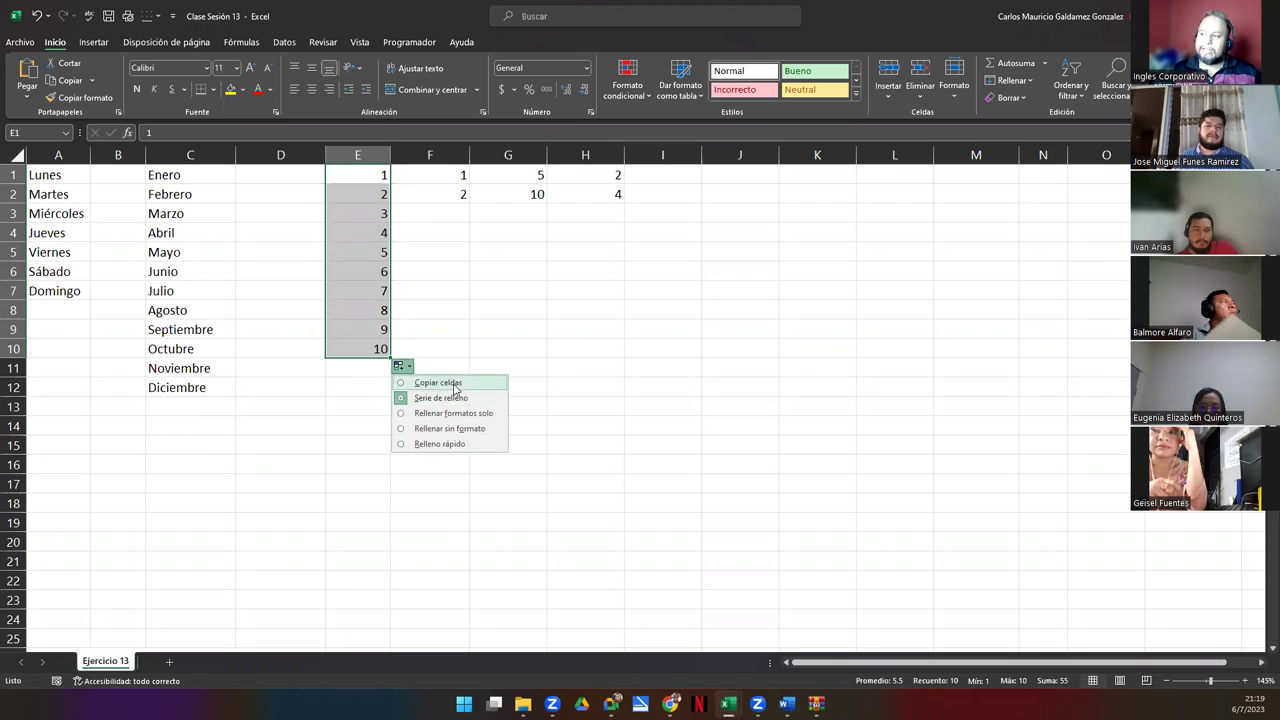
{"action": "left_click", "coordinate": [455, 386]}
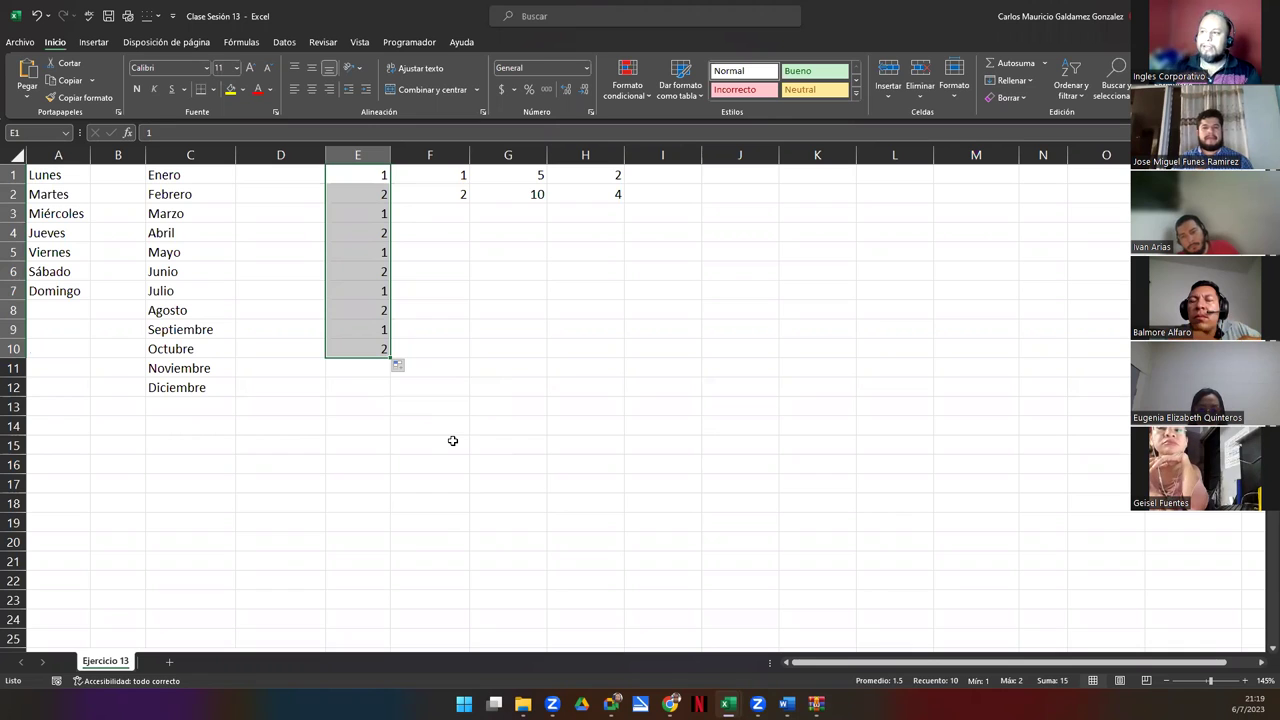
{"action": "left_click", "coordinate": [399, 366]}
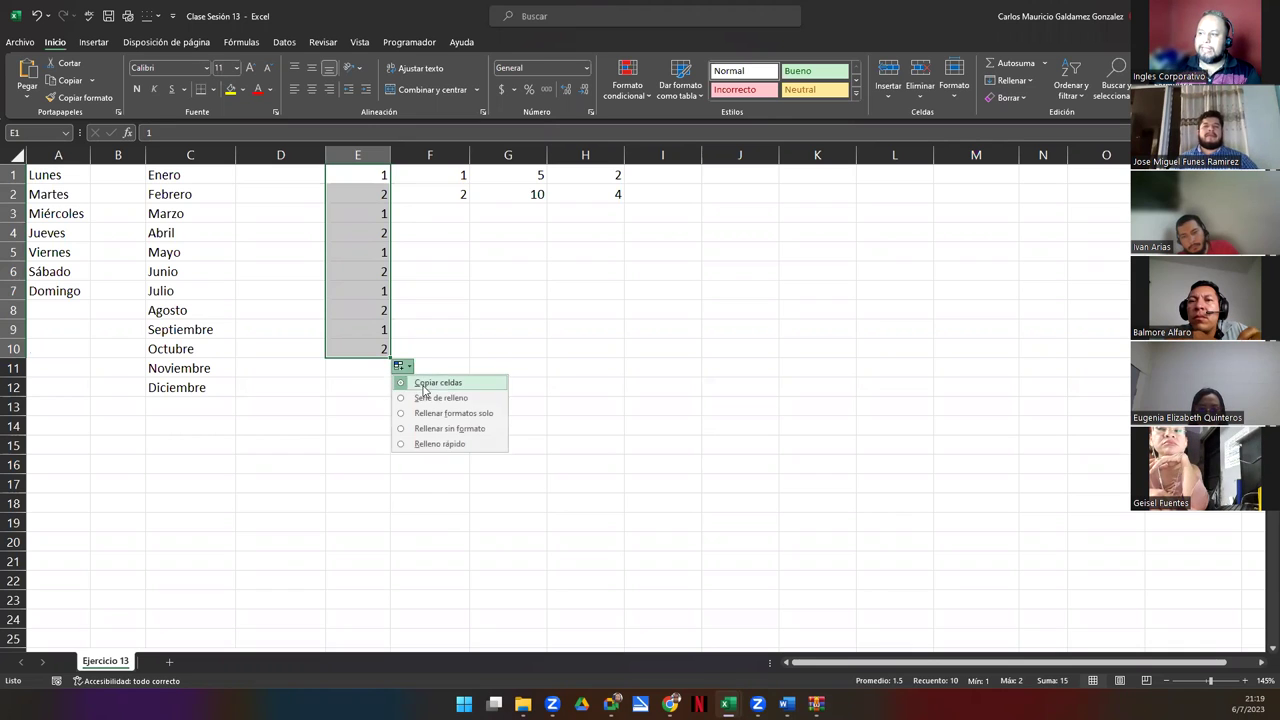
{"action": "left_click", "coordinate": [432, 399]}
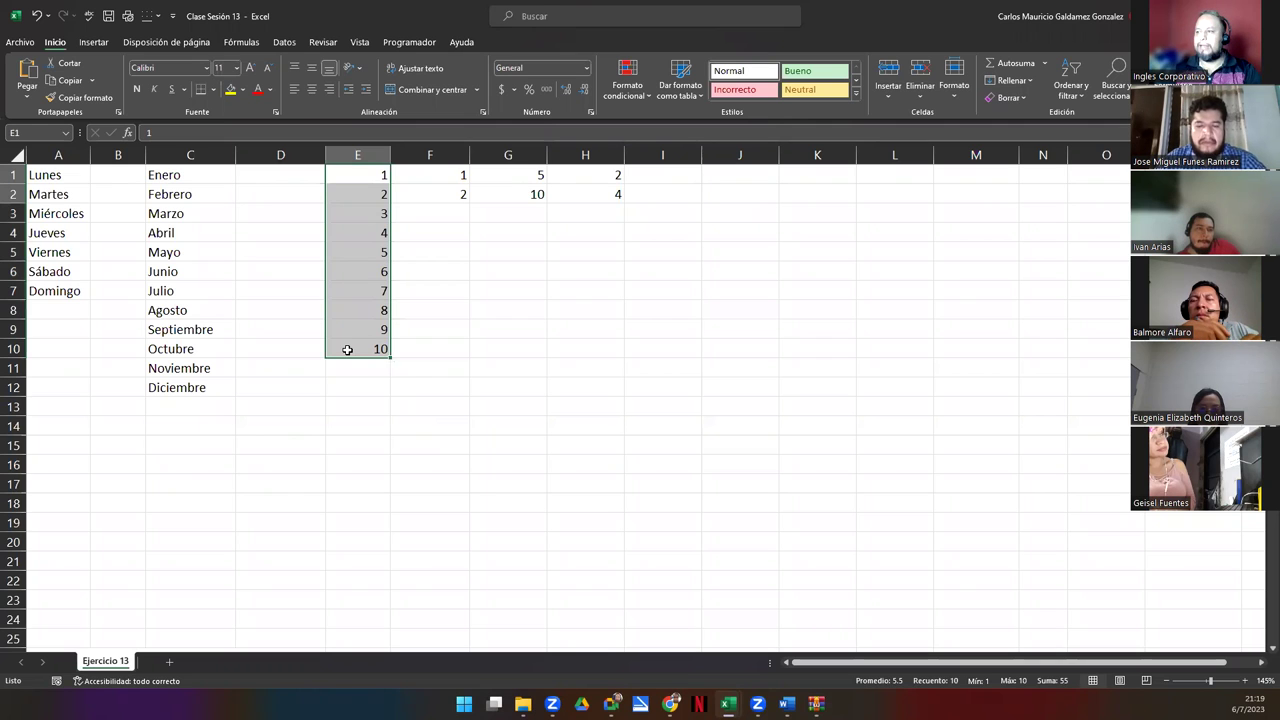
{"action": "key", "text": "ctrl+z"}
{"action": "left_click", "coordinate": [356, 180]}
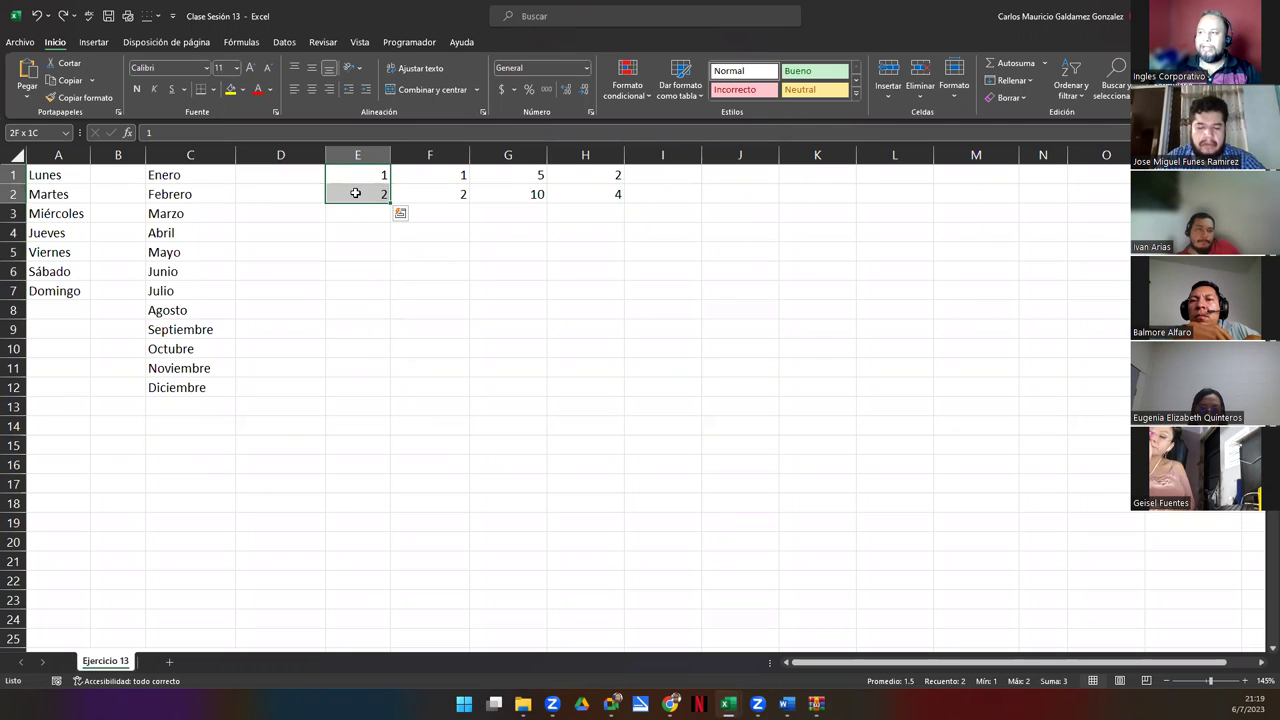
{"action": "left_click", "coordinate": [351, 189]}
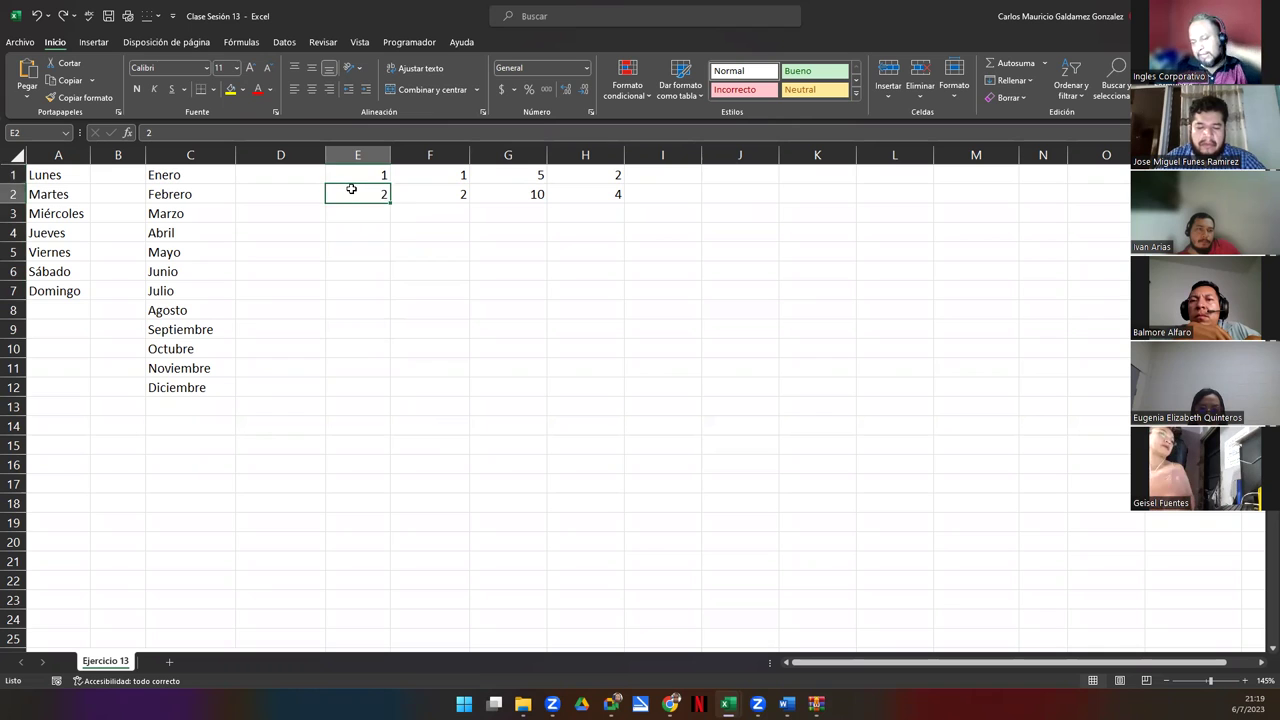
{"action": "mouse_move", "coordinate": [357, 172]}
{"action": "left_mouse_down"}
{"action": "mouse_move", "coordinate": [392, 277]}
{"action": "mouse_move", "coordinate": [386, 363]}
{"action": "left_mouse_up"}
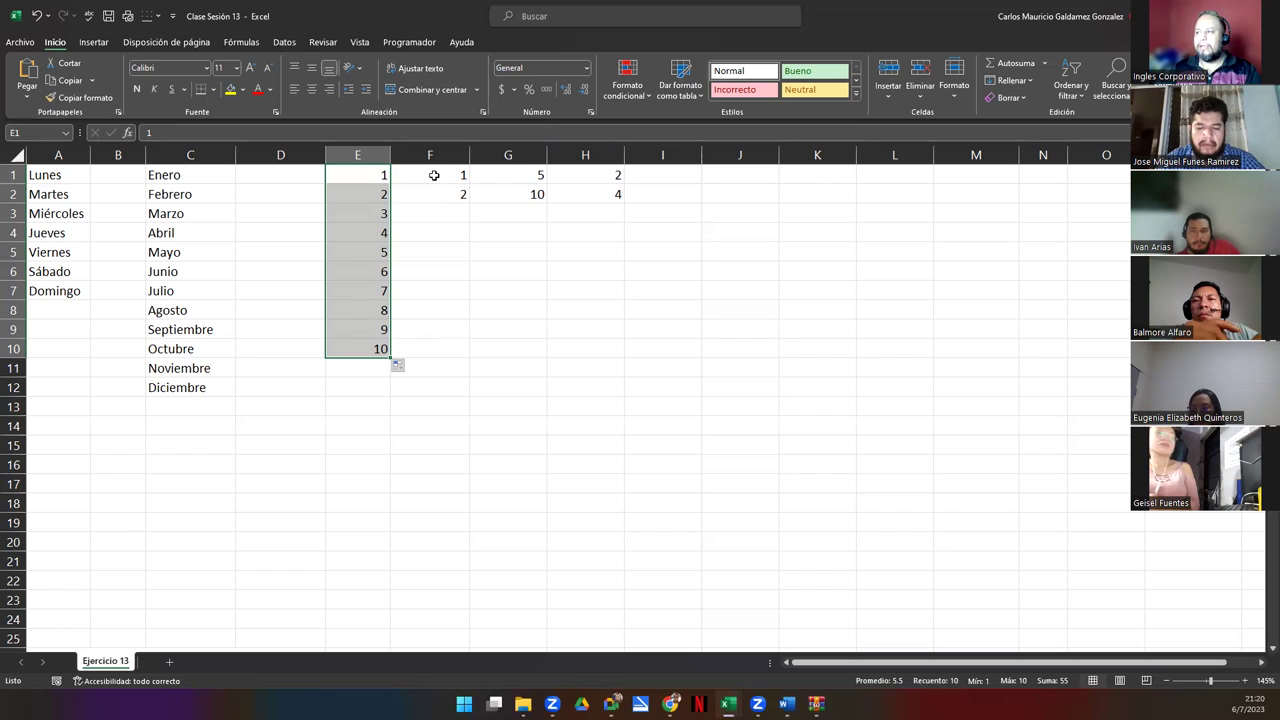
Step: Fill the 1 and 2 in F1:F2 down to F20, giving 1 through 20
{"action": "left_click", "coordinate": [343, 342]}
{"action": "left_click", "coordinate": [365, 176]}
{"action": "left_click_drag", "start_coordinate": [363, 247], "coordinate": [372, 345]}
{"action": "mouse_move", "coordinate": [434, 172]}
{"action": "left_mouse_down"}
{"action": "mouse_move", "coordinate": [448, 192]}
{"action": "mouse_move", "coordinate": [437, 576]}
{"action": "mouse_move", "coordinate": [436, 548]}
{"action": "left_mouse_up"}
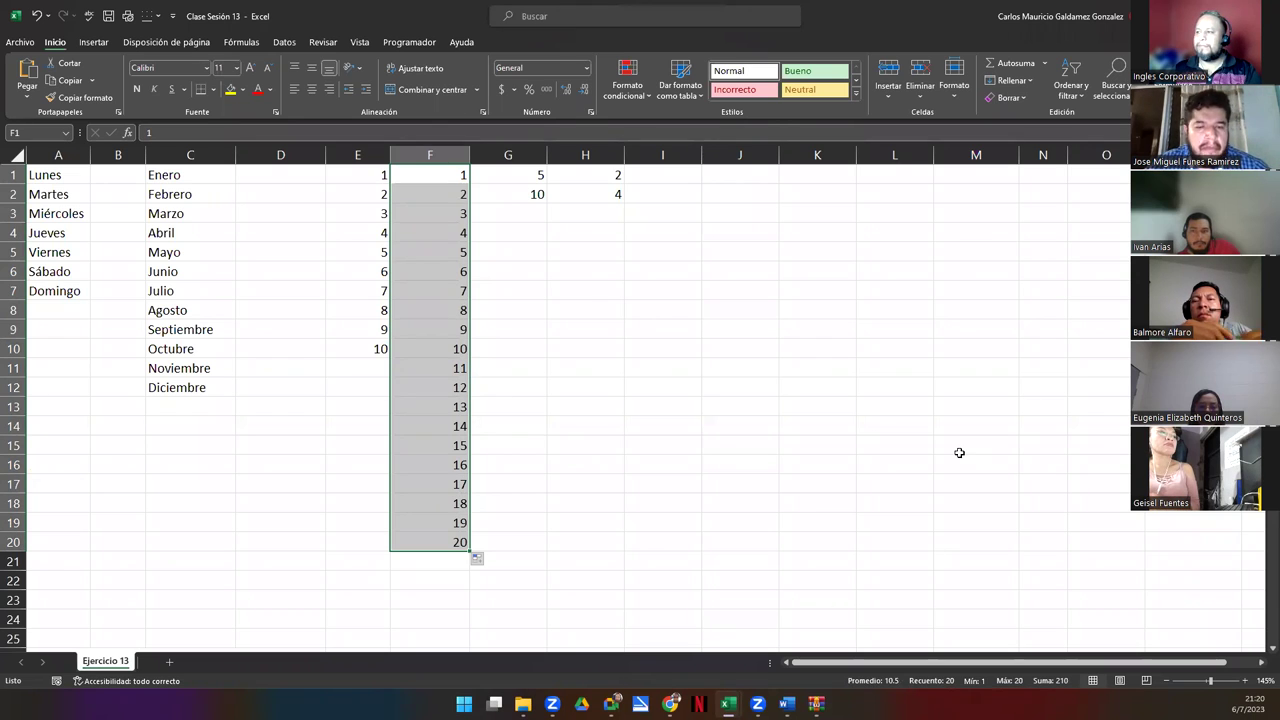
Step: Select the 5 and 10 starter values in G1:G2
{"action": "left_click", "coordinate": [506, 183]}
{"action": "left_click_drag", "start_coordinate": [506, 183], "coordinate": [508, 197]}
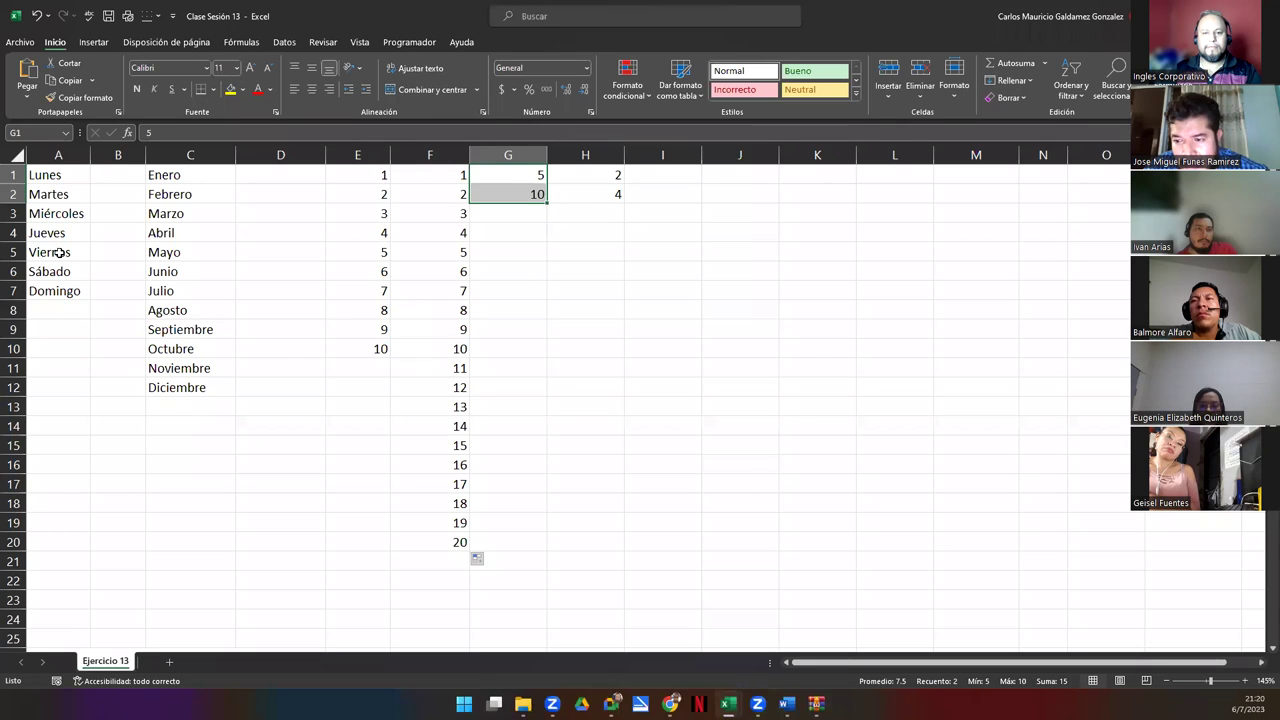
{"action": "key", "text": "alt+Tab"}
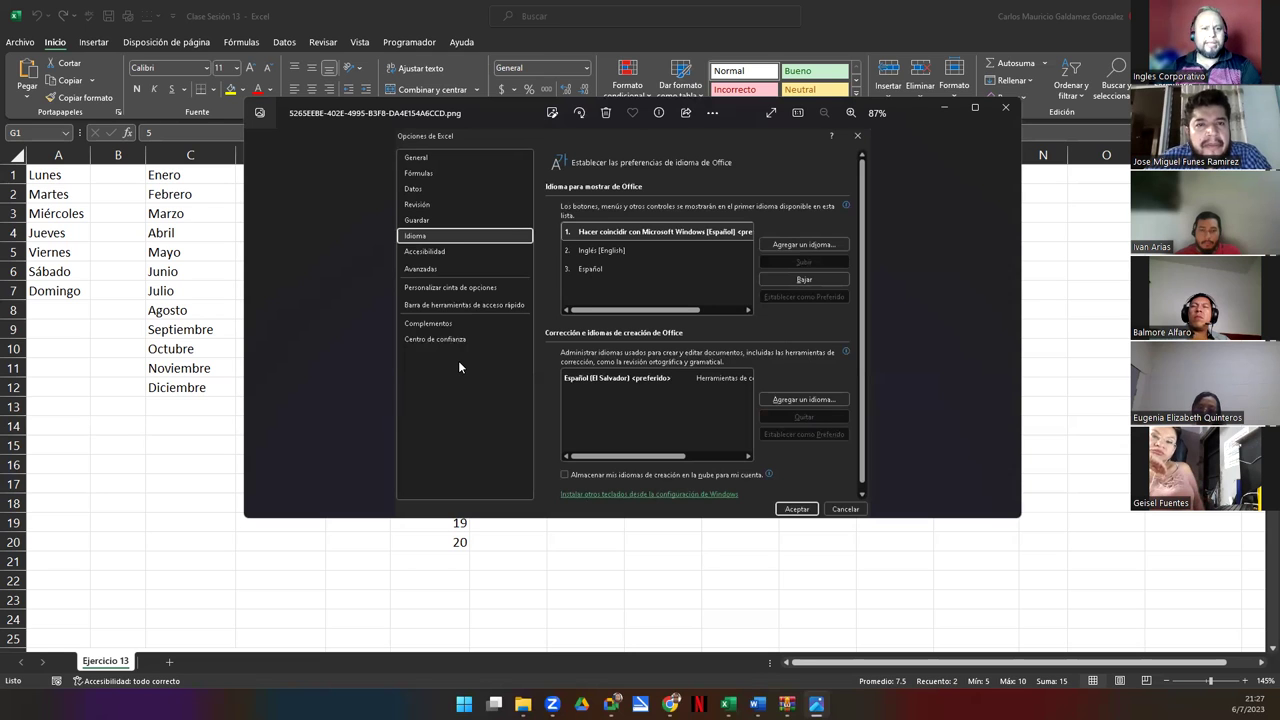
Step: Close the photo viewer and fill the 5, 10 pair from G1:G2 down to G10
{"action": "left_click", "coordinate": [997, 118]}
{"action": "left_click", "coordinate": [352, 402]}
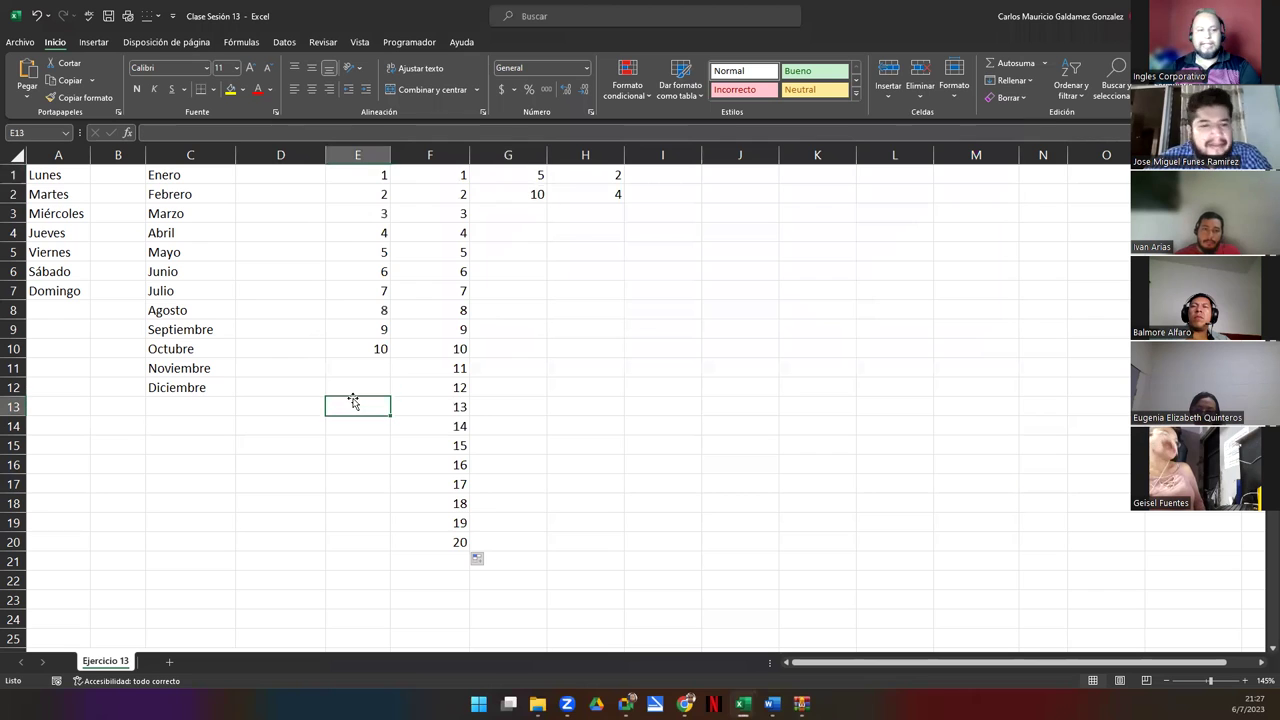
{"action": "left_click_drag", "start_coordinate": [508, 176], "coordinate": [509, 194]}
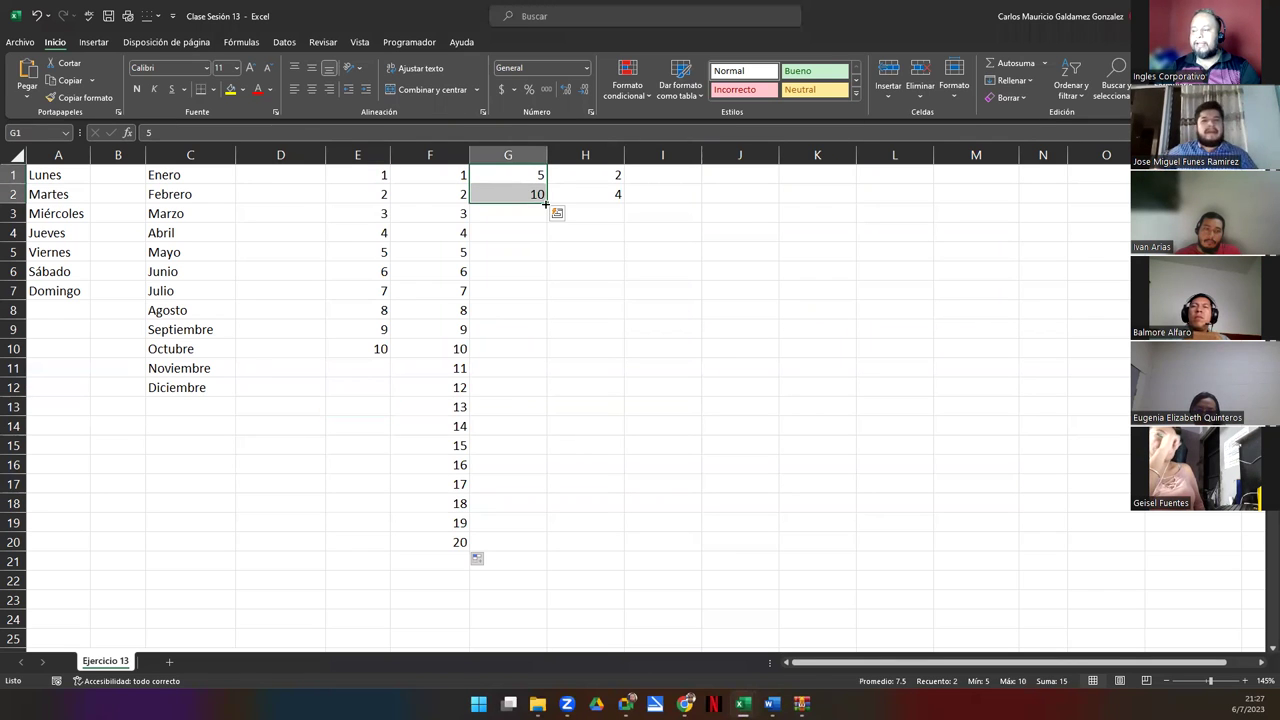
{"action": "left_click_drag", "start_coordinate": [546, 204], "coordinate": [553, 428]}
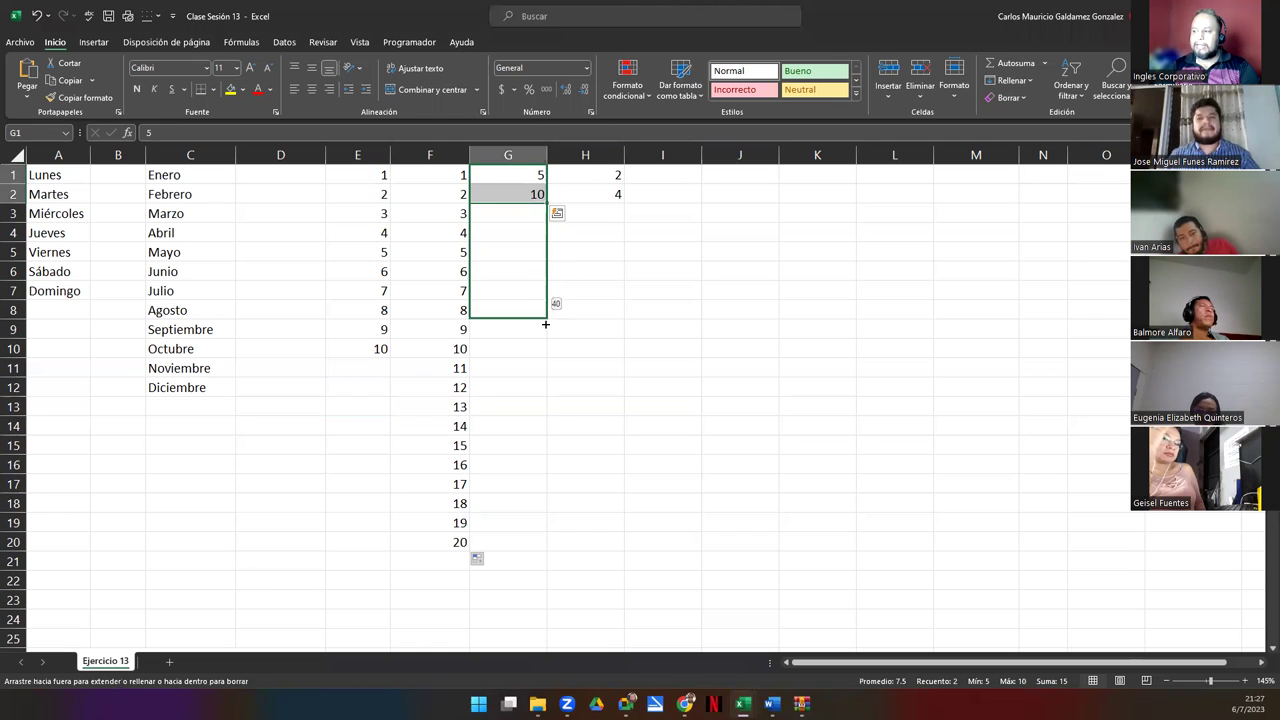
{"action": "left_click_drag", "start_coordinate": [553, 428], "coordinate": [531, 352]}
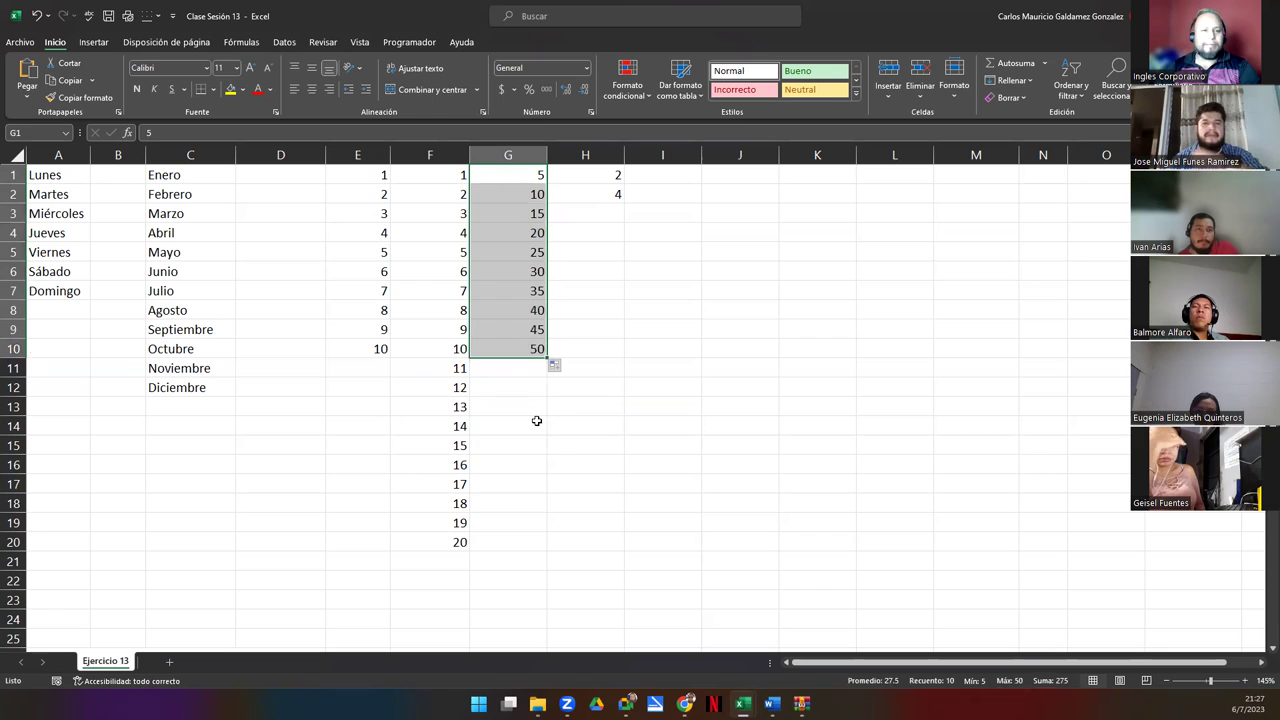
Step: Try Copiar celdas on column G, restore its 5–50 series, then fill H1:H10 with 2 to 20
{"action": "left_click", "coordinate": [558, 367]}
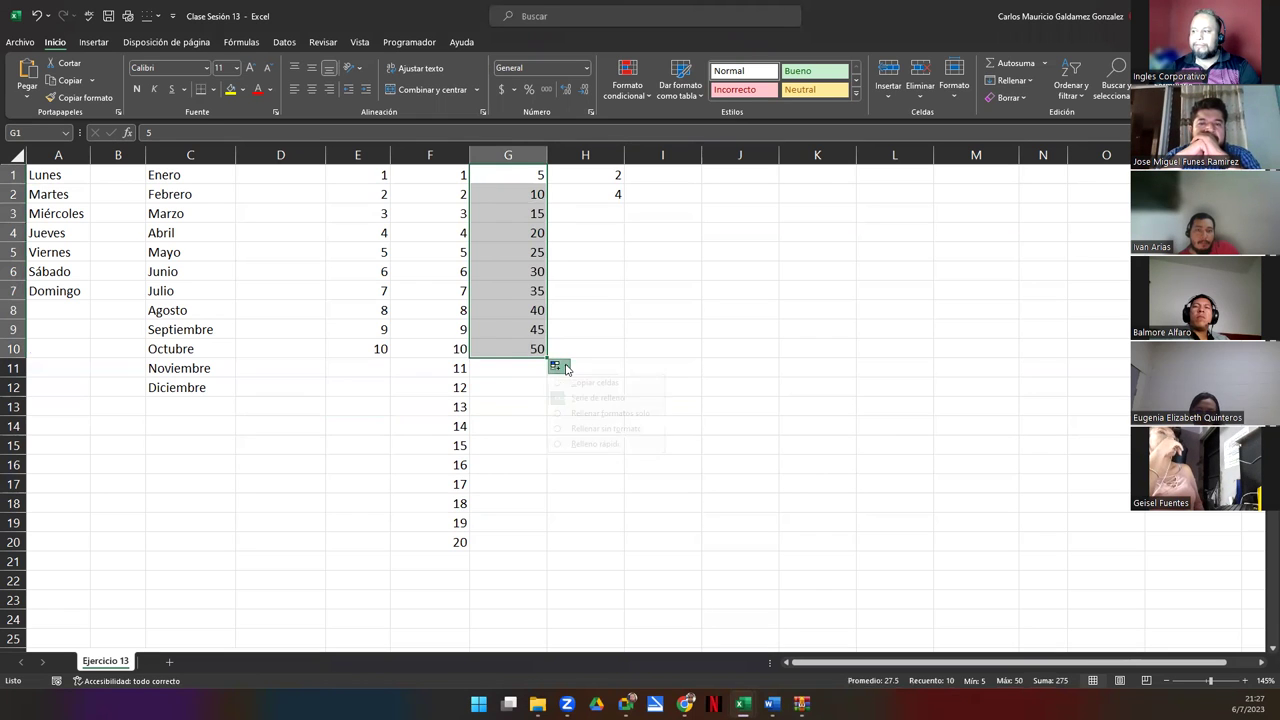
{"action": "left_click", "coordinate": [598, 384]}
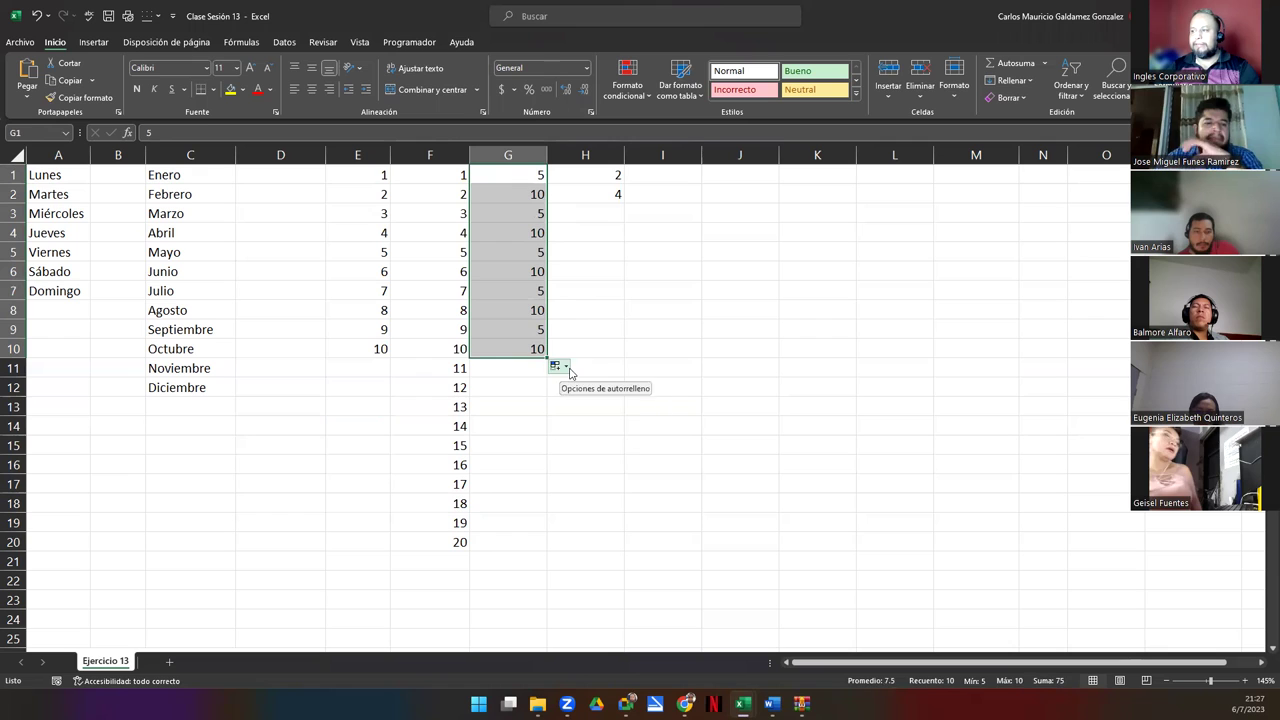
{"action": "left_click", "coordinate": [568, 370]}
{"action": "left_click", "coordinate": [583, 398]}
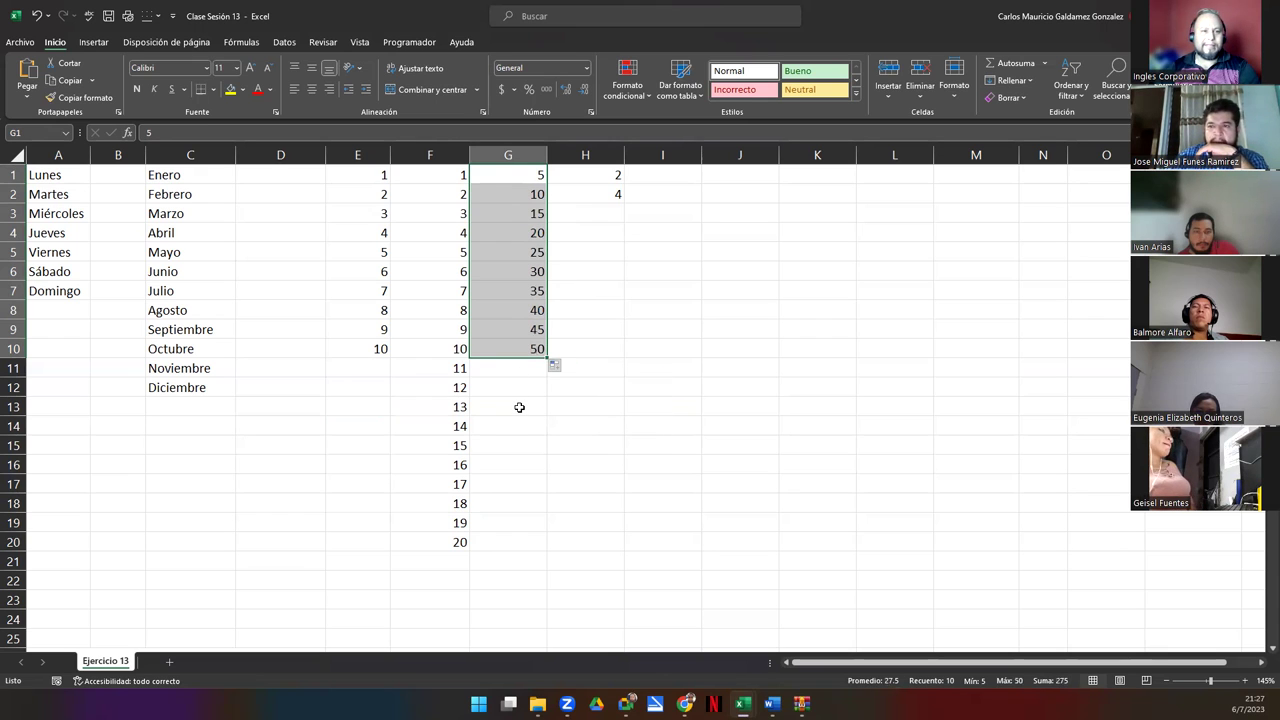
{"action": "left_click_drag", "start_coordinate": [586, 177], "coordinate": [616, 352]}
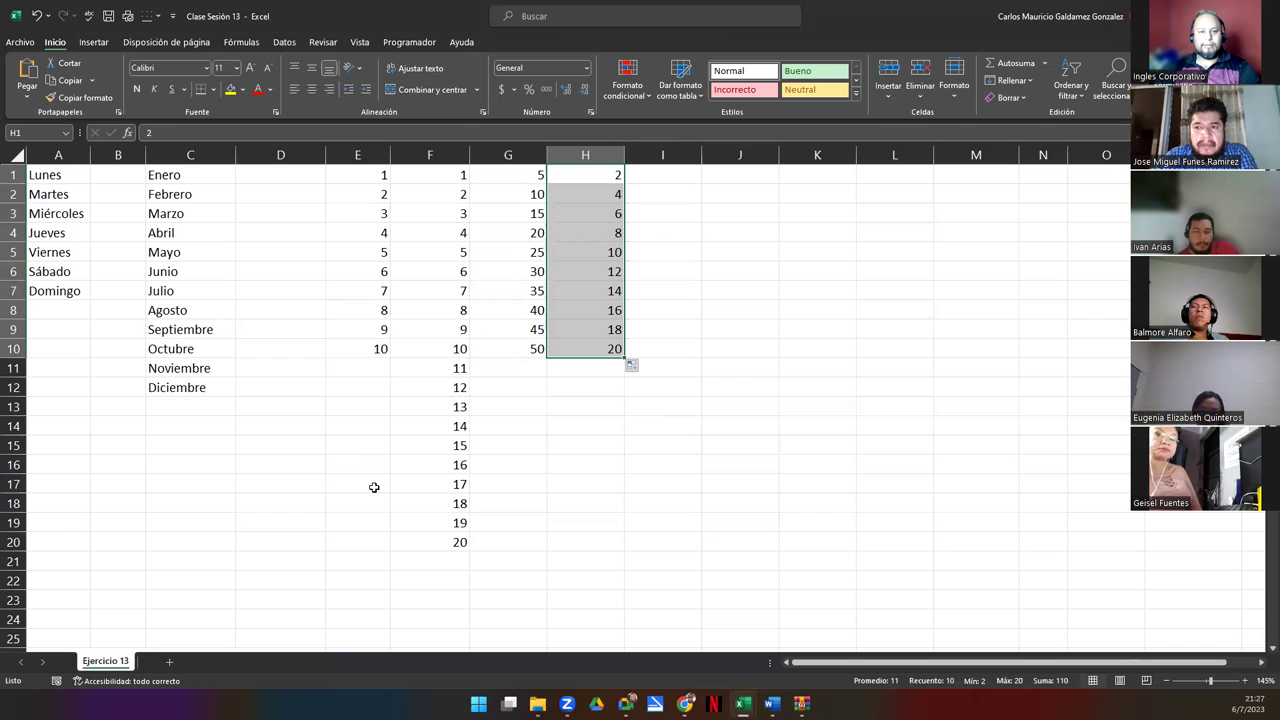
Step: Enter 1 in I1, drag it to I10, and switch to Serie de relleno for 1–10
{"action": "left_click", "coordinate": [689, 176]}
{"action": "type", "text": "1"}
{"action": "left_click", "coordinate": [694, 183]}
{"action": "left_click_drag", "start_coordinate": [702, 186], "coordinate": [700, 357]}
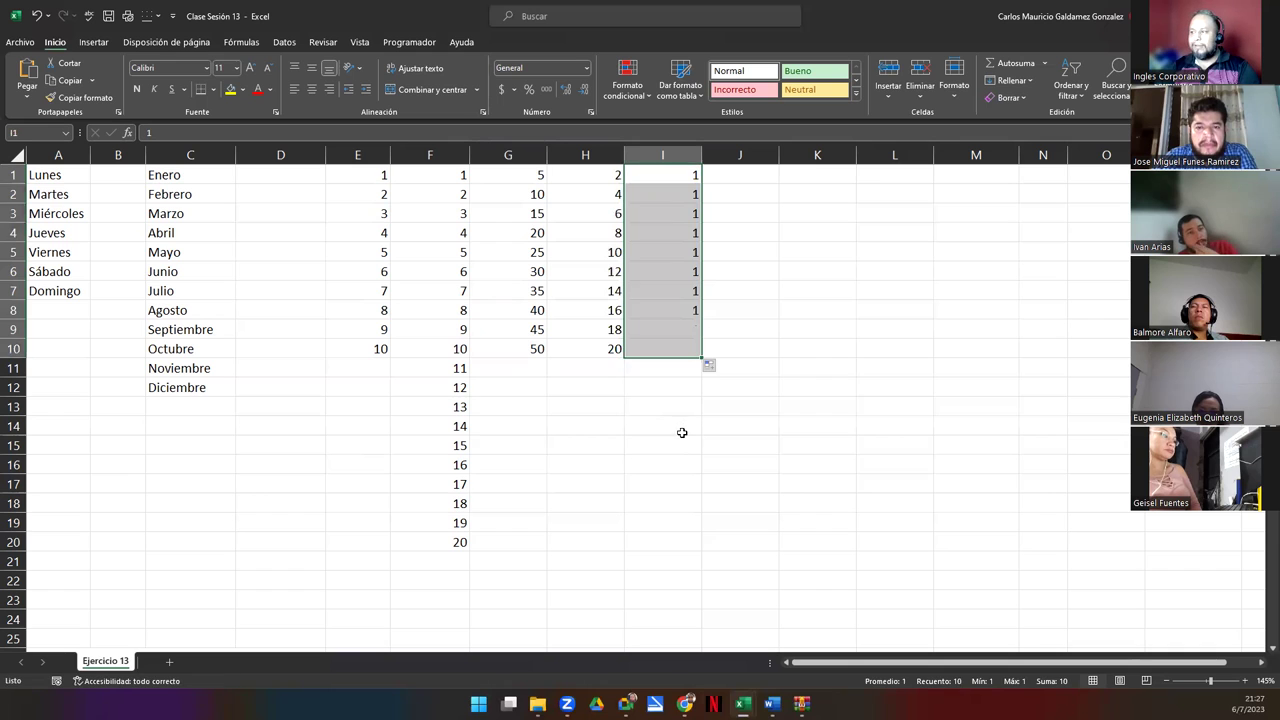
{"action": "left_click", "coordinate": [719, 368]}
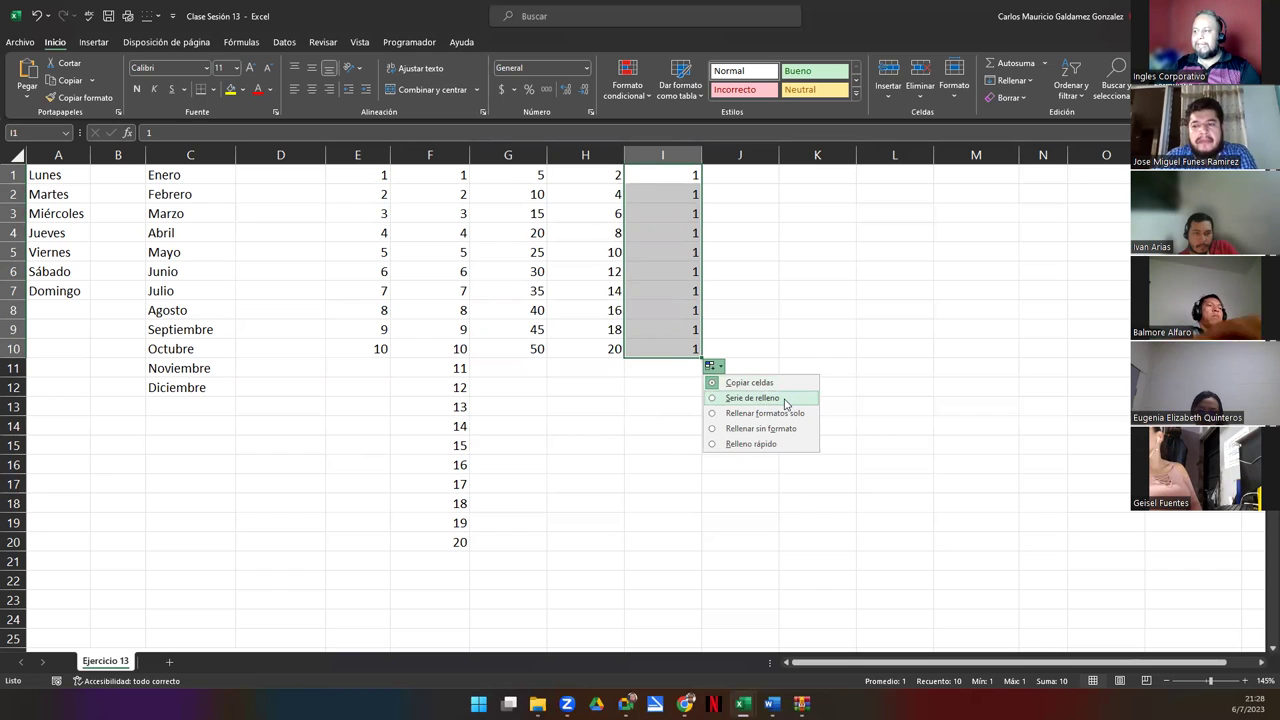
{"action": "left_click", "coordinate": [786, 400]}
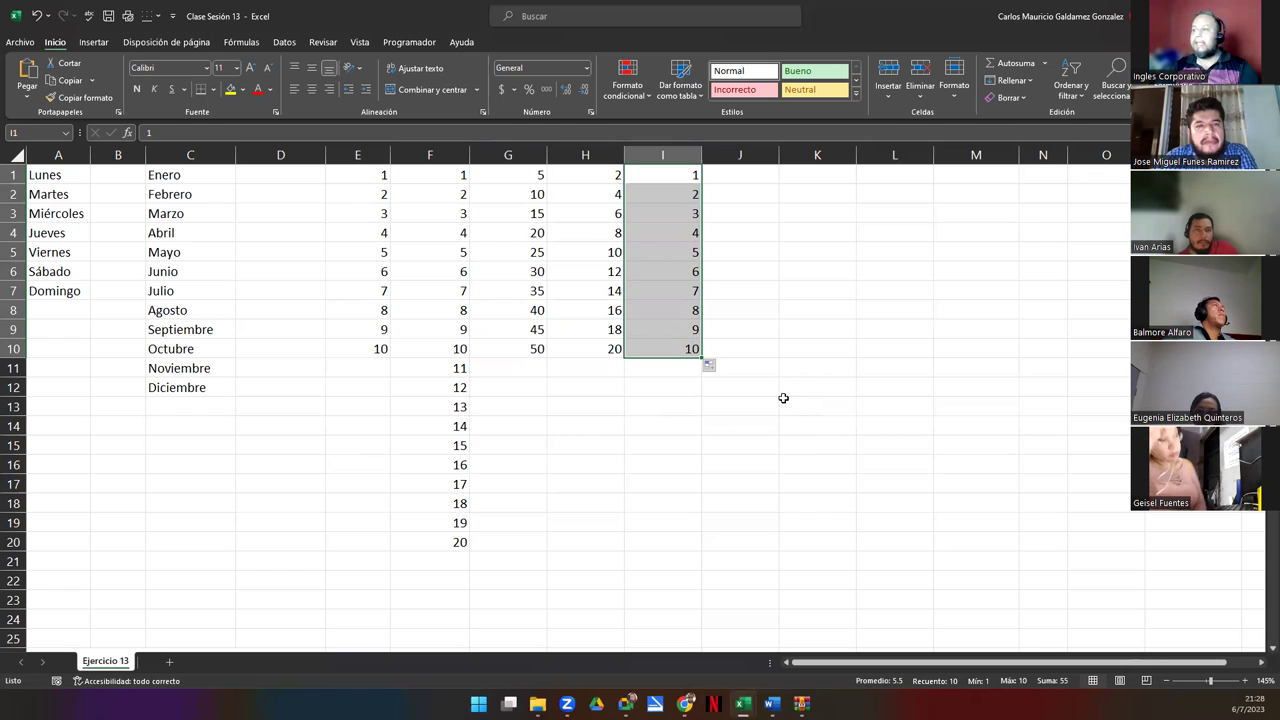
{"action": "left_click", "coordinate": [660, 343]}
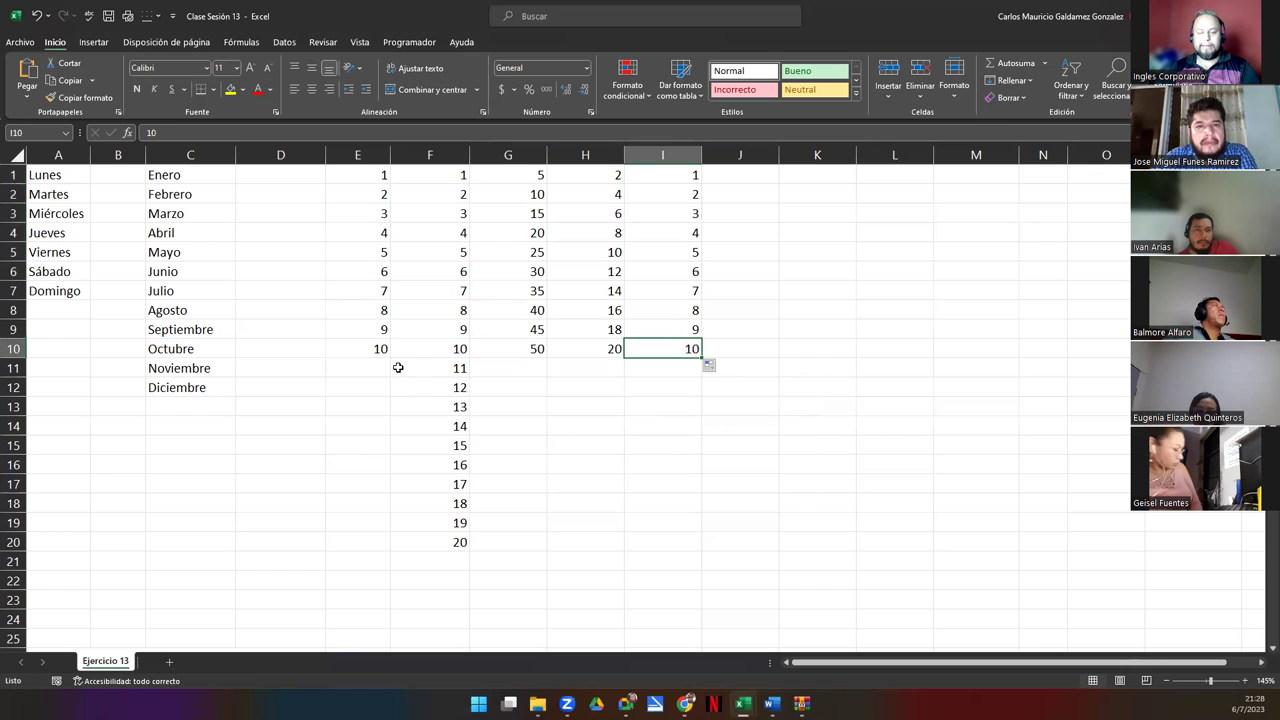
{"action": "left_click", "coordinate": [95, 179]}
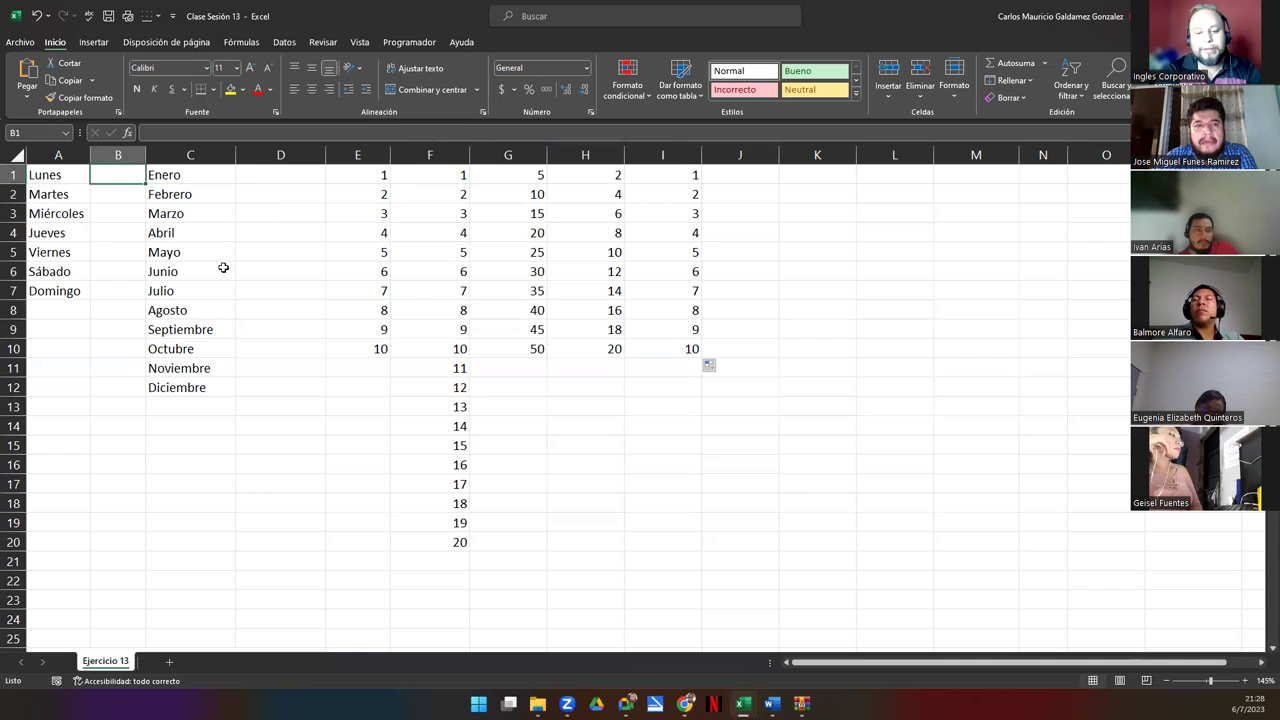
Step: Enter Lun. in B1 and autofill it down to B7, giving Lun. through Dom
{"action": "type", "text": "Lun."}
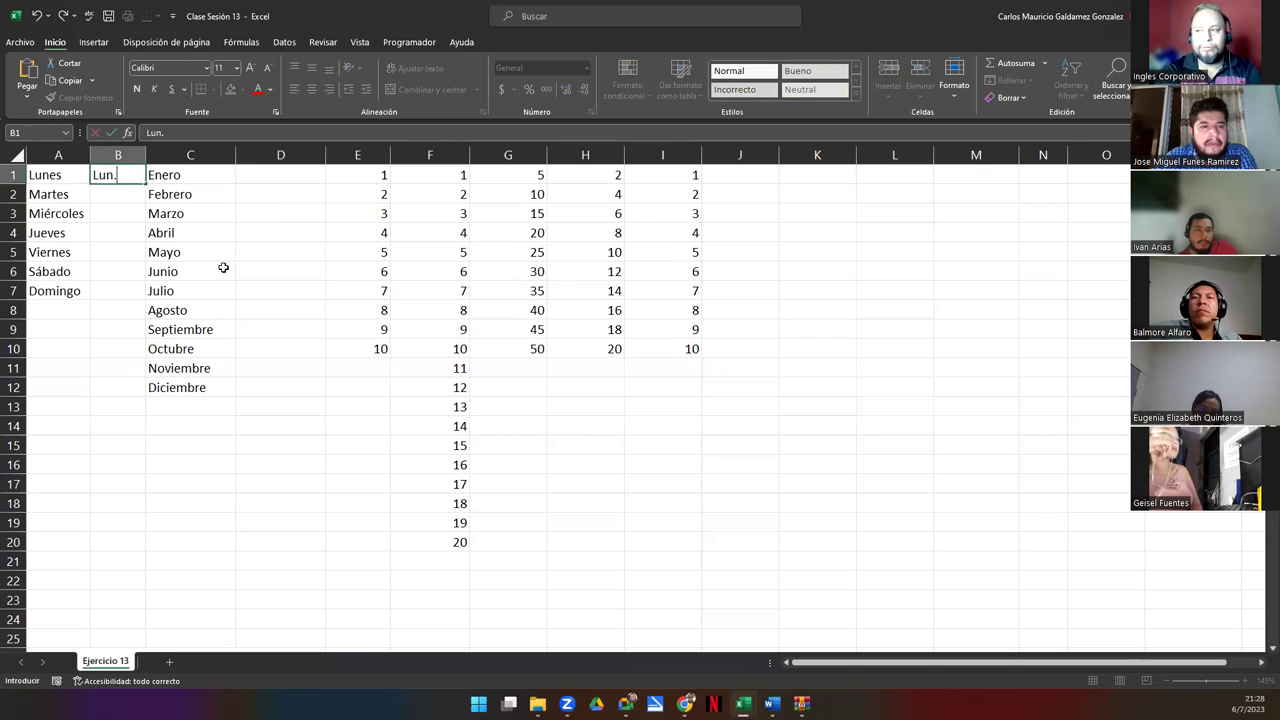
{"action": "key", "text": "Return"}
{"action": "key", "text": "Up"}
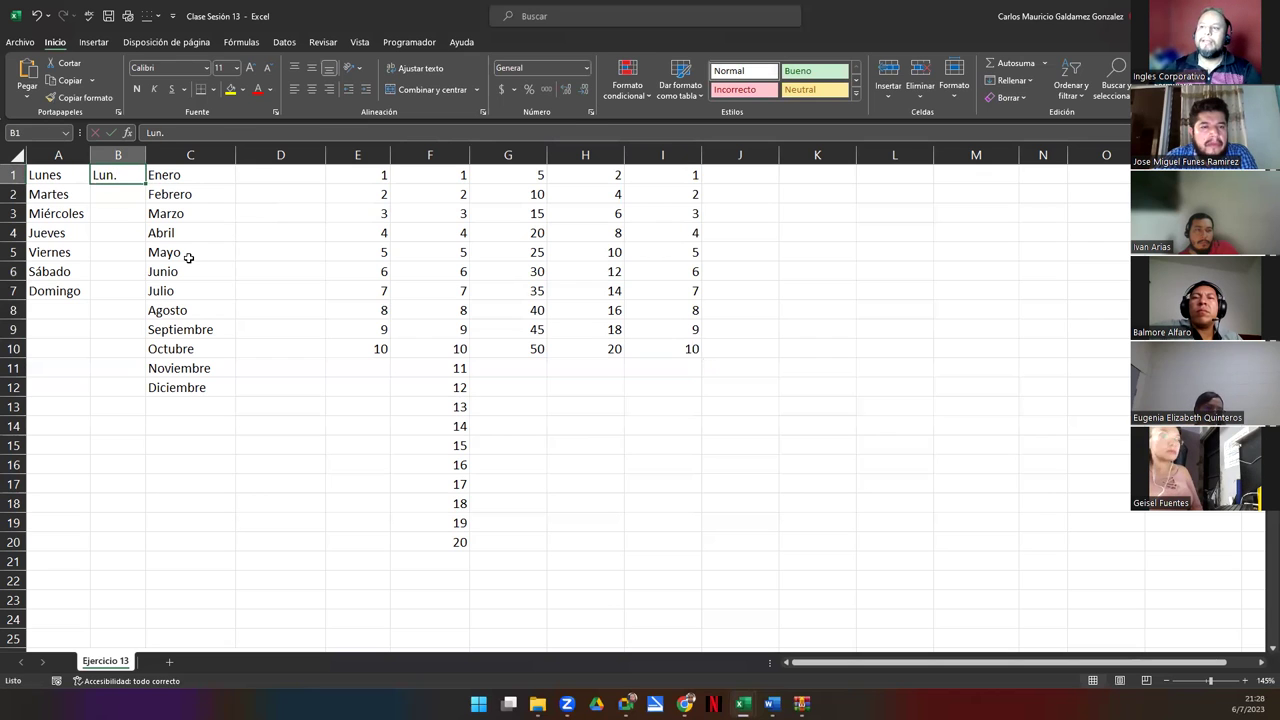
{"action": "left_click_drag", "start_coordinate": [145, 185], "coordinate": [145, 297]}
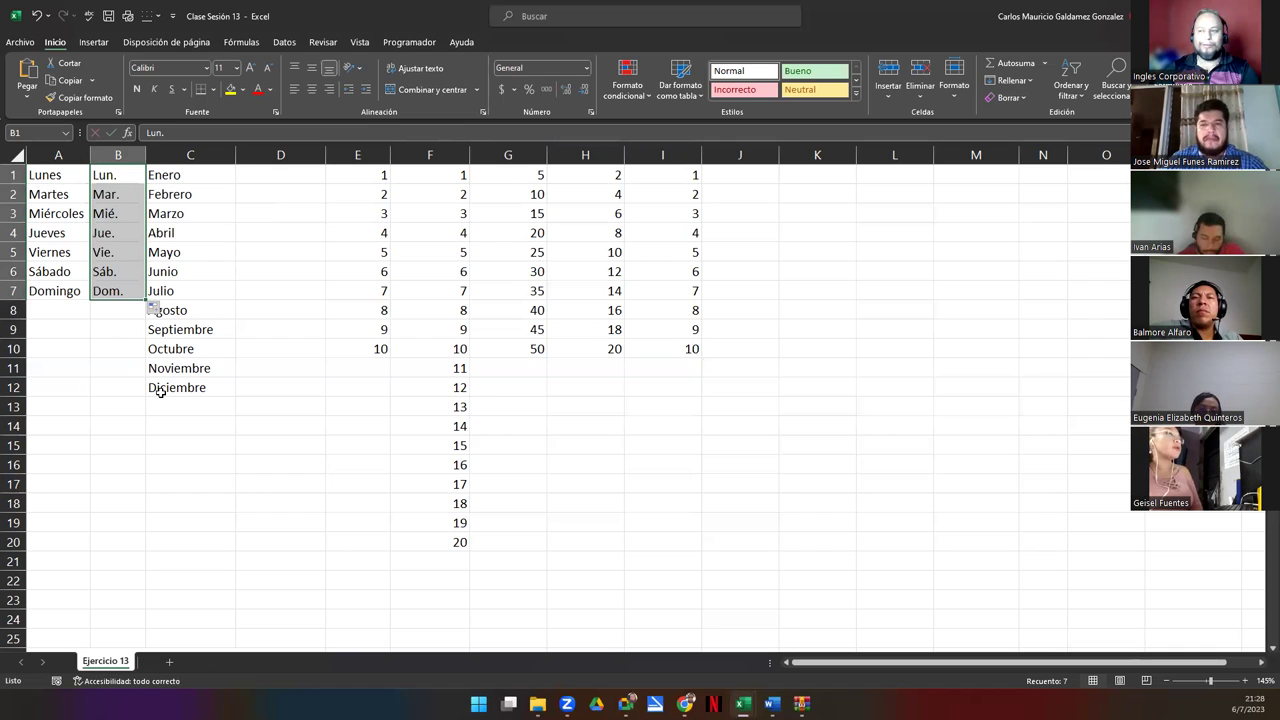
Step: Type Mon. in A10 and autofill it down to A16, giving Mon. through Sun
{"action": "left_click", "coordinate": [46, 352]}
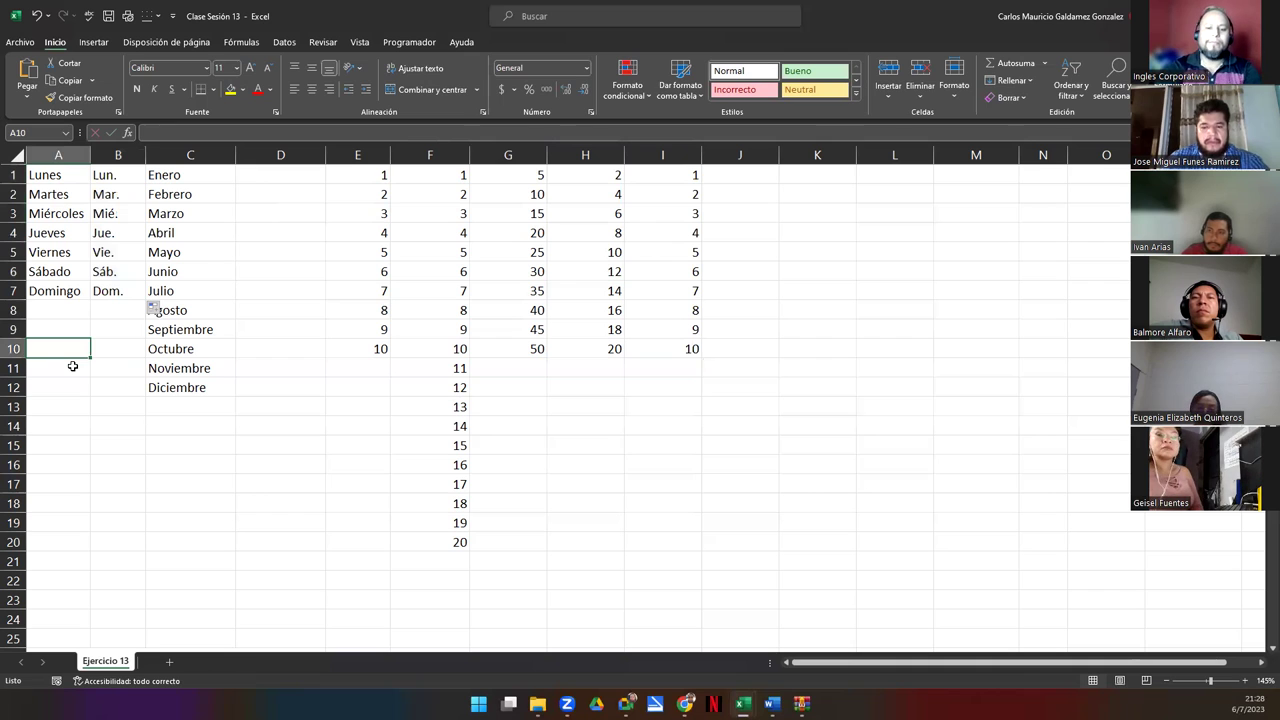
{"action": "type", "text": "Mon."}
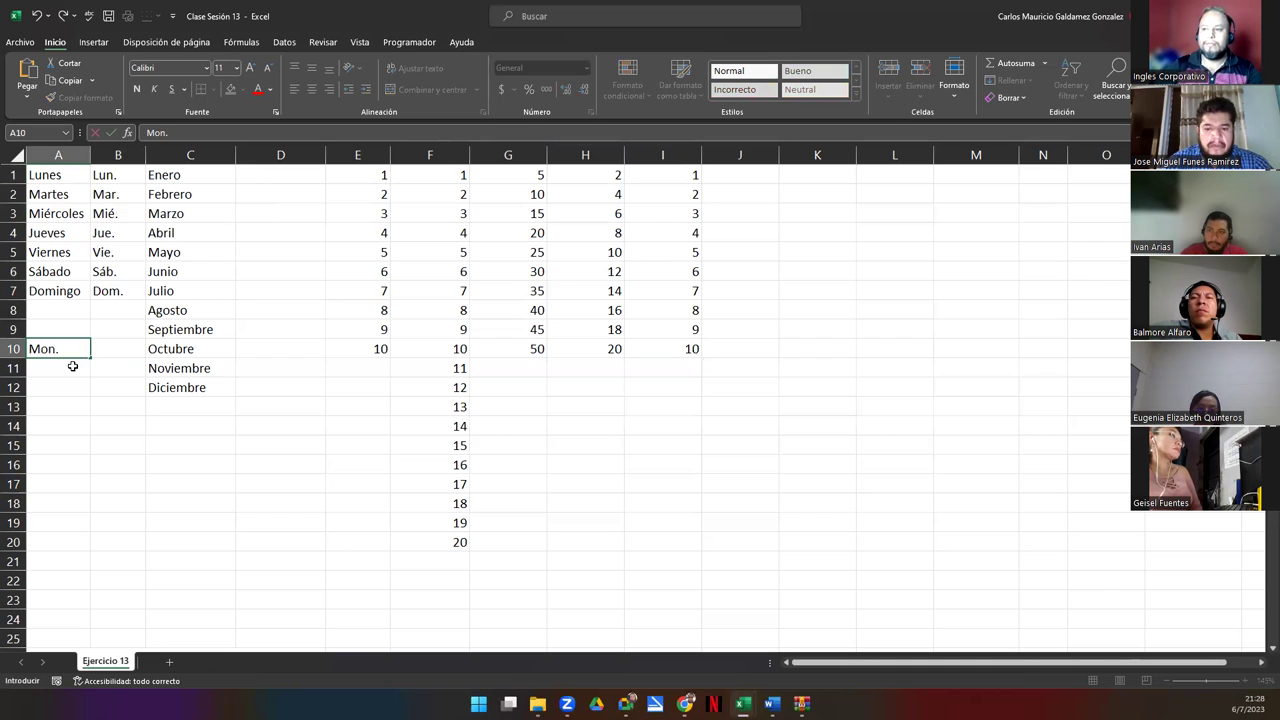
{"action": "key", "text": "Return"}
{"action": "left_click", "coordinate": [68, 352]}
{"action": "left_click_drag", "start_coordinate": [91, 358], "coordinate": [80, 466]}
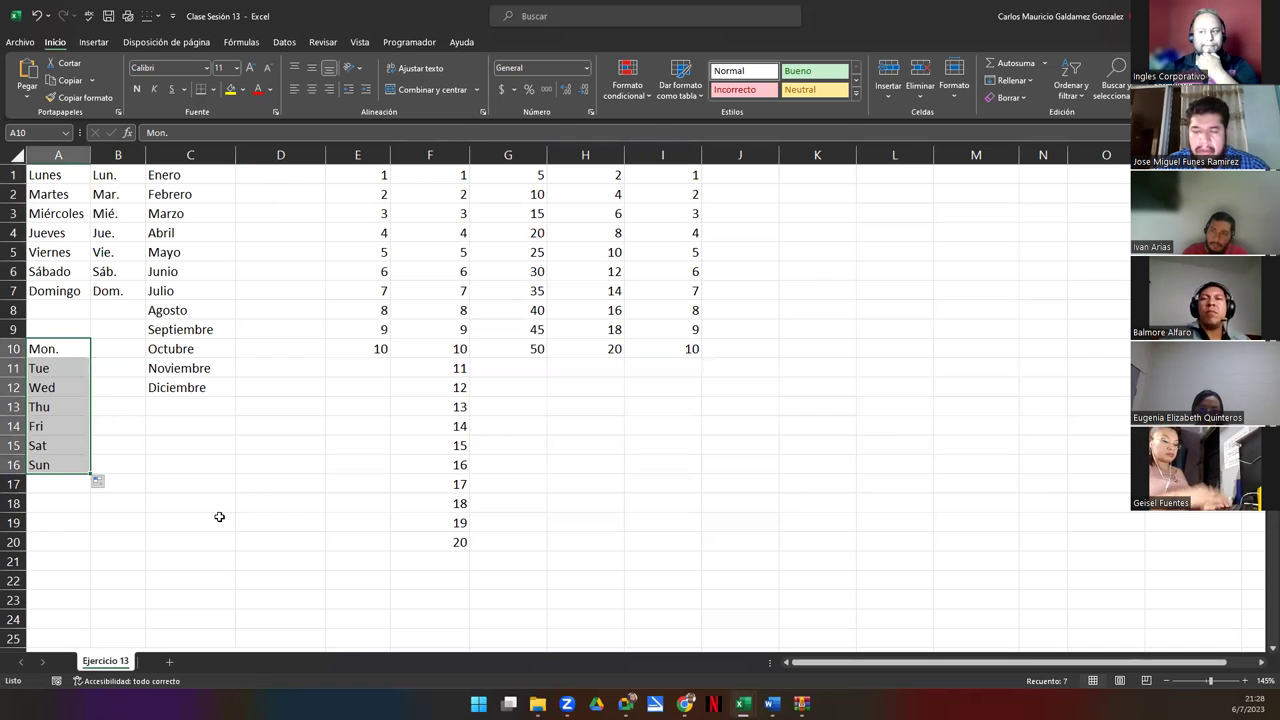
Step: Enter Ene in D1 and autofill it down to D12, giving Ene through Dic
{"action": "left_click", "coordinate": [241, 174]}
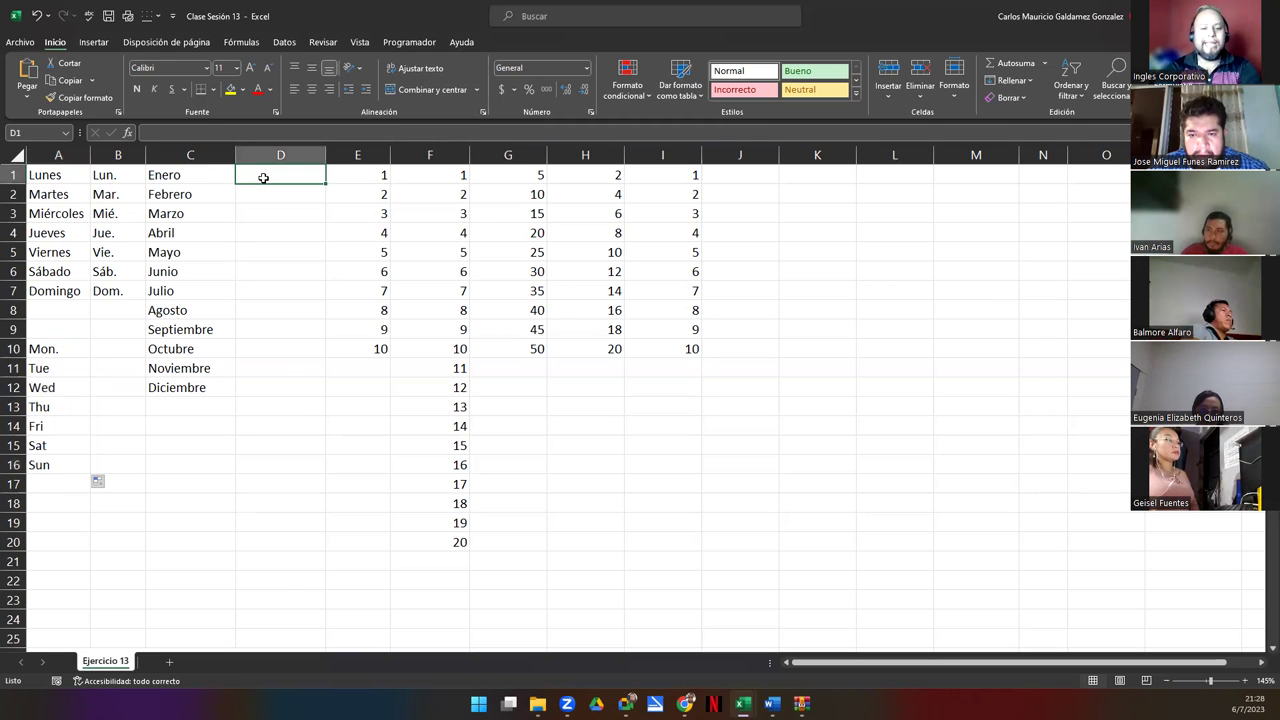
{"action": "type", "text": "Ene"}
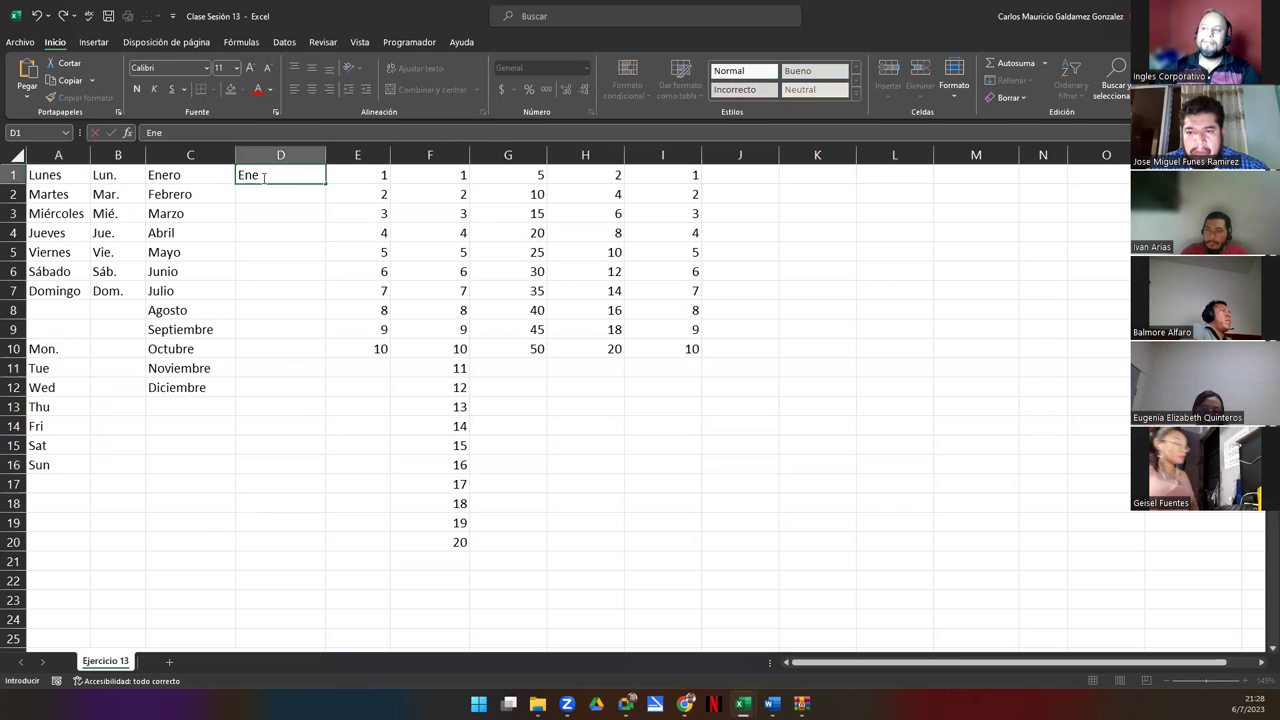
{"action": "key", "text": "ctrl+Return"}
{"action": "left_click_drag", "start_coordinate": [325, 183], "coordinate": [297, 394]}
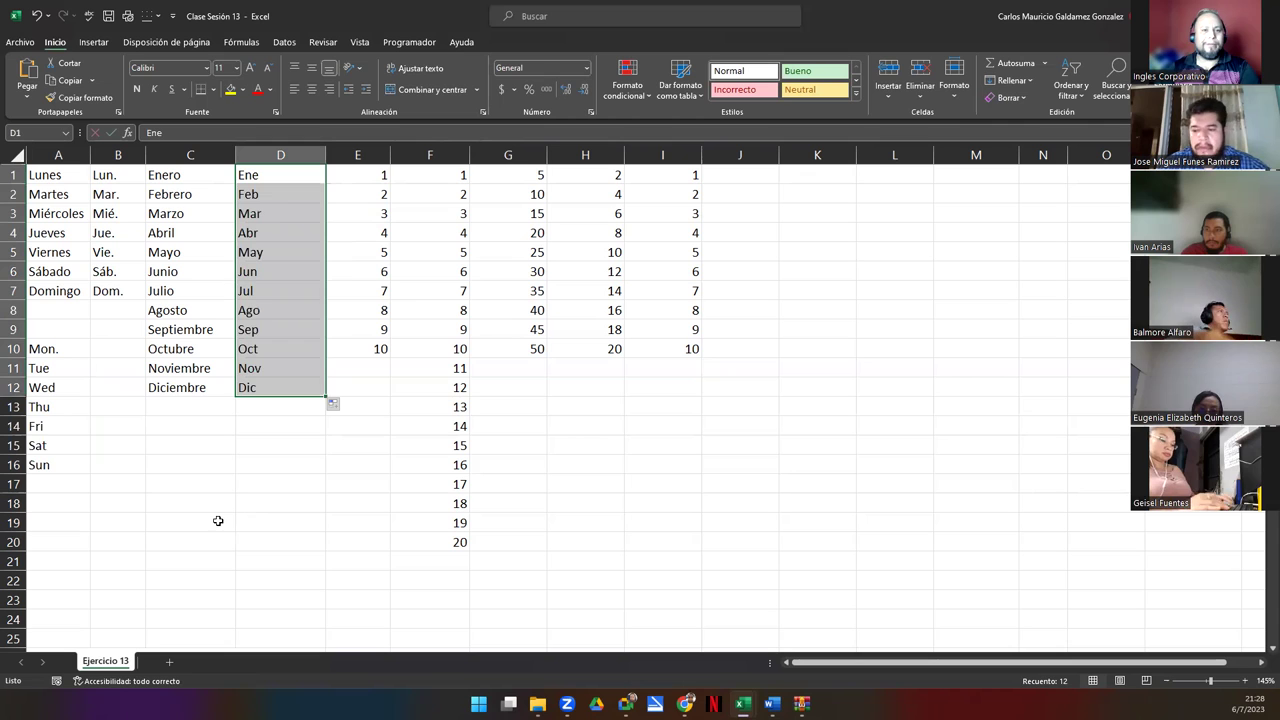
{"action": "left_click", "coordinate": [295, 178]}
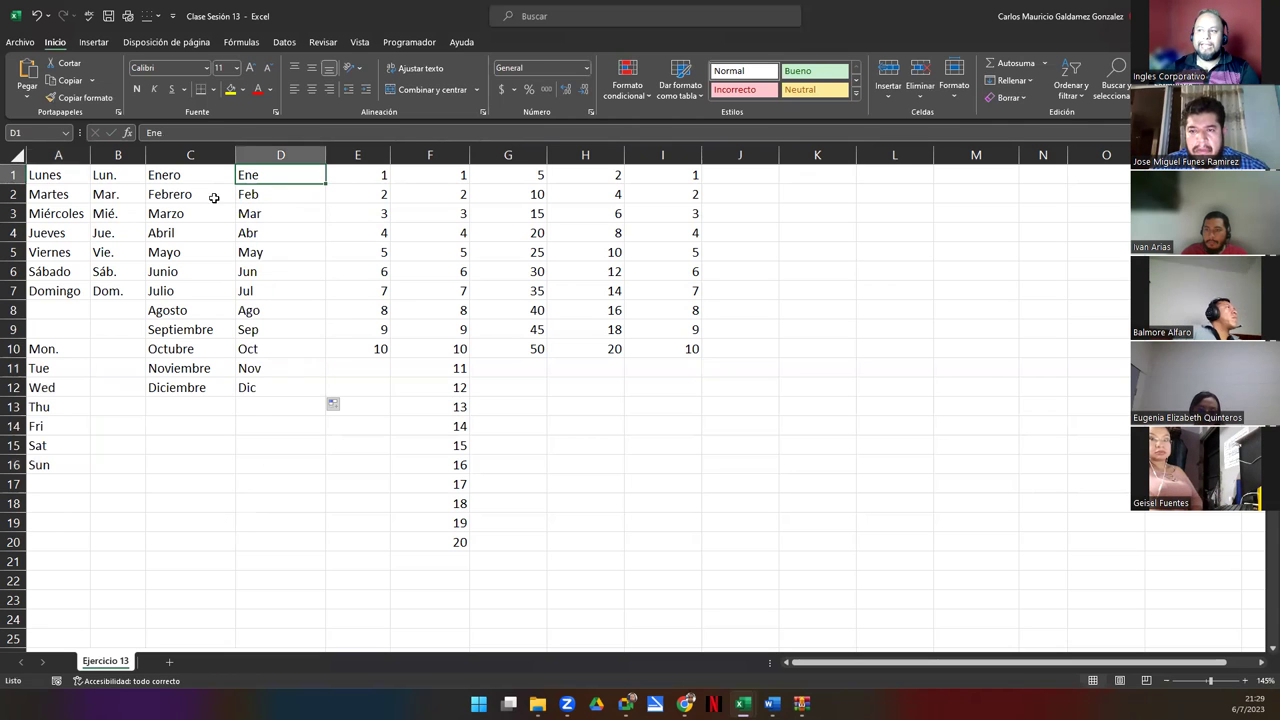
Step: Fill D14:D25 with Jan through Dec, then open Excel Options from the Archivo menu
{"action": "left_click", "coordinate": [250, 426]}
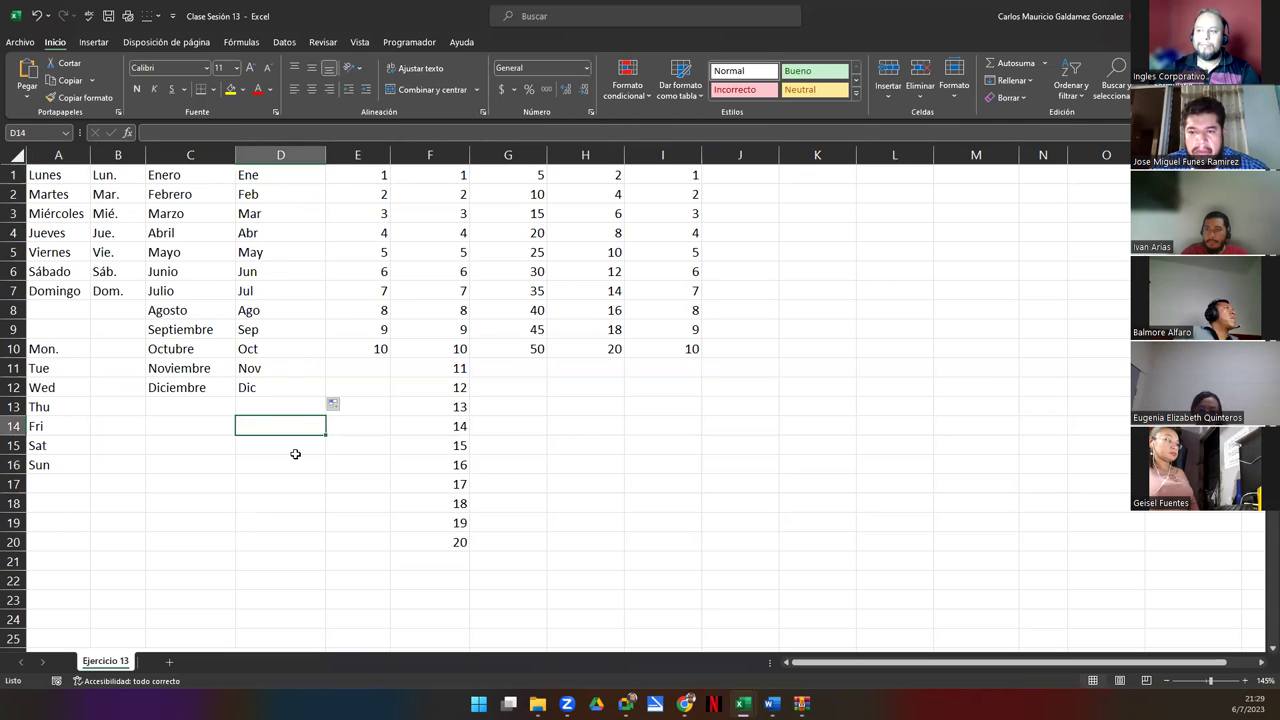
{"action": "type", "text": "Jan"}
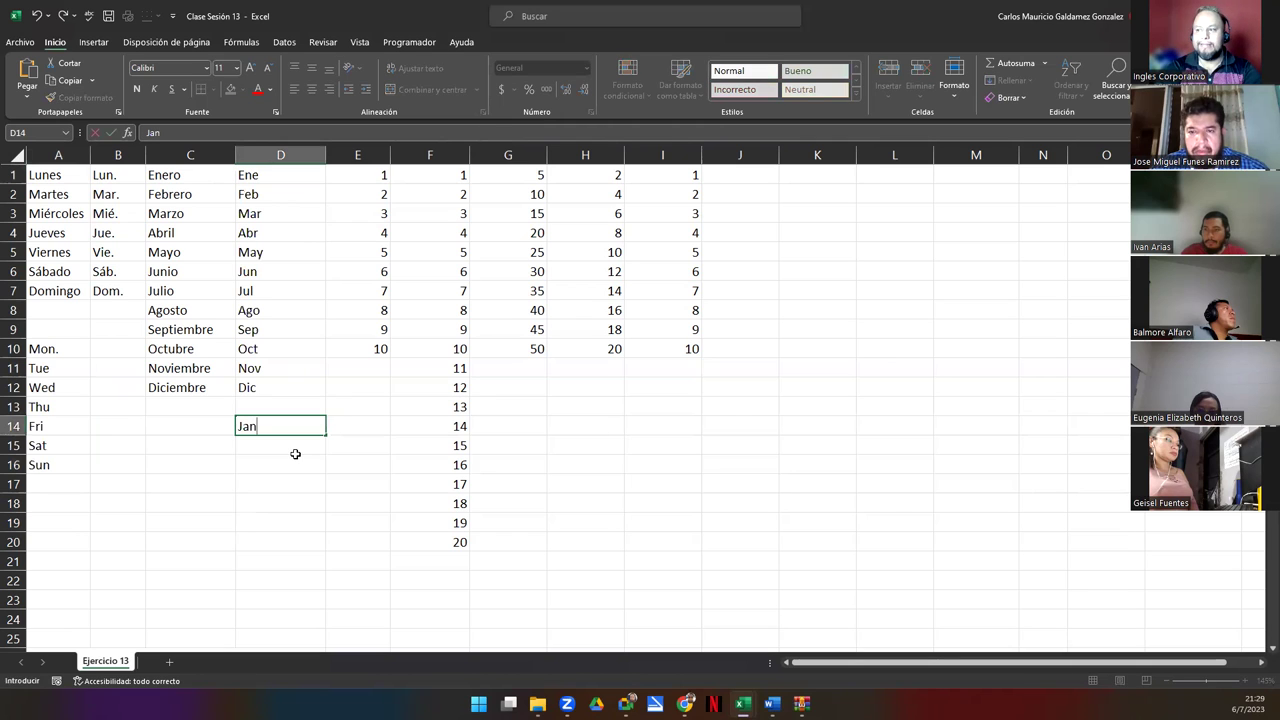
{"action": "type", "text": "."}
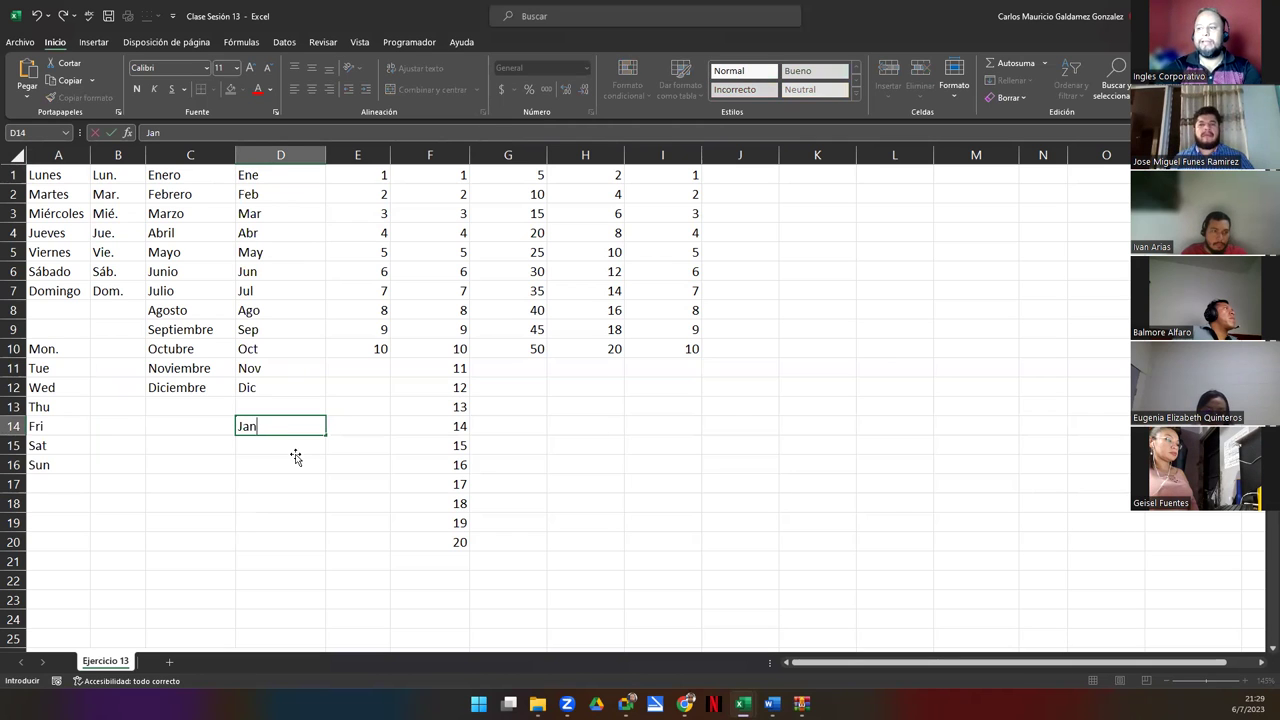
{"action": "key", "text": "Escape"}
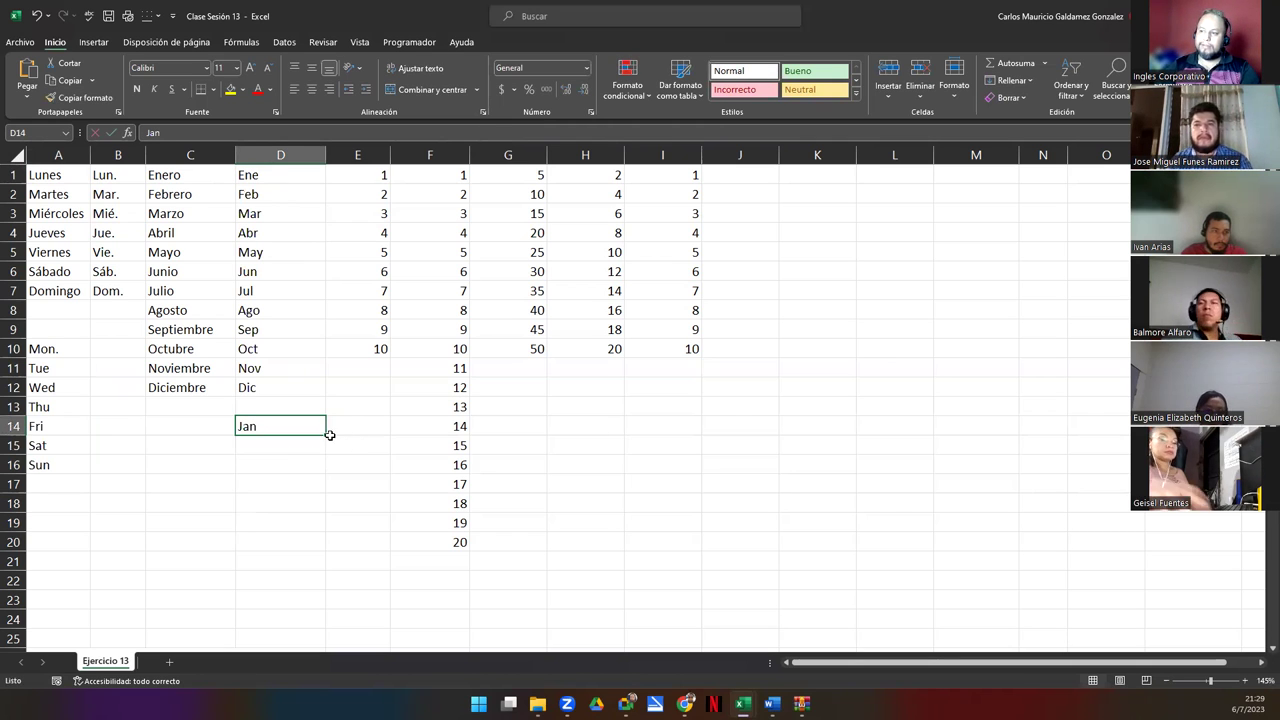
{"action": "left_click_drag", "start_coordinate": [326, 435], "coordinate": [293, 645]}
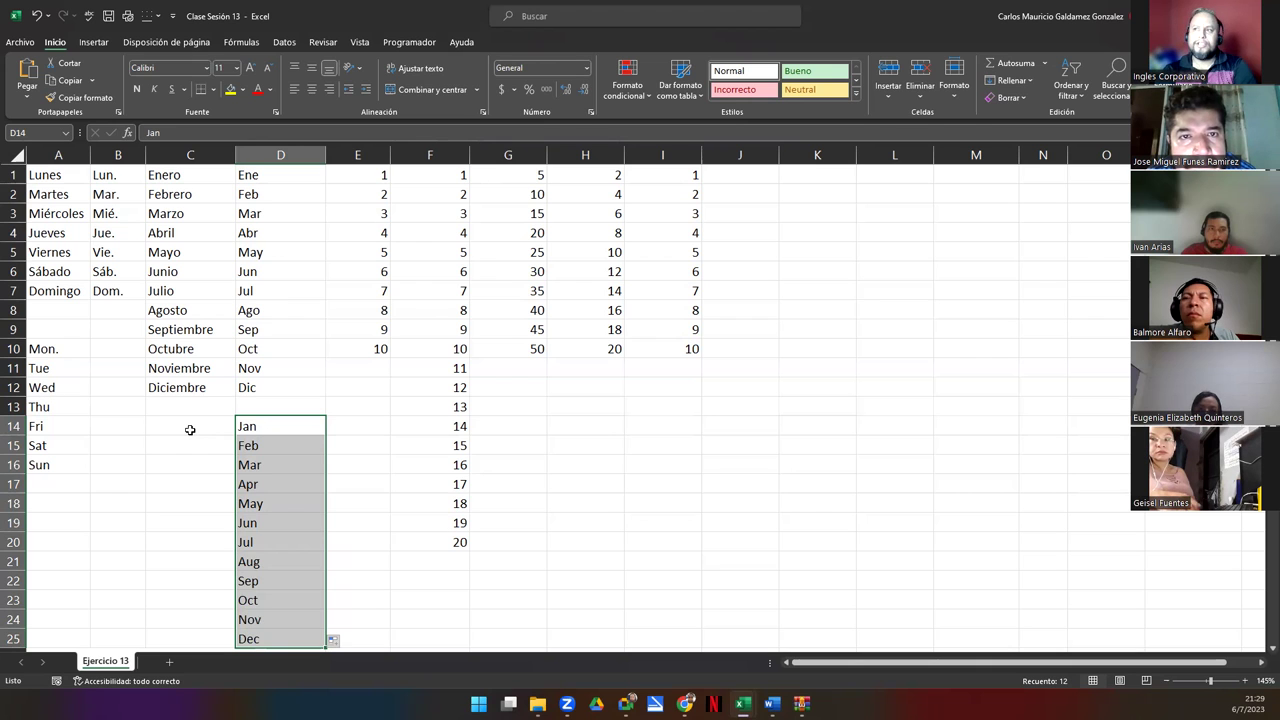
{"action": "left_click", "coordinate": [22, 44]}
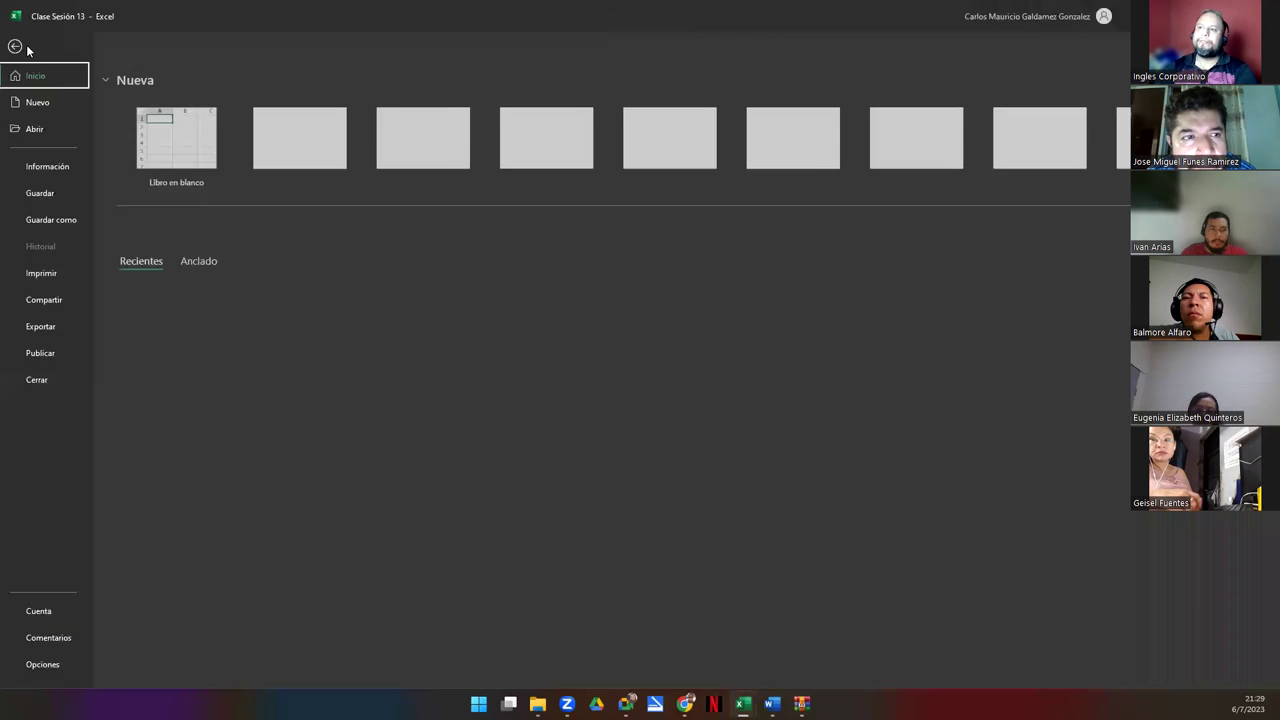
{"action": "left_click", "coordinate": [48, 665]}
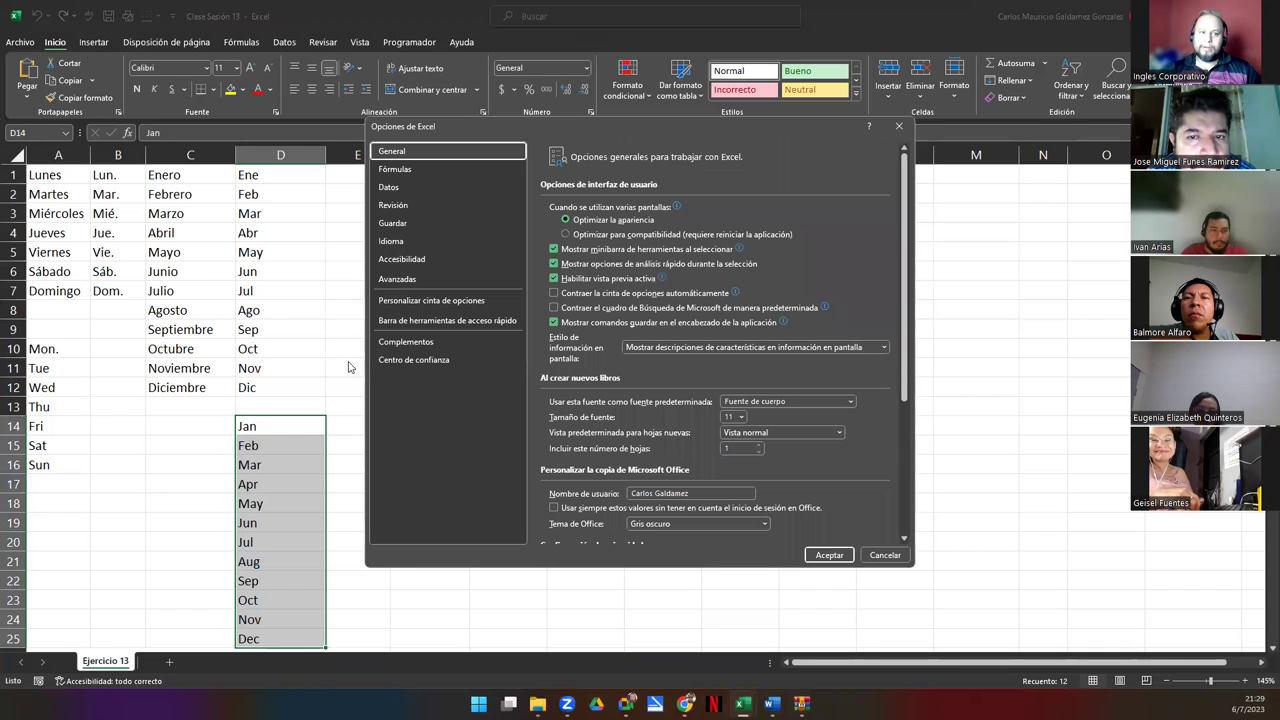
Step: Show the Idioma page of Excel Options and review display languages, keeping Español preferred
{"action": "left_click", "coordinate": [428, 243]}
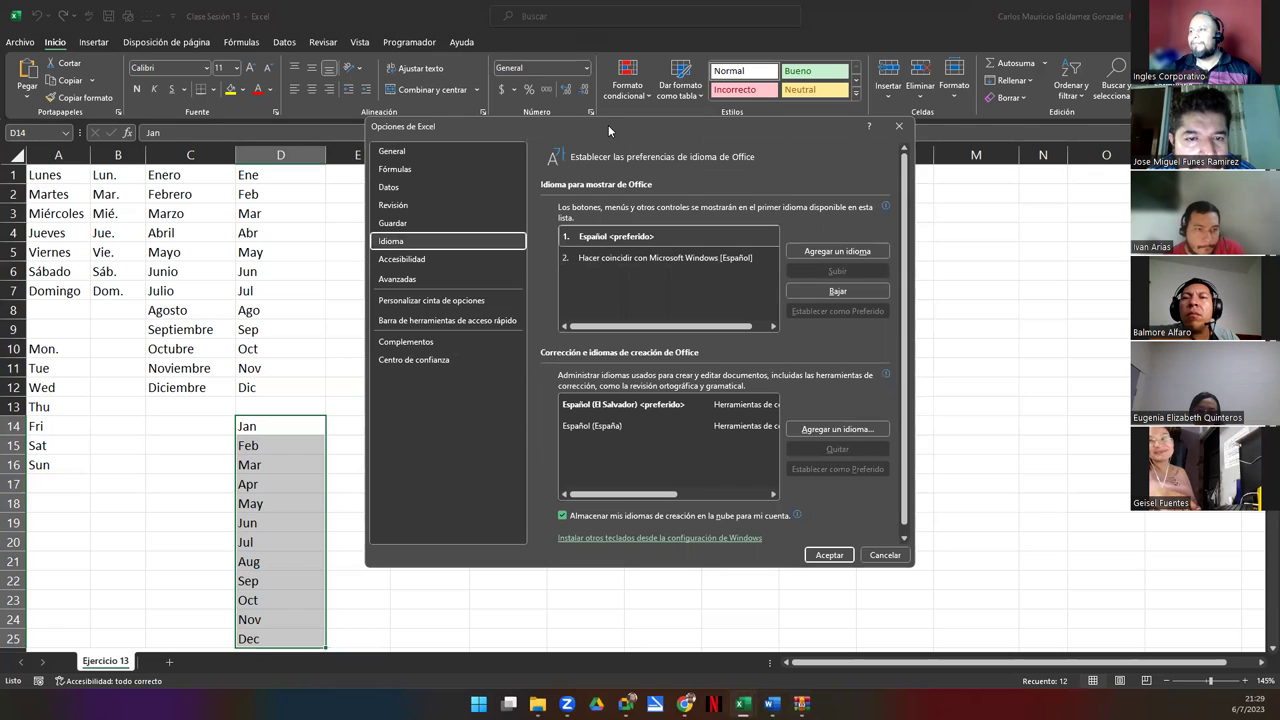
{"action": "left_click_drag", "start_coordinate": [533, 126], "coordinate": [344, 113]}
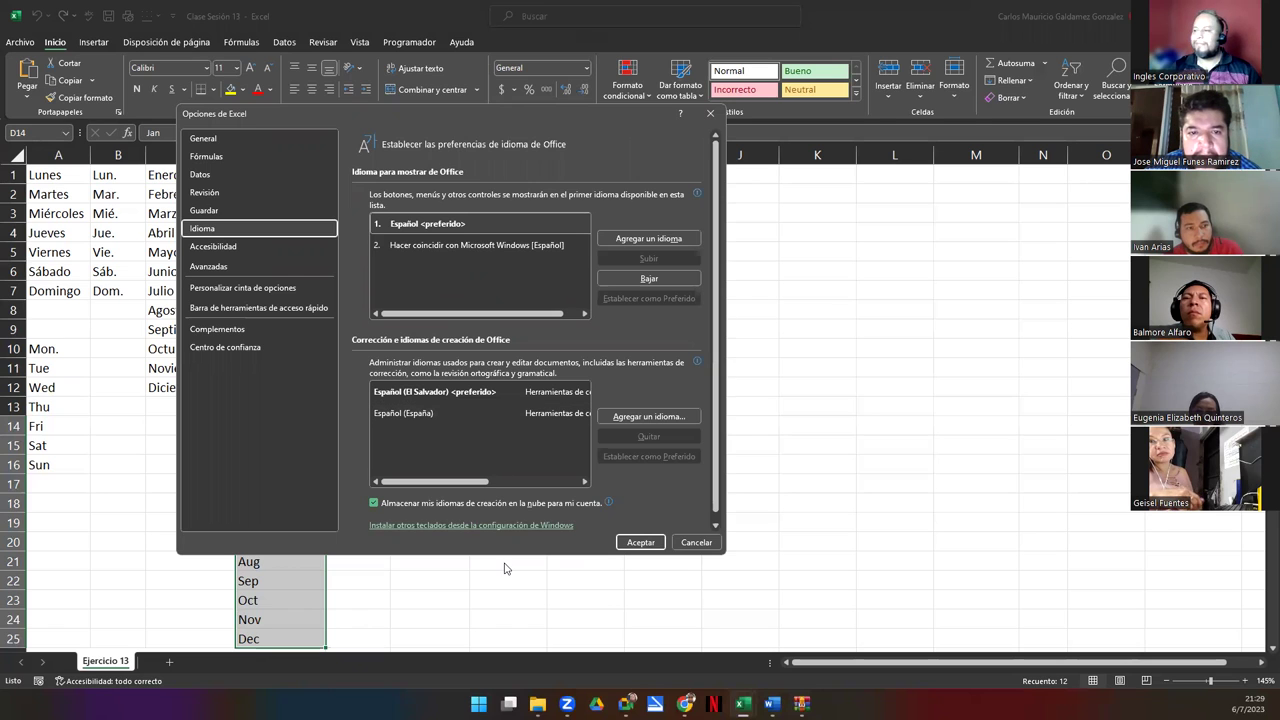
{"action": "left_click", "coordinate": [448, 245]}
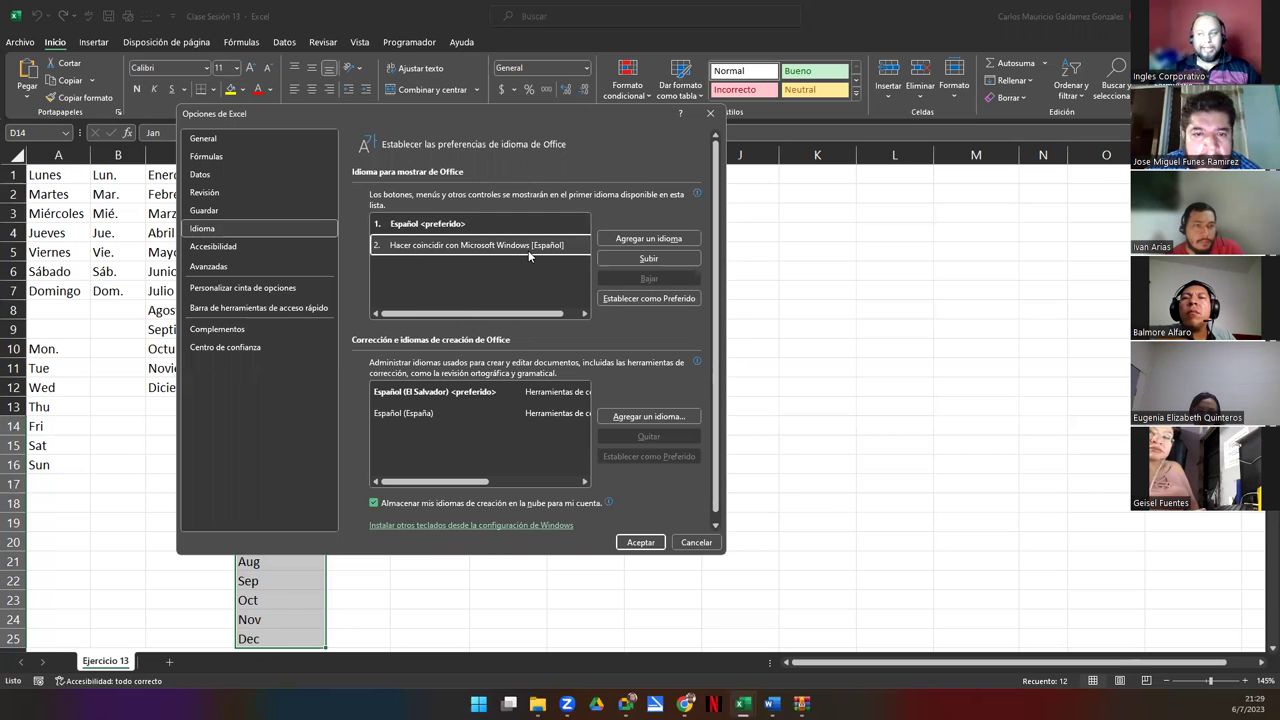
{"action": "left_click", "coordinate": [474, 226]}
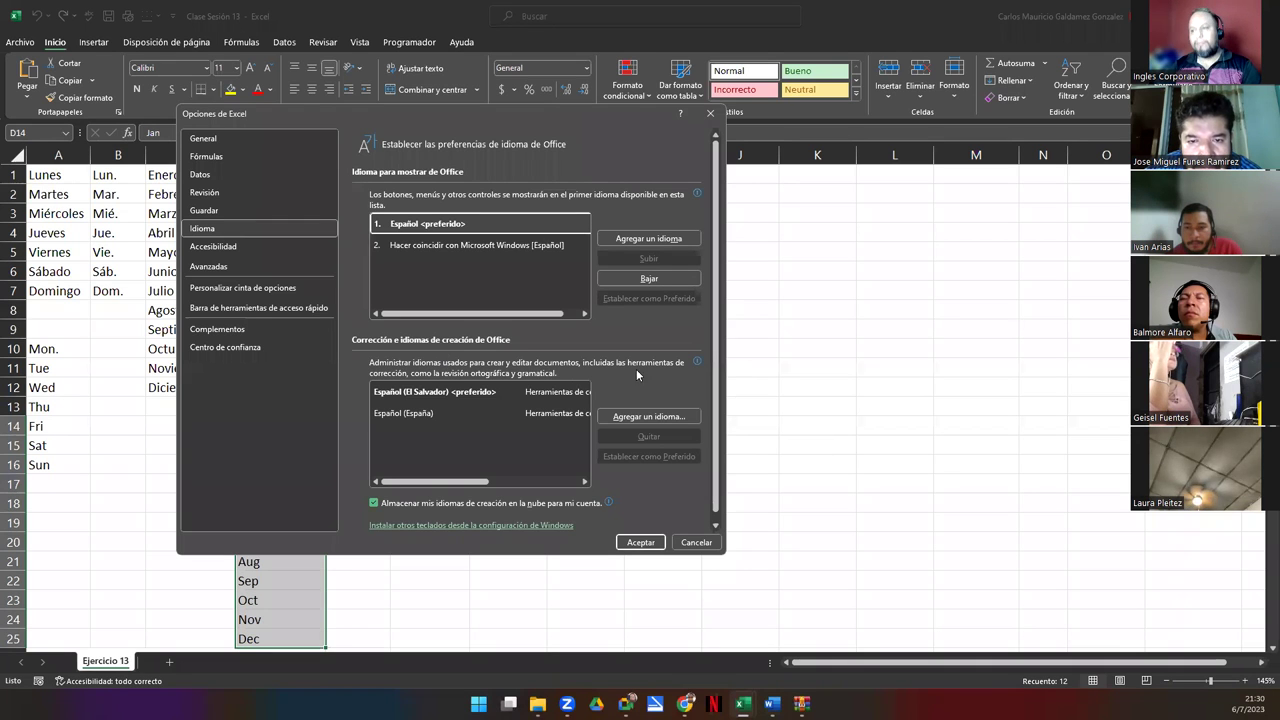
Step: Begin adding a display language and select Inglés (Estados Unidos) from the installable list
{"action": "left_click", "coordinate": [649, 238]}
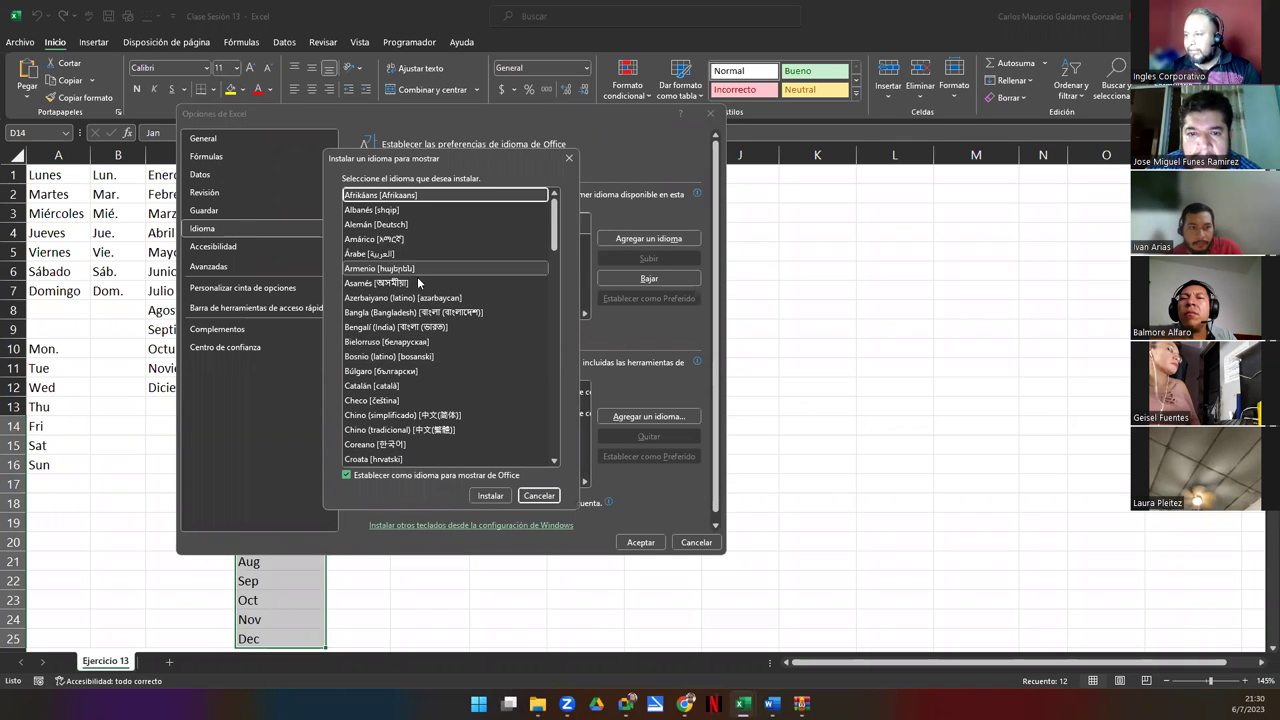
{"action": "scroll", "coordinate": [379, 290], "scroll_direction": "down", "scroll_amount": 4}
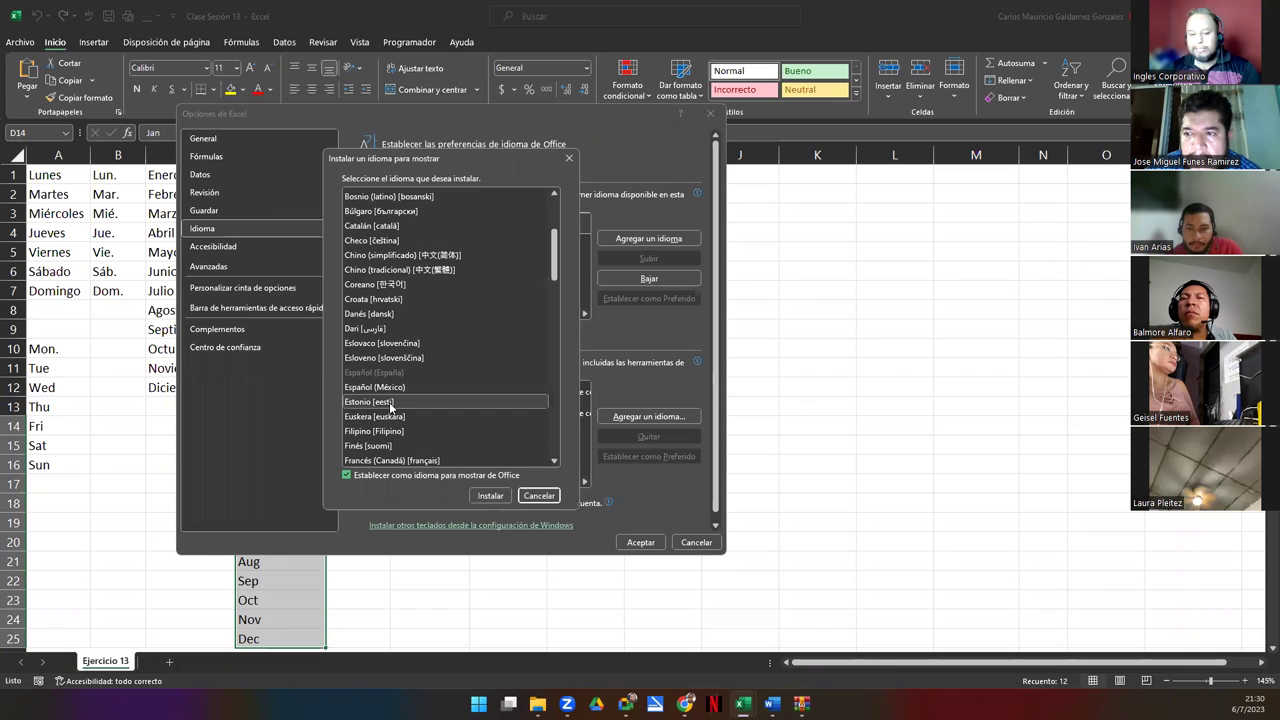
{"action": "key", "text": "i"}
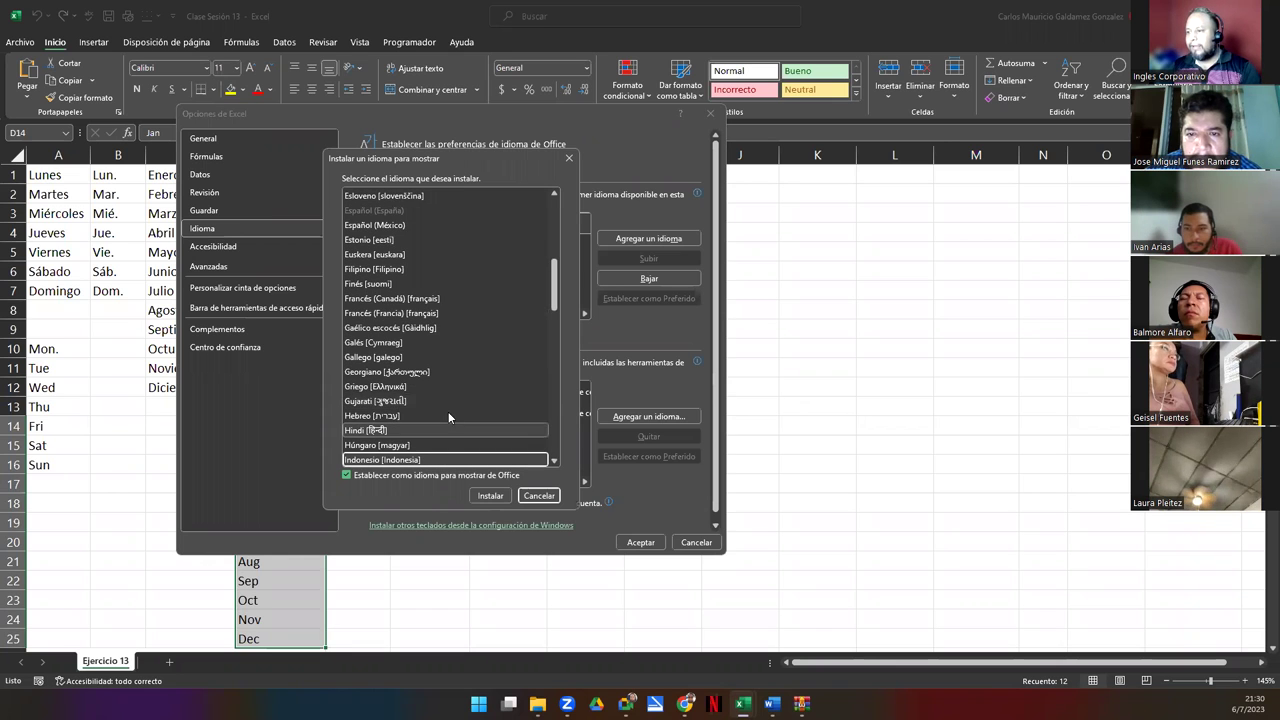
{"action": "key", "text": "Down"}
{"action": "scroll", "coordinate": [437, 394], "scroll_direction": "down", "scroll_amount": 4}
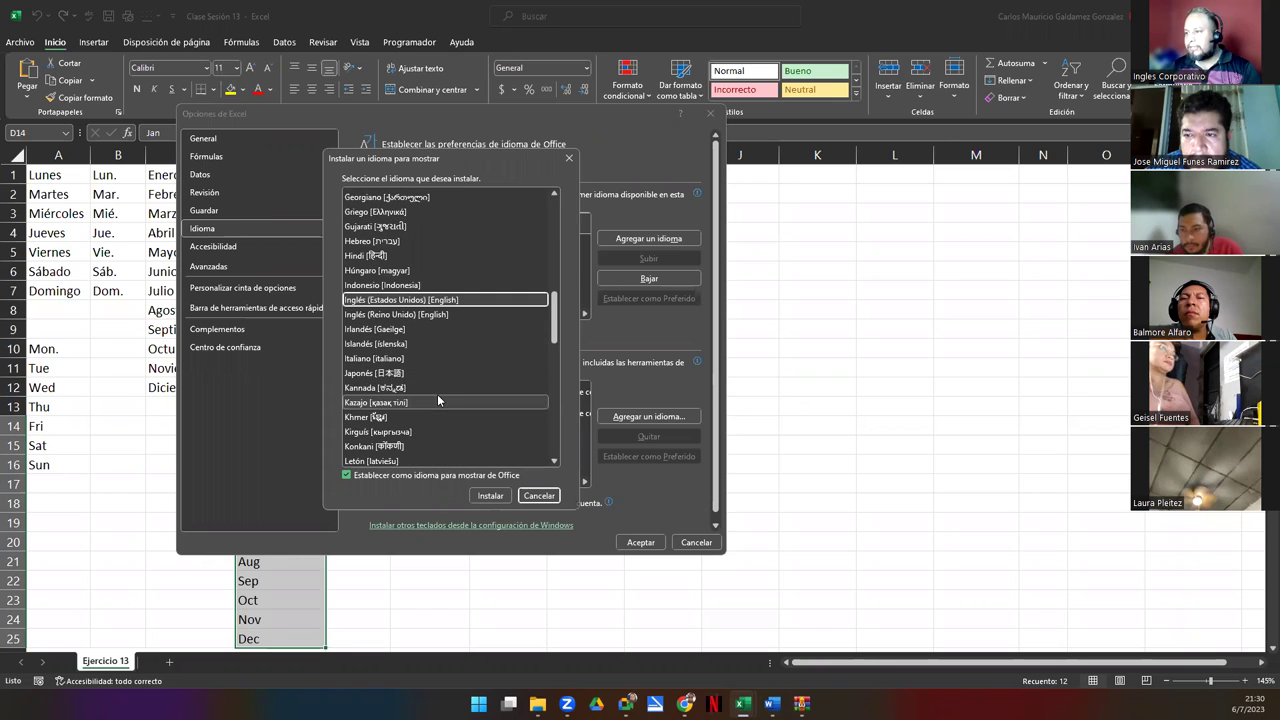
Step: Install and confirm Inglés (Estados Unidos), then dismiss the language-pack error on a second add attempt
{"action": "left_click", "coordinate": [490, 496]}
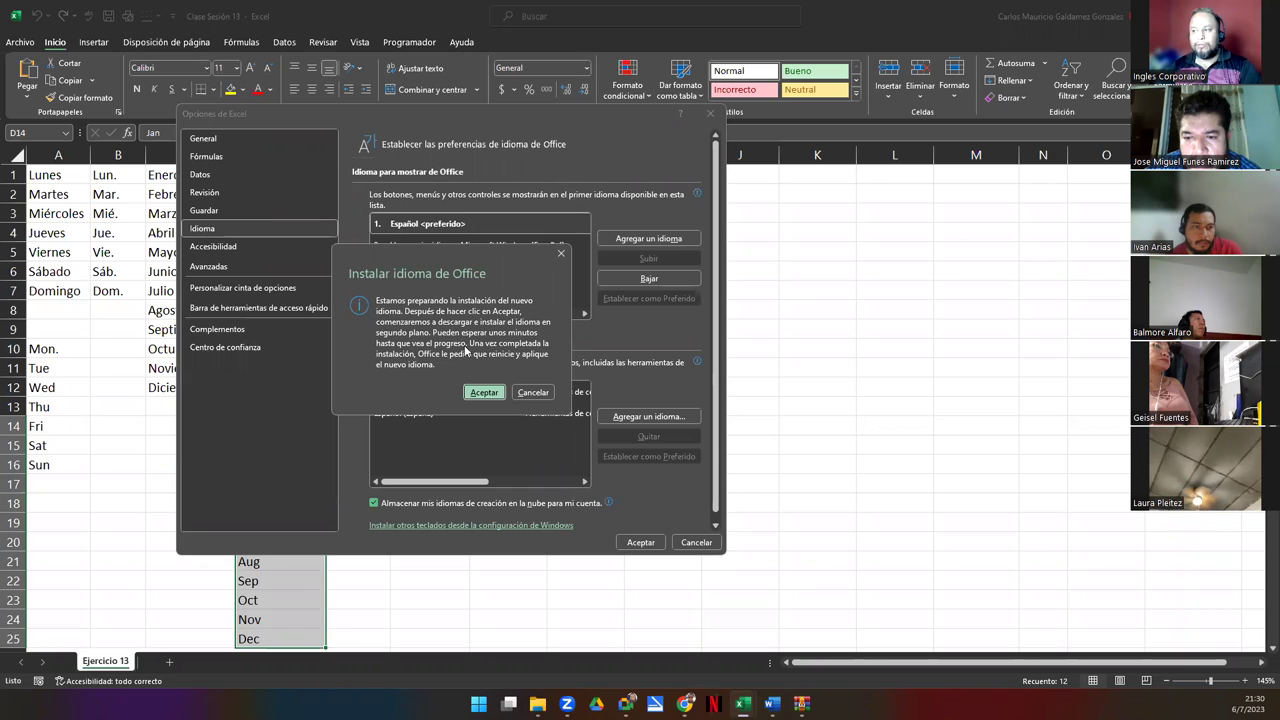
{"action": "left_click", "coordinate": [483, 392]}
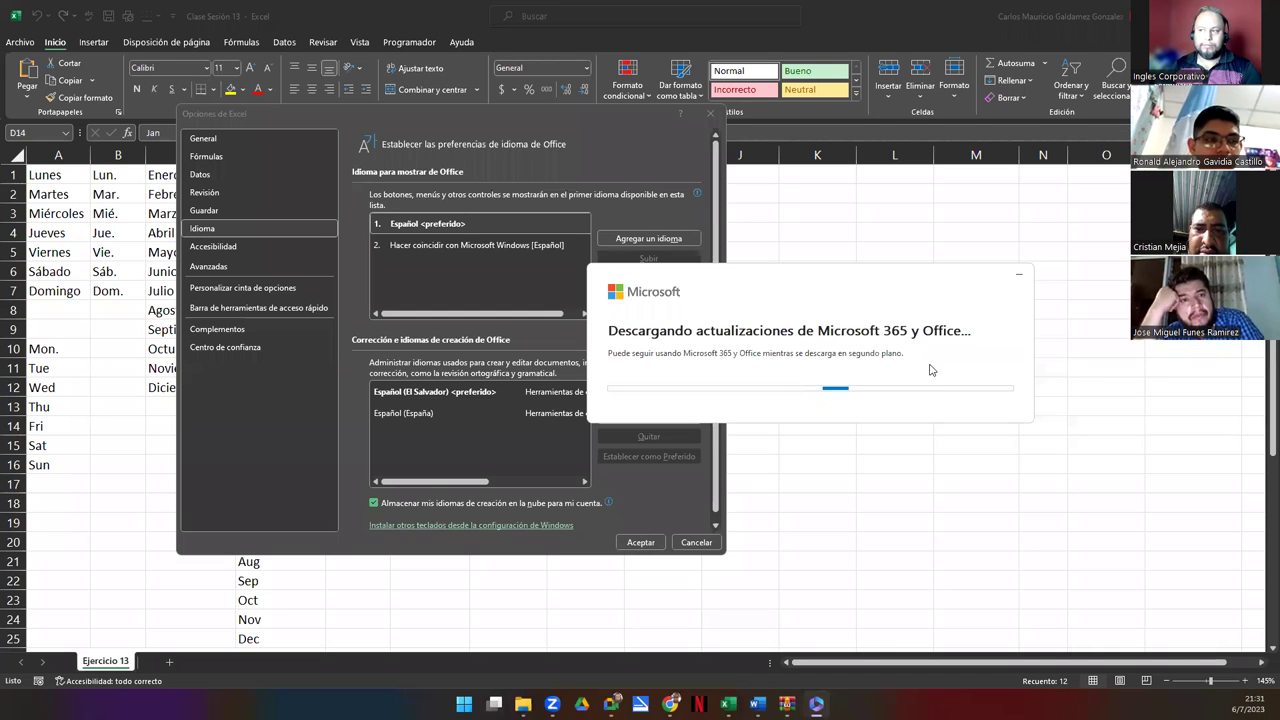
{"action": "left_click", "coordinate": [648, 238]}
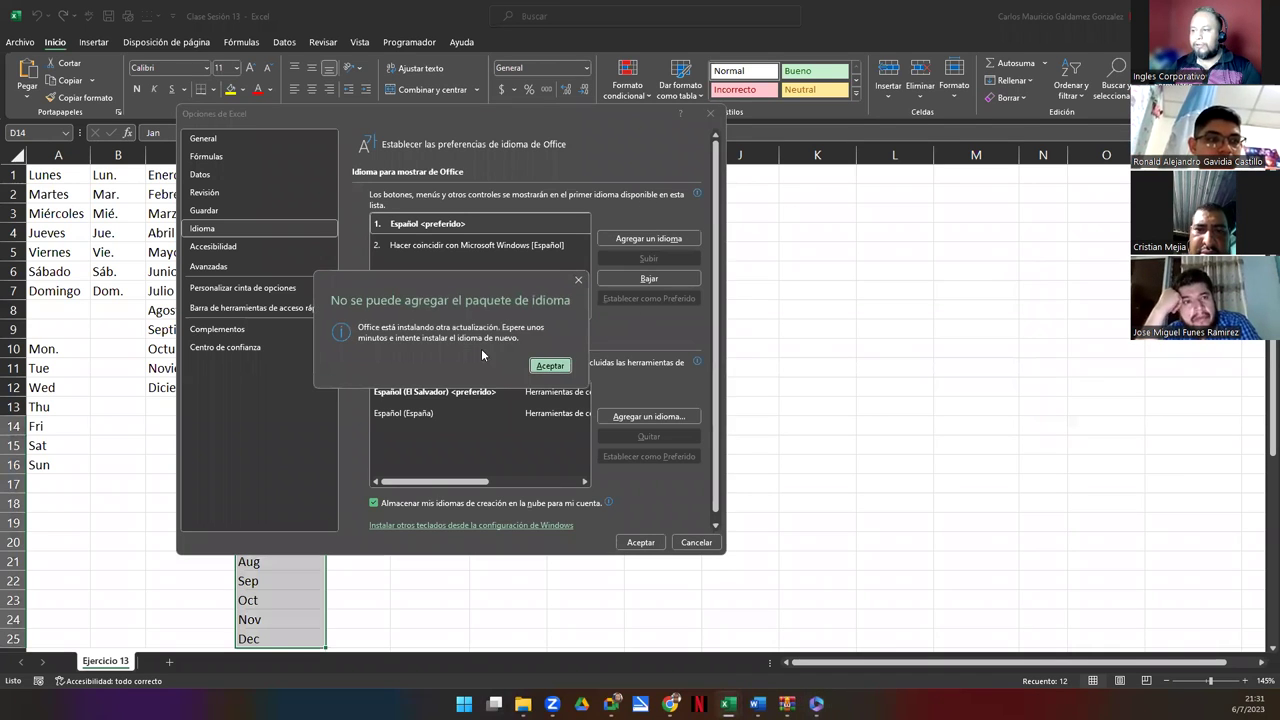
{"action": "left_click", "coordinate": [543, 366]}
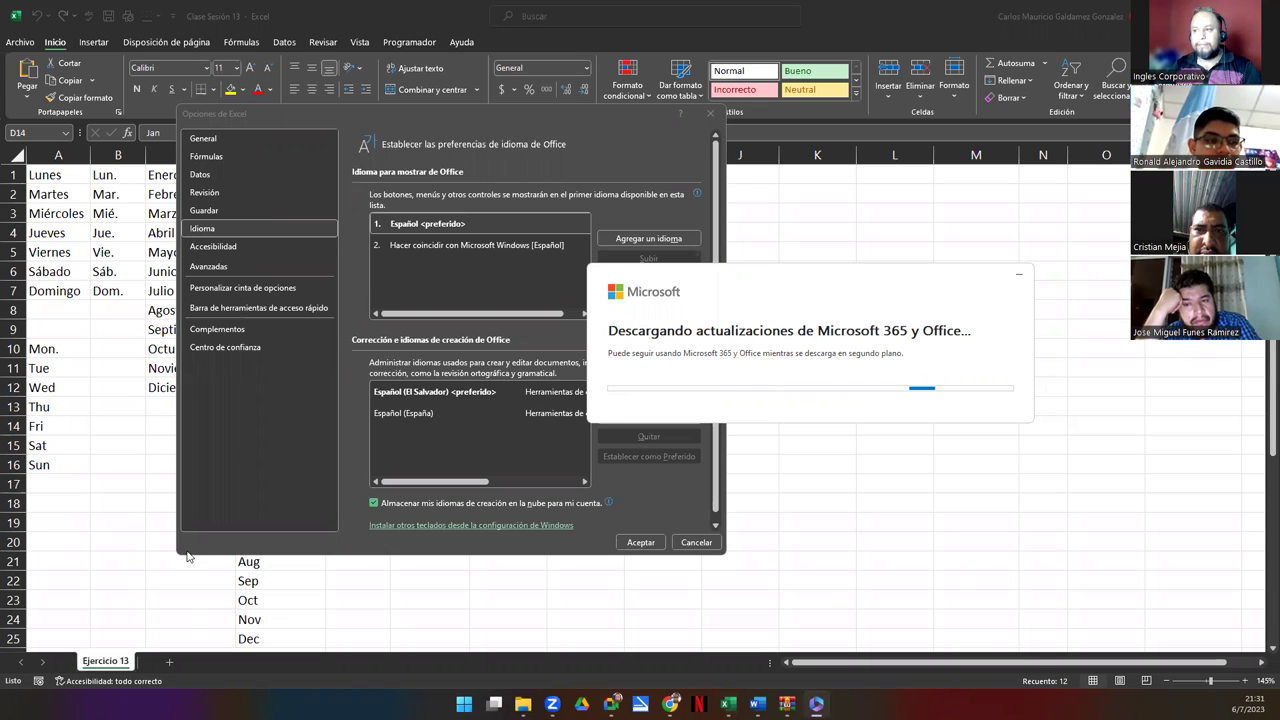
Step: Browse the General, Fórmulas, Datos, Revisión, Guardar, Idioma and Accesibilidad option pages in turn
{"action": "left_click", "coordinate": [203, 138]}
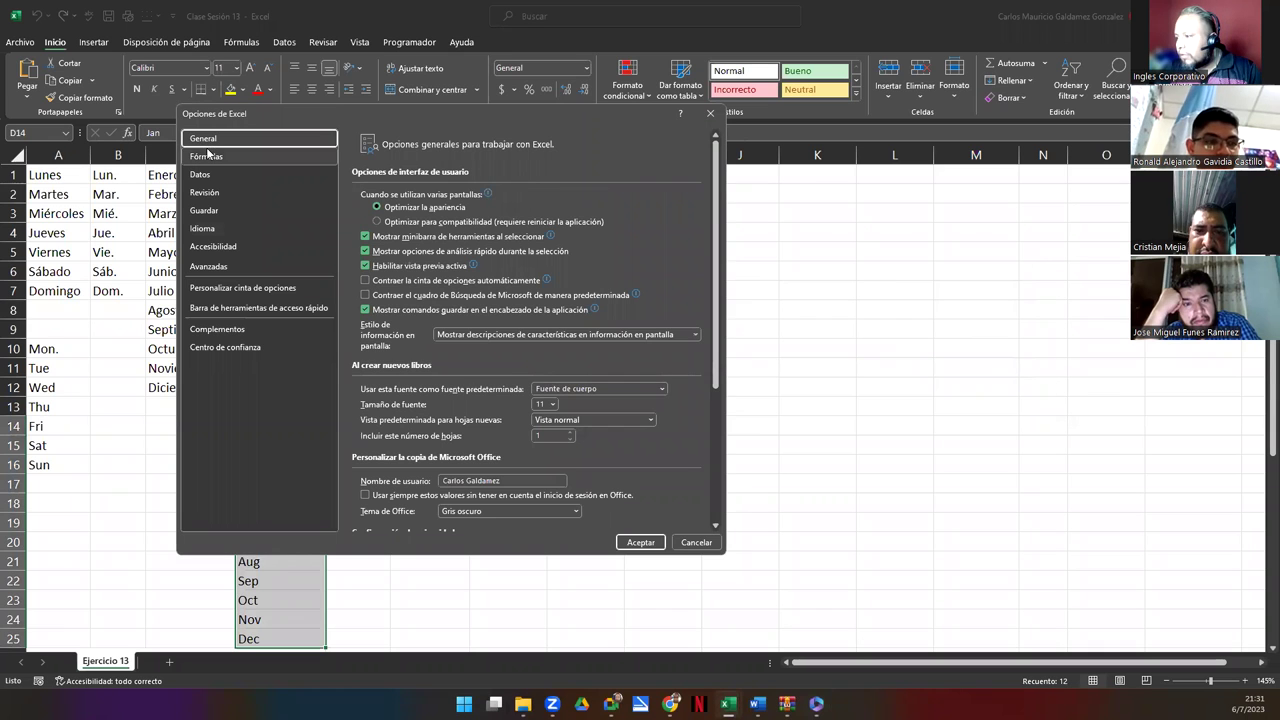
{"action": "left_click", "coordinate": [207, 157]}
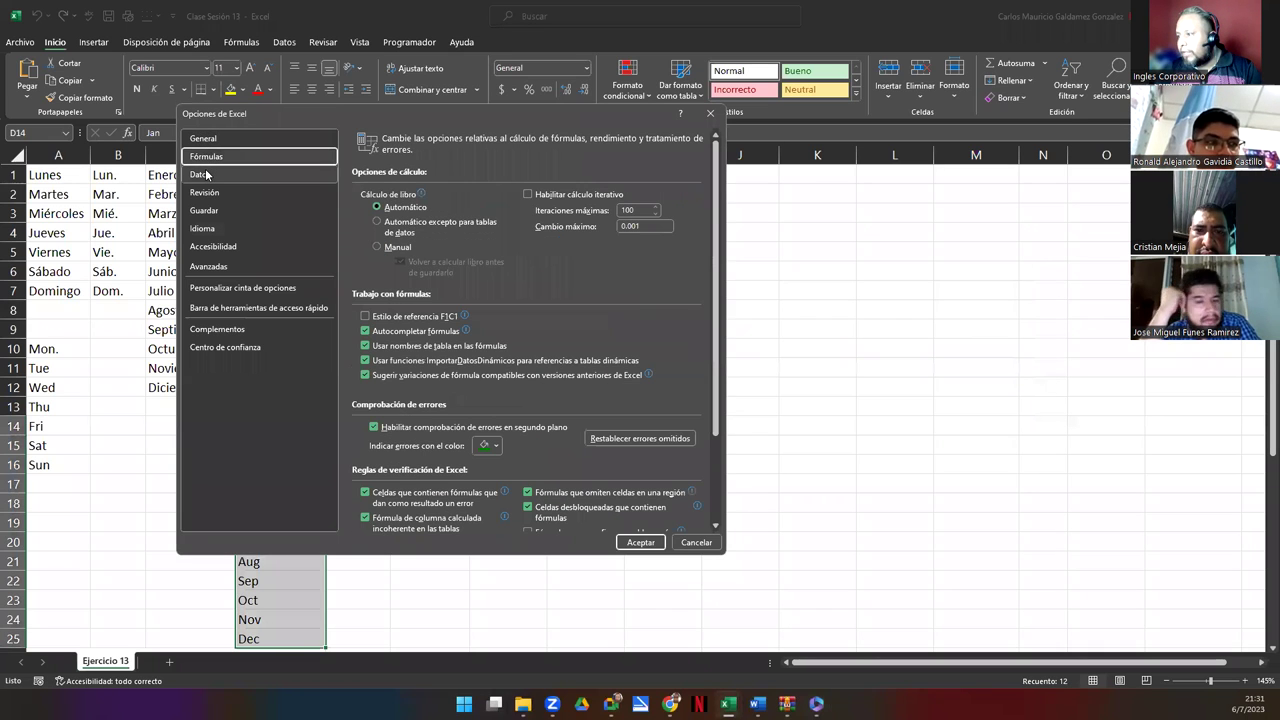
{"action": "left_click", "coordinate": [207, 175]}
{"action": "left_click", "coordinate": [212, 192]}
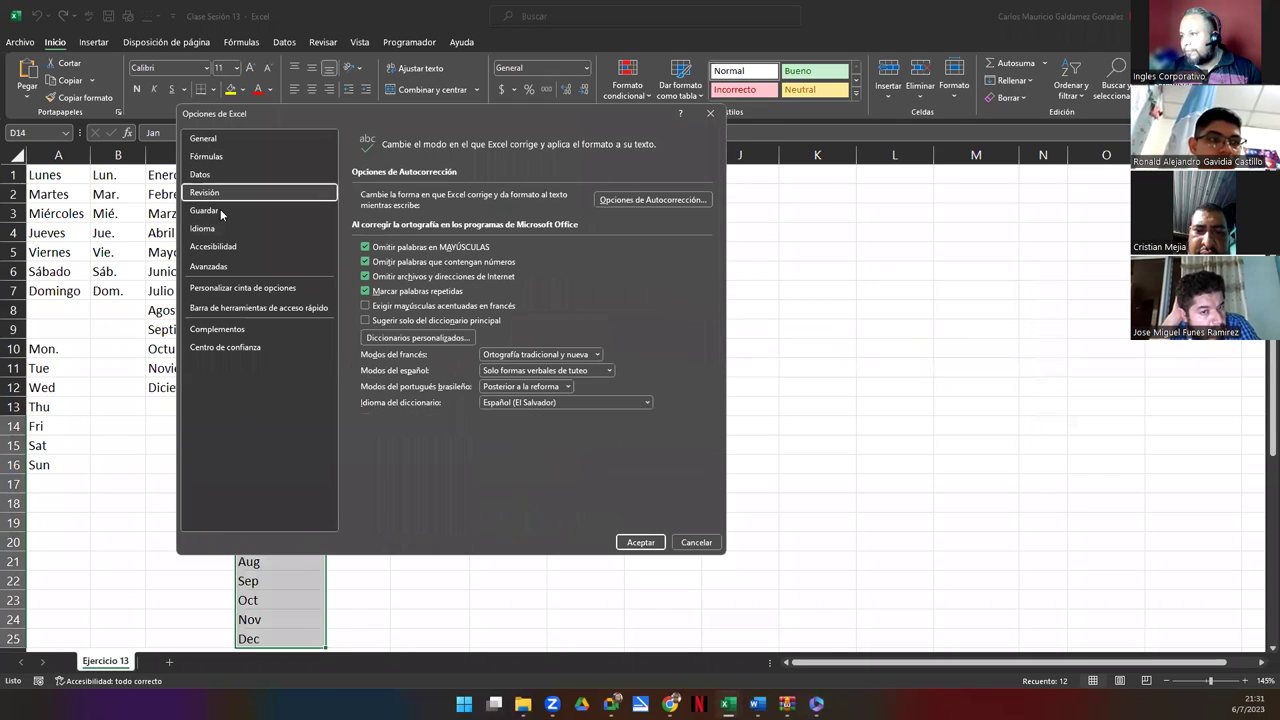
{"action": "left_click", "coordinate": [220, 213]}
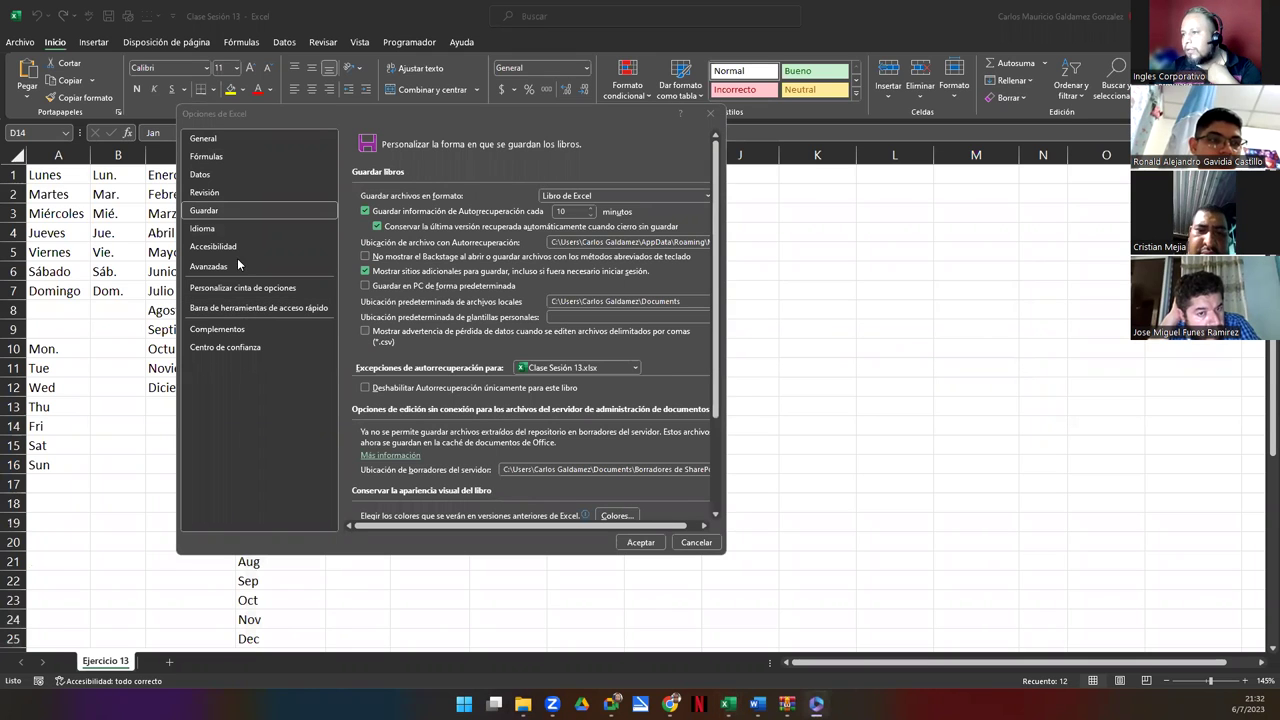
{"action": "left_click", "coordinate": [215, 229]}
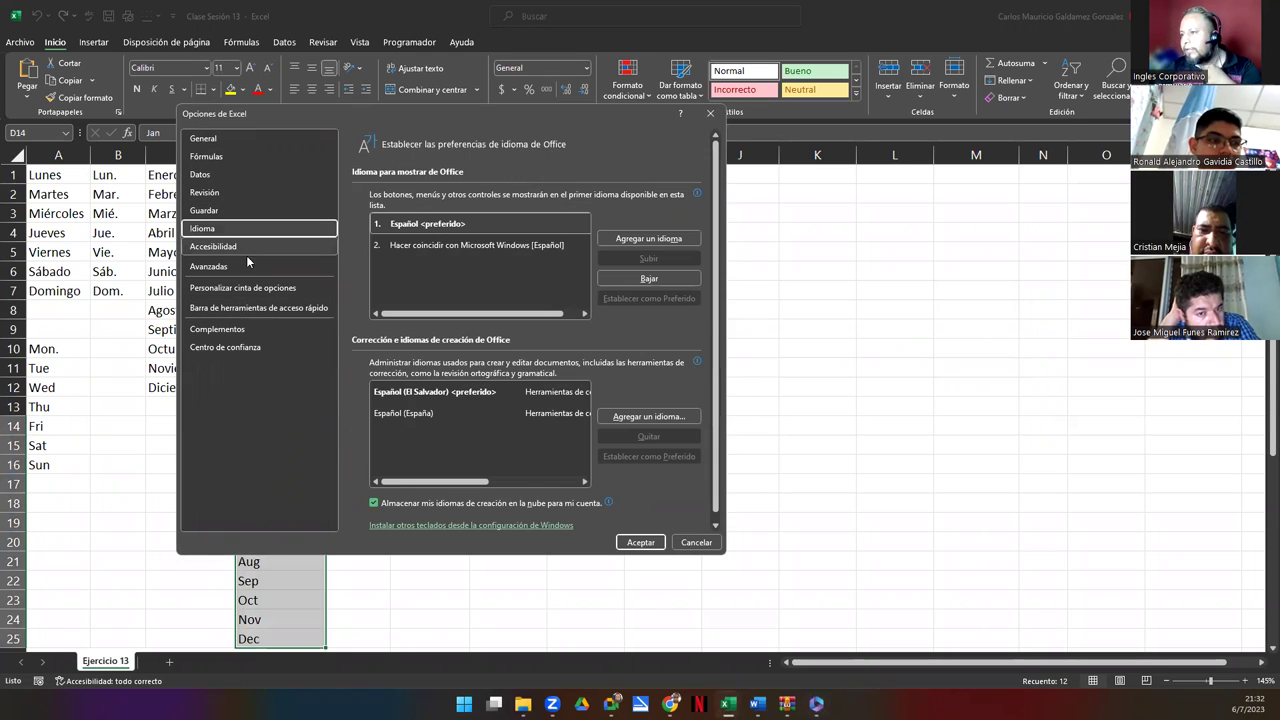
{"action": "left_click", "coordinate": [246, 252]}
Step: Review the Avanzadas separator and large-operation cell-count settings, then cancel Excel Options
{"action": "left_click", "coordinate": [248, 268]}
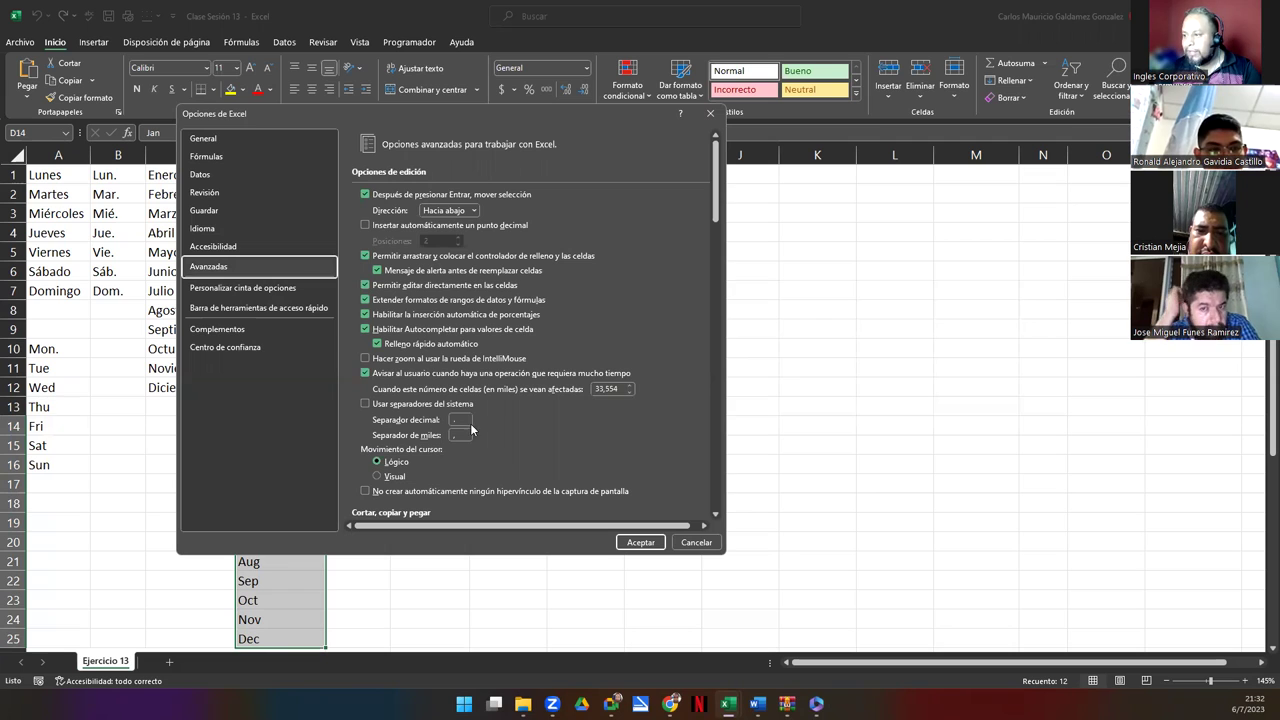
{"action": "left_click", "coordinate": [460, 420]}
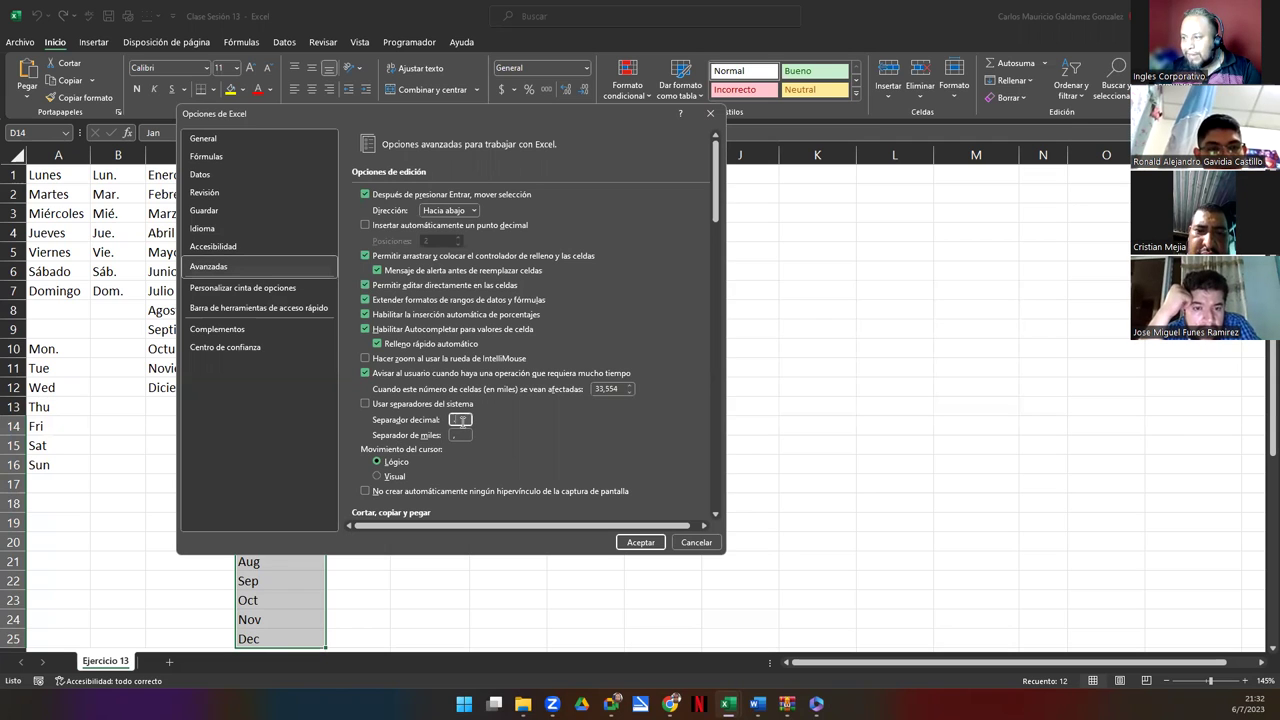
{"action": "left_click", "coordinate": [464, 436]}
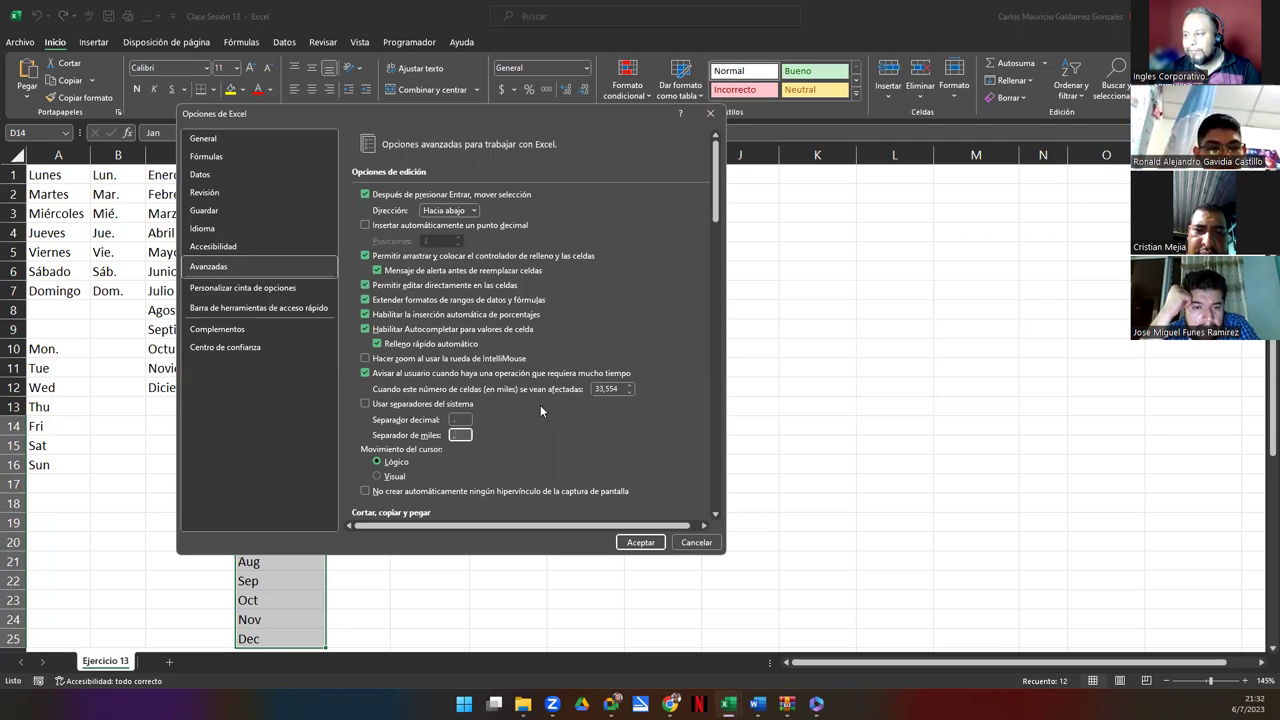
{"action": "left_click", "coordinate": [618, 390]}
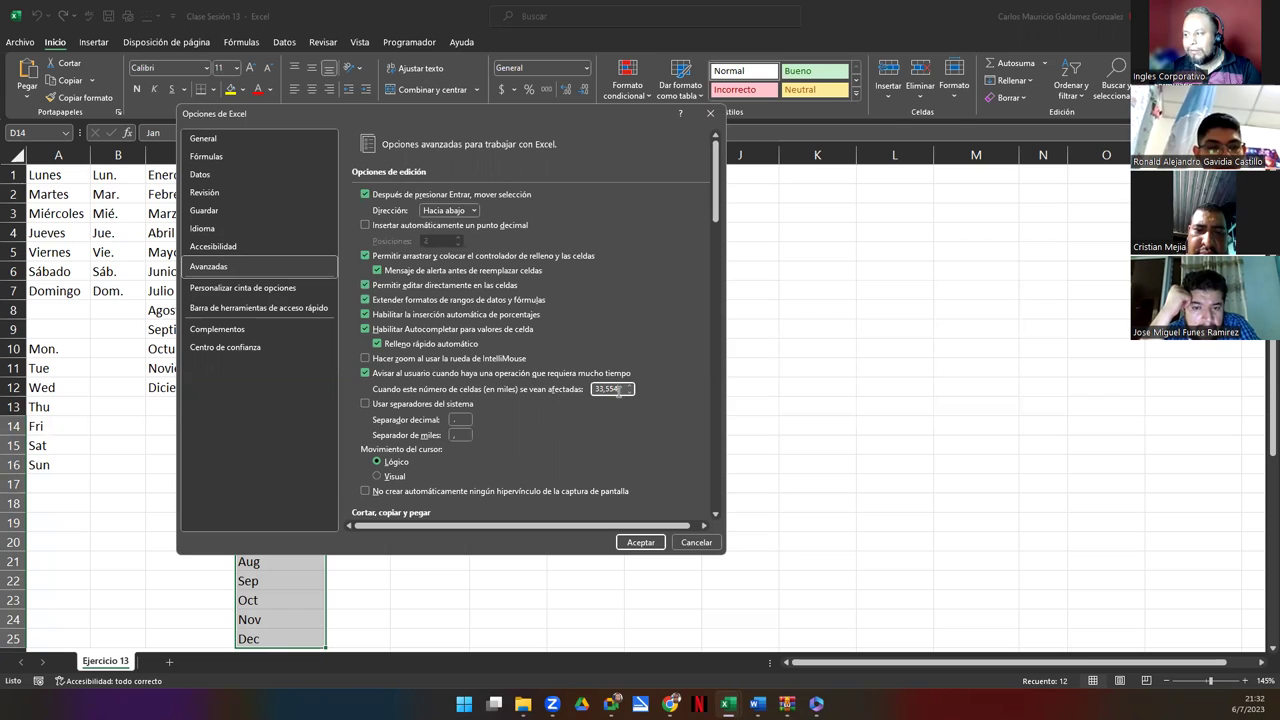
{"action": "left_click", "coordinate": [630, 392]}
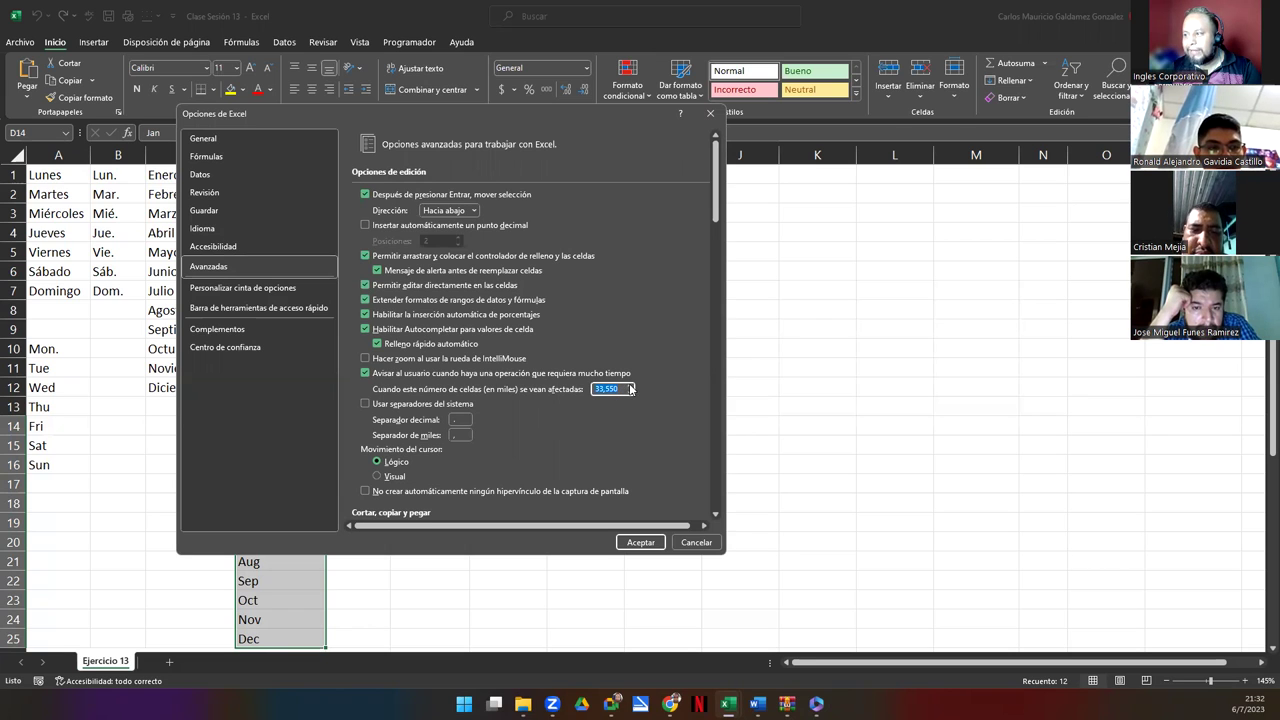
{"action": "left_click", "coordinate": [458, 421]}
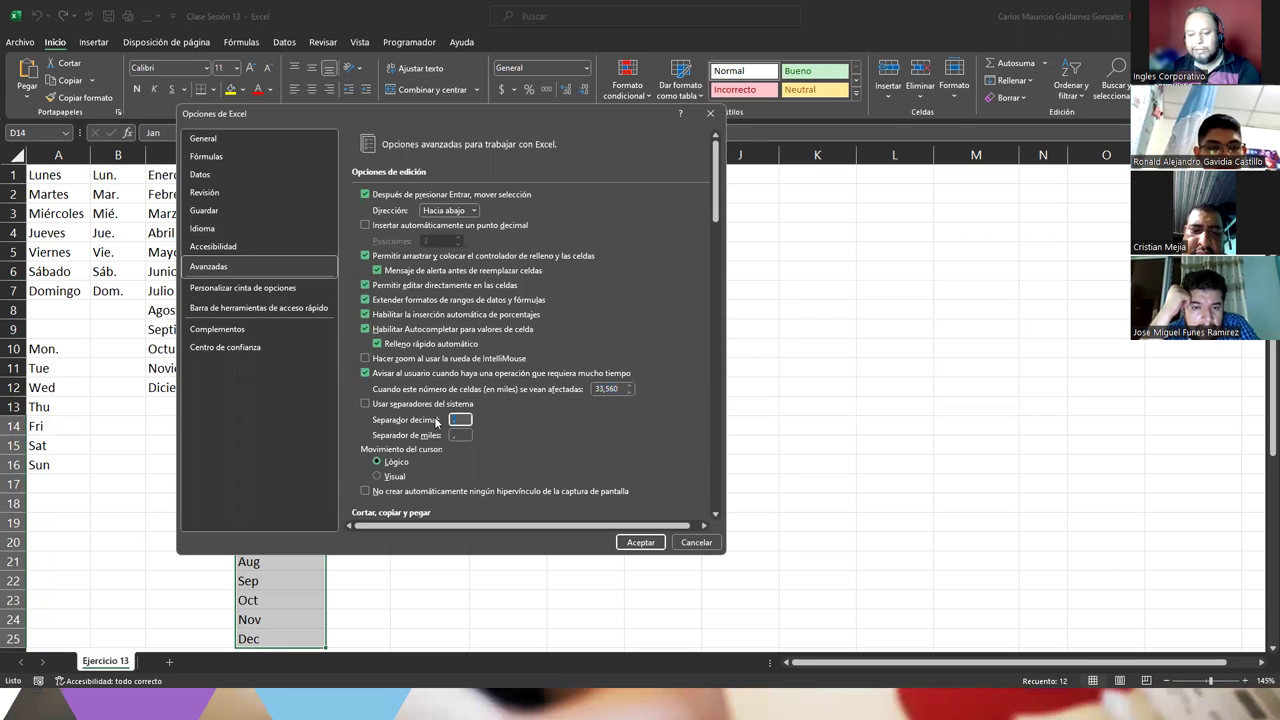
{"action": "left_click", "coordinate": [458, 435]}
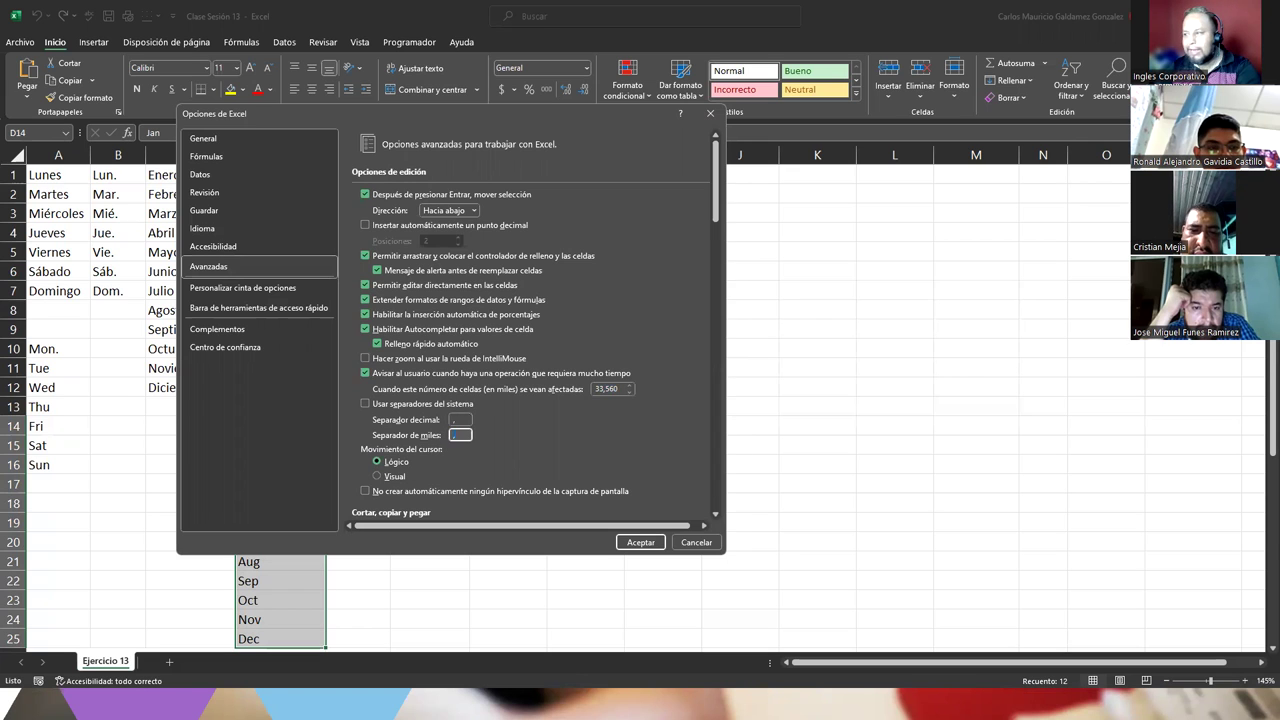
{"action": "key", "text": "Tab"}
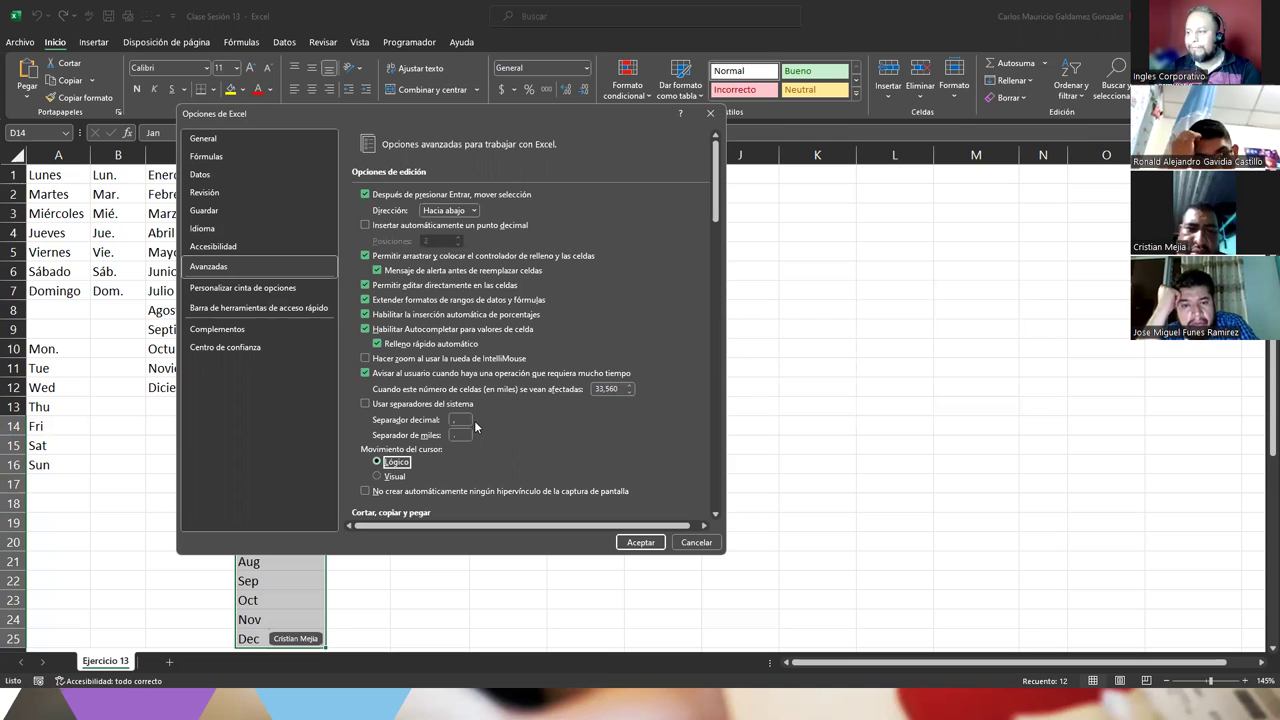
{"action": "left_click", "coordinate": [679, 543]}
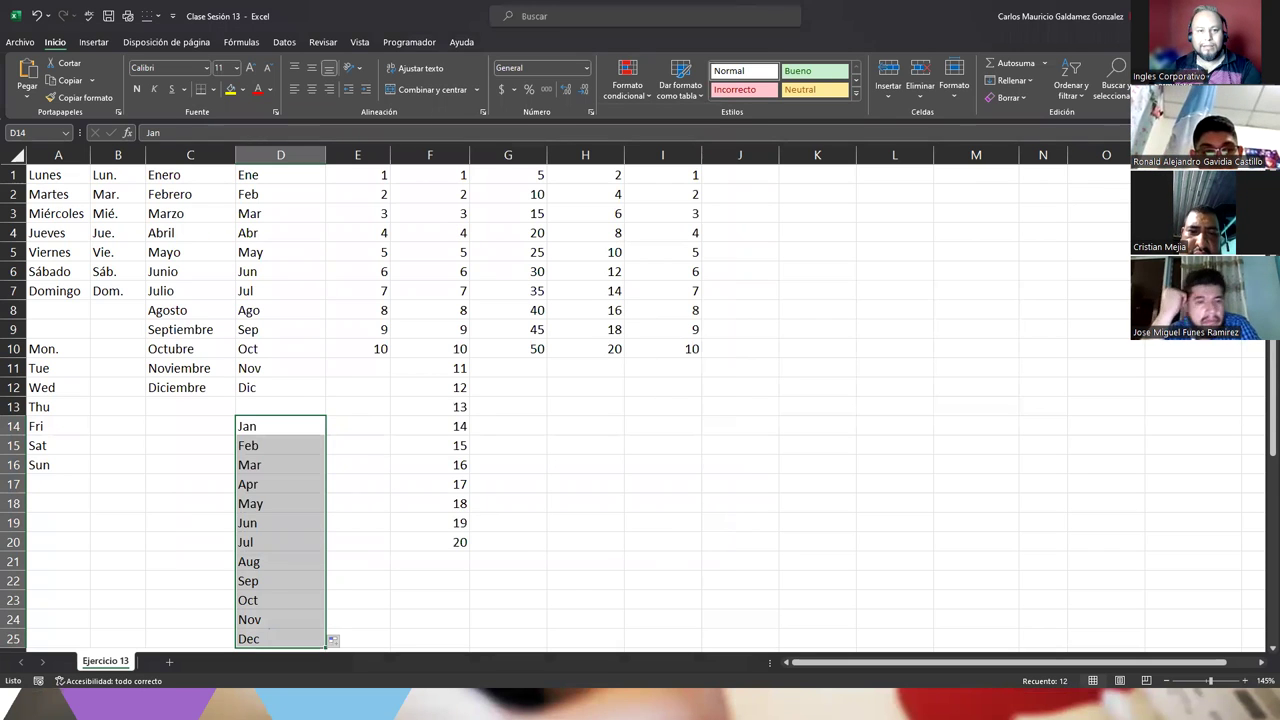
{"action": "left_click", "coordinate": [480, 266]}
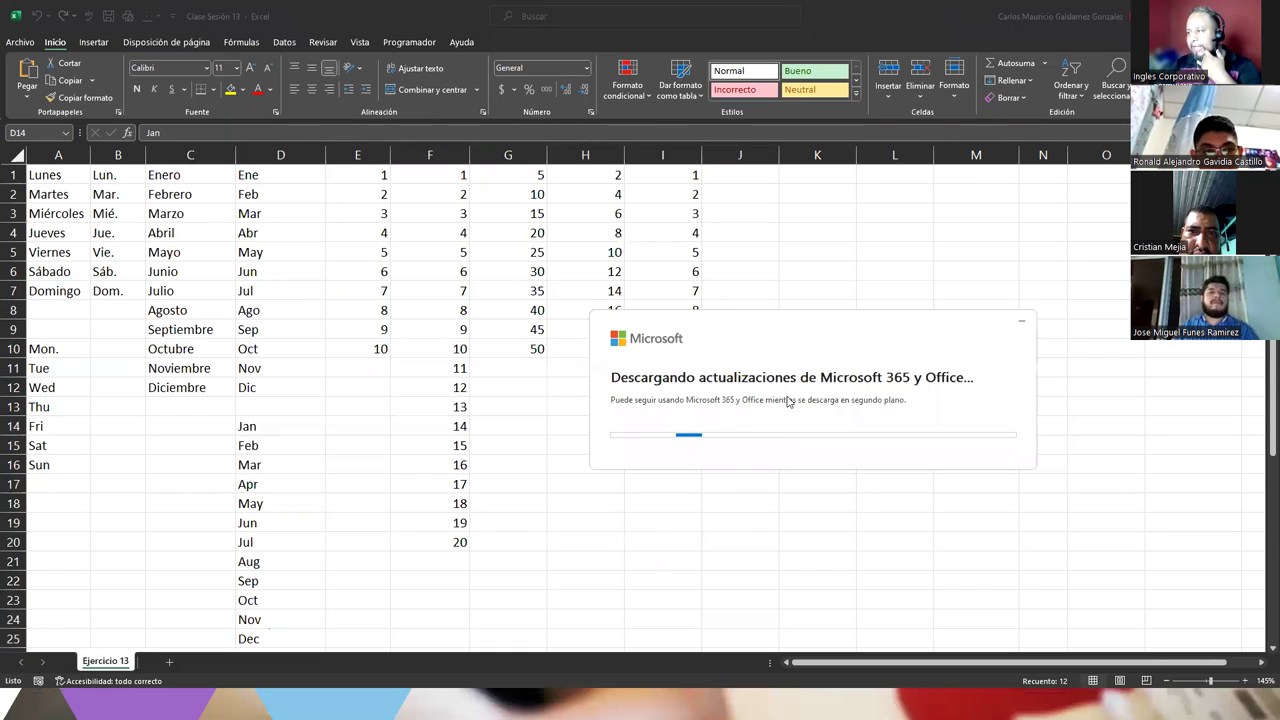
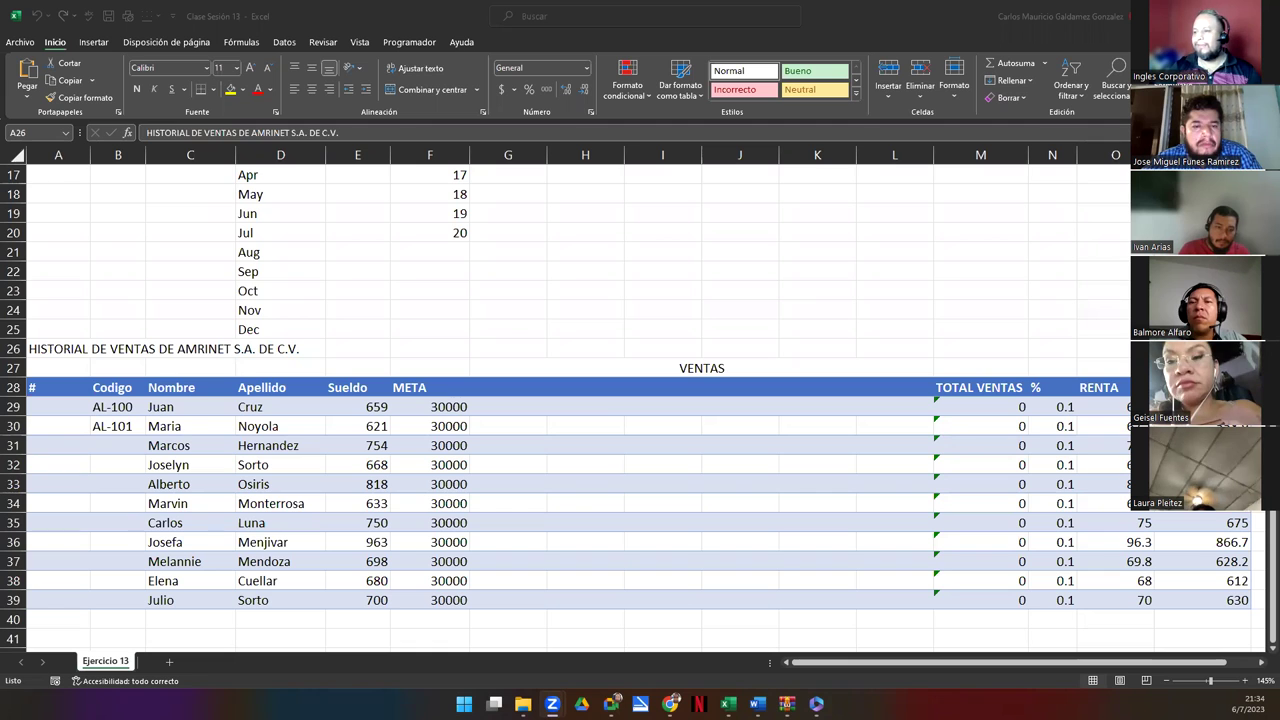
Step: Scroll the sheet down until the HISTORIAL DE VENTAS title in row 26 is at the top
{"action": "left_click", "coordinate": [1260, 652]}
{"action": "scroll", "coordinate": [1260, 652], "scroll_direction": "down", "scroll_amount": 1}
{"action": "scroll", "coordinate": [1260, 652], "scroll_direction": "down", "scroll_amount": 1}
{"action": "scroll", "coordinate": [1260, 652], "scroll_direction": "down", "scroll_amount": 1}
{"action": "scroll", "coordinate": [1260, 652], "scroll_direction": "down", "scroll_amount": 1}
{"action": "scroll", "coordinate": [1260, 652], "scroll_direction": "down", "scroll_amount": 1}
{"action": "scroll", "coordinate": [1260, 652], "scroll_direction": "down", "scroll_amount": 1}
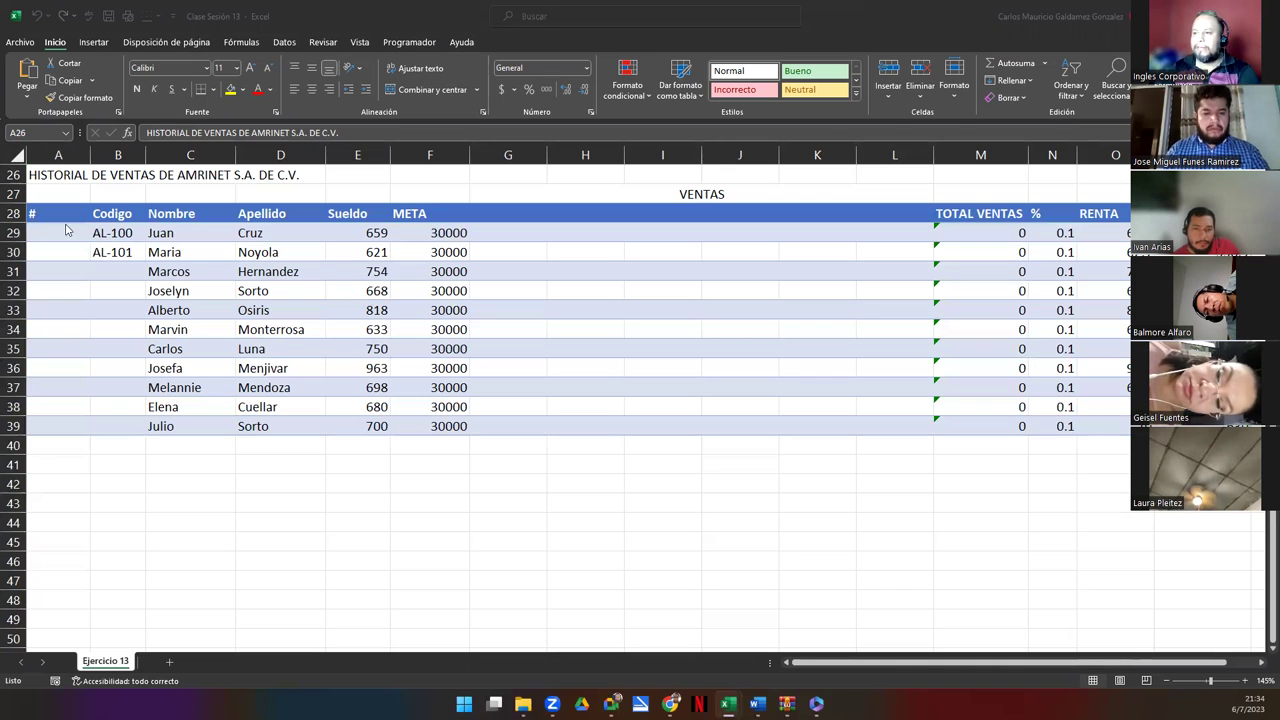
Step: Apply the Normal cell style to A28:P39, removing the blue table formatting
{"action": "left_click_drag", "start_coordinate": [57, 215], "coordinate": [1150, 426]}
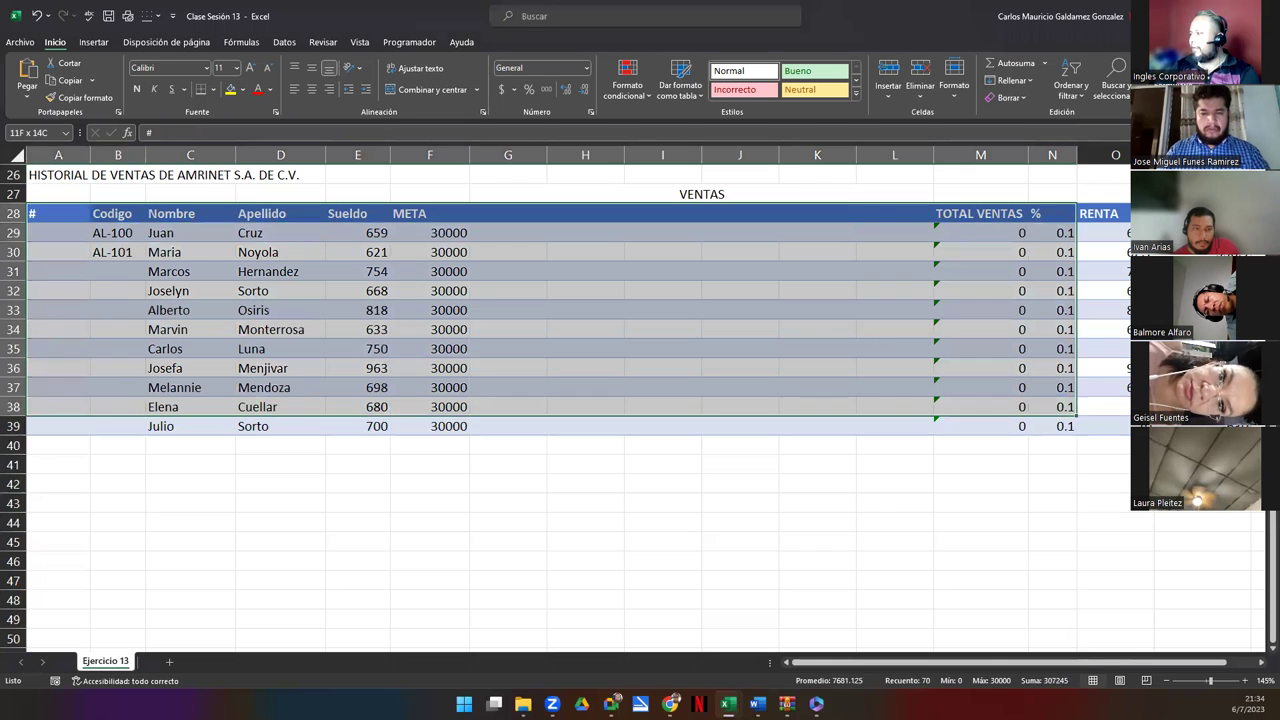
{"action": "left_click", "coordinate": [747, 72]}
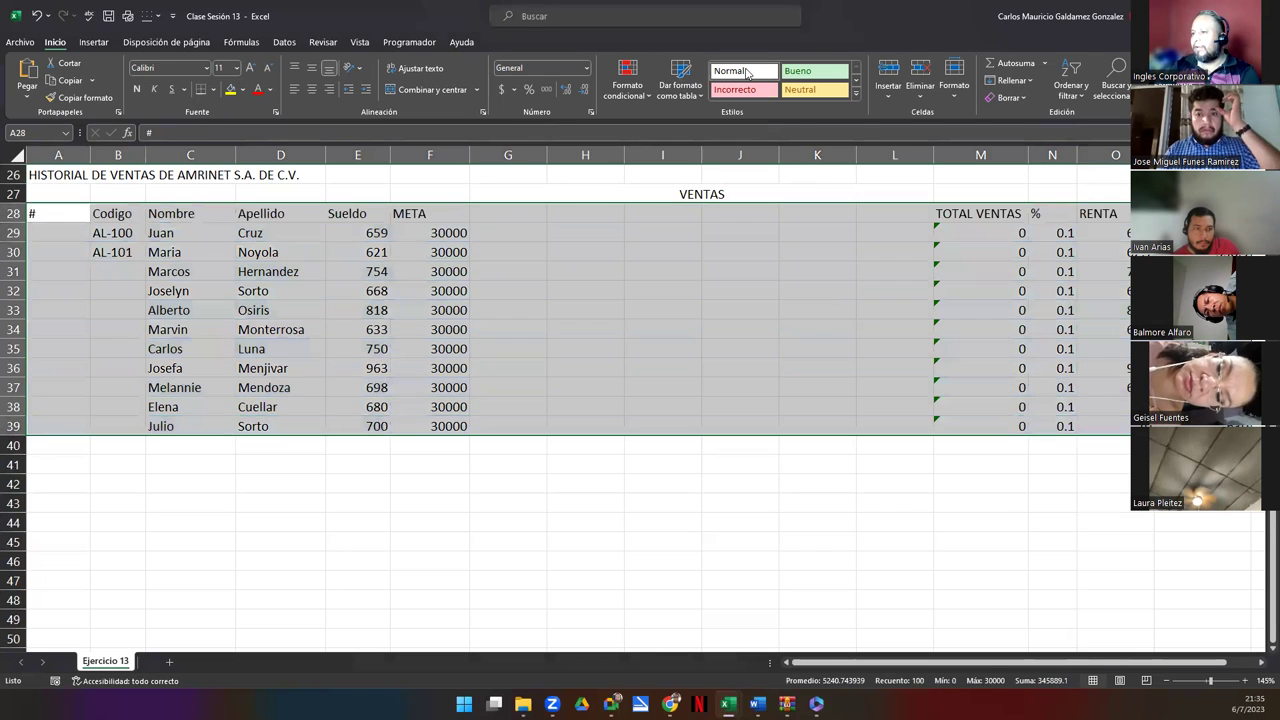
{"action": "left_click", "coordinate": [497, 361]}
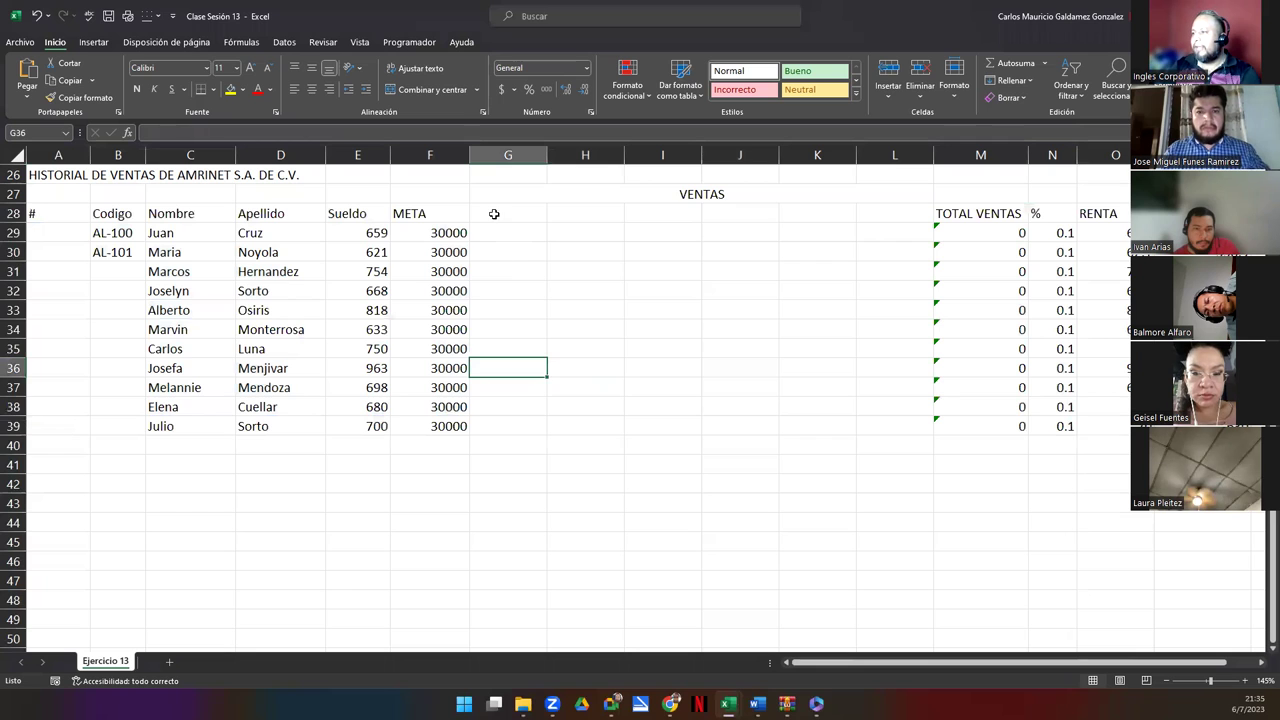
Step: Clear the TOTAL VENTAS, % and RENTA values in M29:O39
{"action": "left_click_drag", "start_coordinate": [494, 214], "coordinate": [872, 426]}
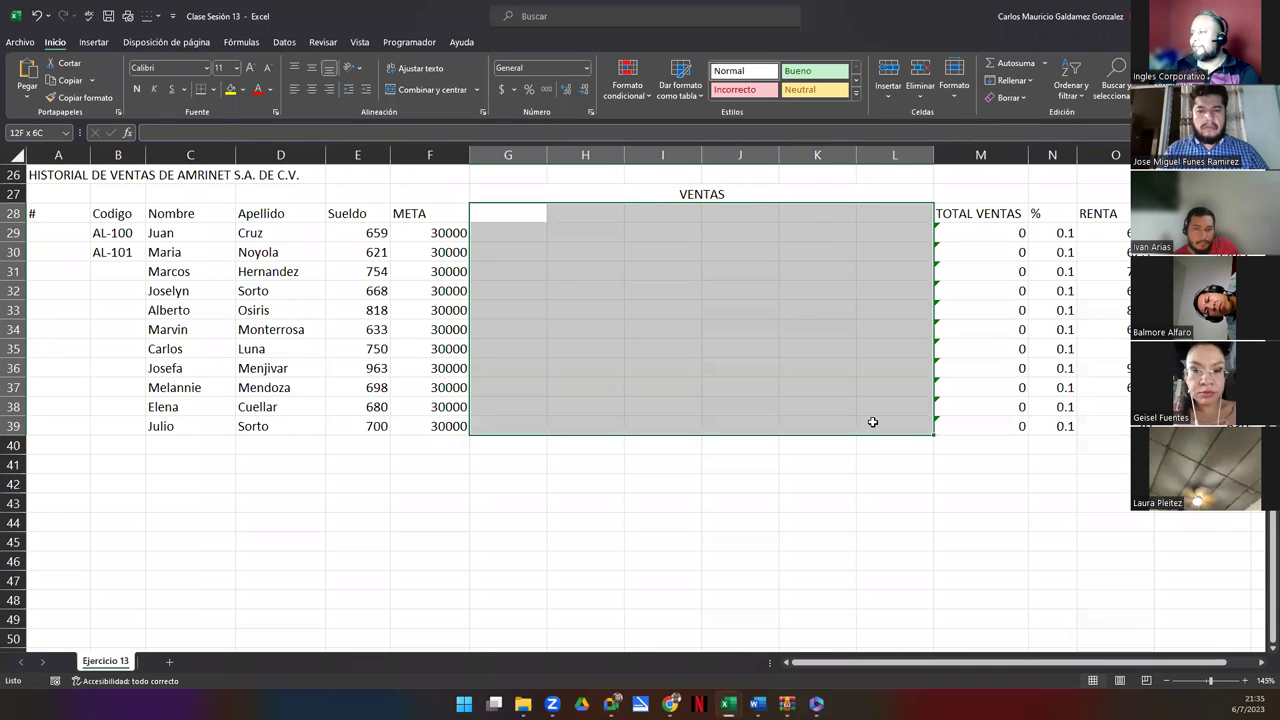
{"action": "left_click_drag", "start_coordinate": [987, 234], "coordinate": [1116, 423]}
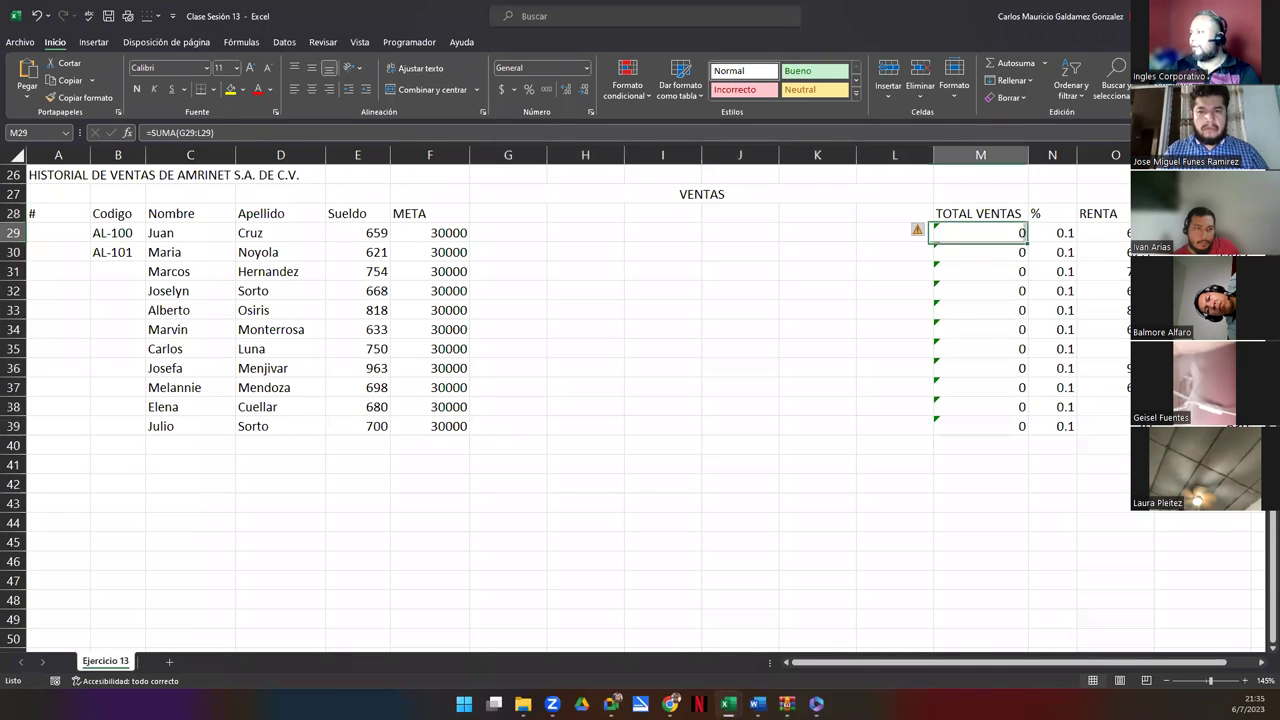
{"action": "left_click", "coordinate": [814, 390]}
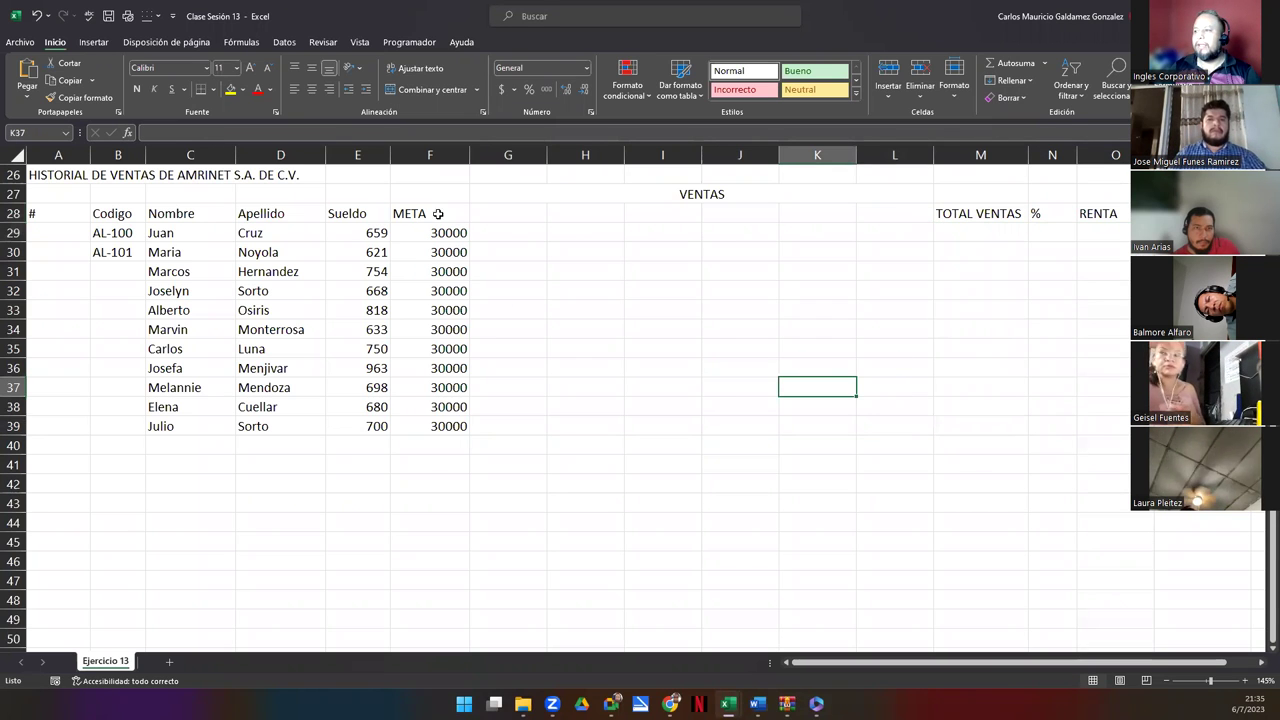
{"action": "left_click_drag", "start_coordinate": [40, 213], "coordinate": [1160, 430]}
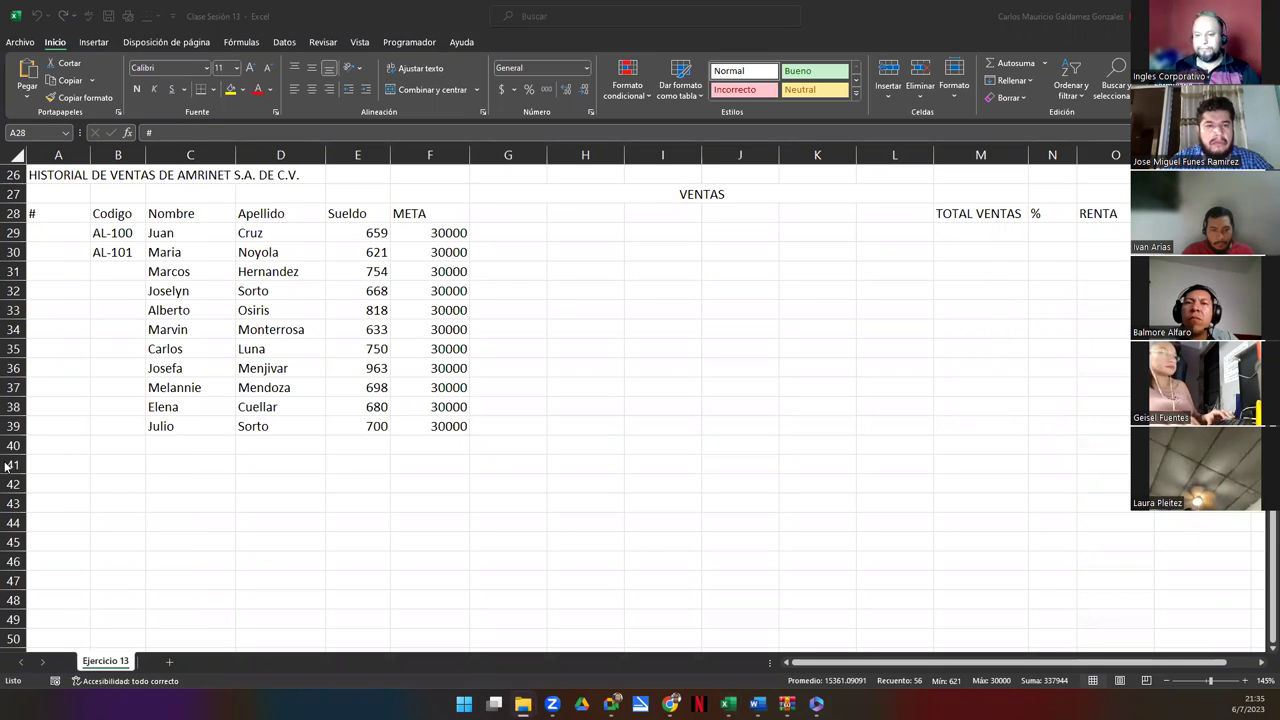
{"action": "key", "text": "ctrl+shift+End"}
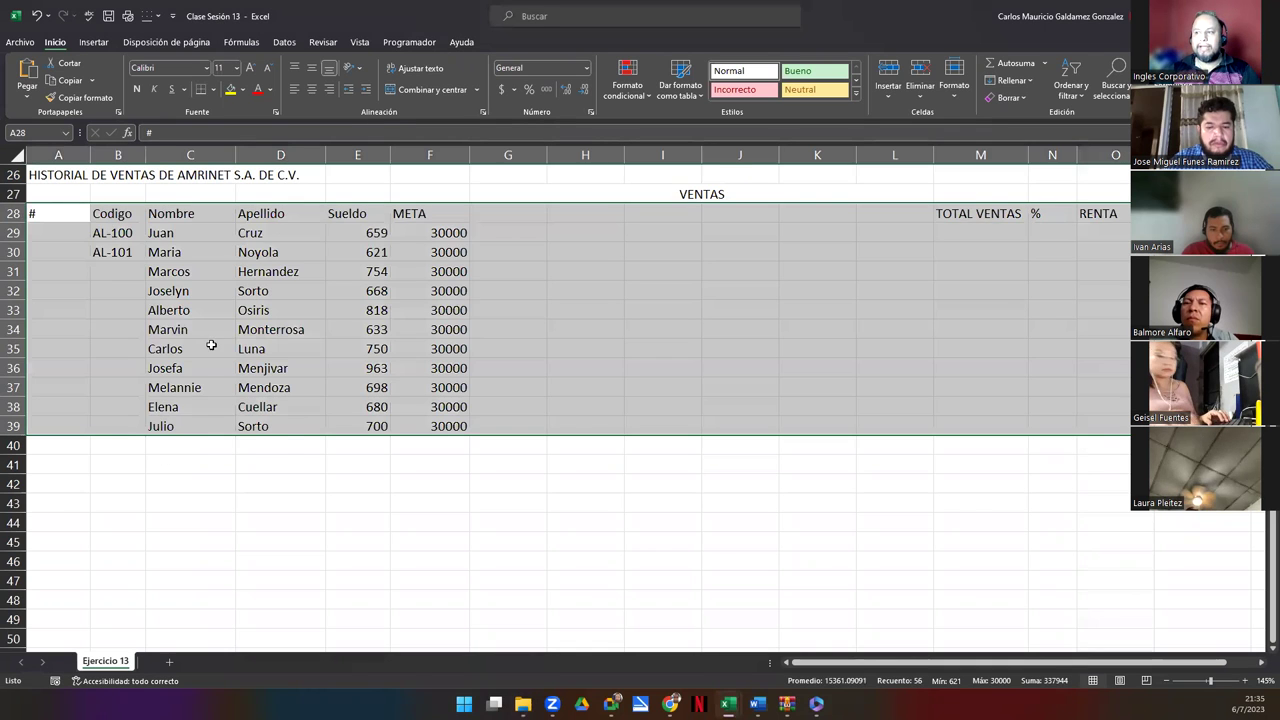
{"action": "left_click", "coordinate": [211, 345]}
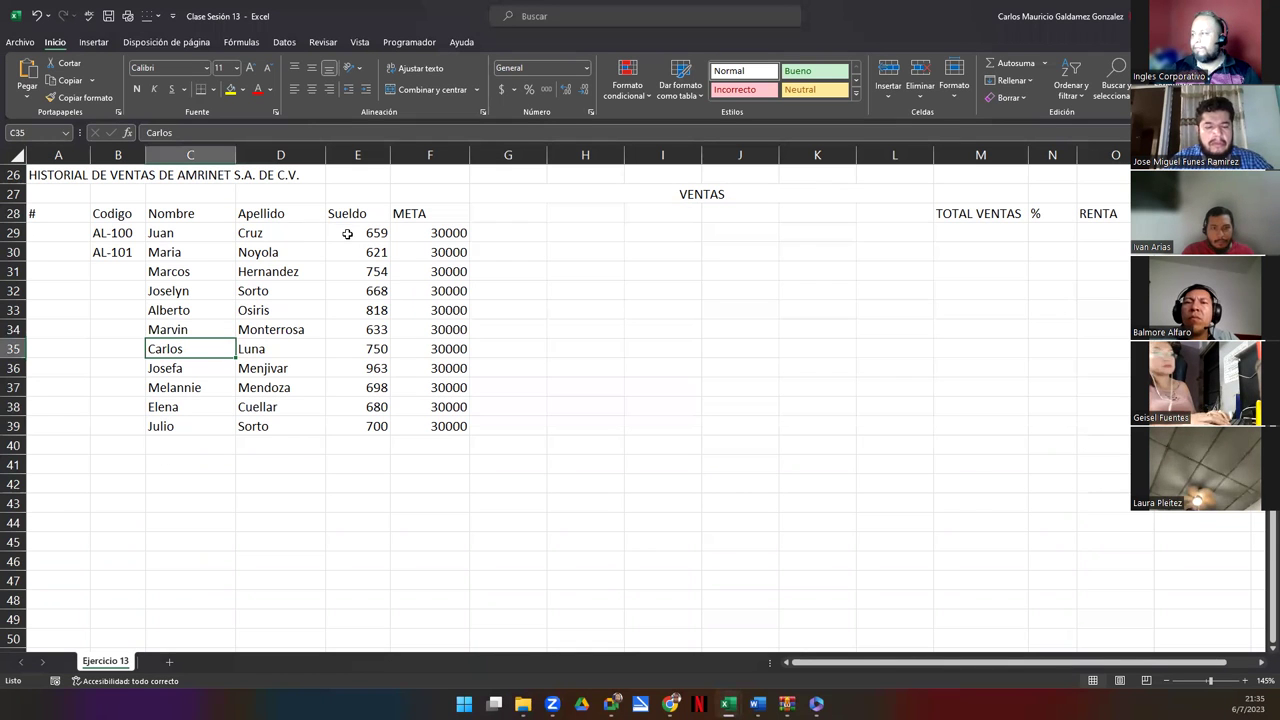
{"action": "left_click_drag", "start_coordinate": [501, 215], "coordinate": [913, 214]}
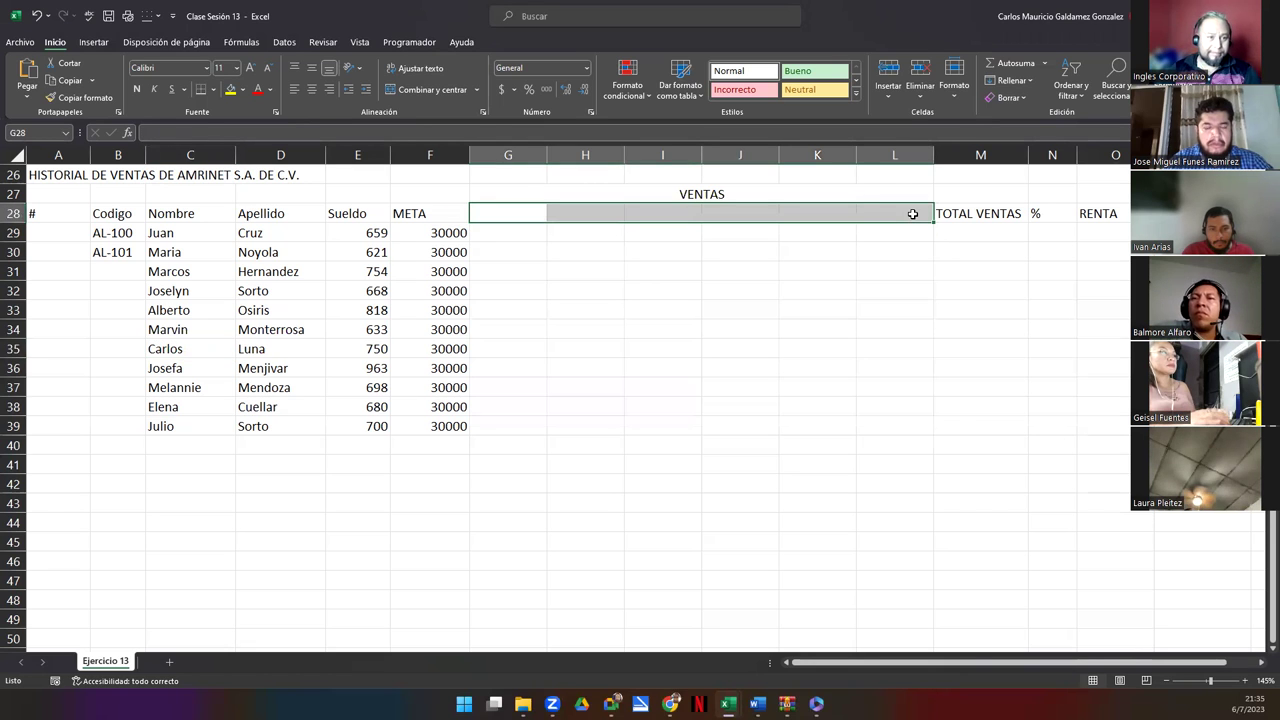
{"action": "key", "text": "ctrl+1"}
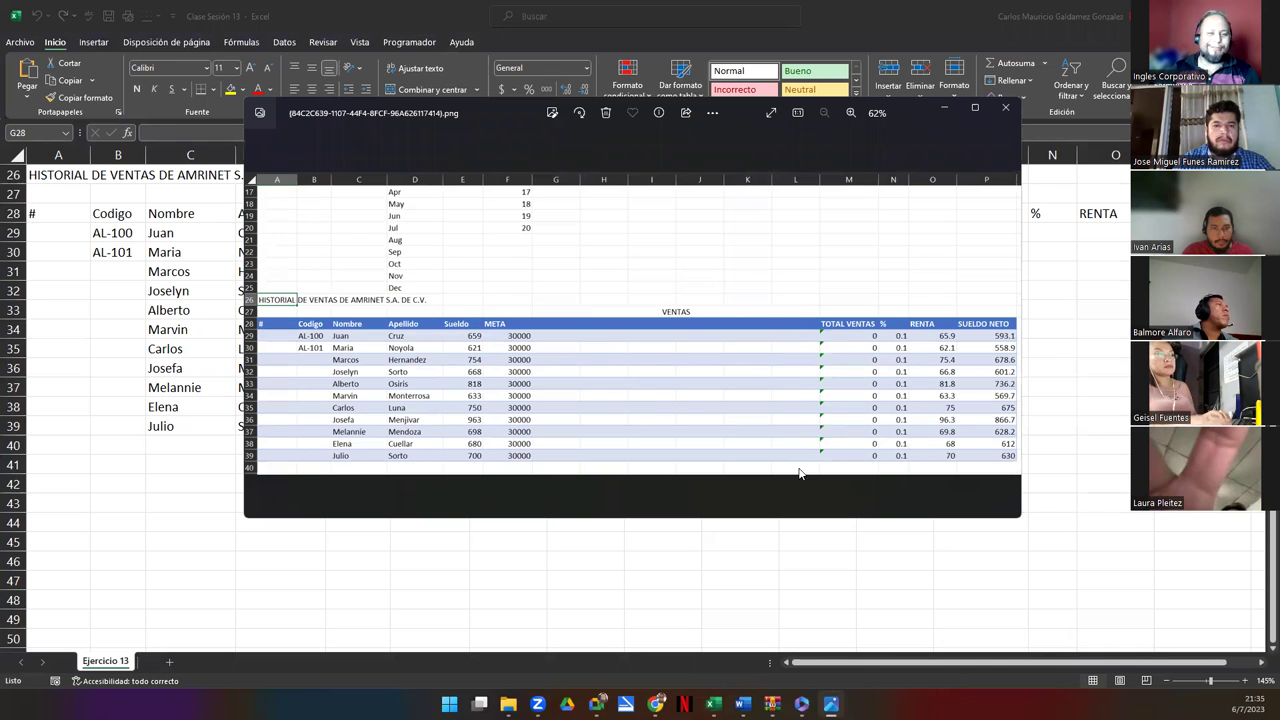
{"action": "left_click", "coordinate": [1005, 107]}
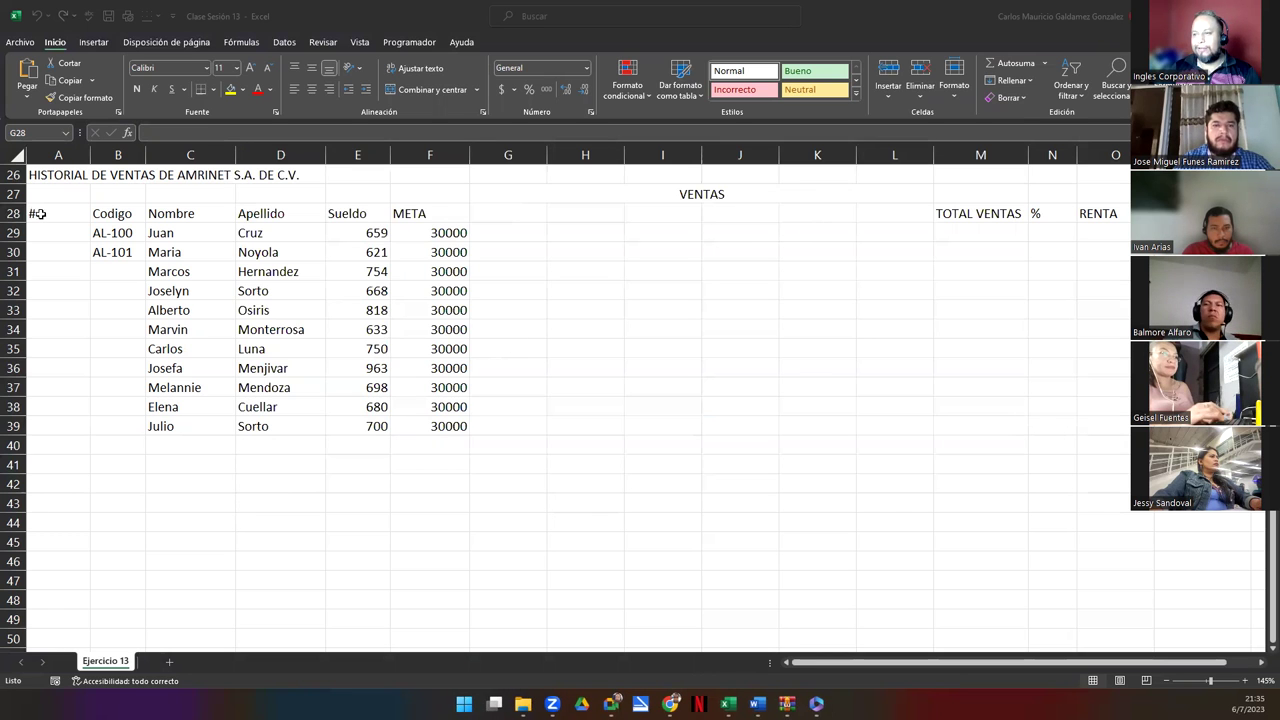
Step: Apply All Borders to A28:O39, then select the META and Sueldo columns to check their values
{"action": "left_click_drag", "start_coordinate": [41, 218], "coordinate": [1125, 434]}
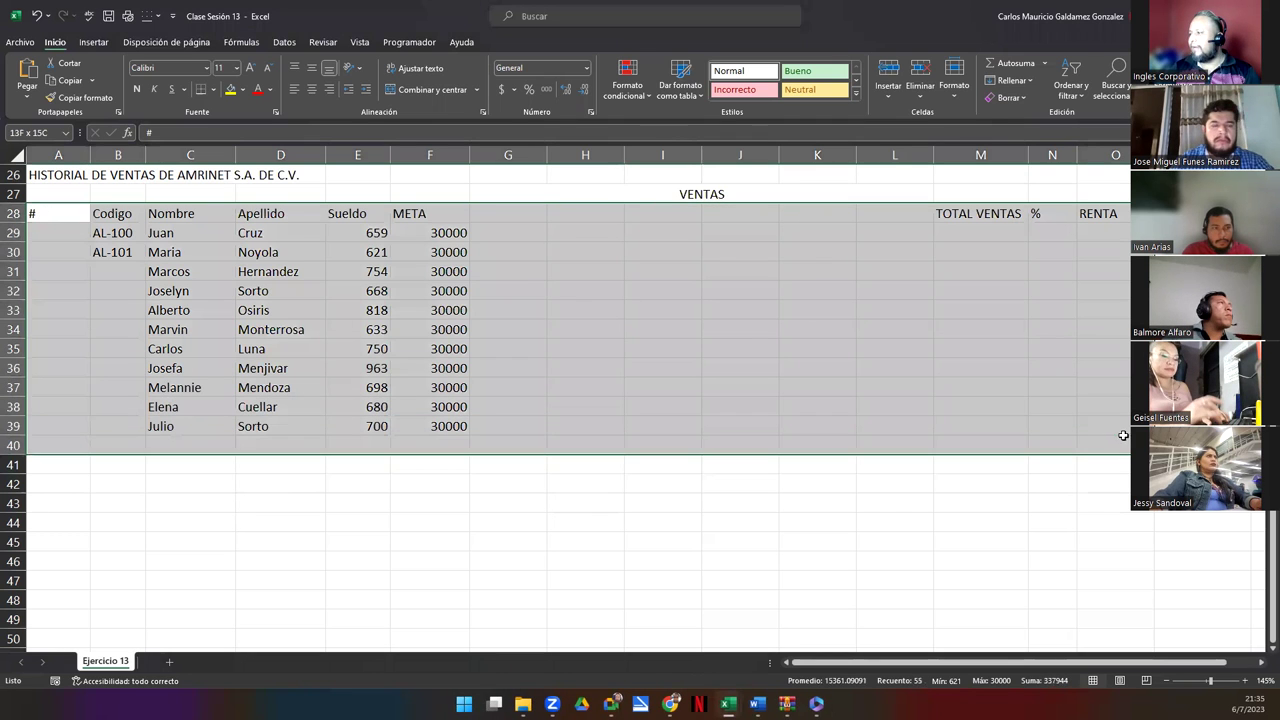
{"action": "left_click", "coordinate": [213, 89]}
{"action": "left_click", "coordinate": [232, 229]}
{"action": "left_click", "coordinate": [297, 331]}
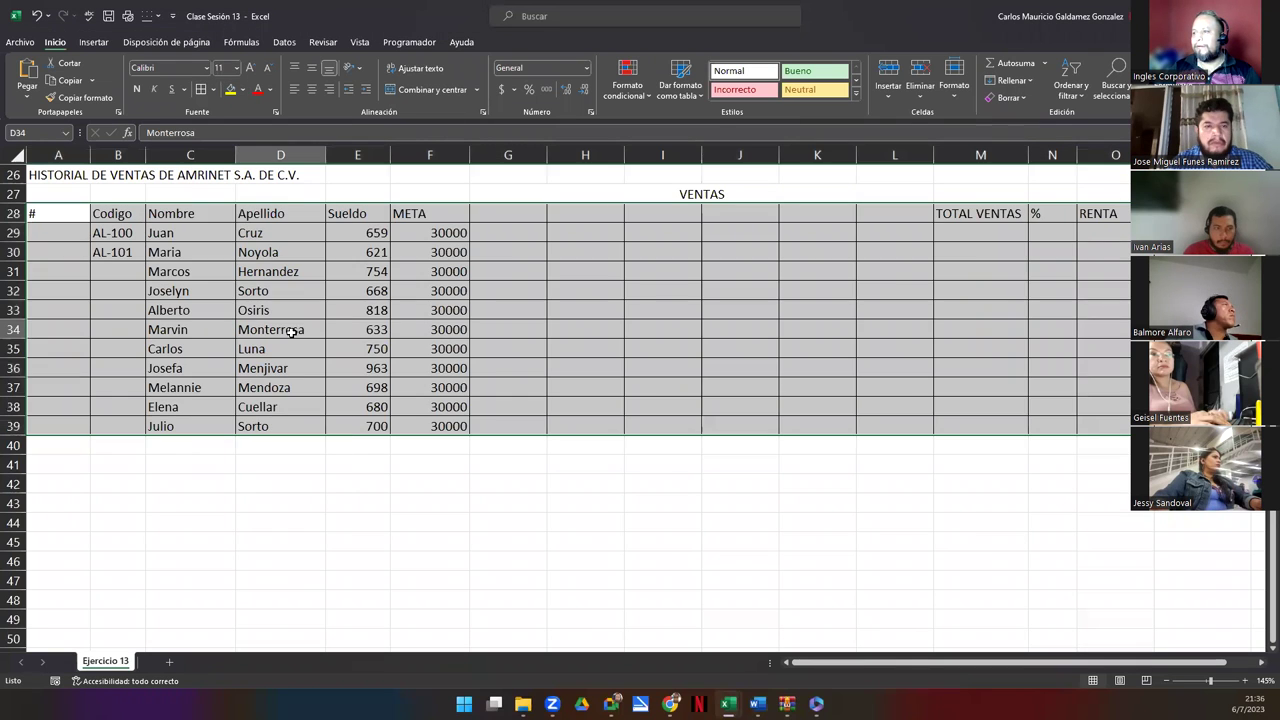
{"action": "left_click_drag", "start_coordinate": [441, 233], "coordinate": [445, 426]}
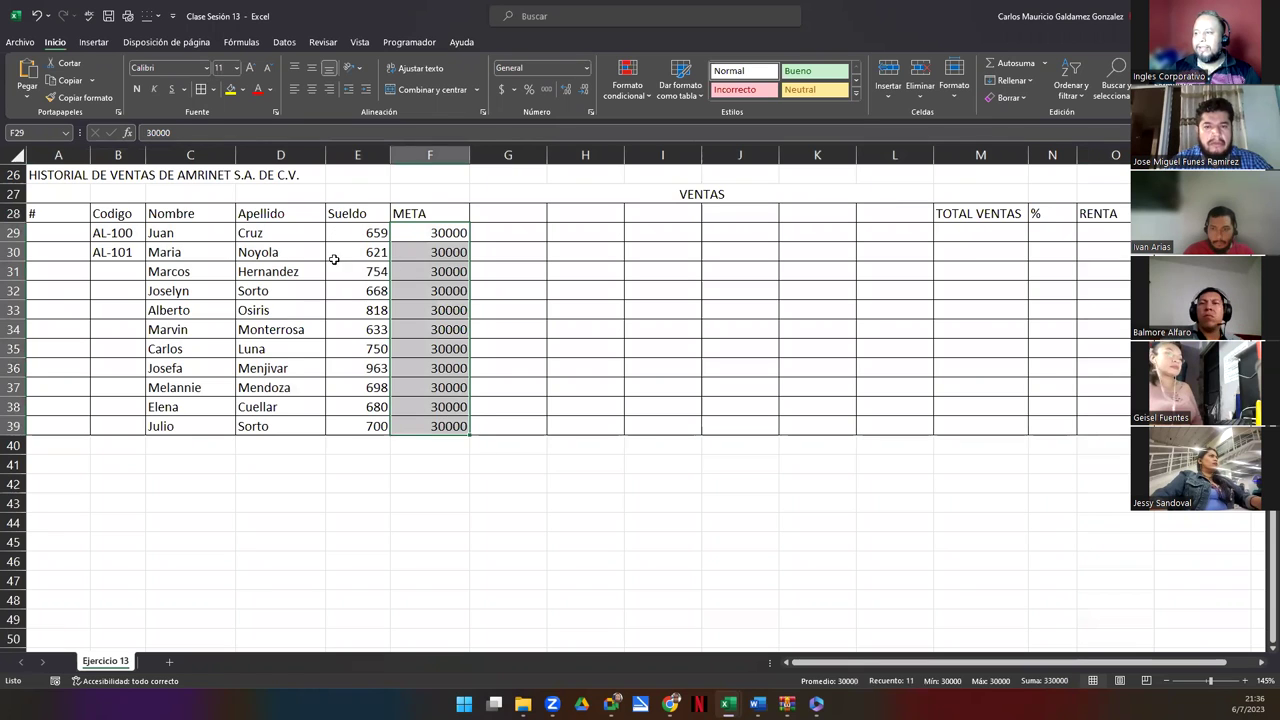
{"action": "left_click_drag", "start_coordinate": [345, 233], "coordinate": [350, 427]}
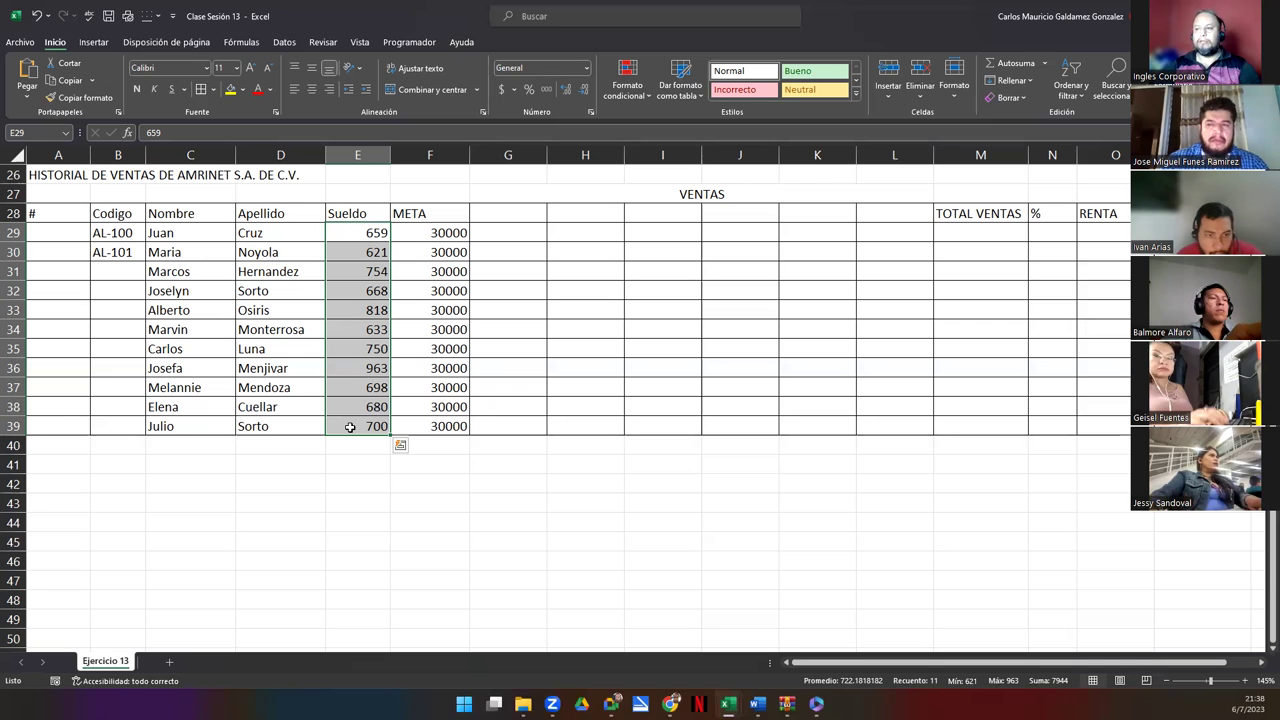
{"action": "left_click", "coordinate": [338, 427]}
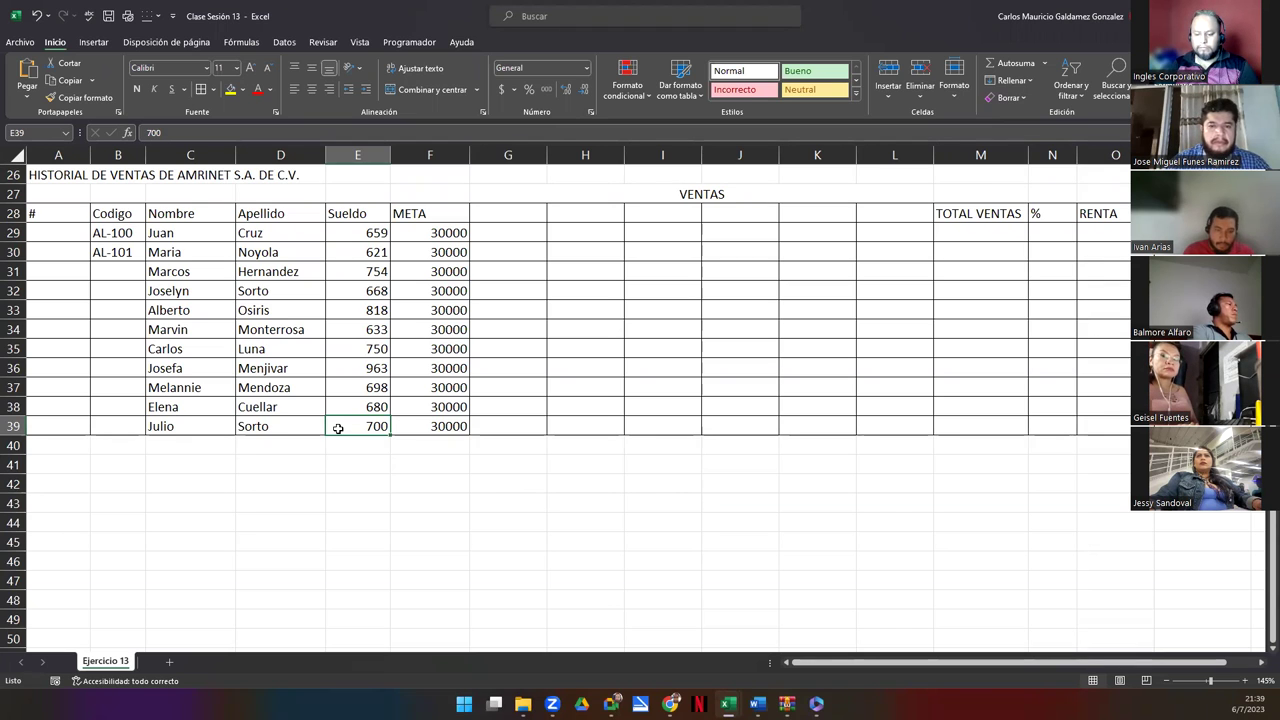
{"action": "left_click", "coordinate": [123, 379]}
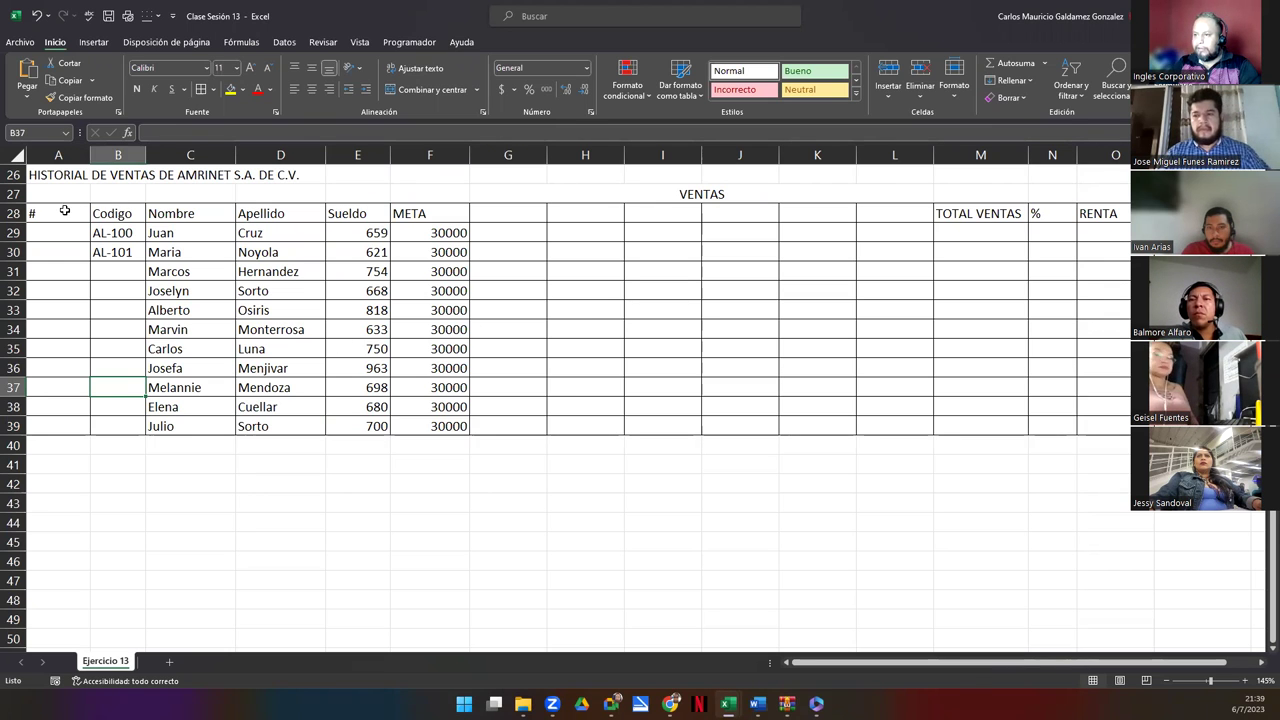
{"action": "left_click_drag", "start_coordinate": [64, 211], "coordinate": [1160, 426]}
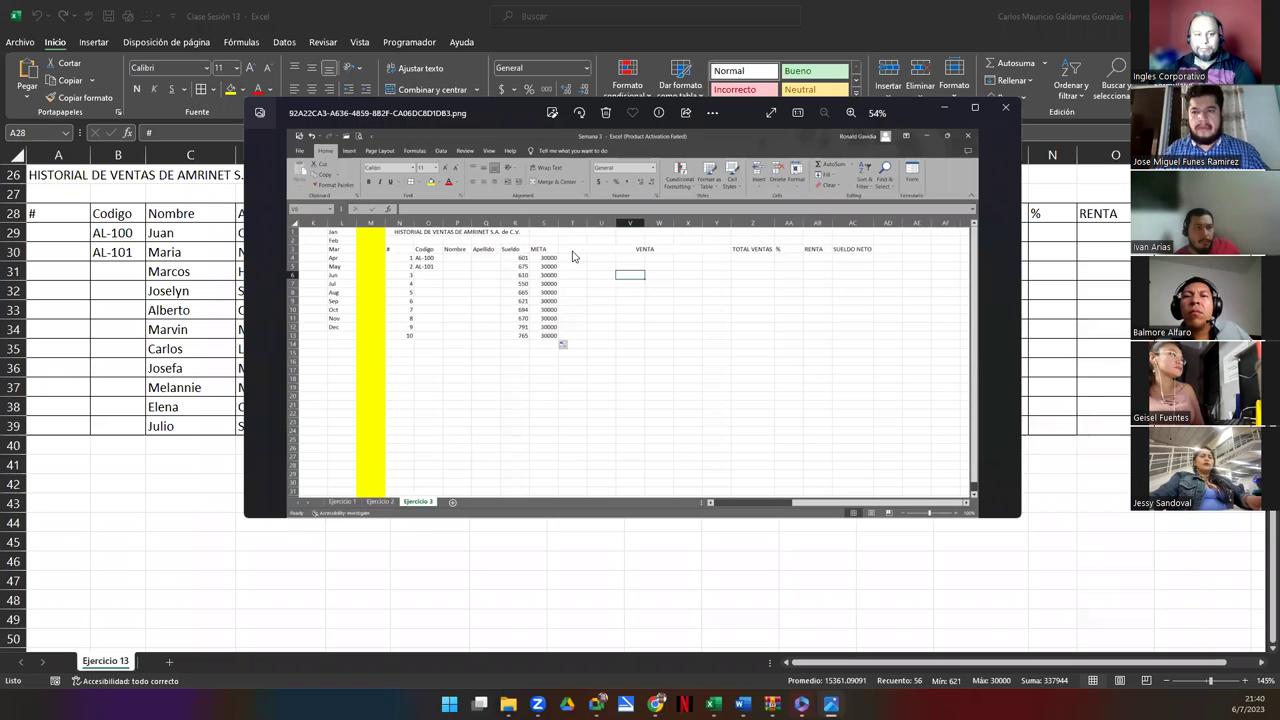
{"action": "left_click", "coordinate": [1005, 107]}
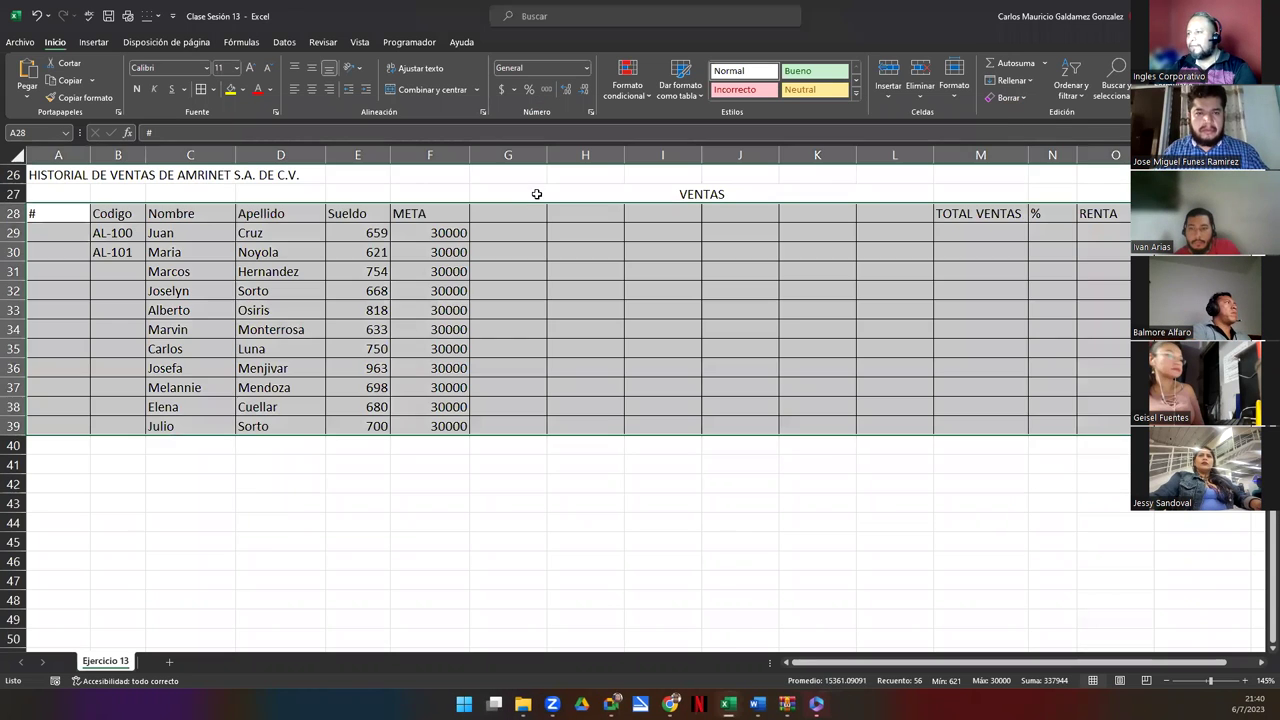
{"action": "left_click", "coordinate": [535, 194]}
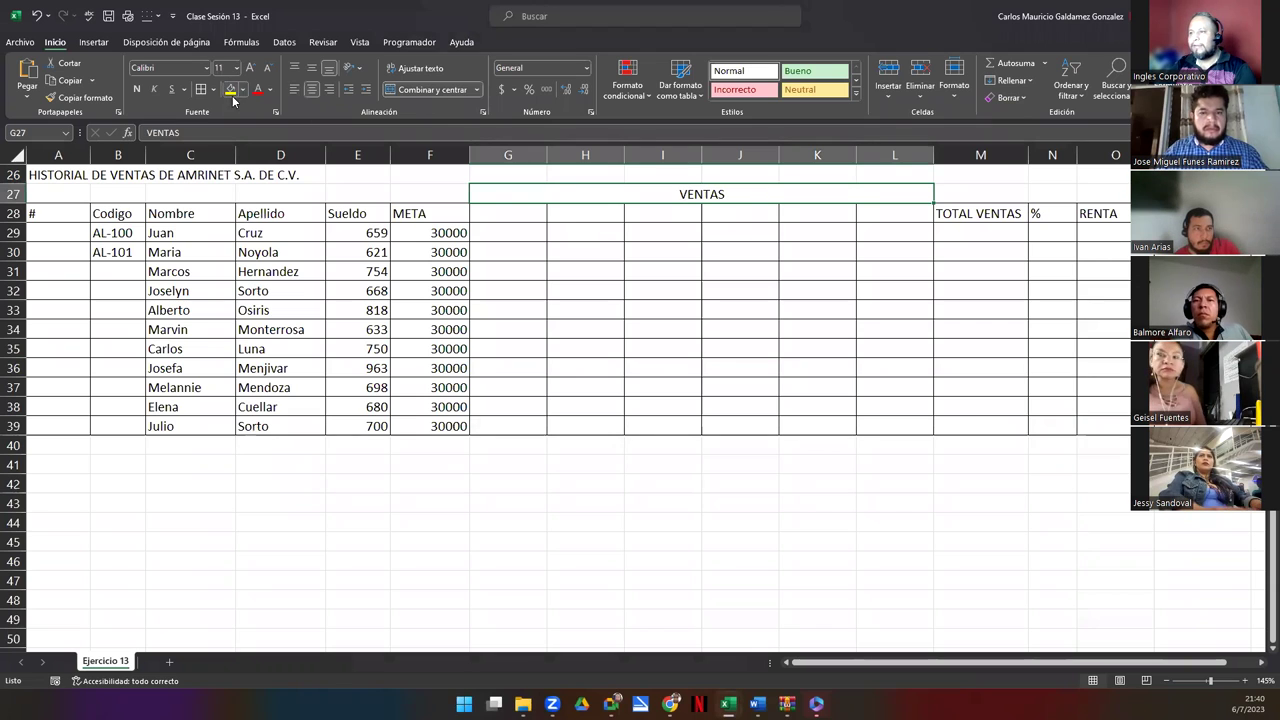
Step: Select cells G32 and G35 in the sales area
{"action": "left_click", "coordinate": [495, 288]}
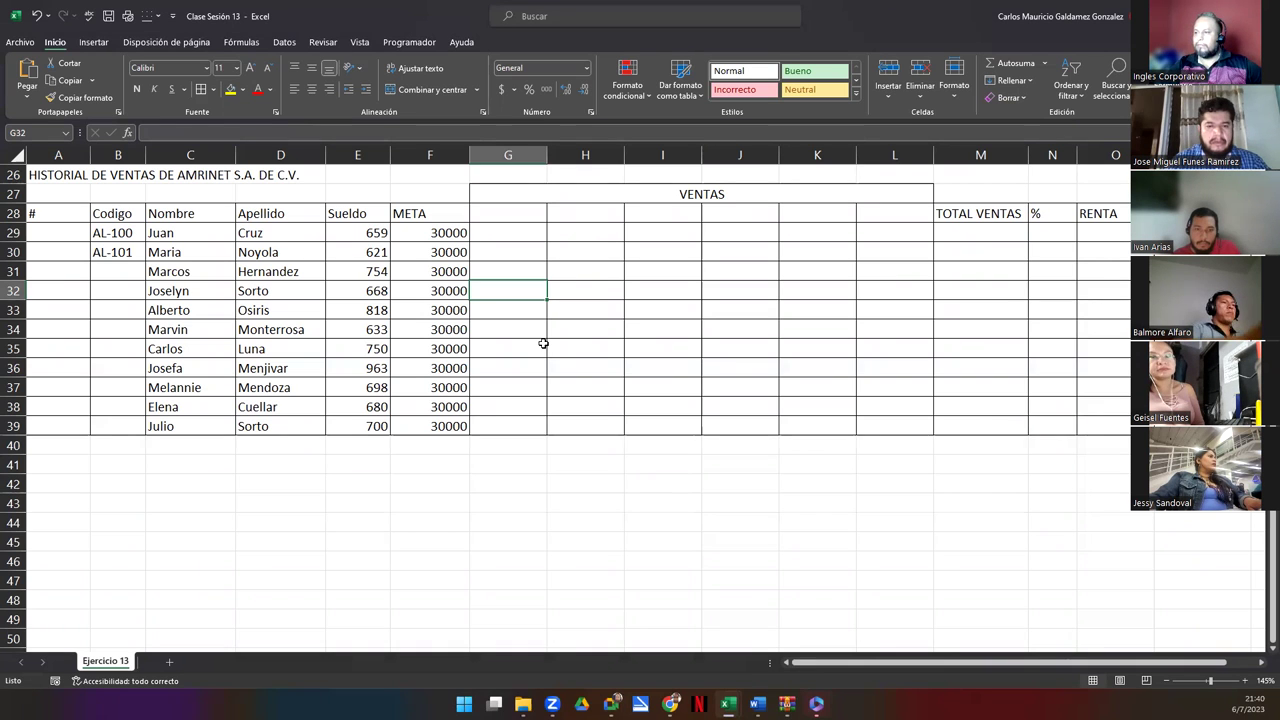
{"action": "left_click", "coordinate": [543, 343]}
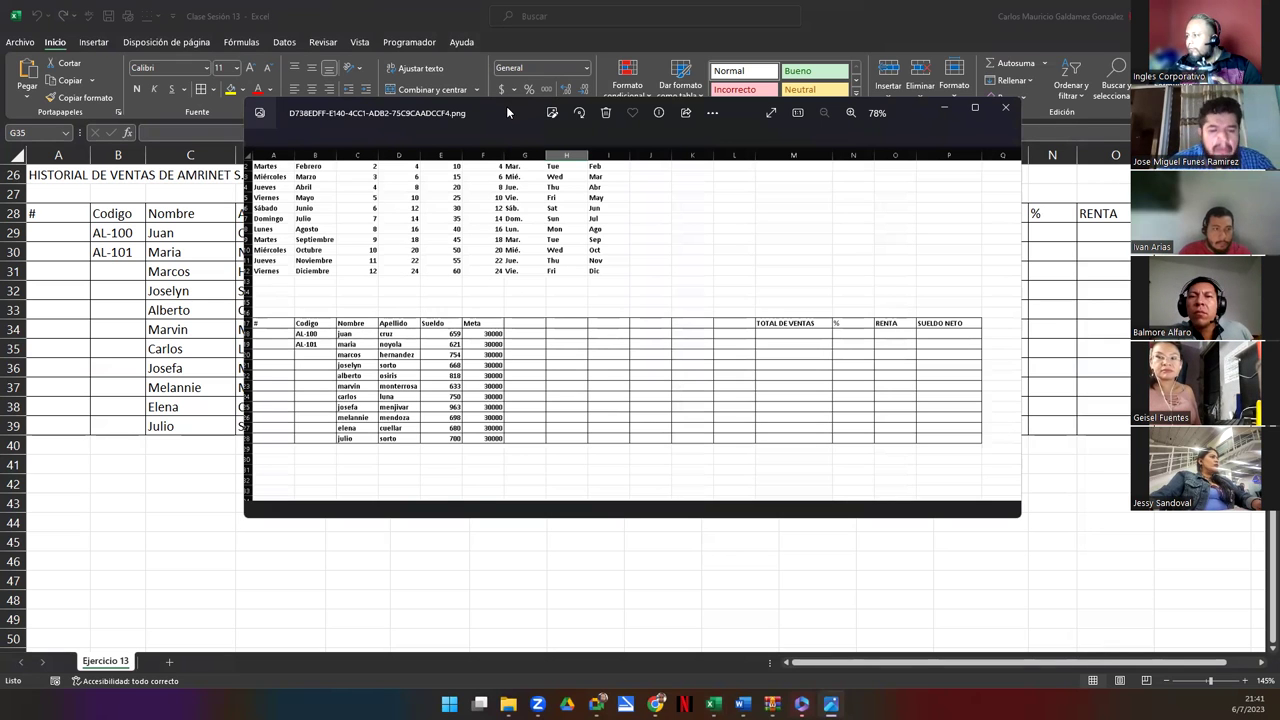
Step: Move the first reference image lower, then close both reference pictures of the sales table
{"action": "left_click_drag", "start_coordinate": [506, 106], "coordinate": [544, 200]}
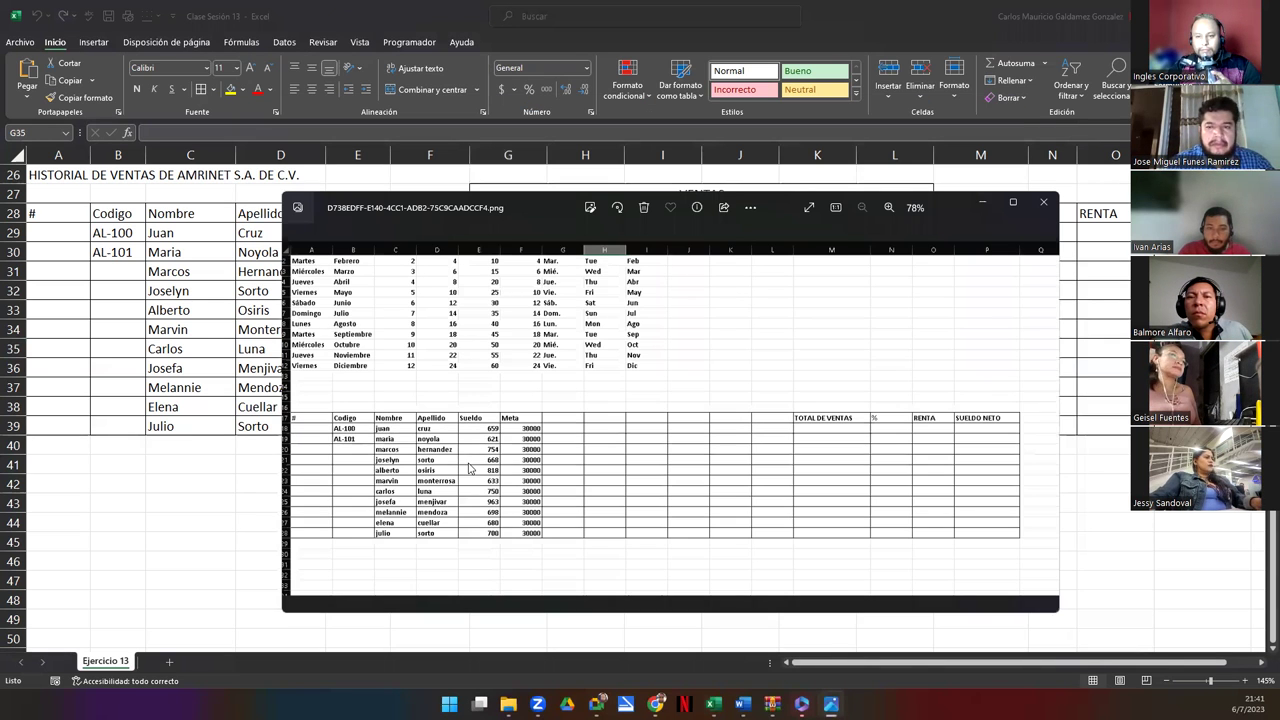
{"action": "left_click", "coordinate": [1043, 202]}
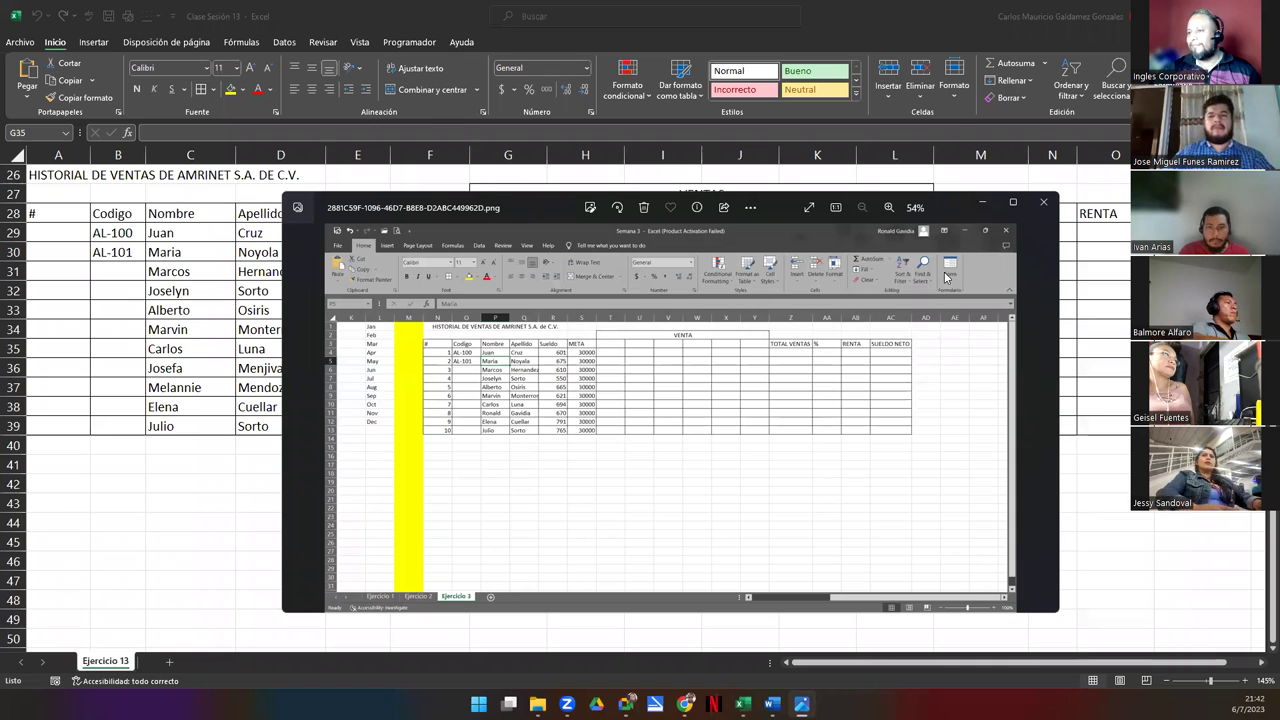
{"action": "left_click", "coordinate": [1043, 203]}
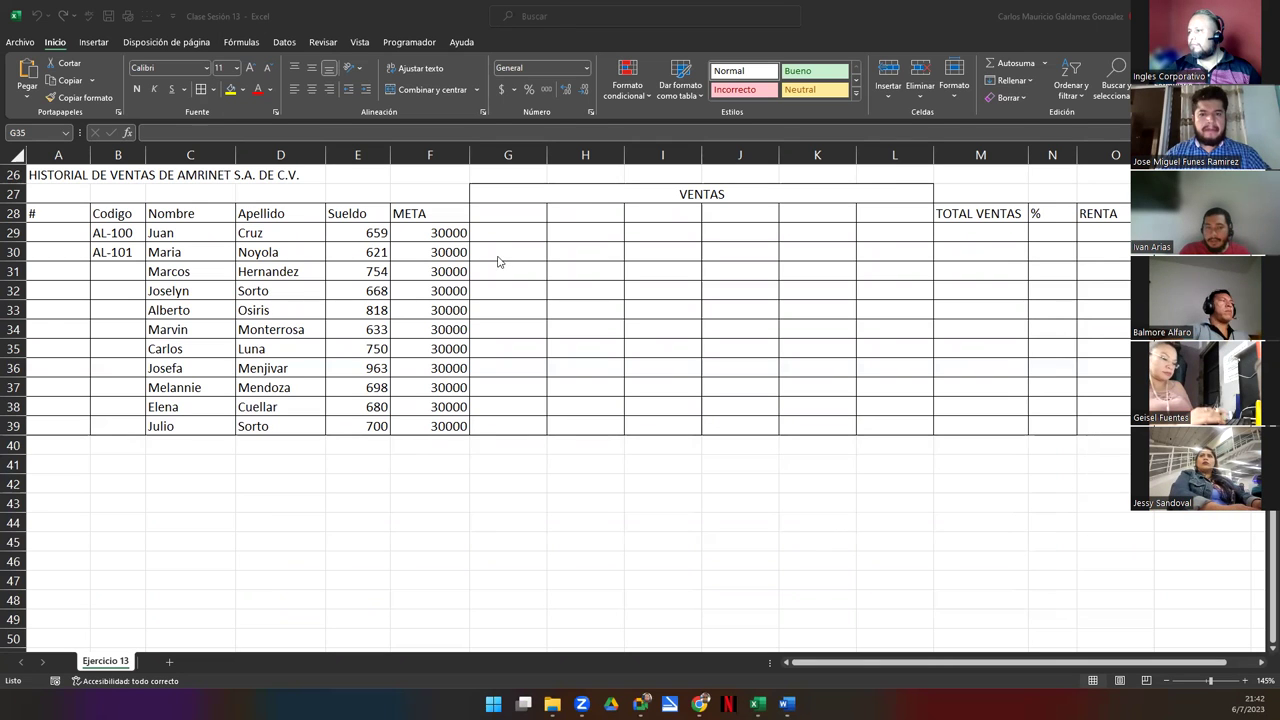
Step: Unmerge the VENTAS header and merge and centre it again across G27:L27
{"action": "left_click", "coordinate": [595, 195]}
{"action": "left_click", "coordinate": [578, 231]}
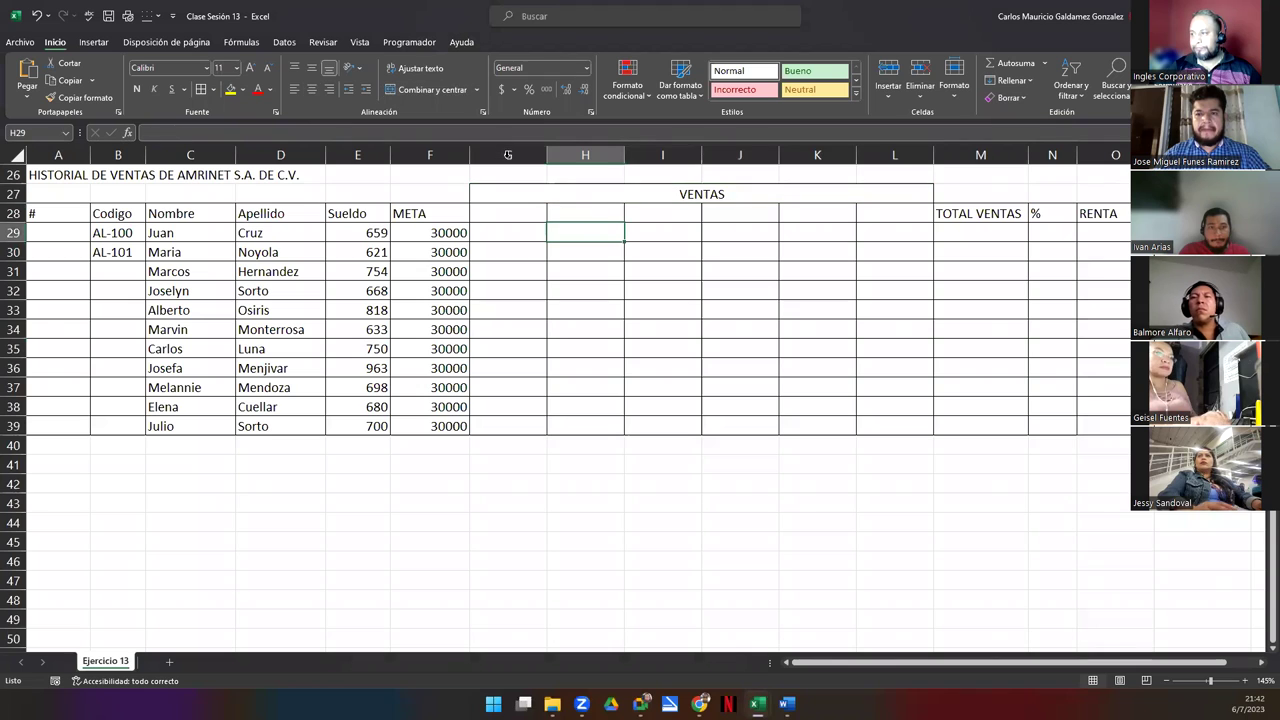
{"action": "left_click", "coordinate": [522, 201]}
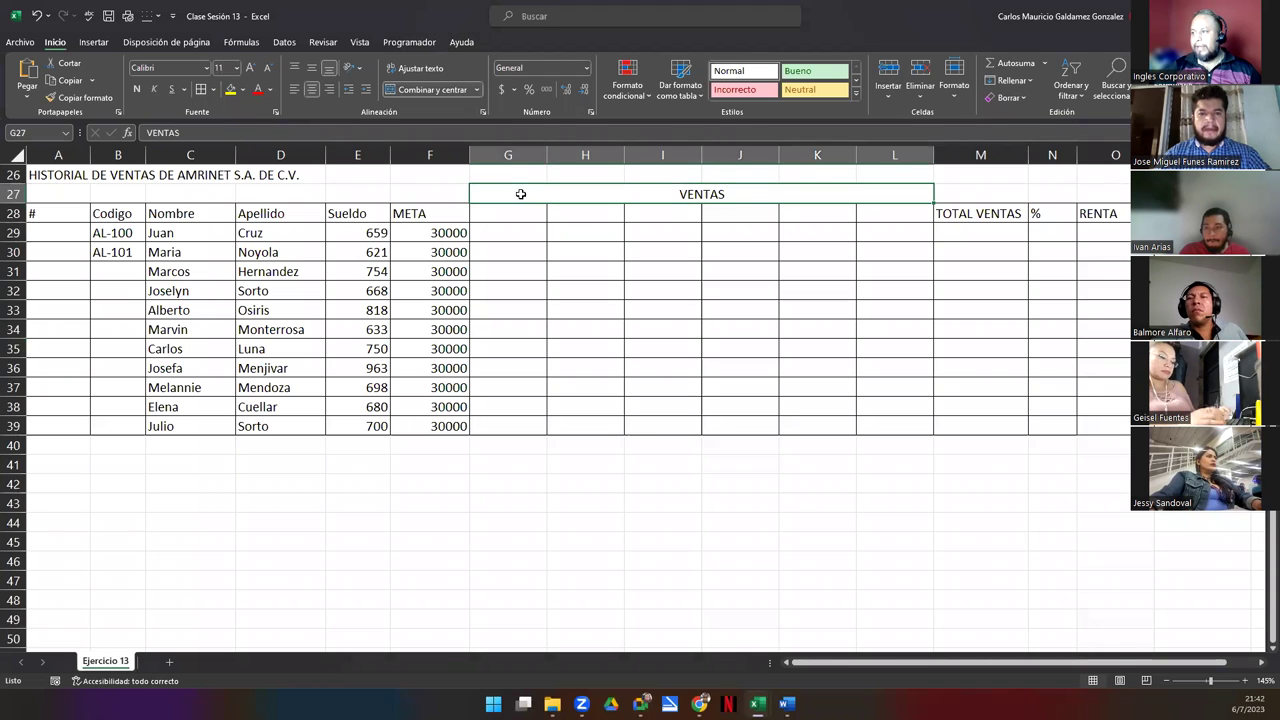
{"action": "left_click", "coordinate": [410, 89]}
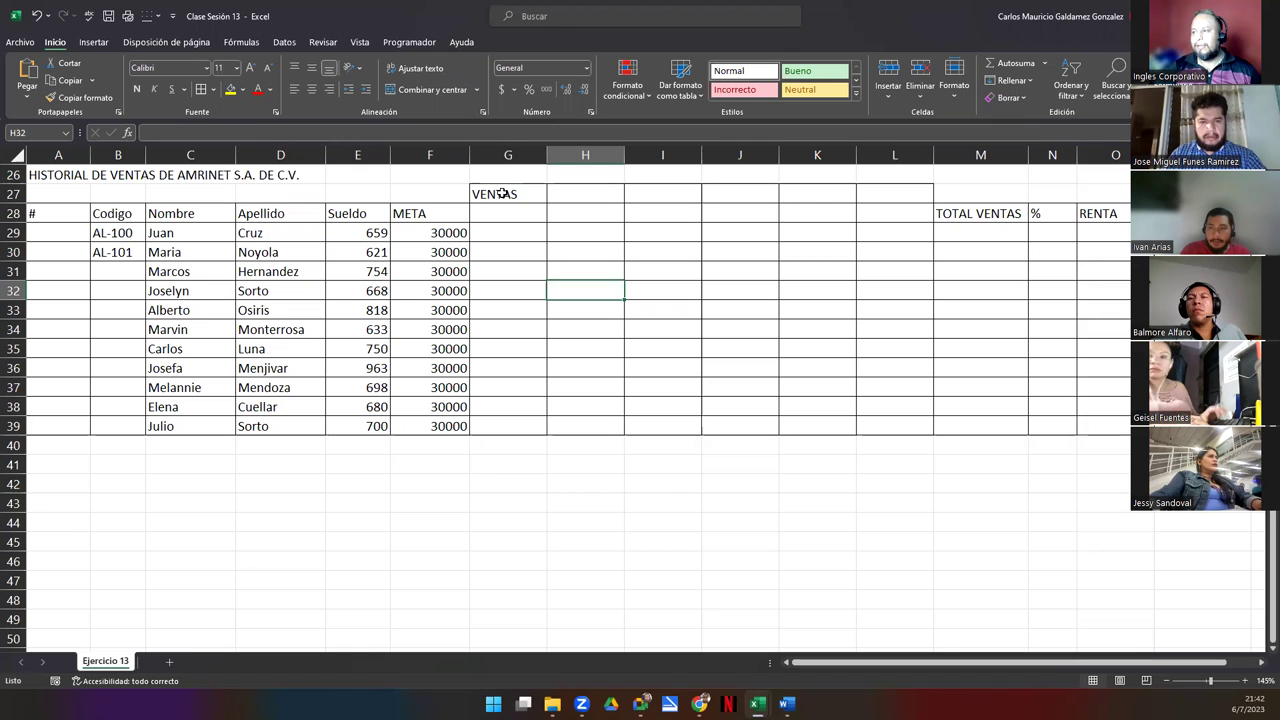
{"action": "left_click_drag", "start_coordinate": [503, 193], "coordinate": [870, 189]}
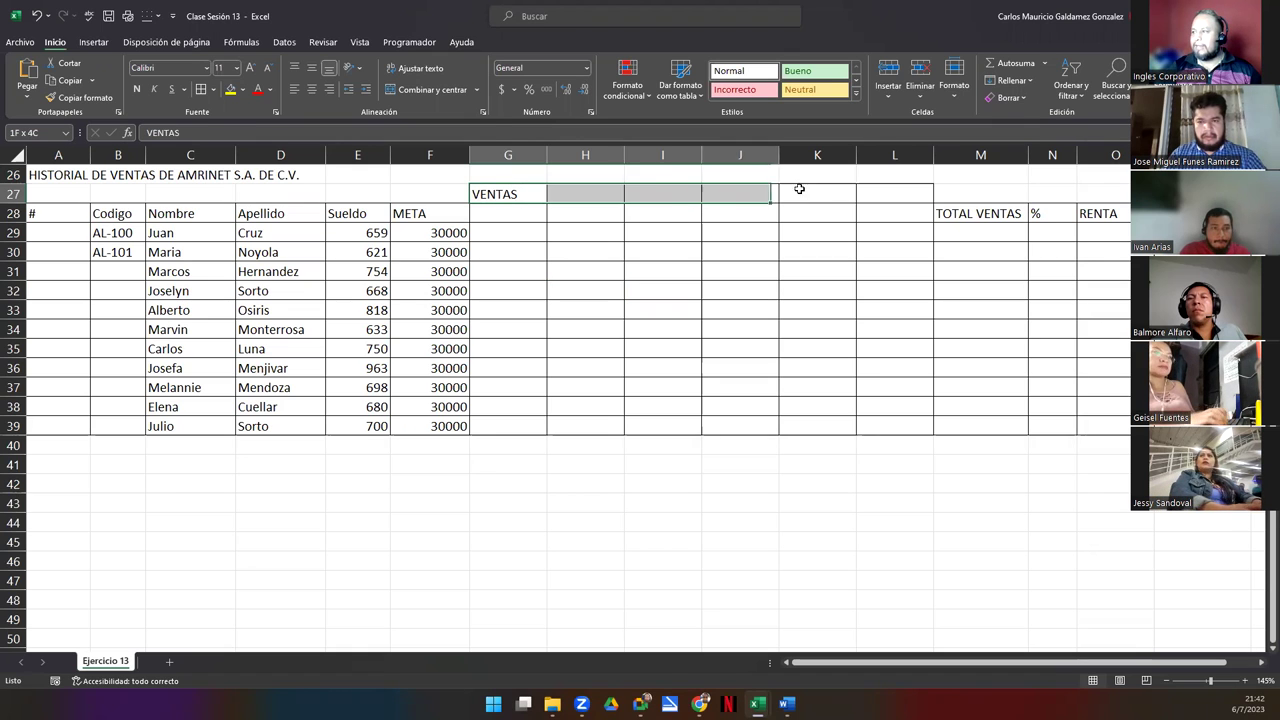
{"action": "left_click", "coordinate": [416, 95]}
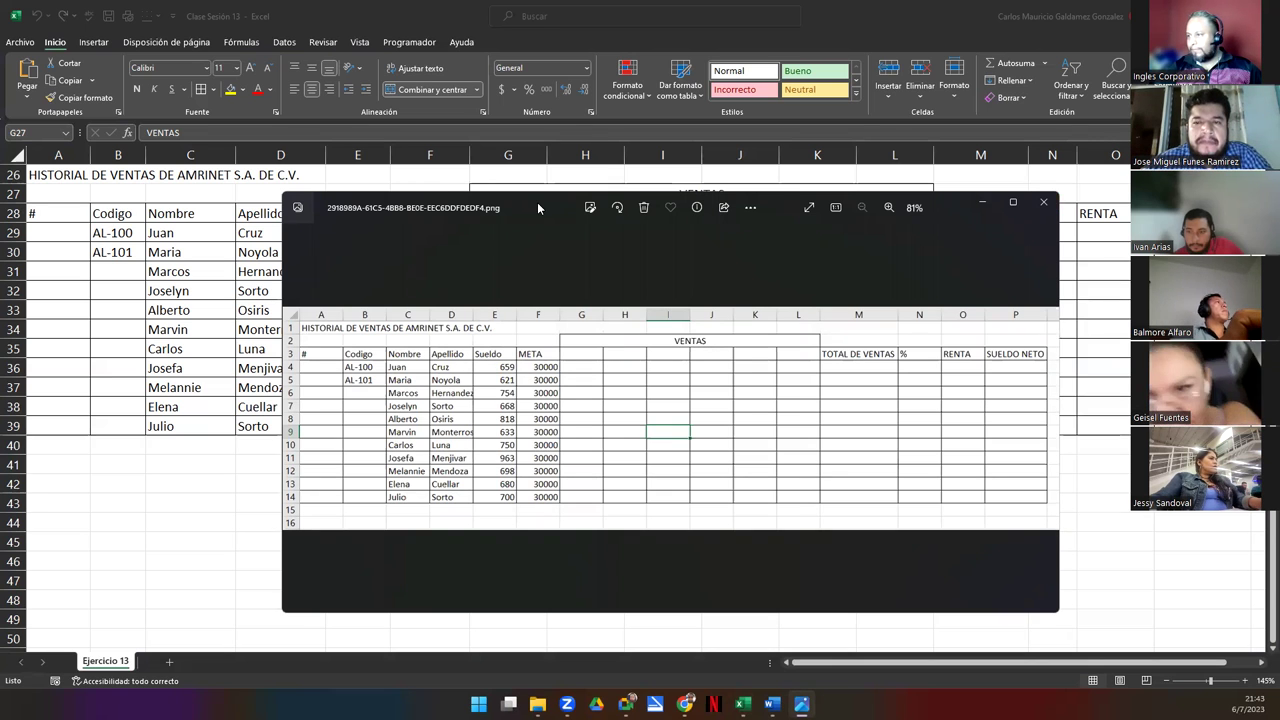
Step: Shift the reference picture right to compare it with the sheet, then close it
{"action": "left_click_drag", "start_coordinate": [538, 205], "coordinate": [666, 175]}
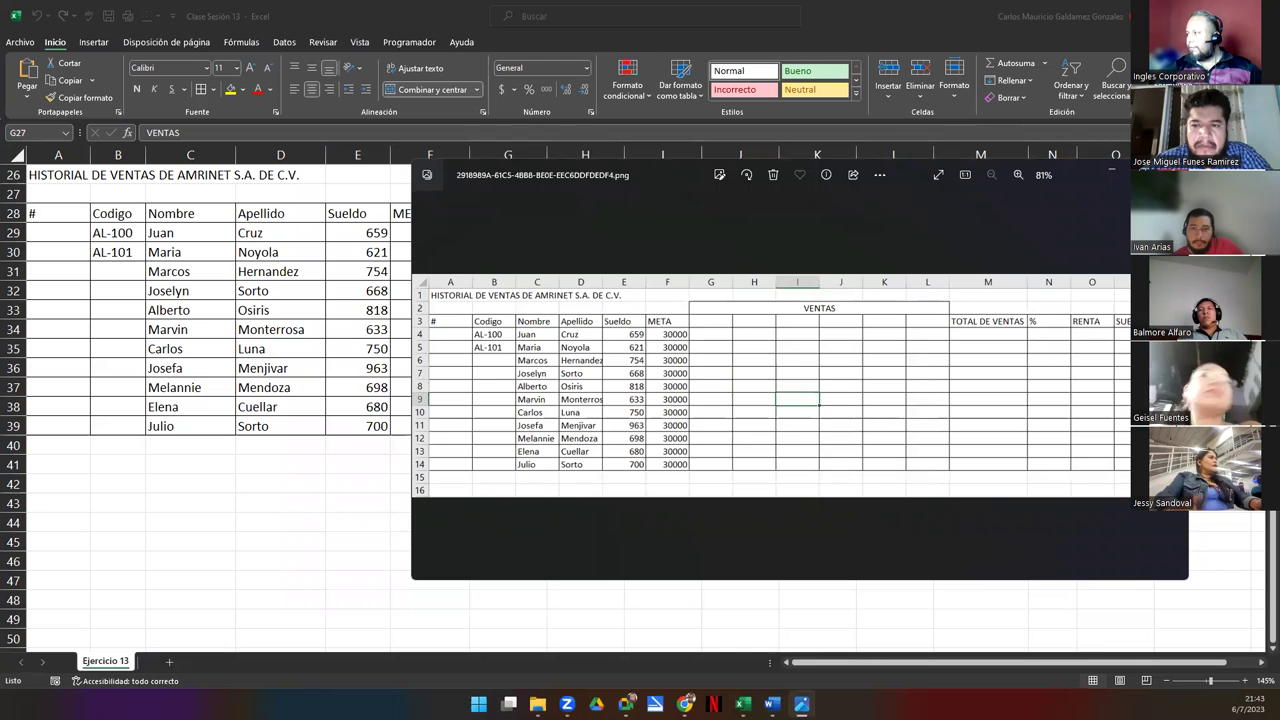
{"action": "left_click", "coordinate": [1165, 172]}
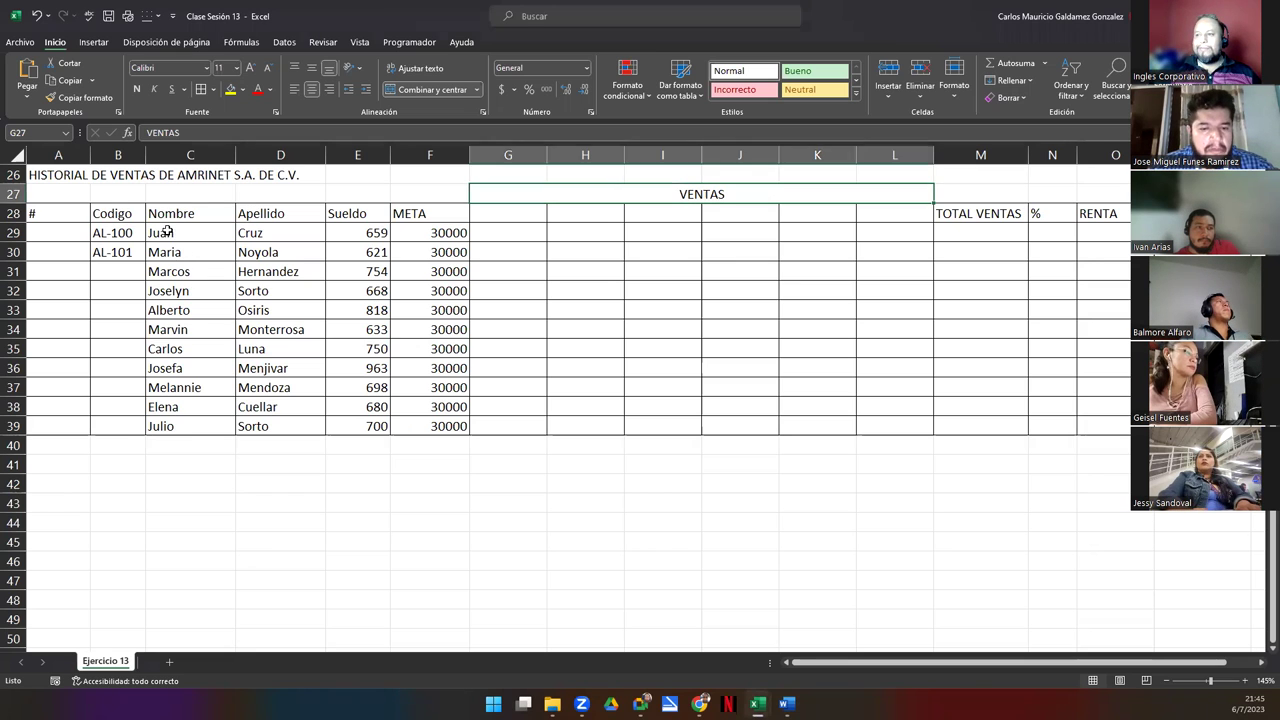
{"action": "left_click_drag", "start_coordinate": [165, 232], "coordinate": [261, 424]}
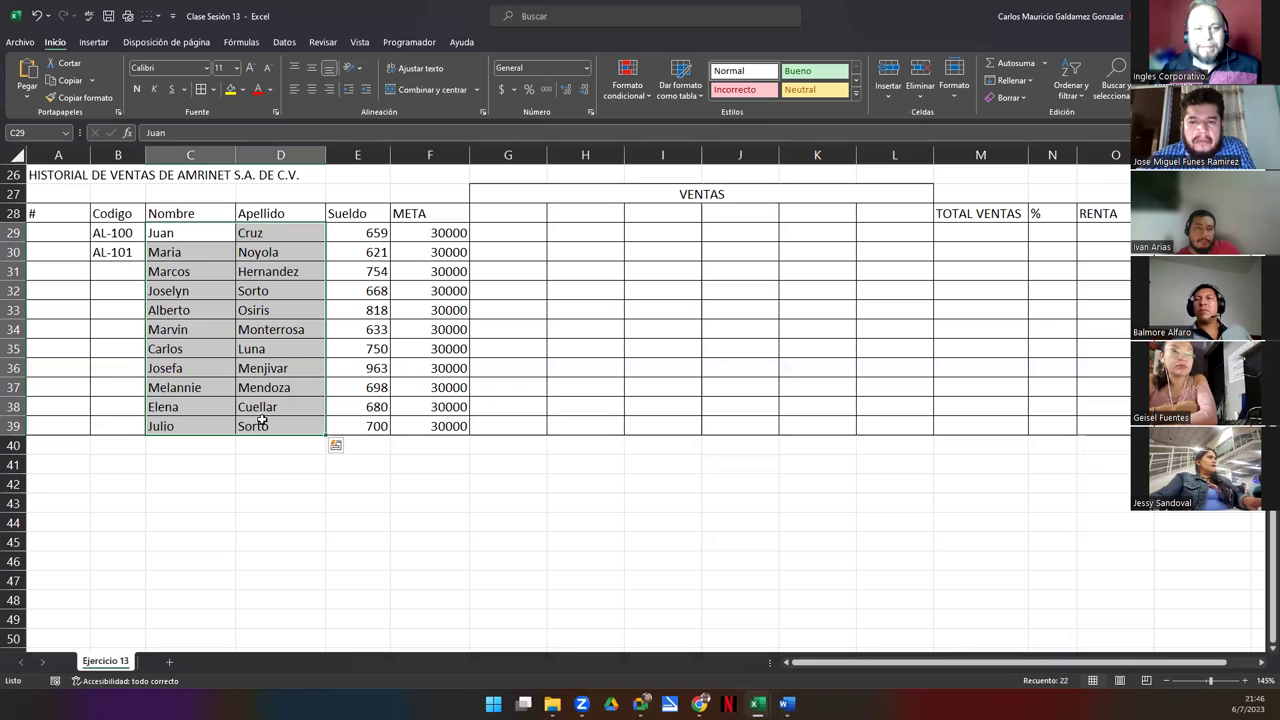
Step: Fill A29:A39 with numbers 1 to 11 and B29:B39 with codes AL-100 to AL-110
{"action": "left_click", "coordinate": [47, 242]}
{"action": "type", "text": "1"}
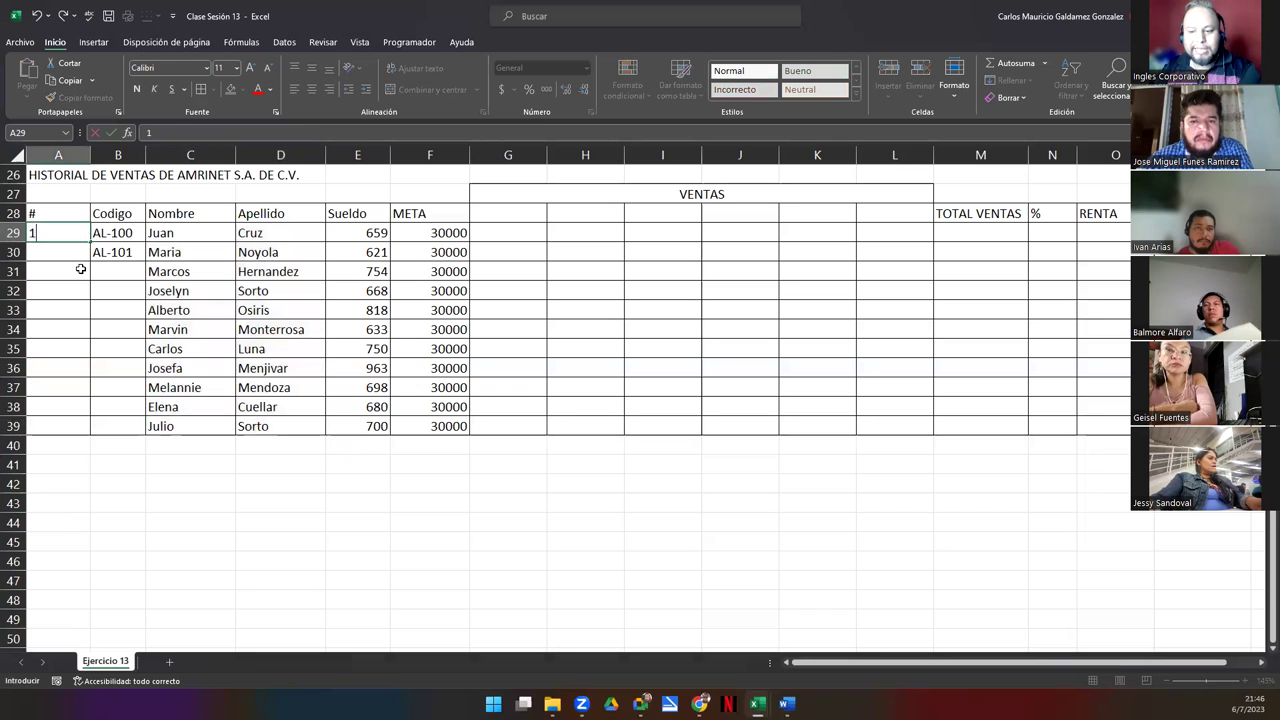
{"action": "key", "text": "Return"}
{"action": "type", "text": "2"}
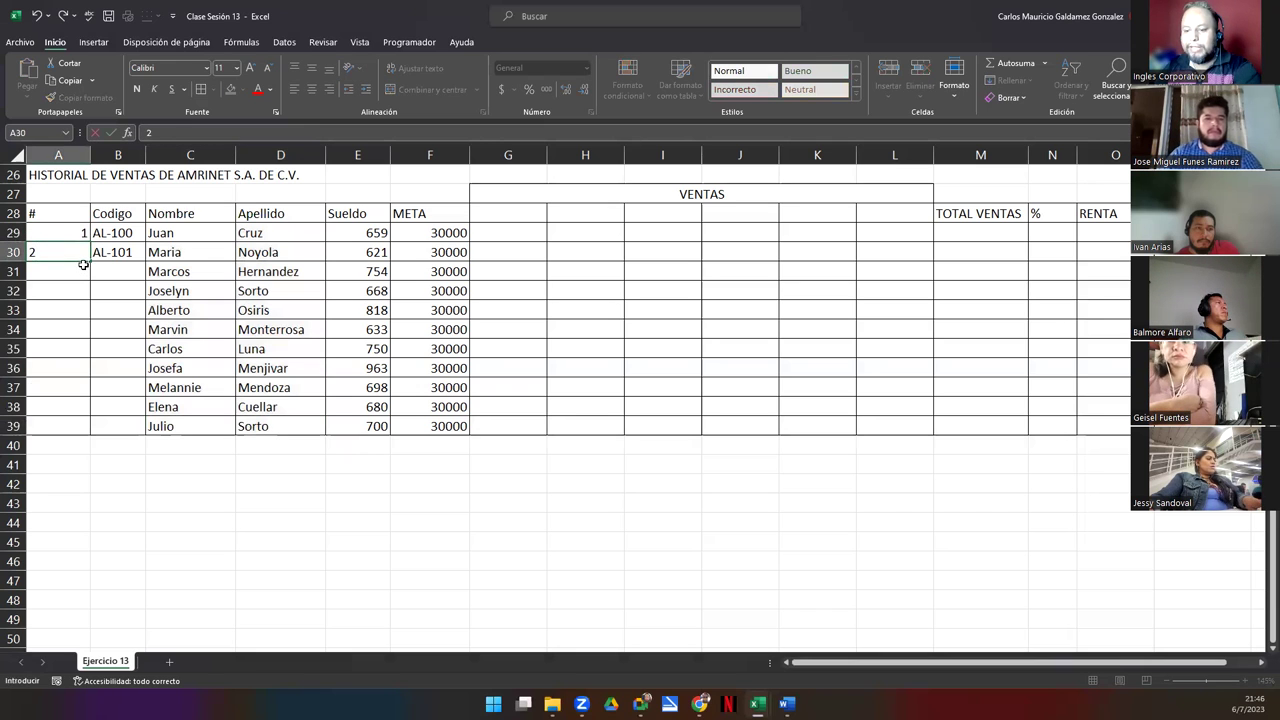
{"action": "key", "text": "Return"}
{"action": "left_click_drag", "start_coordinate": [63, 238], "coordinate": [90, 436]}
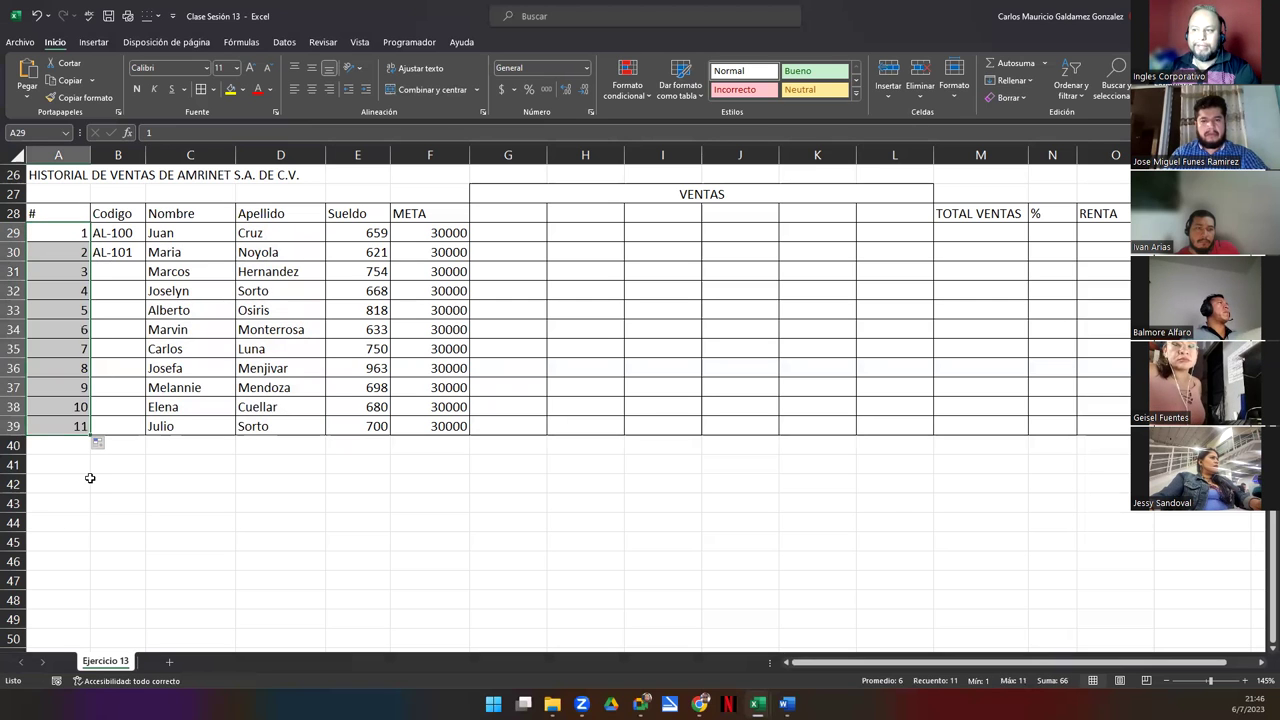
{"action": "left_click_drag", "start_coordinate": [122, 232], "coordinate": [146, 436]}
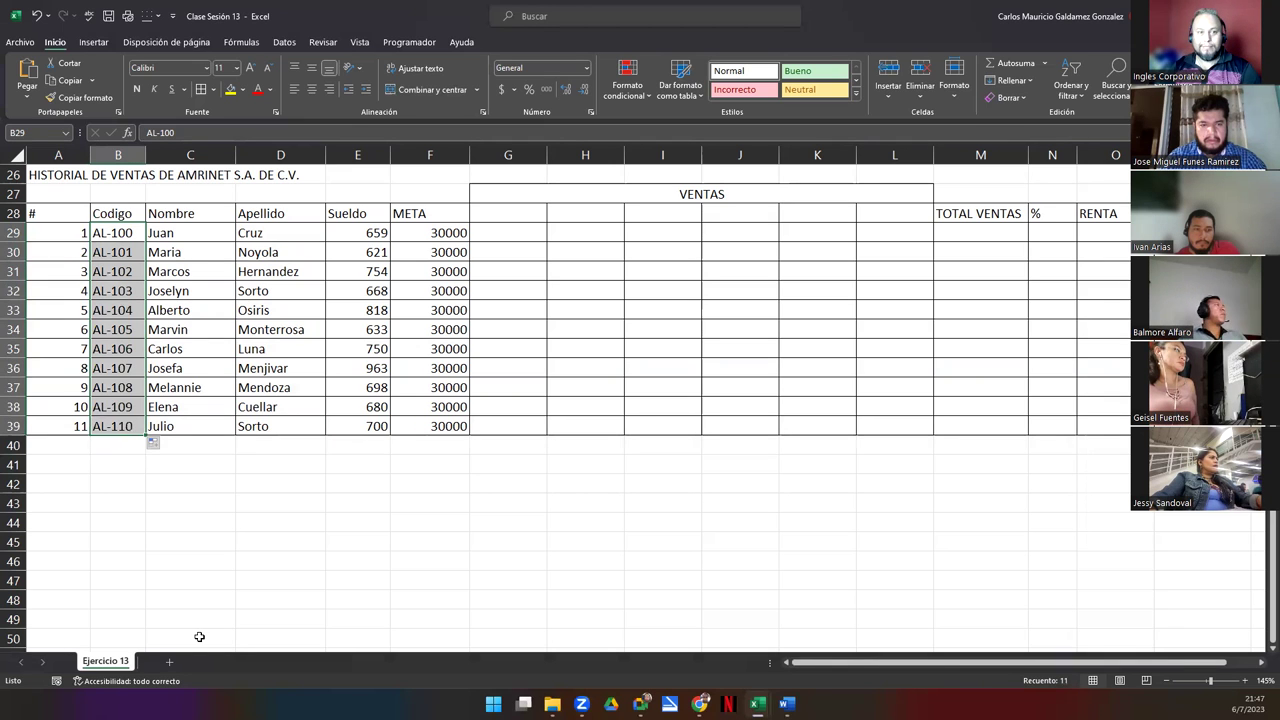
{"action": "left_click", "coordinate": [519, 210]}
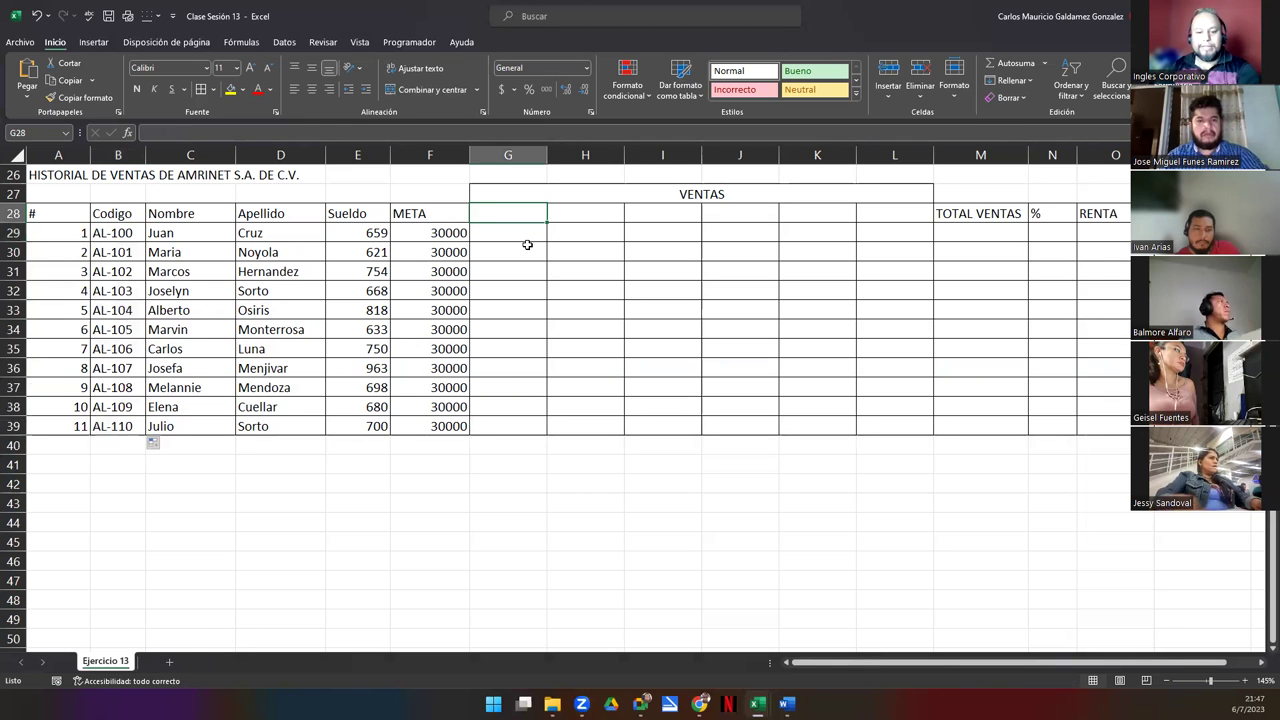
Step: Enter Enero in G28 and auto-fill Febrero through Junio across H28:L28
{"action": "type", "text": "Enero"}
{"action": "left_click", "coordinate": [523, 209]}
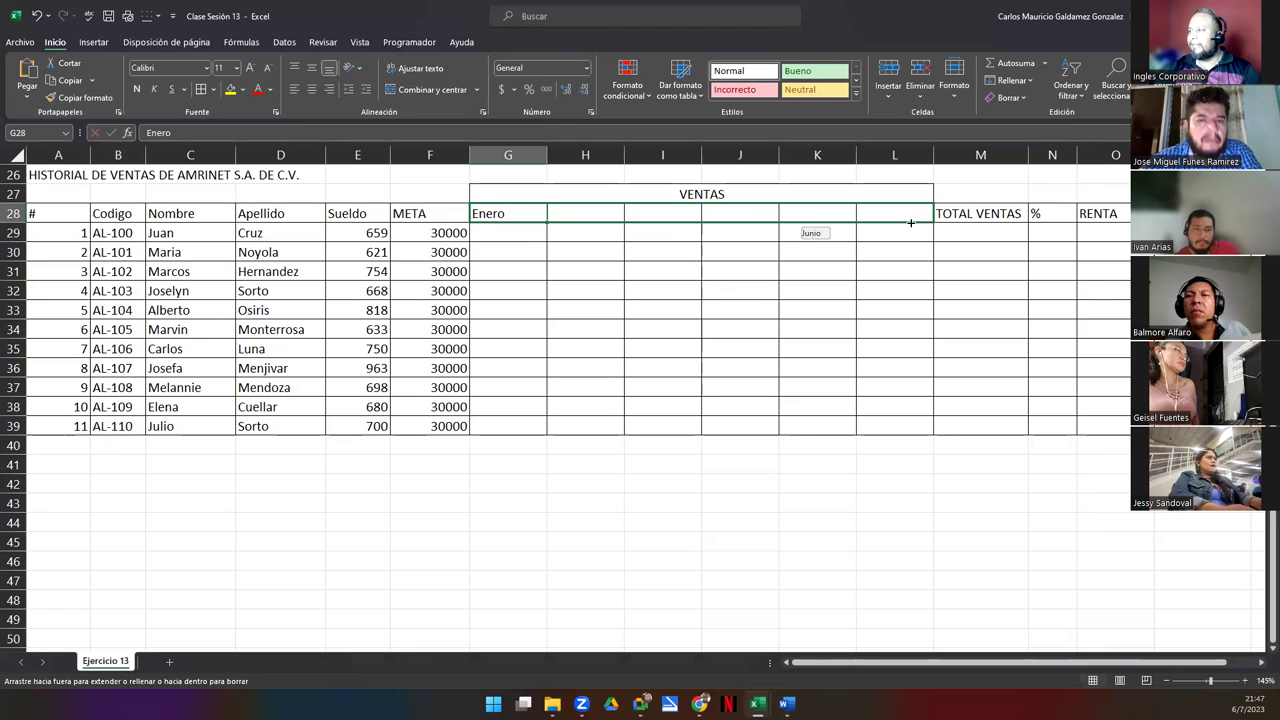
{"action": "left_click_drag", "start_coordinate": [547, 224], "coordinate": [893, 222]}
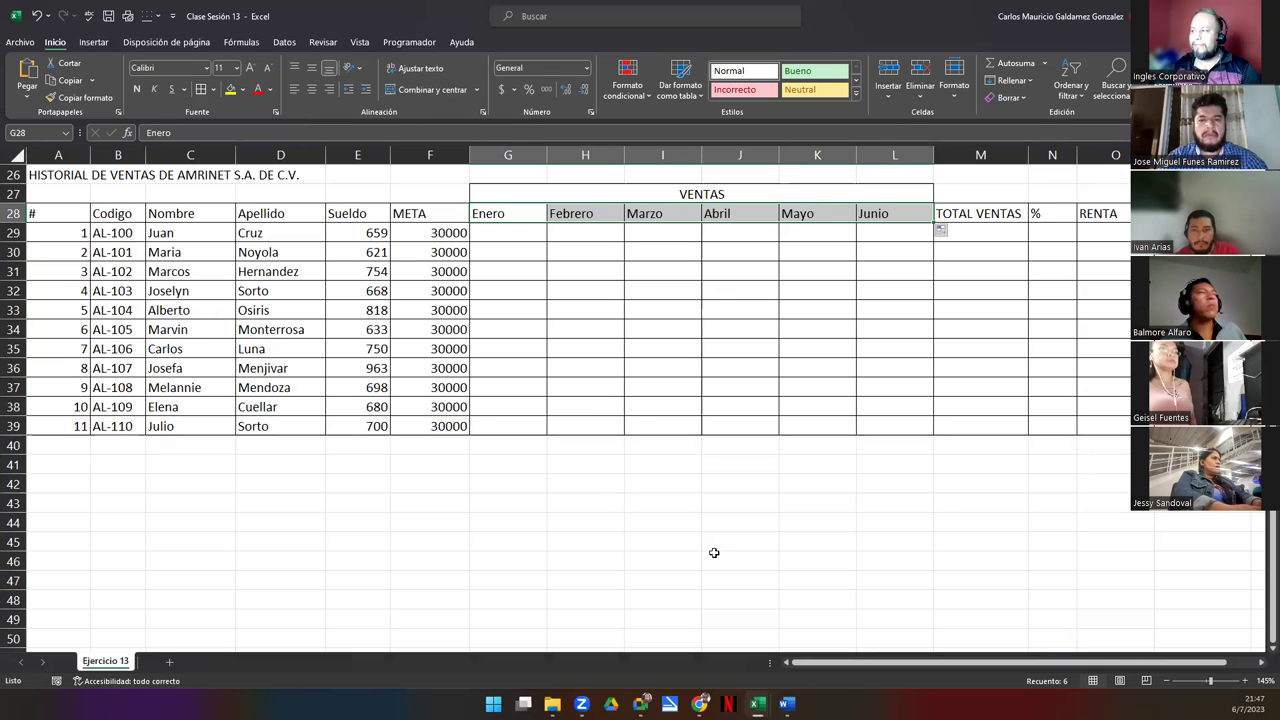
{"action": "left_click", "coordinate": [590, 396]}
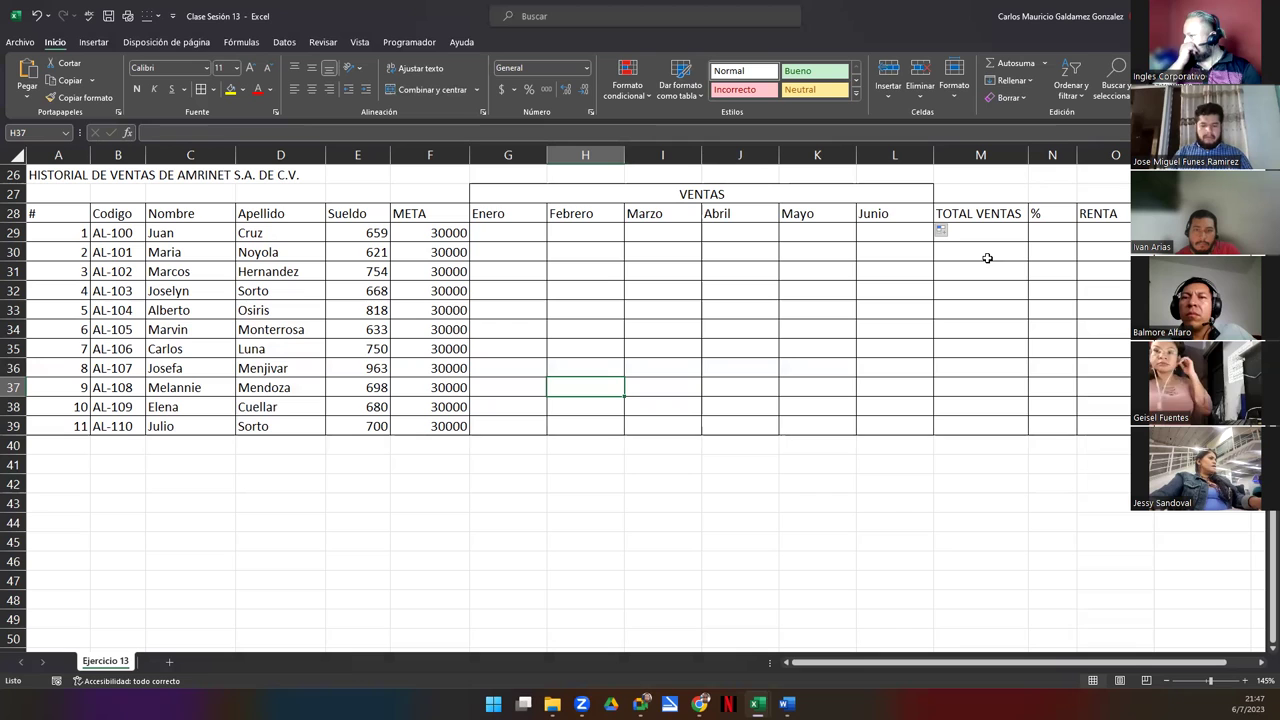
Step: Start a SUMA formula in M29 over the first employee's monthly sales G29:L29
{"action": "left_click", "coordinate": [1046, 240]}
{"action": "left_click", "coordinate": [981, 229]}
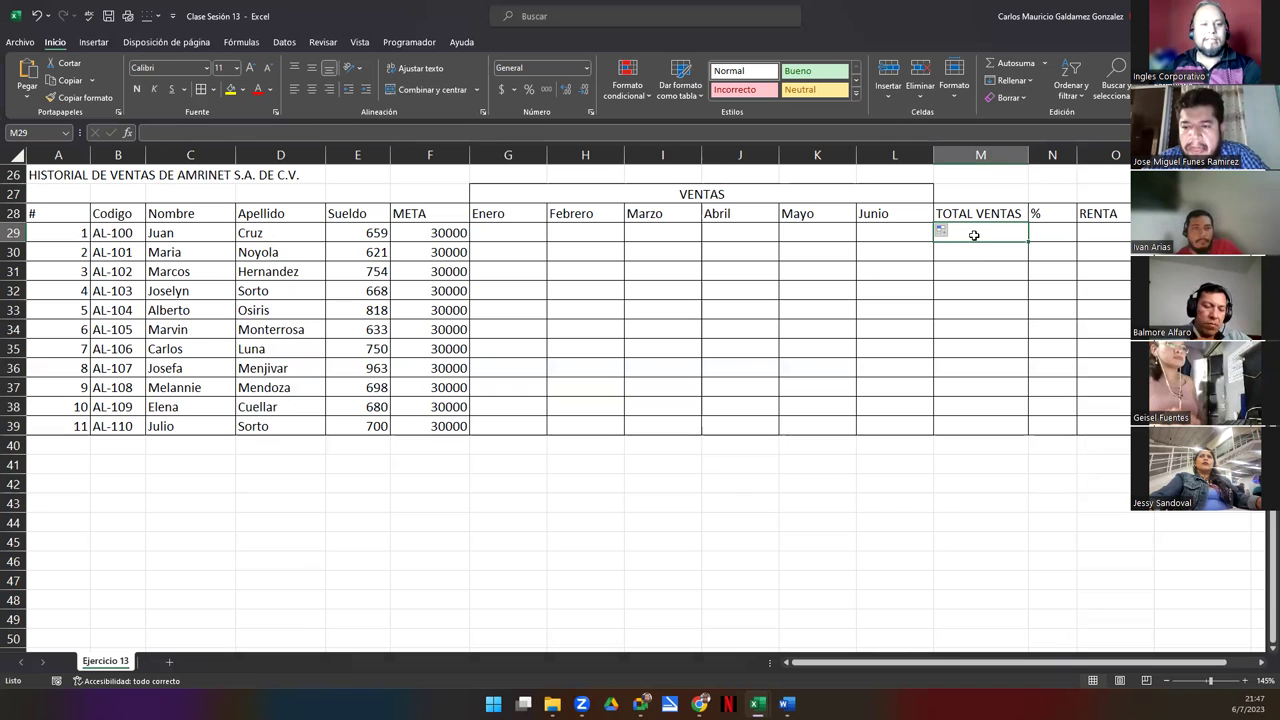
{"action": "type", "text": "="}
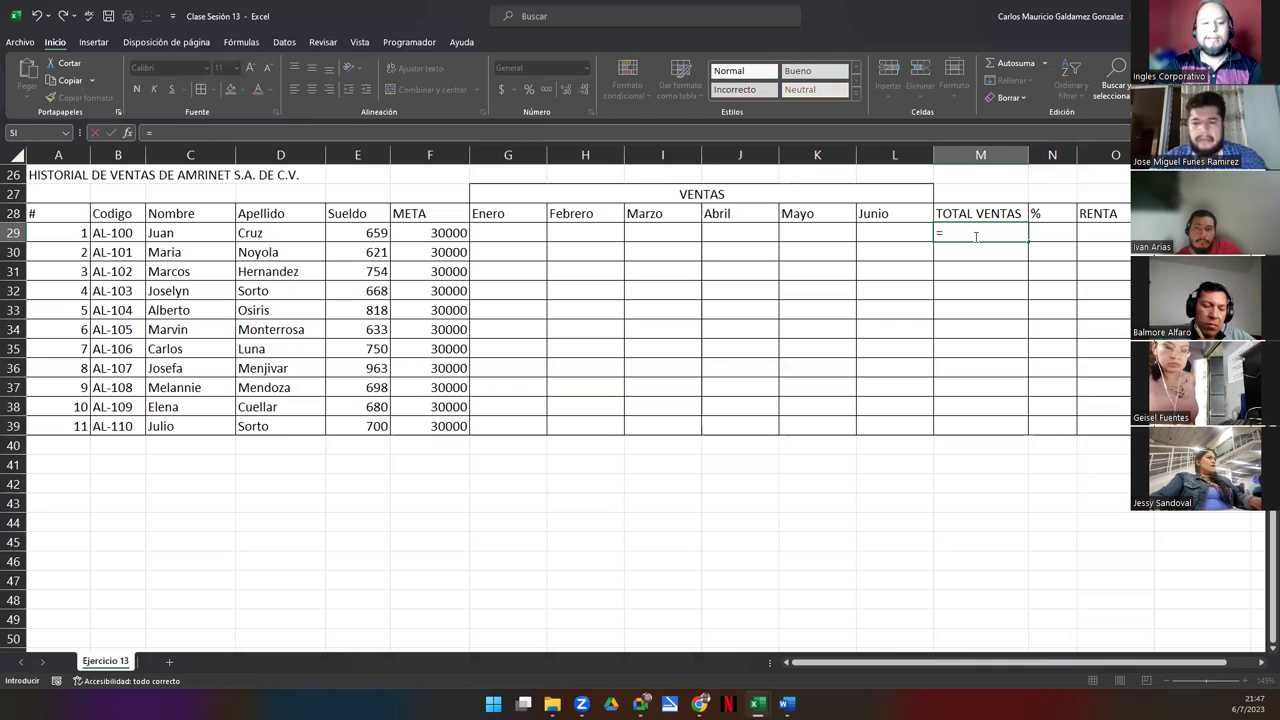
{"action": "type", "text": "suma"}
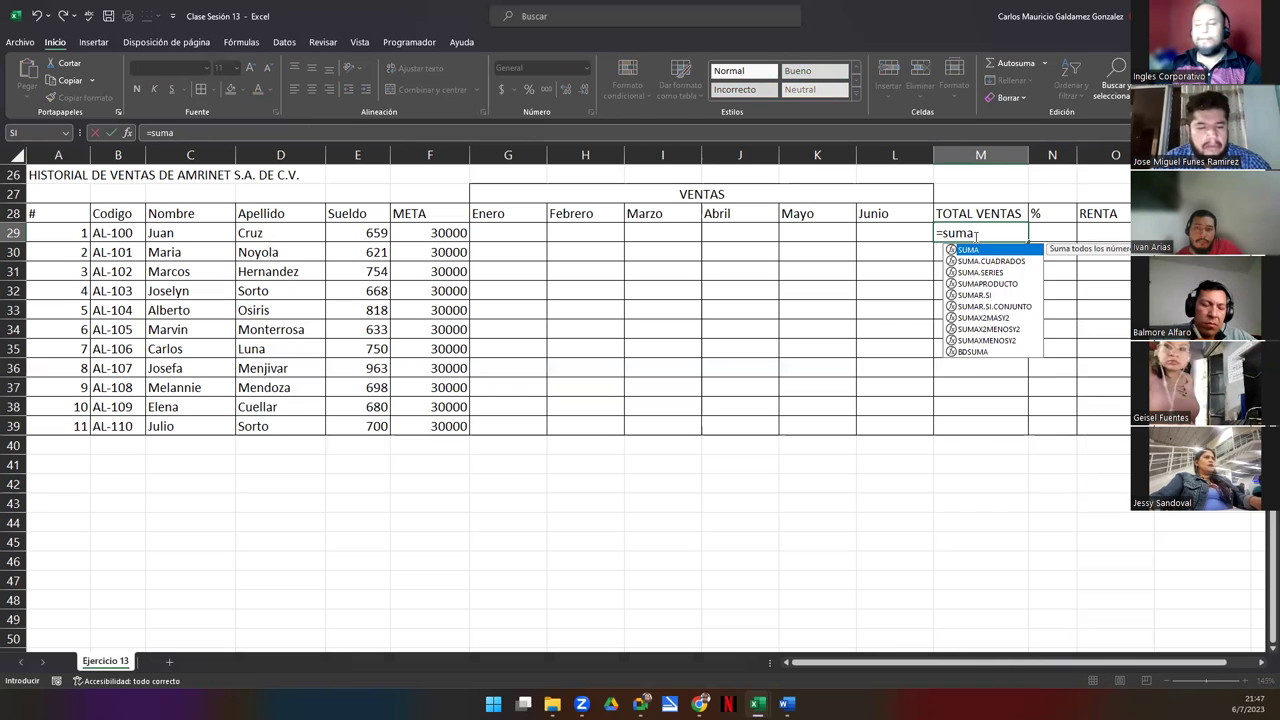
{"action": "key", "text": "Tab"}
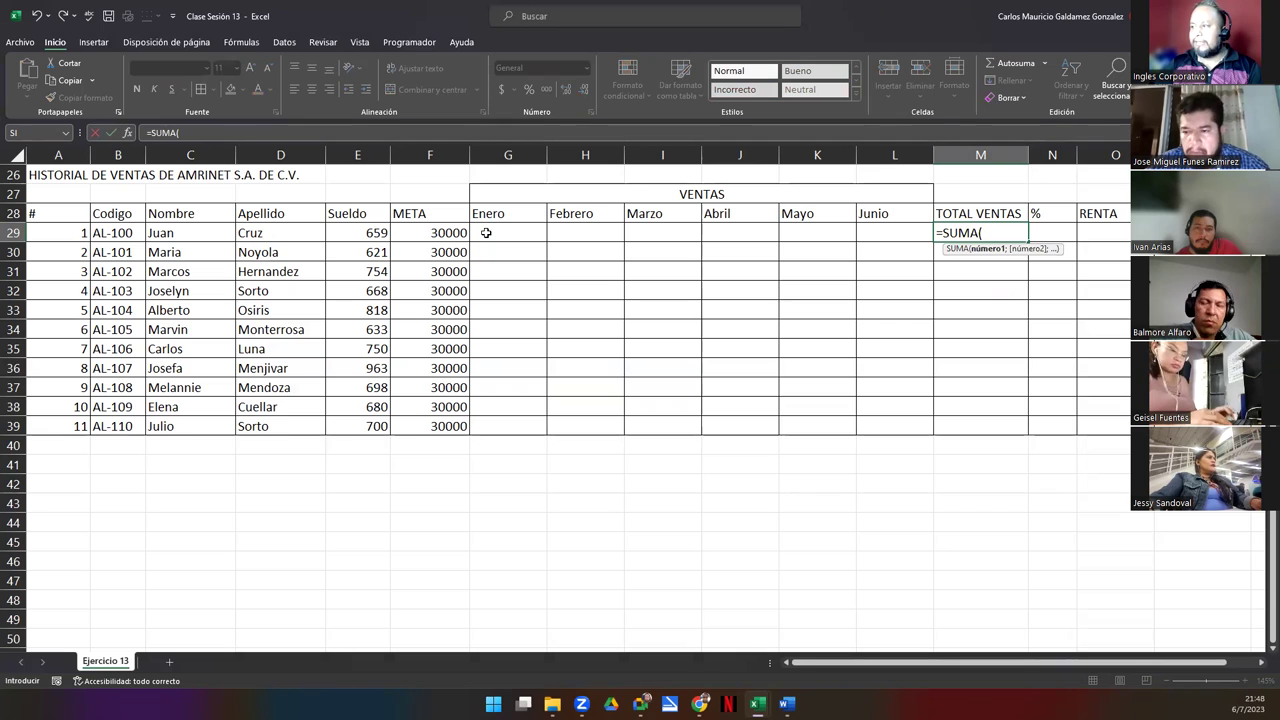
{"action": "left_click_drag", "start_coordinate": [485, 233], "coordinate": [900, 237]}
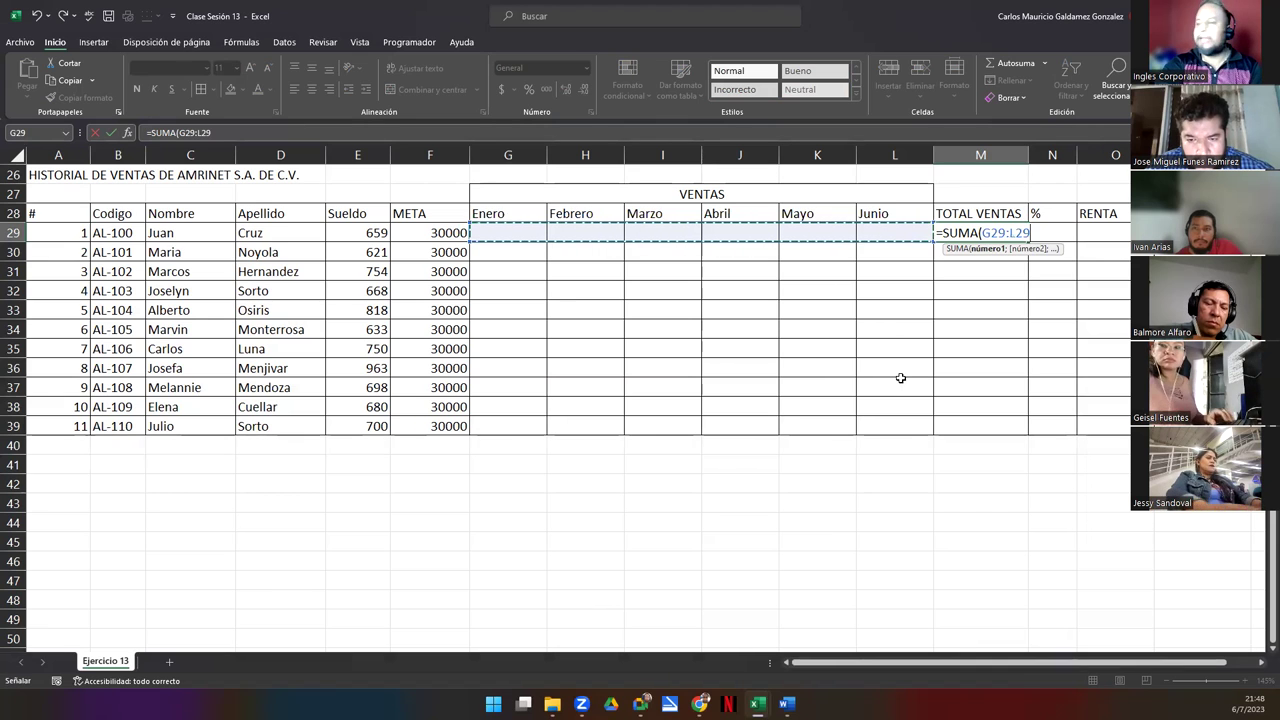
{"action": "type", "text": ")"}
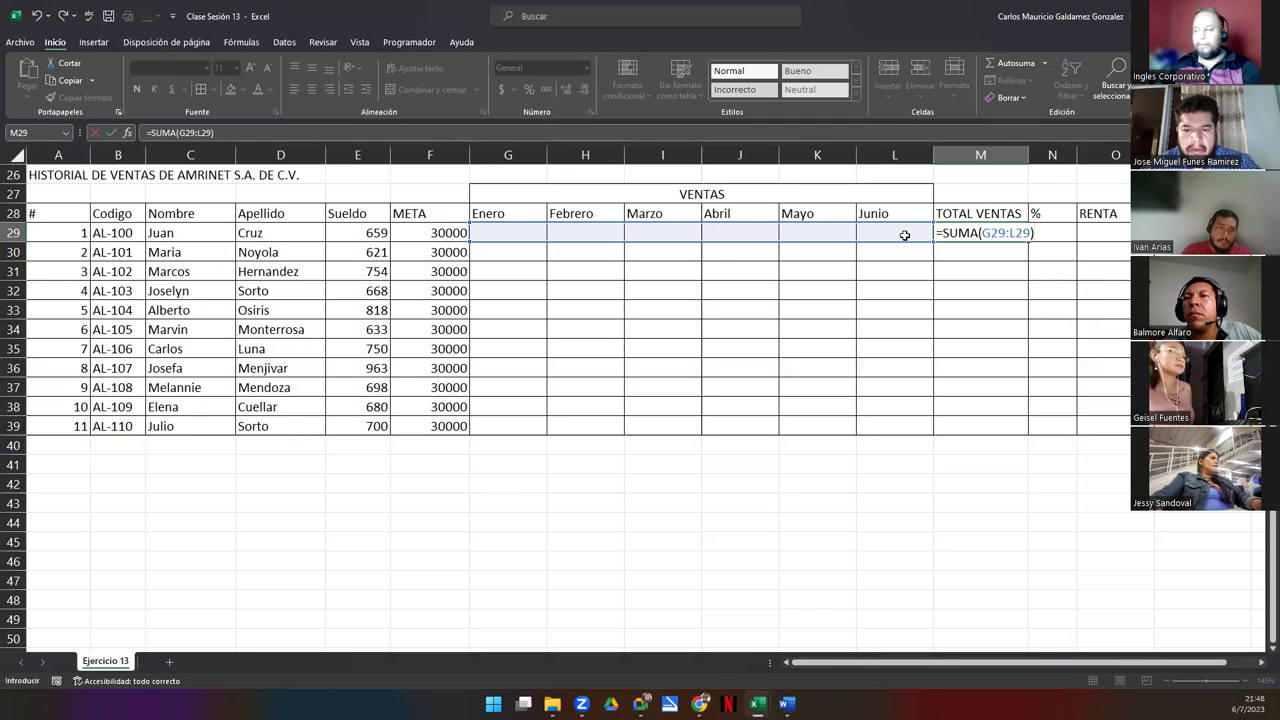
Step: Rewrite M29 as =SUMA(G29:L29) and confirm it, showing a total of 0
{"action": "key", "text": "BackSpace"}
{"action": "key", "text": "BackSpace"}
{"action": "key", "text": "BackSpace"}
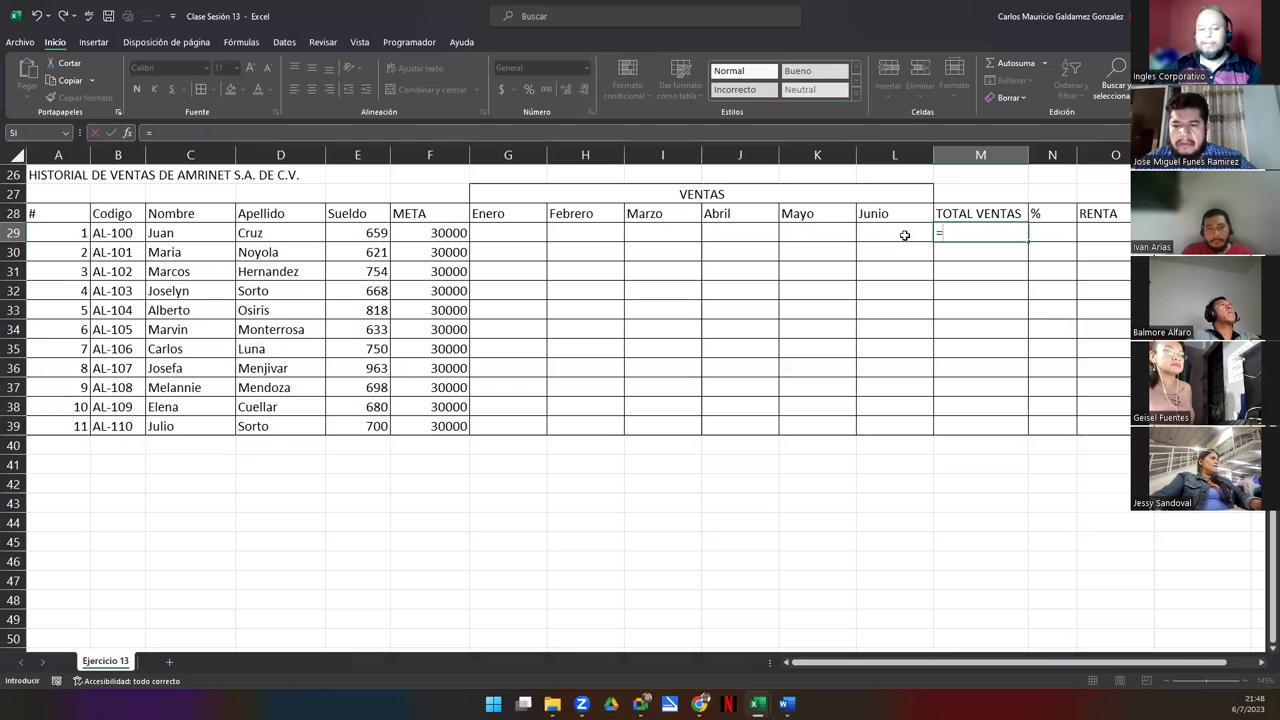
{"action": "type", "text": "sum"}
{"action": "key", "text": "Tab"}
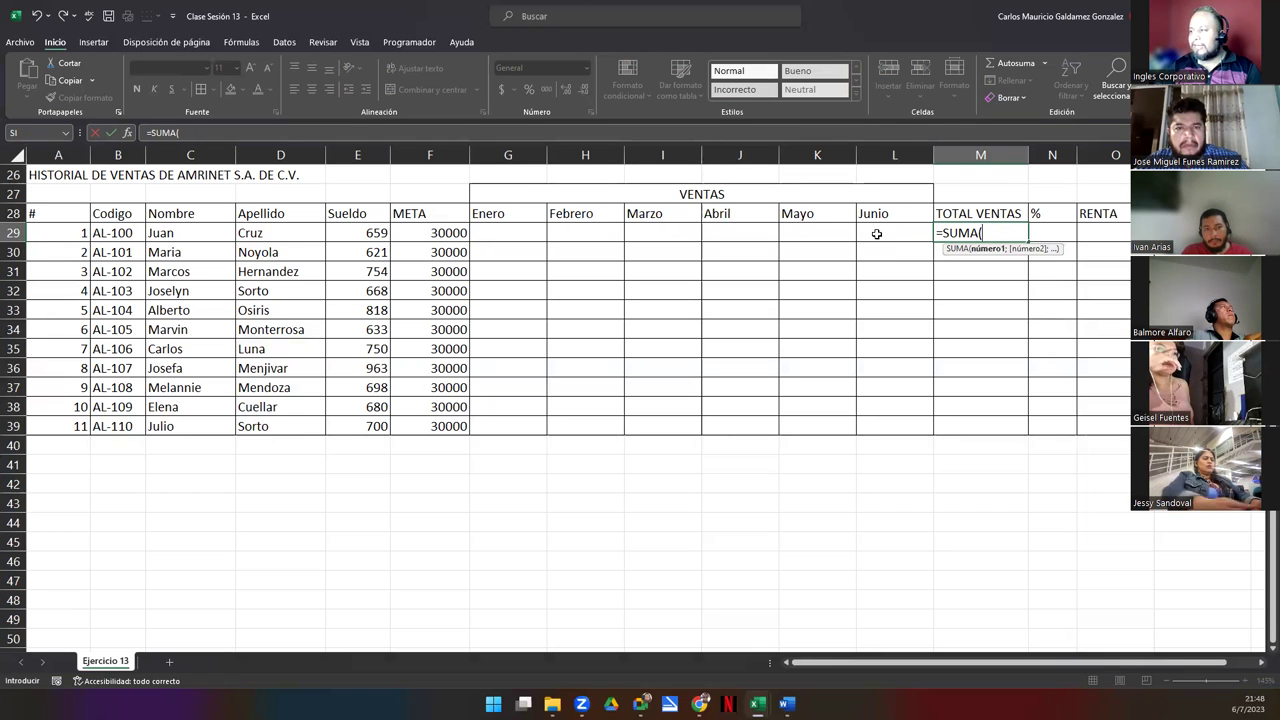
{"action": "left_click", "coordinate": [505, 232]}
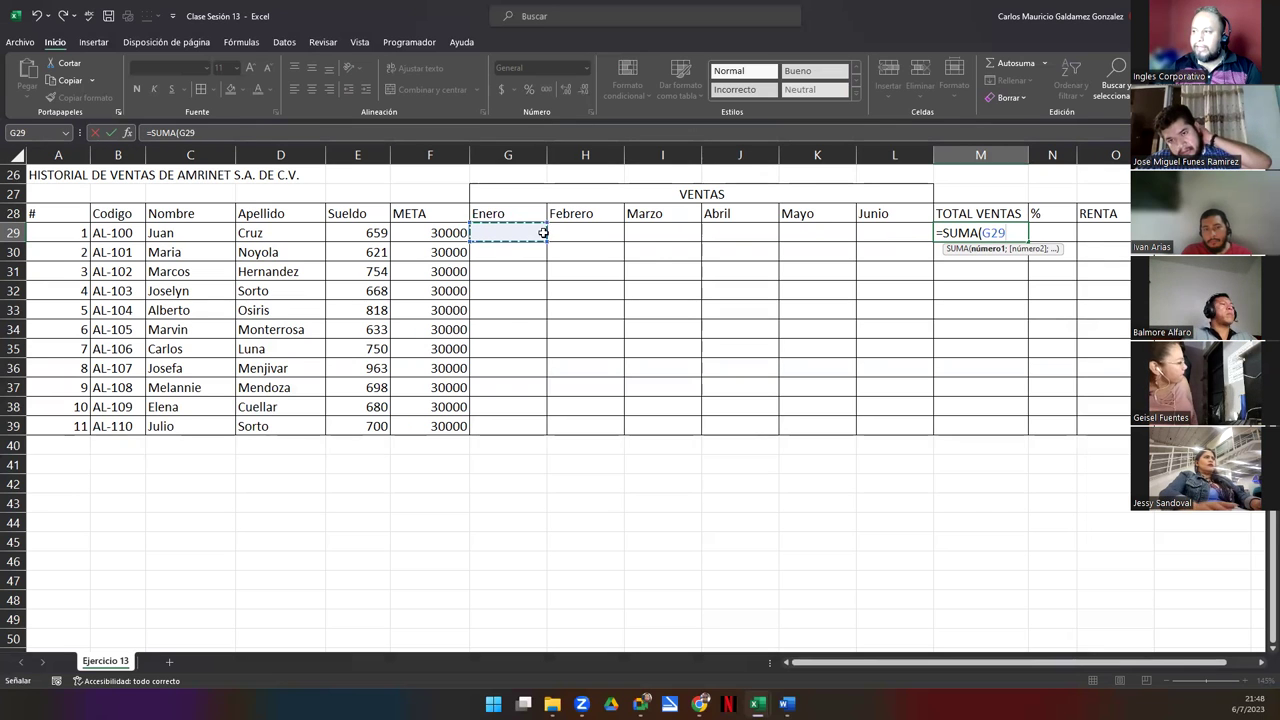
{"action": "left_click_drag", "start_coordinate": [505, 232], "coordinate": [889, 232]}
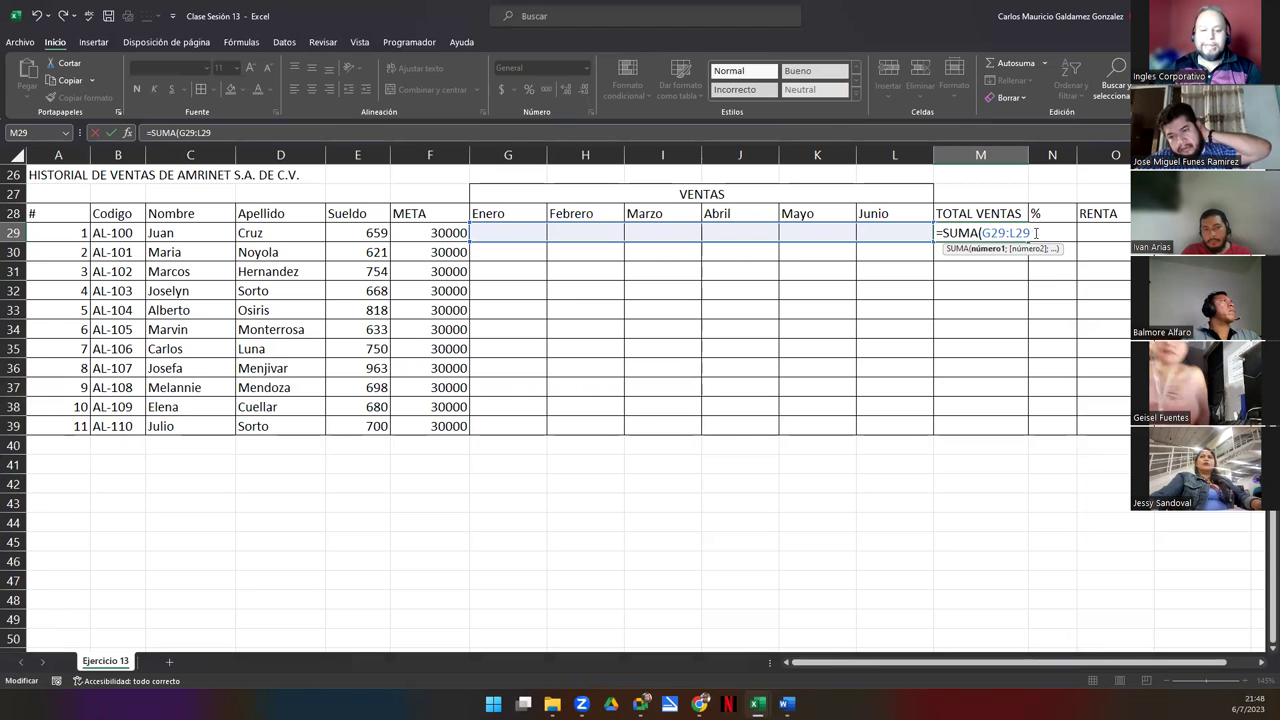
{"action": "type", "text": ")"}
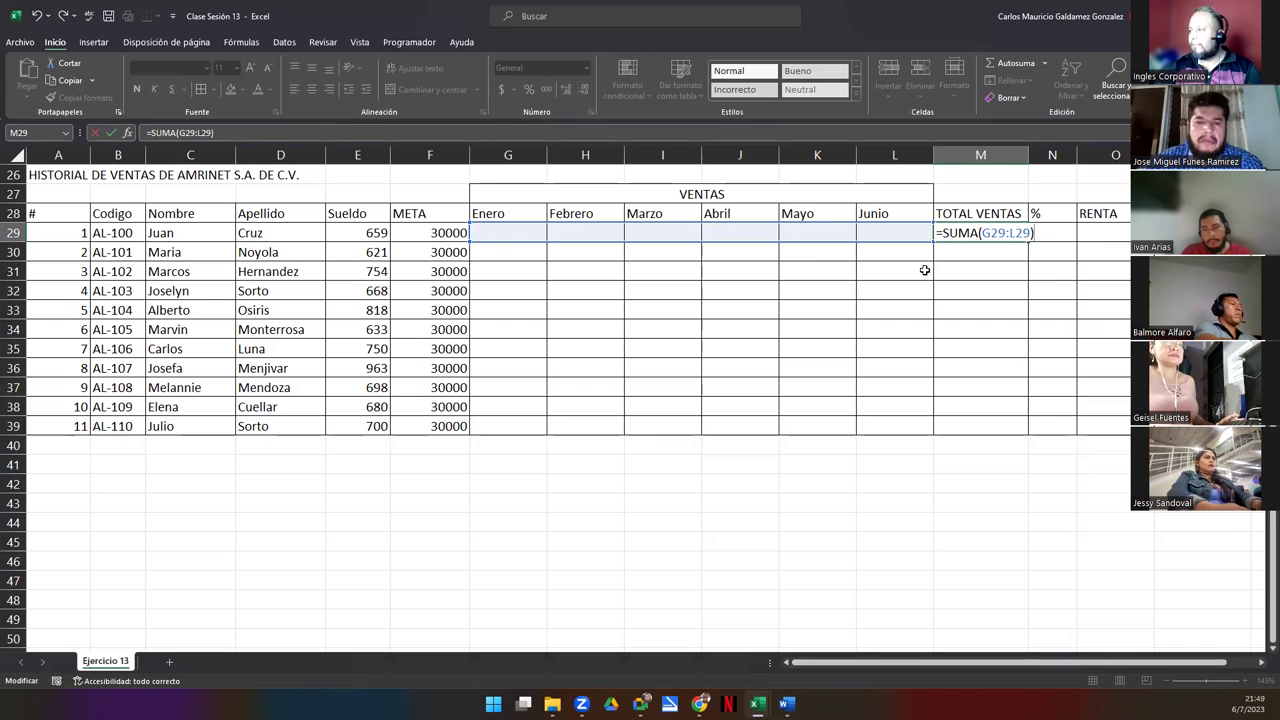
{"action": "key", "text": "Return"}
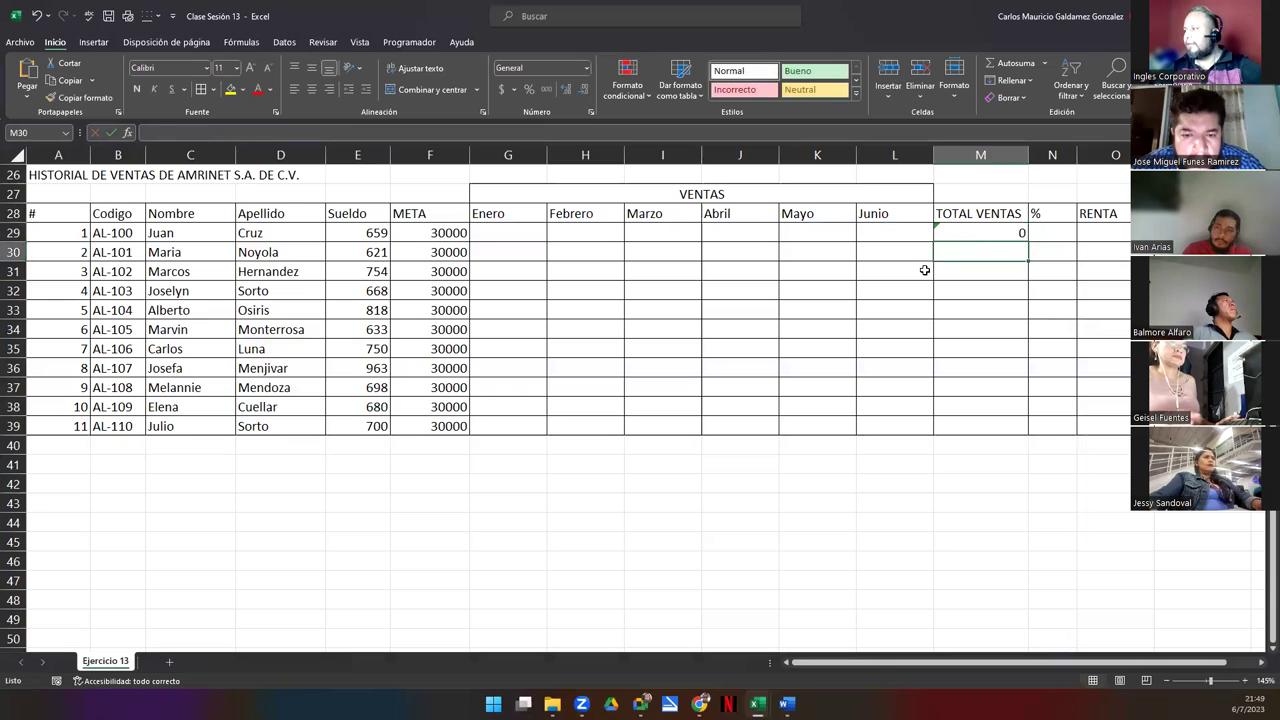
Step: Apply Contabilidad format to M29, the Sueldo-to-TOTAL VENTAS values and the RENTA column
{"action": "left_click", "coordinate": [972, 231]}
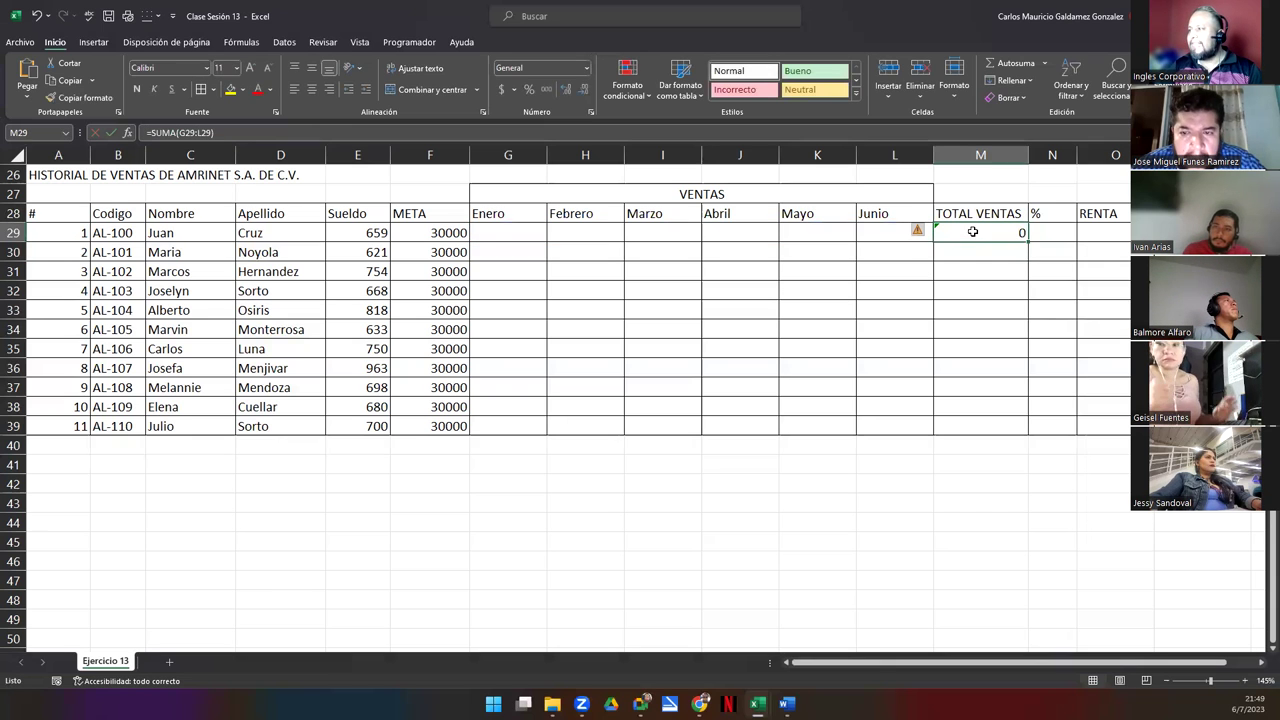
{"action": "left_click", "coordinate": [585, 70]}
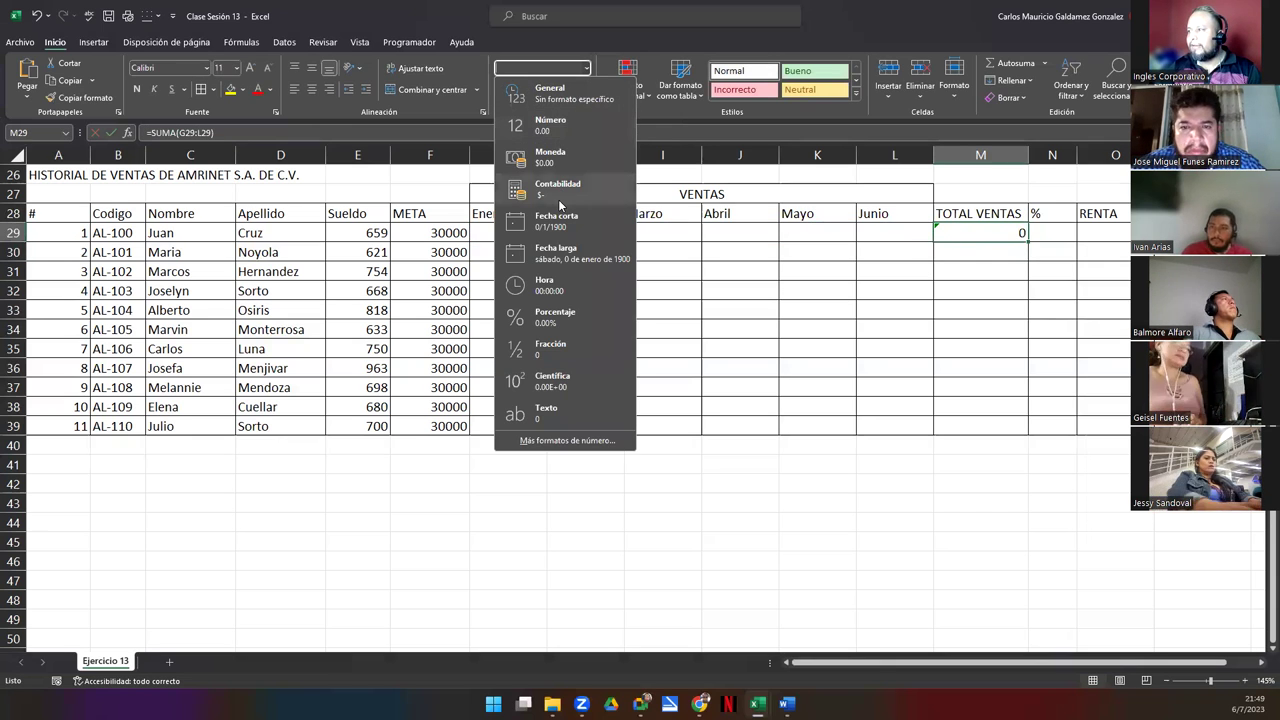
{"action": "left_click", "coordinate": [559, 190]}
{"action": "mouse_move", "coordinate": [509, 248]}
{"action": "left_mouse_down"}
{"action": "mouse_move", "coordinate": [1120, 397]}
{"action": "mouse_move", "coordinate": [991, 426]}
{"action": "left_mouse_up"}
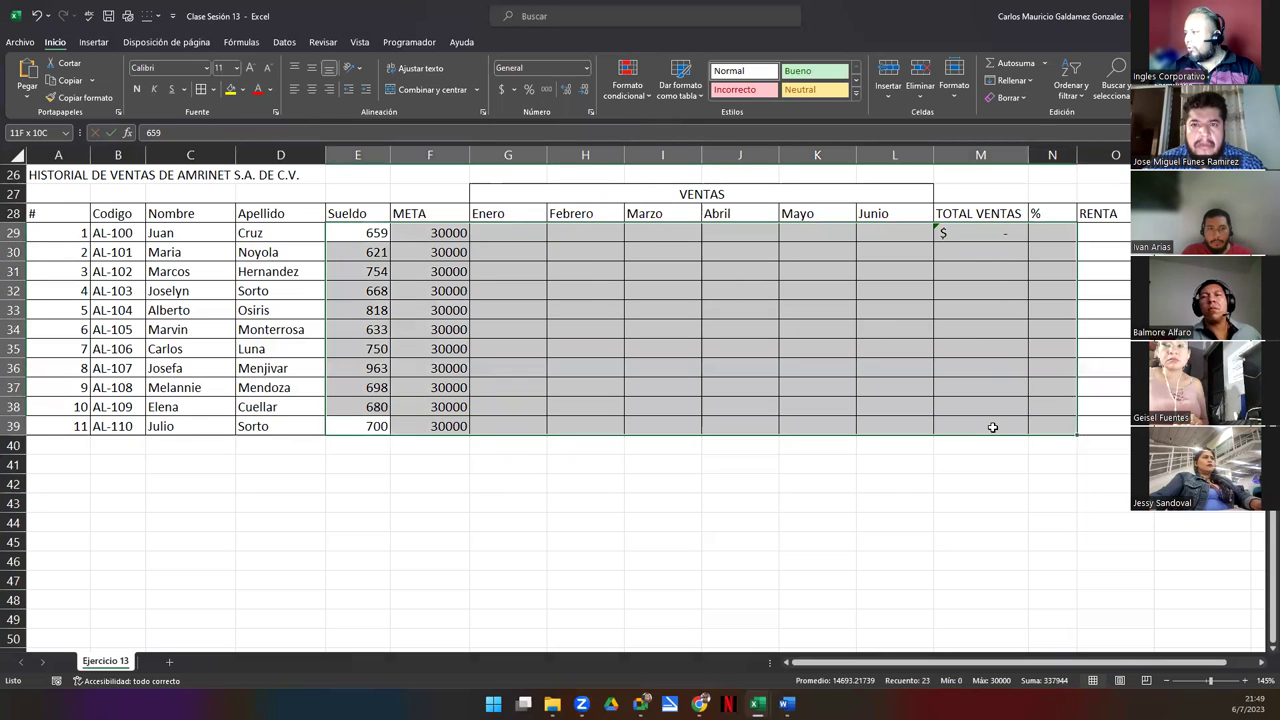
{"action": "left_click_drag", "start_coordinate": [1108, 234], "coordinate": [1108, 252]}
{"action": "key", "text": "shift+Down"}
{"action": "key", "text": "shift+Down"}
{"action": "key", "text": "shift+Down"}
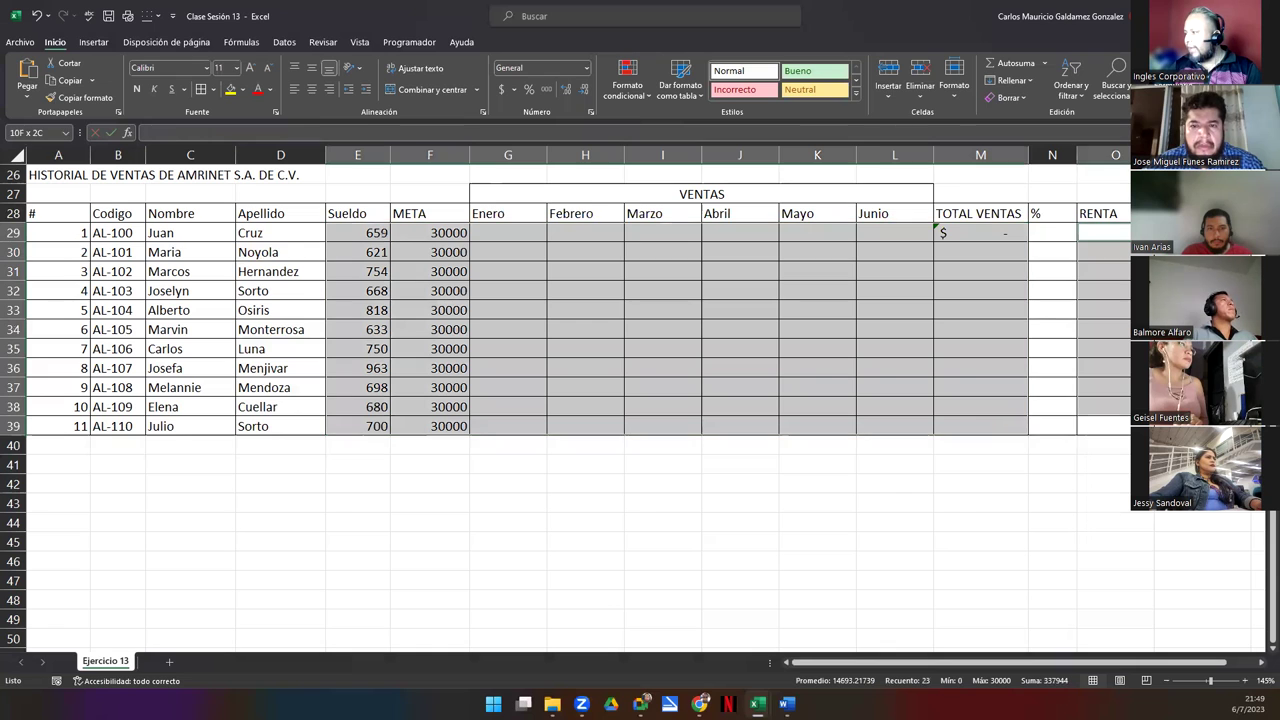
{"action": "key", "text": "shift+Down"}
{"action": "key", "text": "shift+Down"}
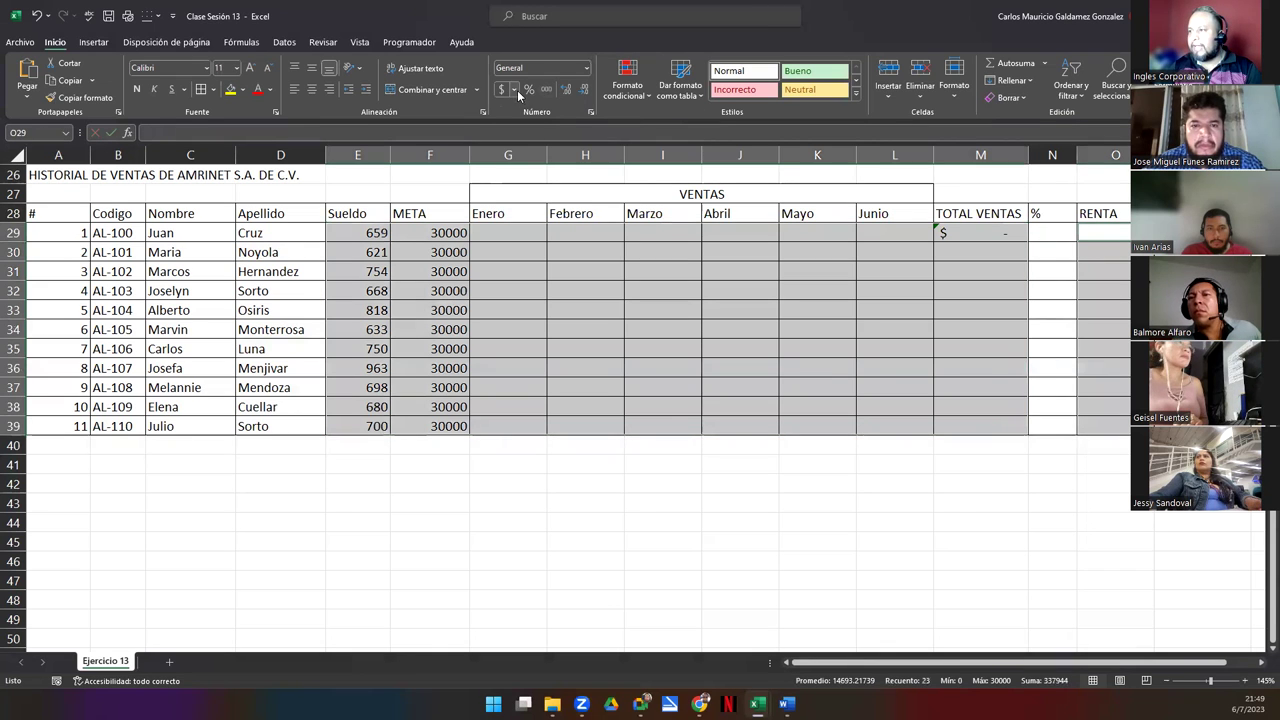
{"action": "left_click", "coordinate": [585, 69]}
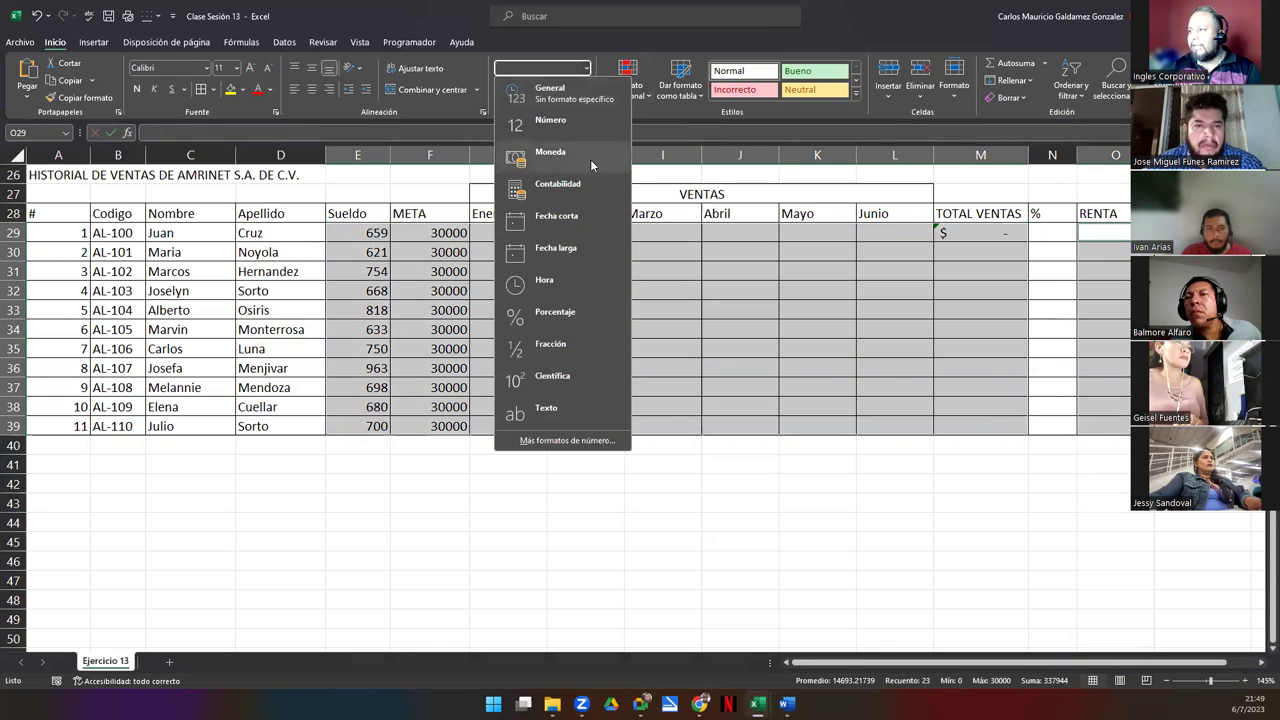
{"action": "left_click", "coordinate": [584, 194]}
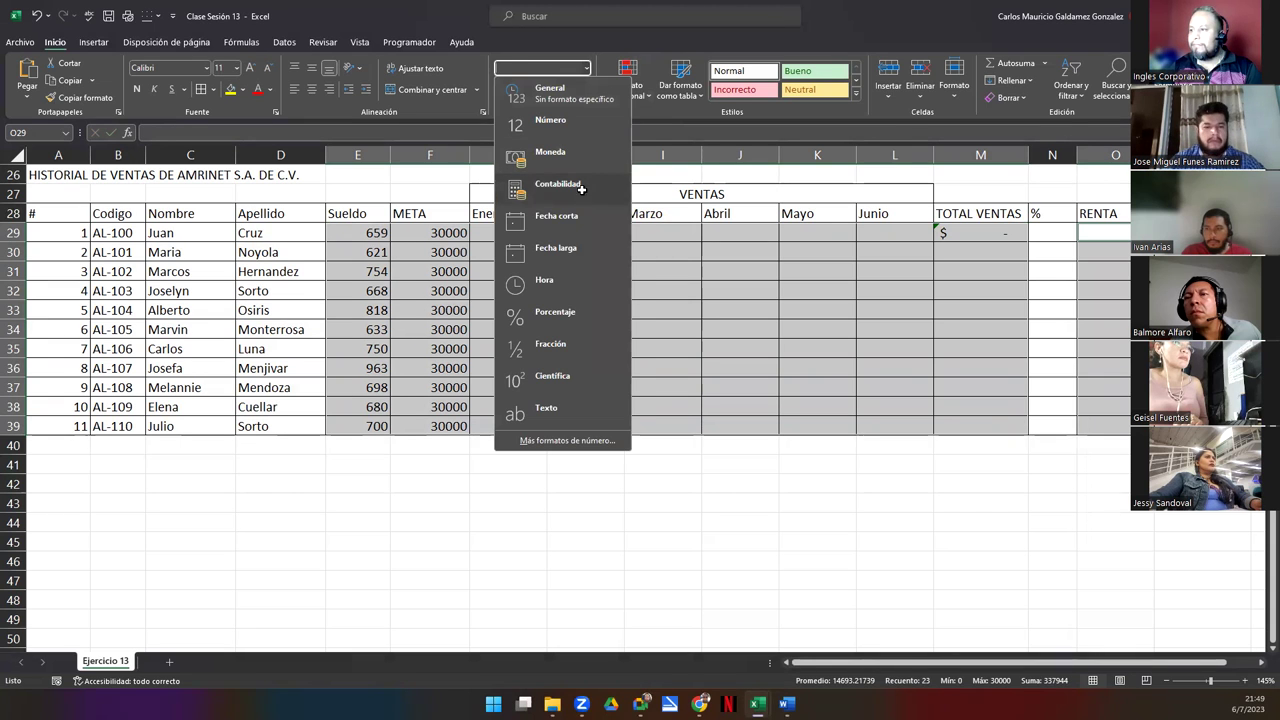
Step: Format the % column N29:N39 as Porcentaje
{"action": "left_click", "coordinate": [955, 235]}
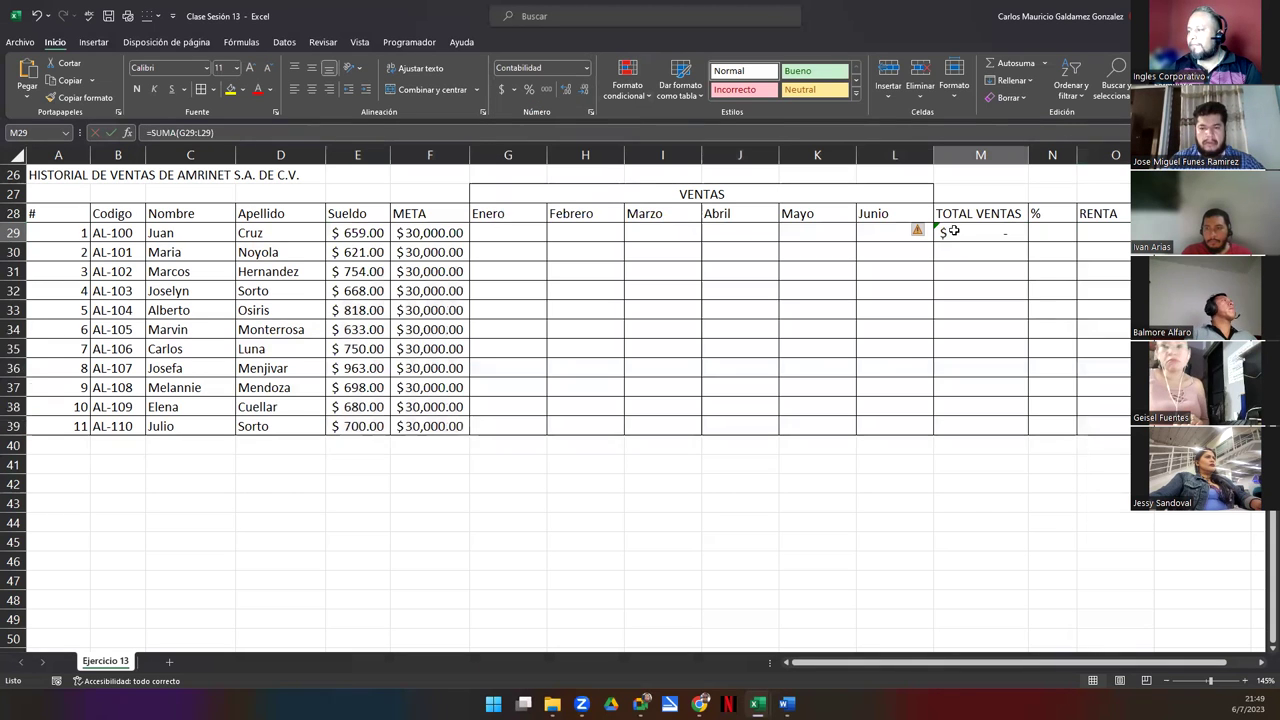
{"action": "left_click_drag", "start_coordinate": [1044, 232], "coordinate": [1050, 426]}
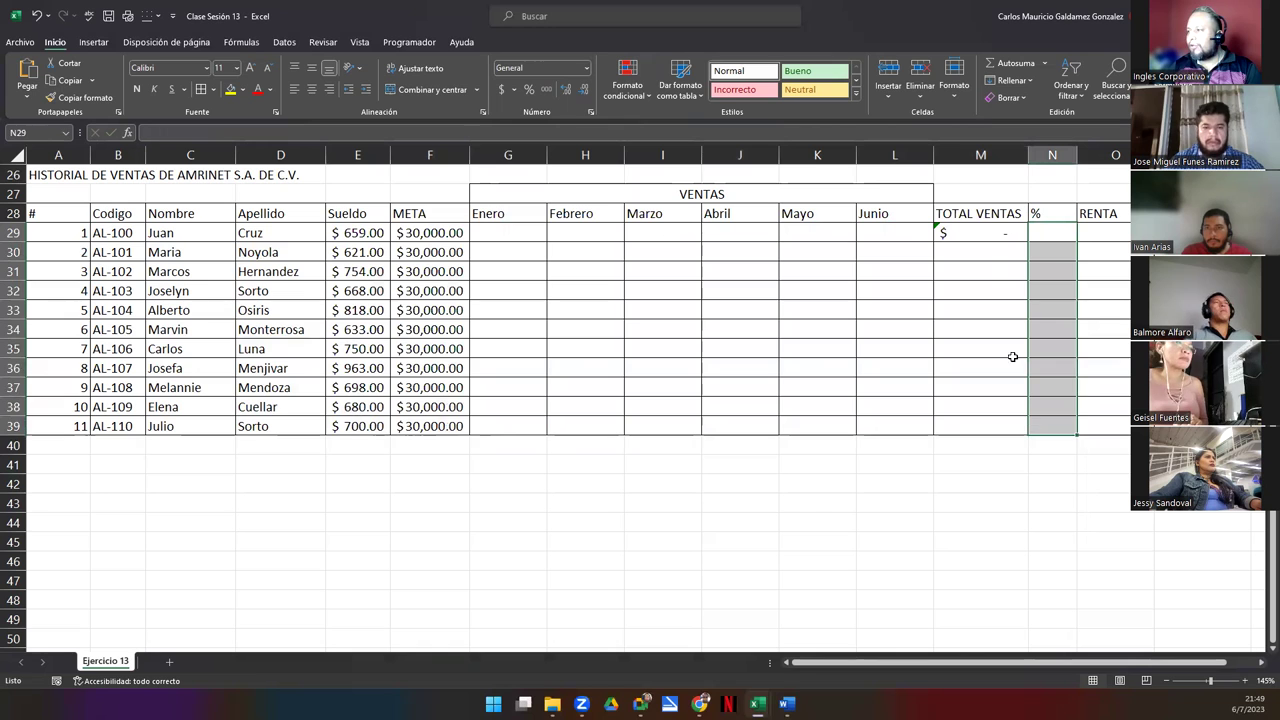
{"action": "left_click", "coordinate": [586, 68]}
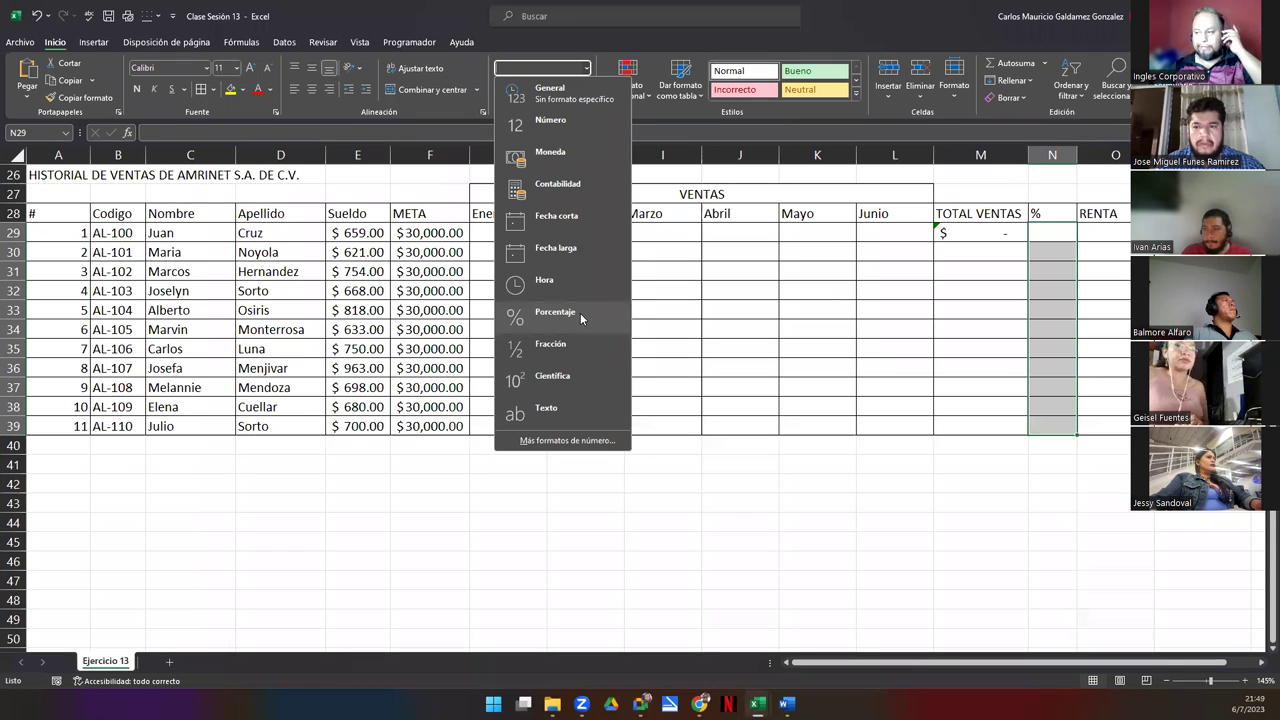
{"action": "left_click", "coordinate": [580, 313]}
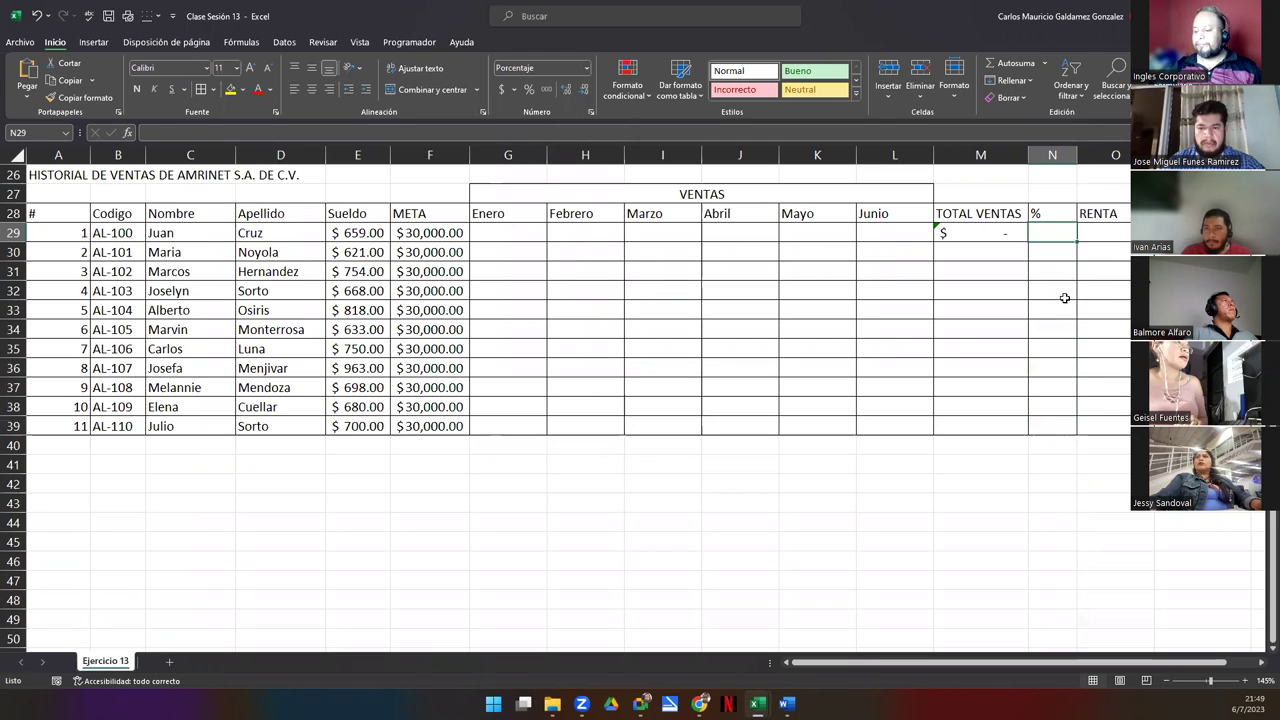
Step: Copy the TOTAL VENTAS SUMA formula from M29 down to M39
{"action": "left_click", "coordinate": [961, 235]}
{"action": "left_click_drag", "start_coordinate": [1027, 242], "coordinate": [1000, 430]}
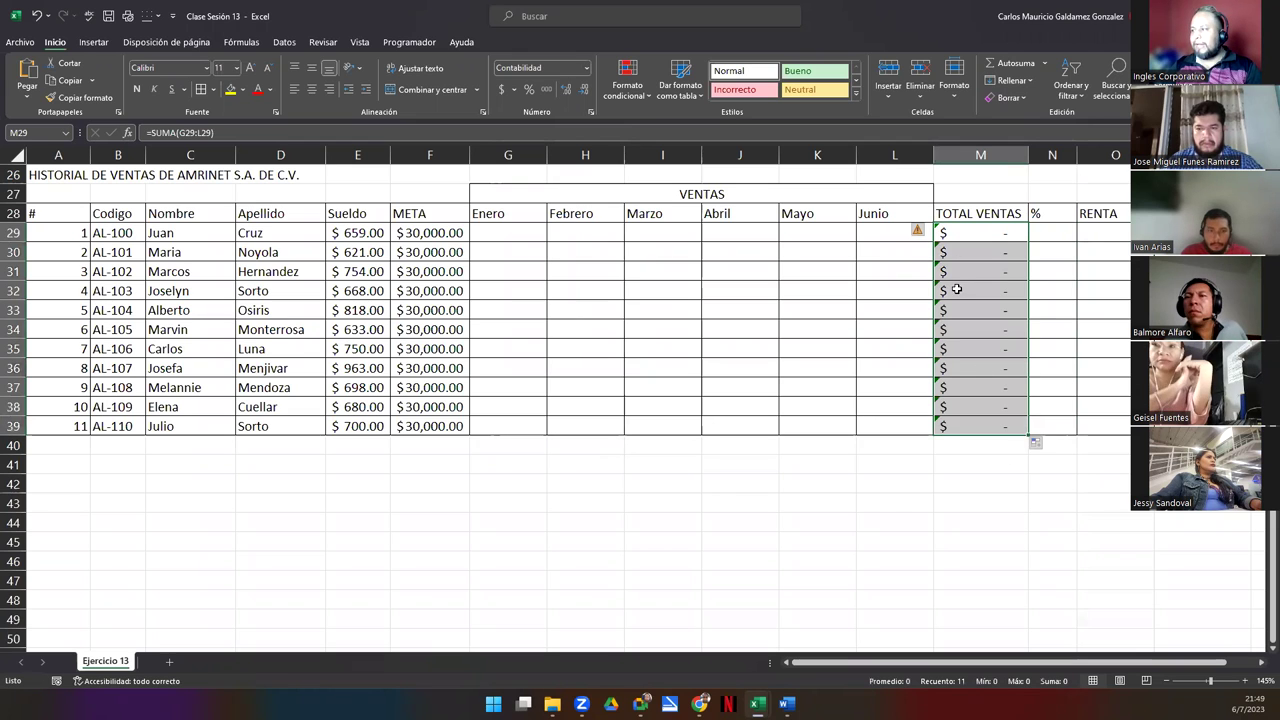
{"action": "mouse_move", "coordinate": [507, 232]}
{"action": "left_mouse_down"}
{"action": "mouse_move", "coordinate": [914, 228]}
{"action": "mouse_move", "coordinate": [889, 244]}
{"action": "left_mouse_up"}
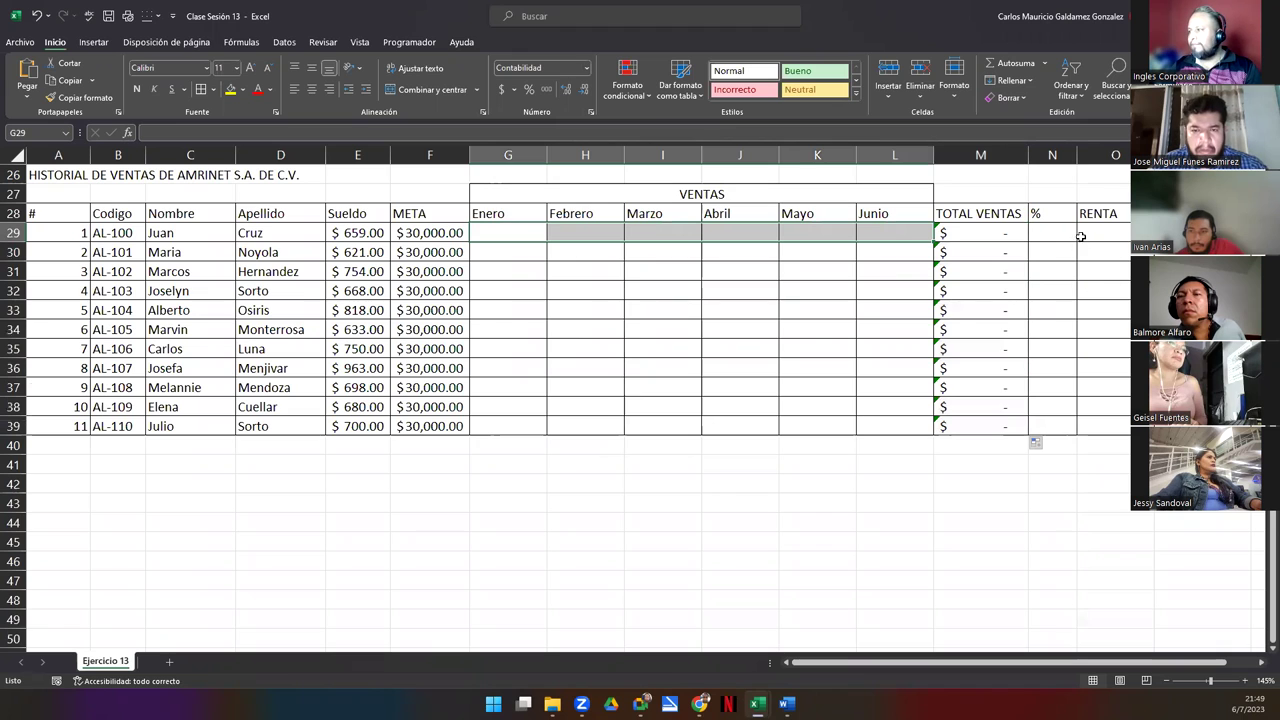
{"action": "left_click", "coordinate": [1041, 232]}
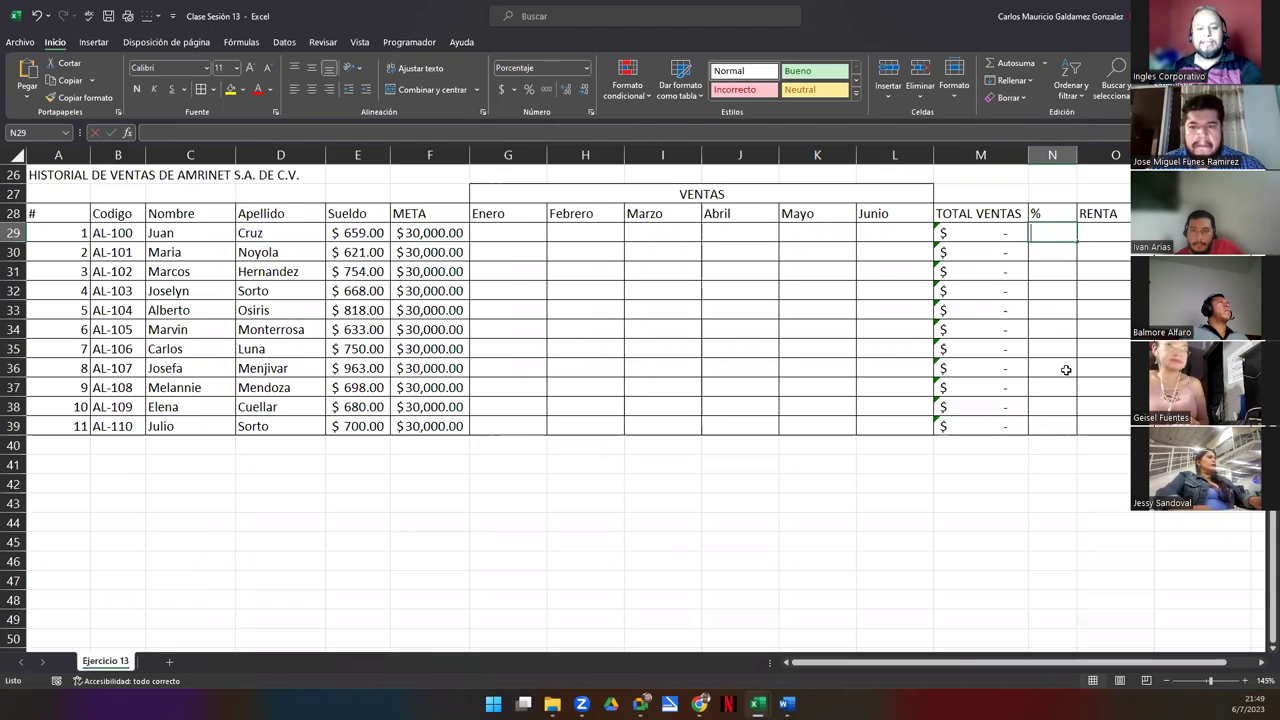
Step: Enter 15% in N29 and fill it down to N39
{"action": "type", "text": "15%"}
{"action": "key", "text": "Return"}
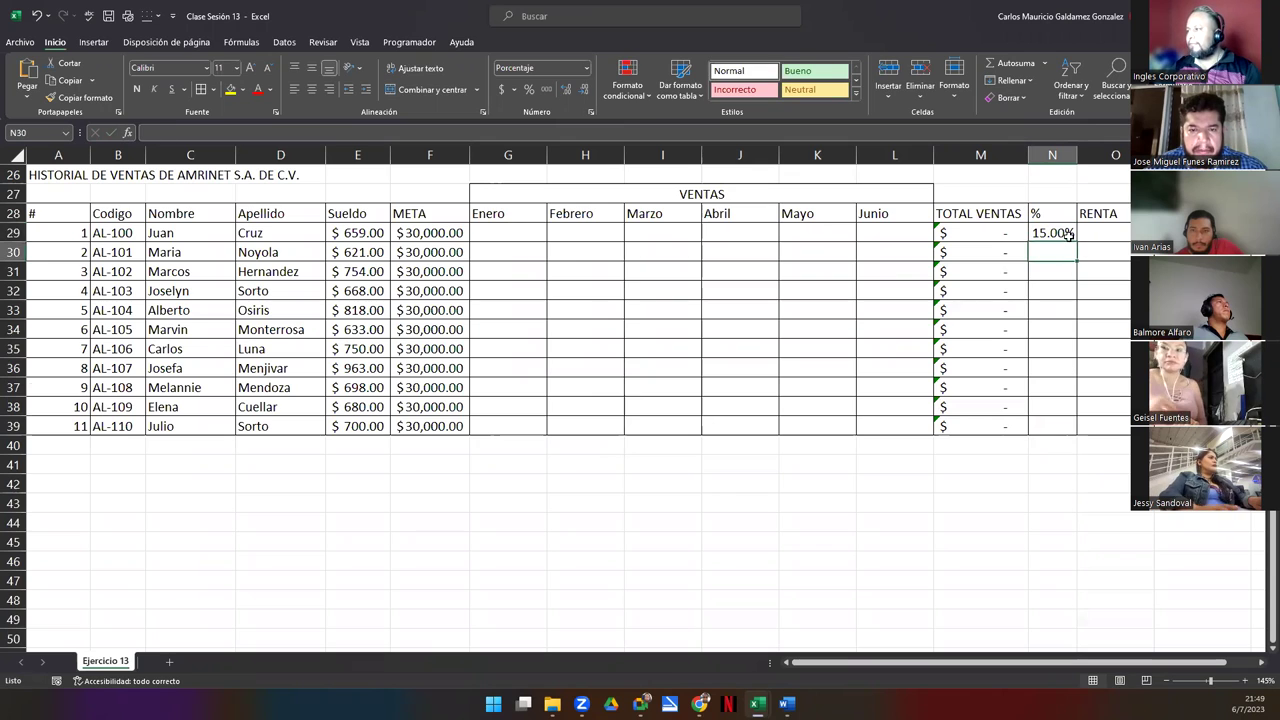
{"action": "left_click", "coordinate": [1068, 234]}
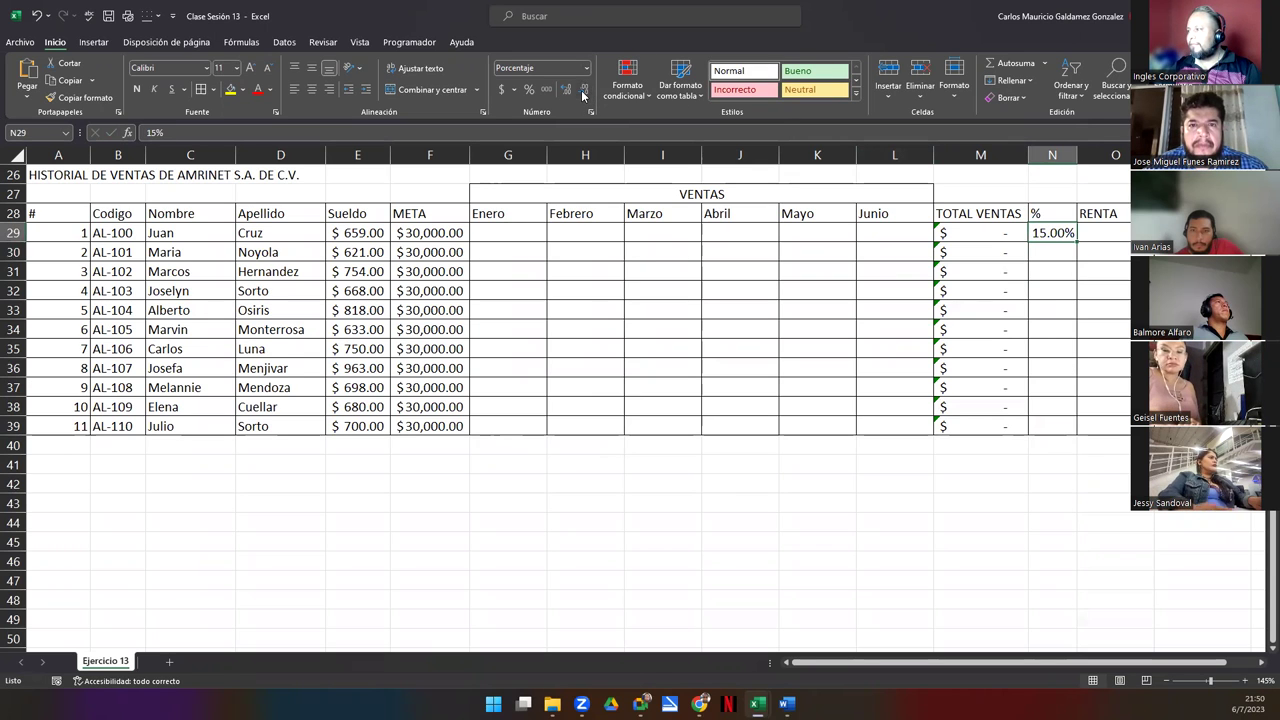
{"action": "left_click_drag", "start_coordinate": [1080, 242], "coordinate": [1080, 430]}
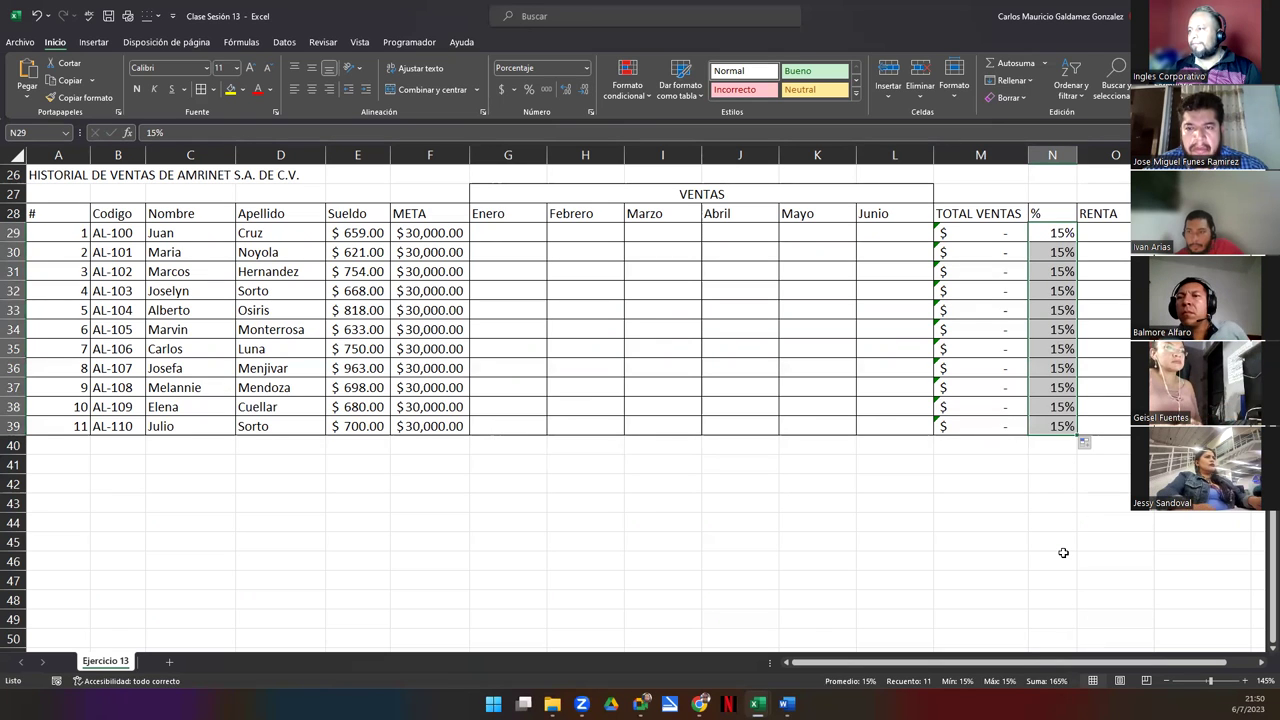
{"action": "left_click", "coordinate": [1110, 236]}
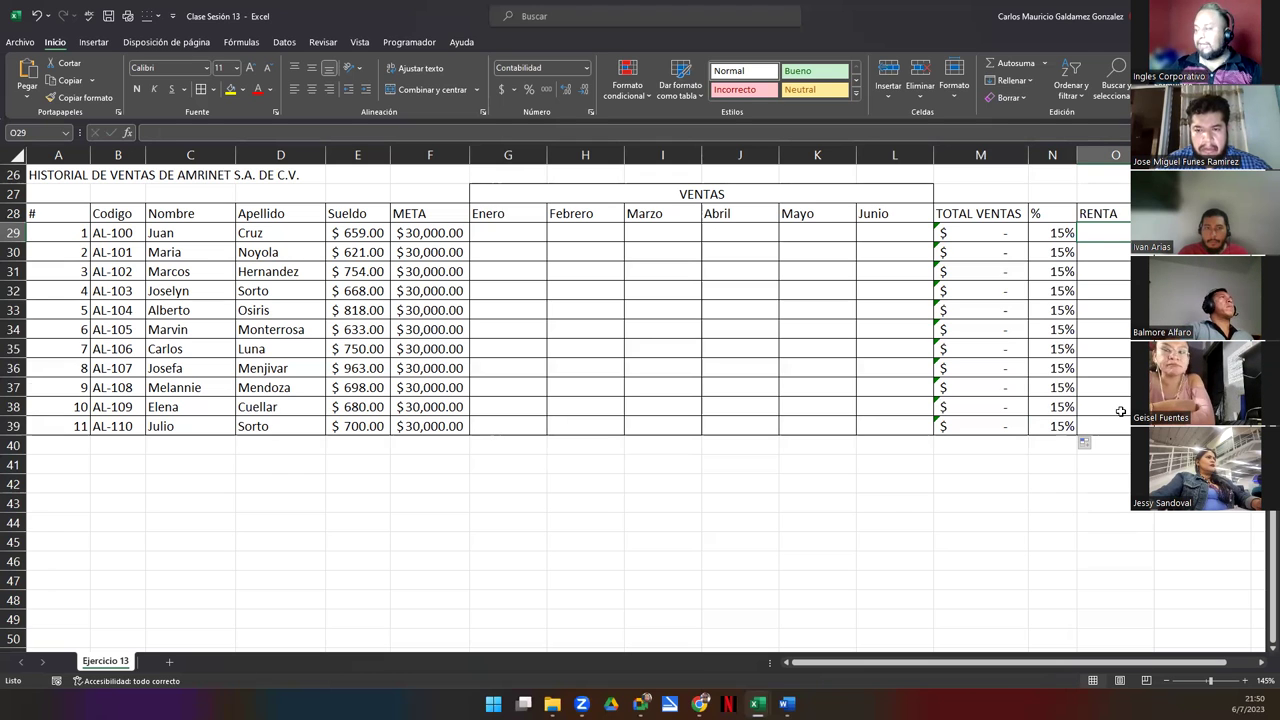
Step: Enter =E29*10% in O29 and fill it down through O39
{"action": "type", "text": "="}
{"action": "key", "text": "Left"}
{"action": "key", "text": "Left"}
{"action": "key", "text": "Left"}
{"action": "key", "text": "Left"}
{"action": "key", "text": "Left"}
{"action": "key", "text": "Left"}
{"action": "key", "text": "Left"}
{"action": "key", "text": "Left"}
{"action": "key", "text": "Left"}
{"action": "key", "text": "Left"}
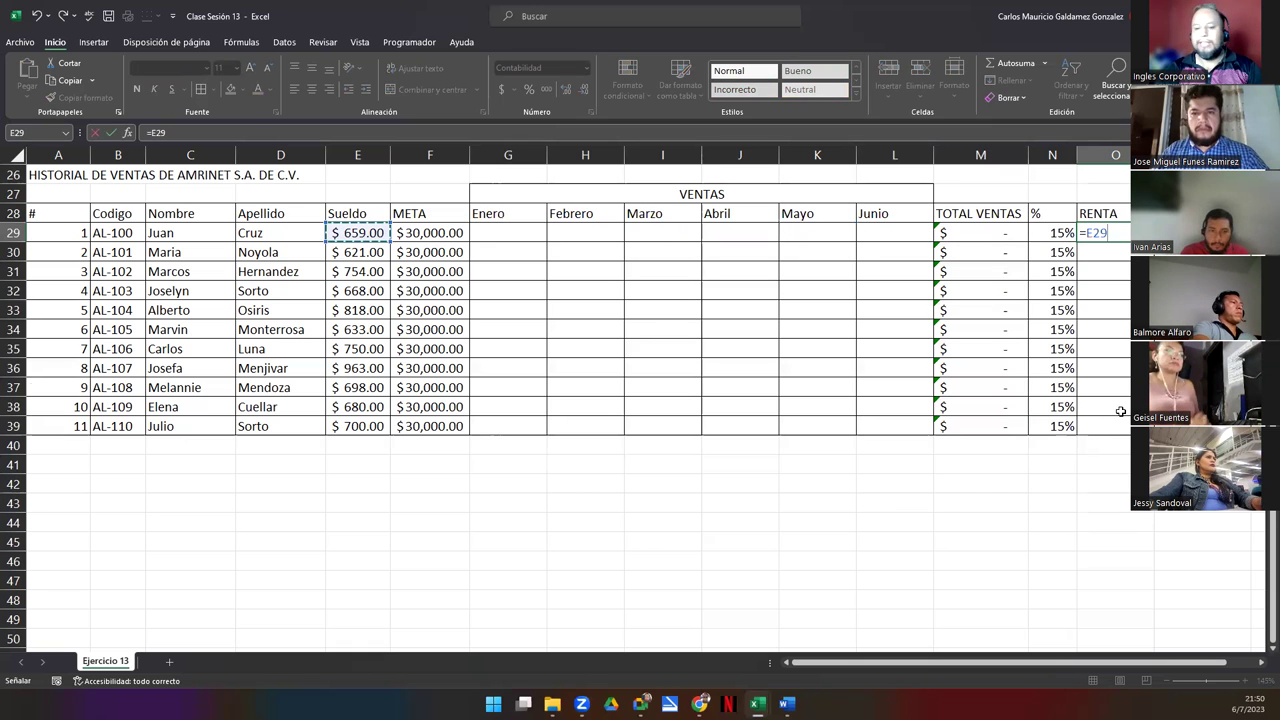
{"action": "type", "text": "*10"}
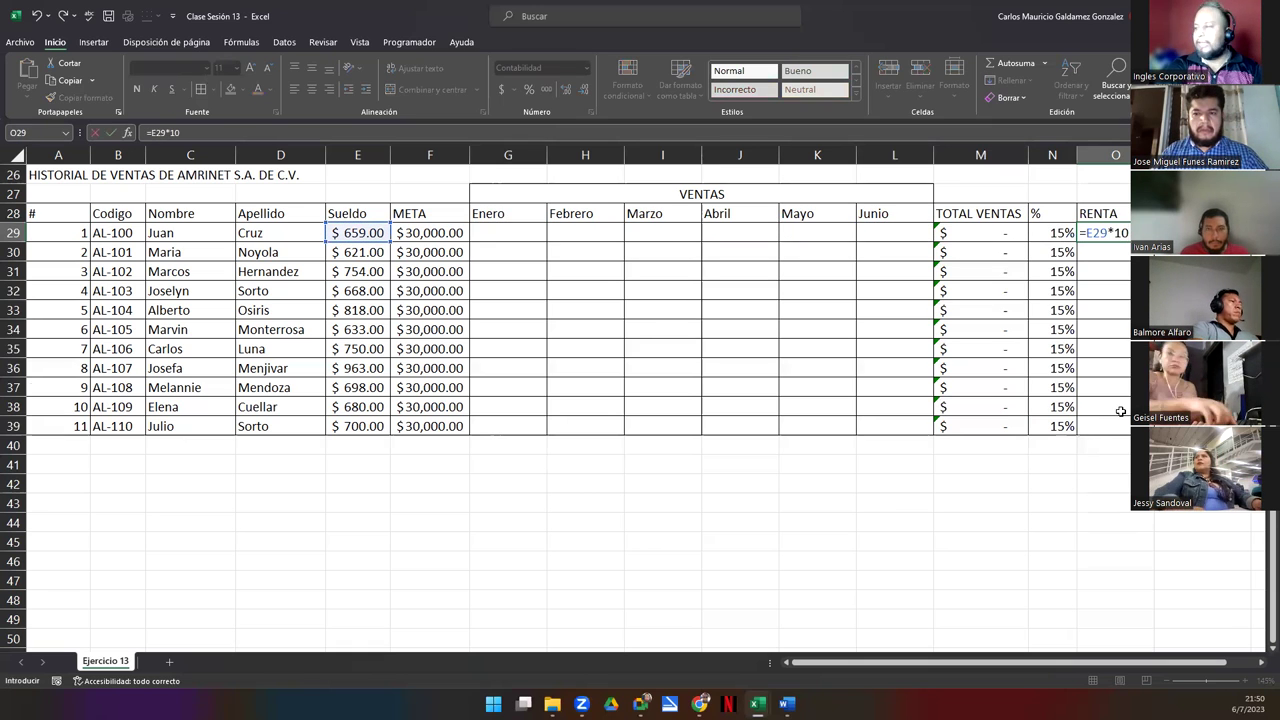
{"action": "key", "text": "Return"}
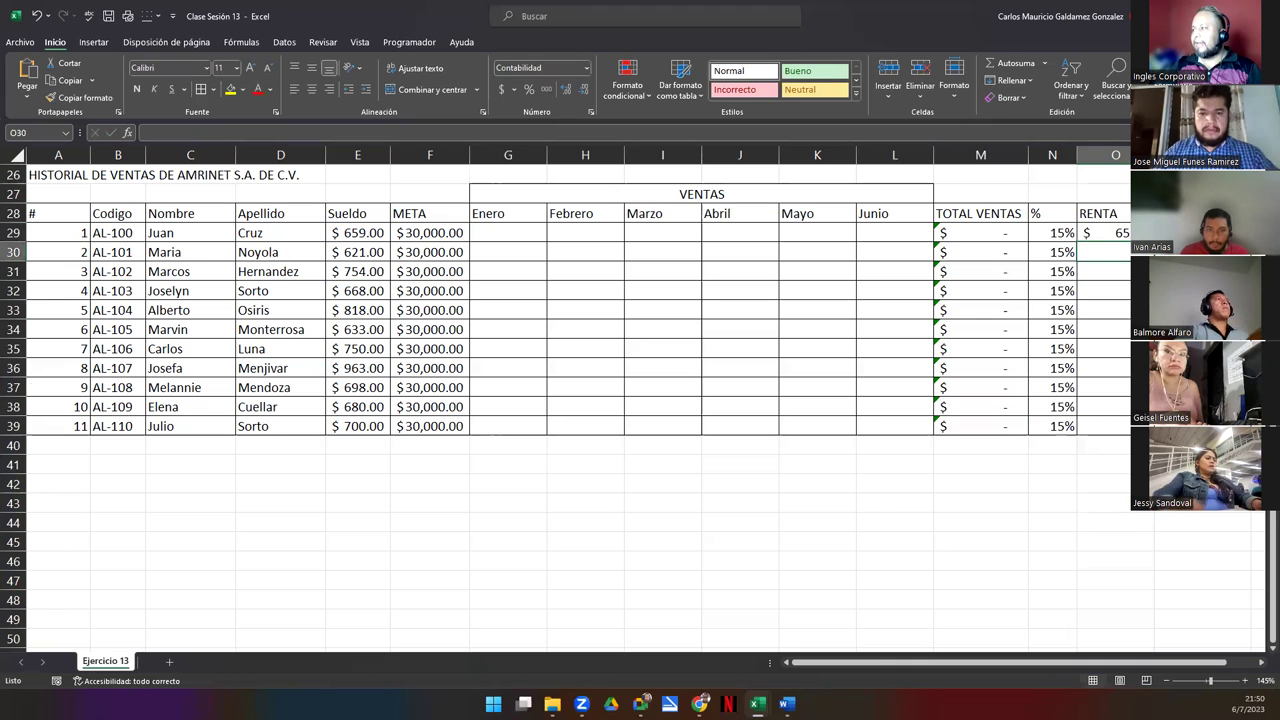
{"action": "left_click", "coordinate": [1105, 232]}
{"action": "left_click_drag", "start_coordinate": [1130, 242], "coordinate": [1130, 426]}
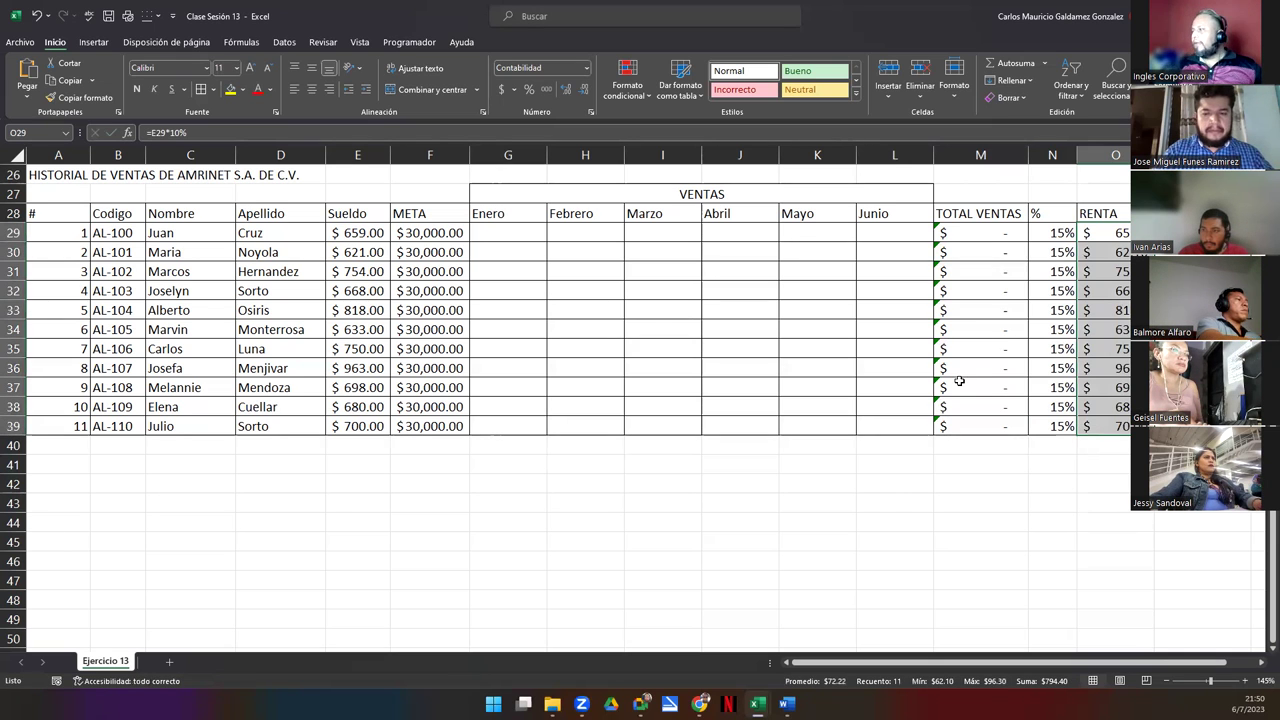
{"action": "left_click", "coordinate": [1160, 232]}
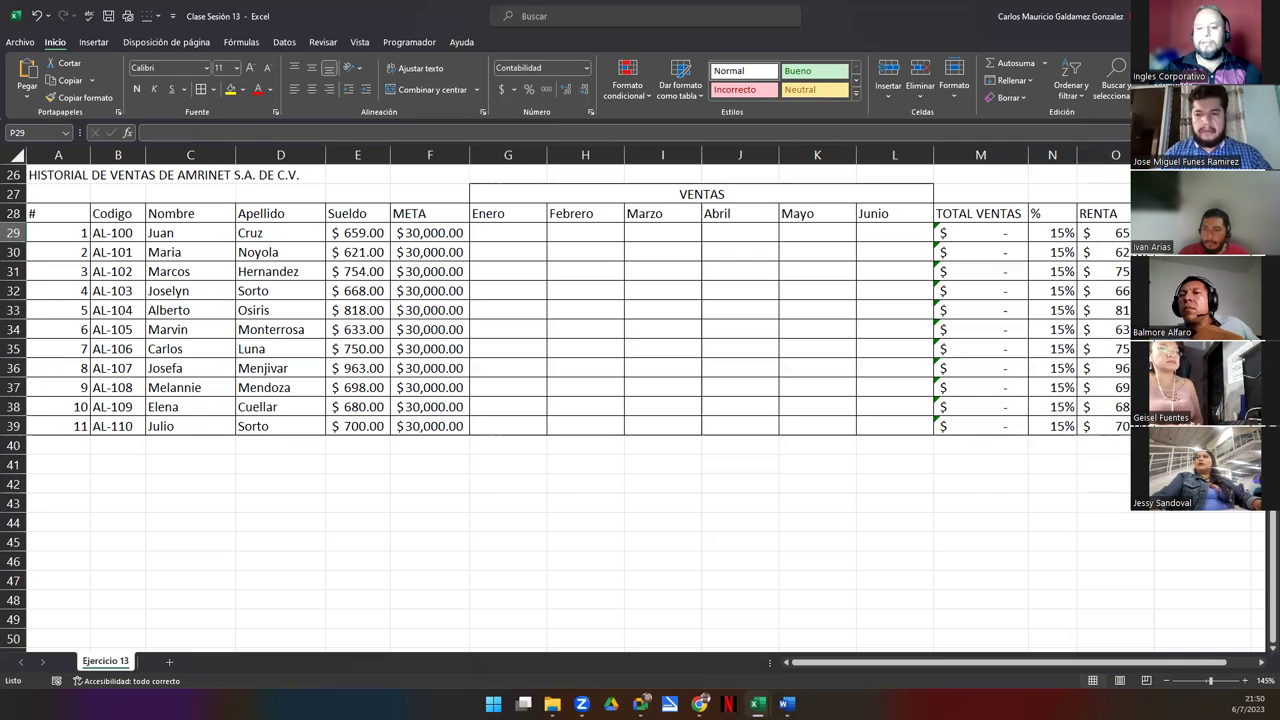
Step: Enter the net salary formula =E29+(M29*N29)-O29 in P29
{"action": "type", "text": "="}
{"action": "key", "text": "Left"}
{"action": "key", "text": "Left"}
{"action": "key", "text": "Left"}
{"action": "key", "text": "Left"}
{"action": "key", "text": "Left"}
{"action": "key", "text": "Left"}
{"action": "key", "text": "Left"}
{"action": "key", "text": "Left"}
{"action": "key", "text": "Left"}
{"action": "key", "text": "Left"}
{"action": "key", "text": "Left"}
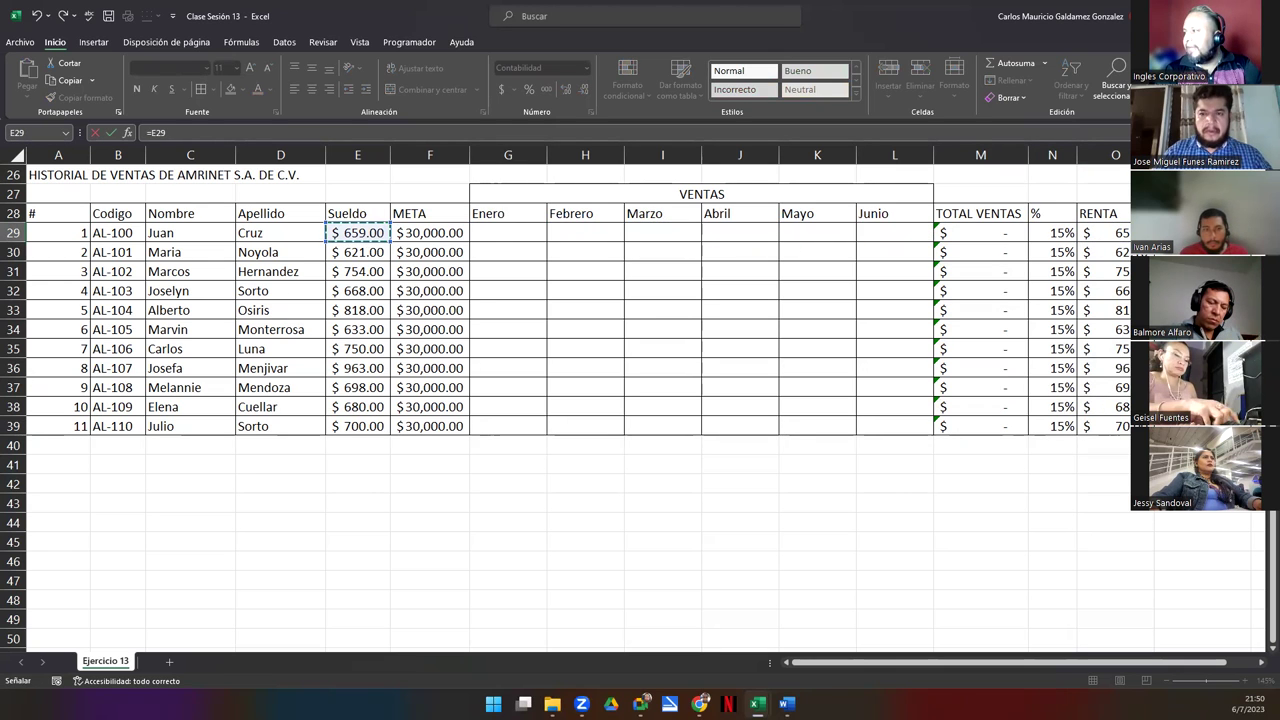
{"action": "type", "text": "+("}
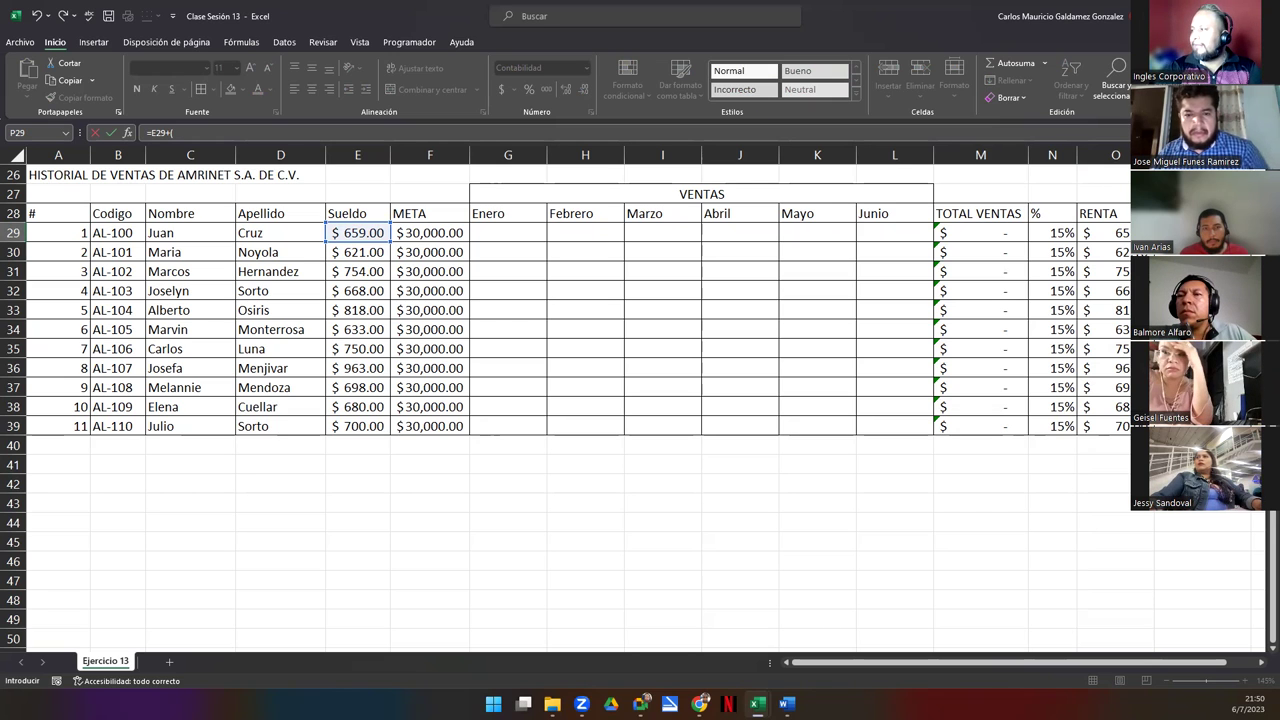
{"action": "left_click", "coordinate": [979, 234]}
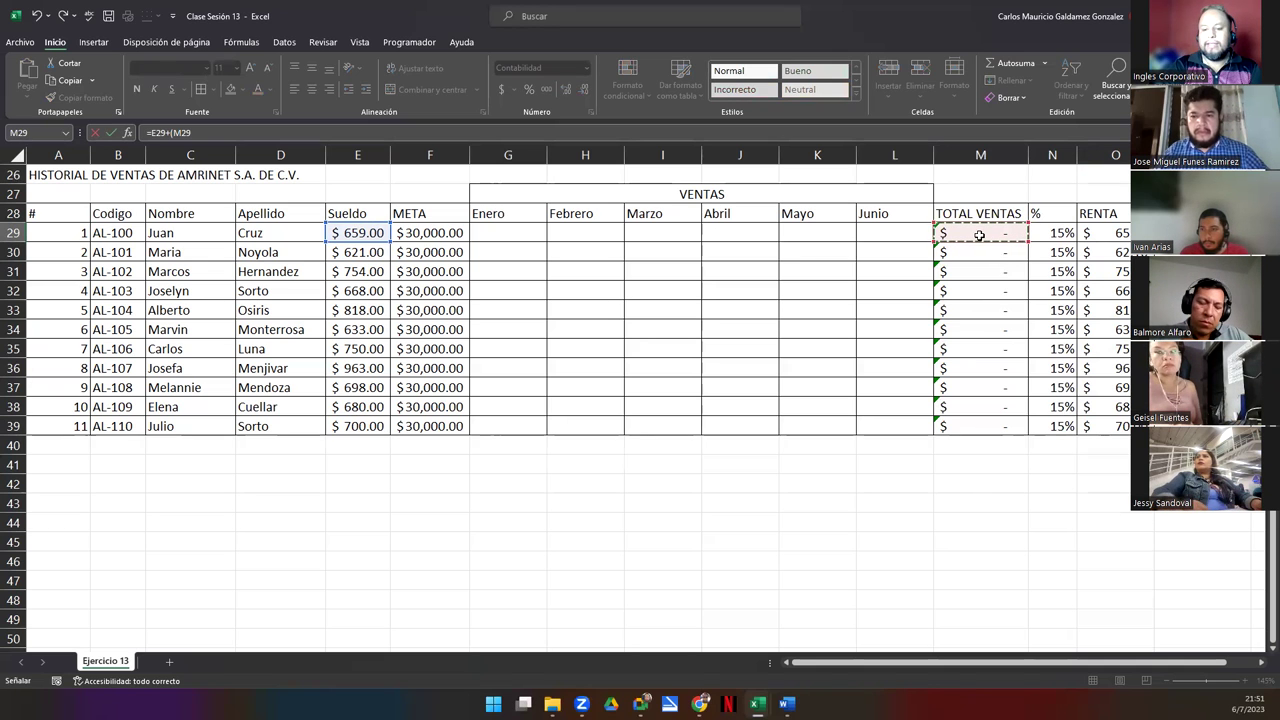
{"action": "type", "text": "*"}
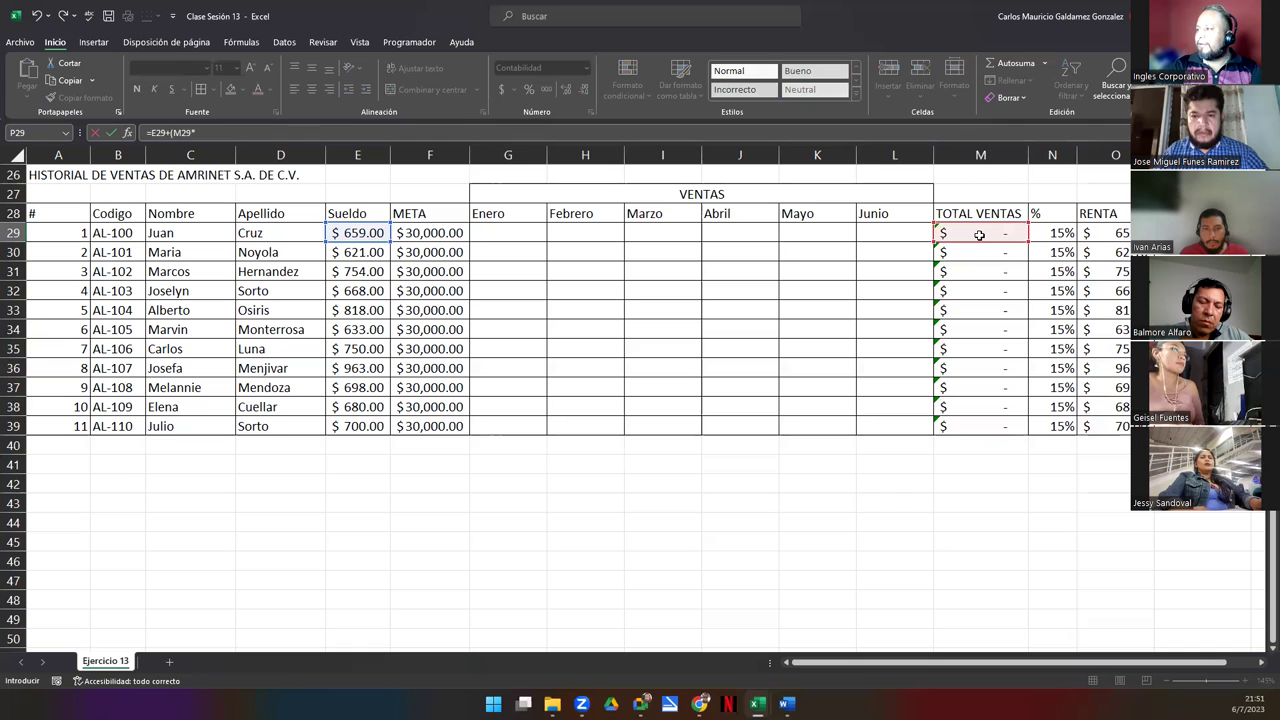
{"action": "left_click", "coordinate": [1057, 233]}
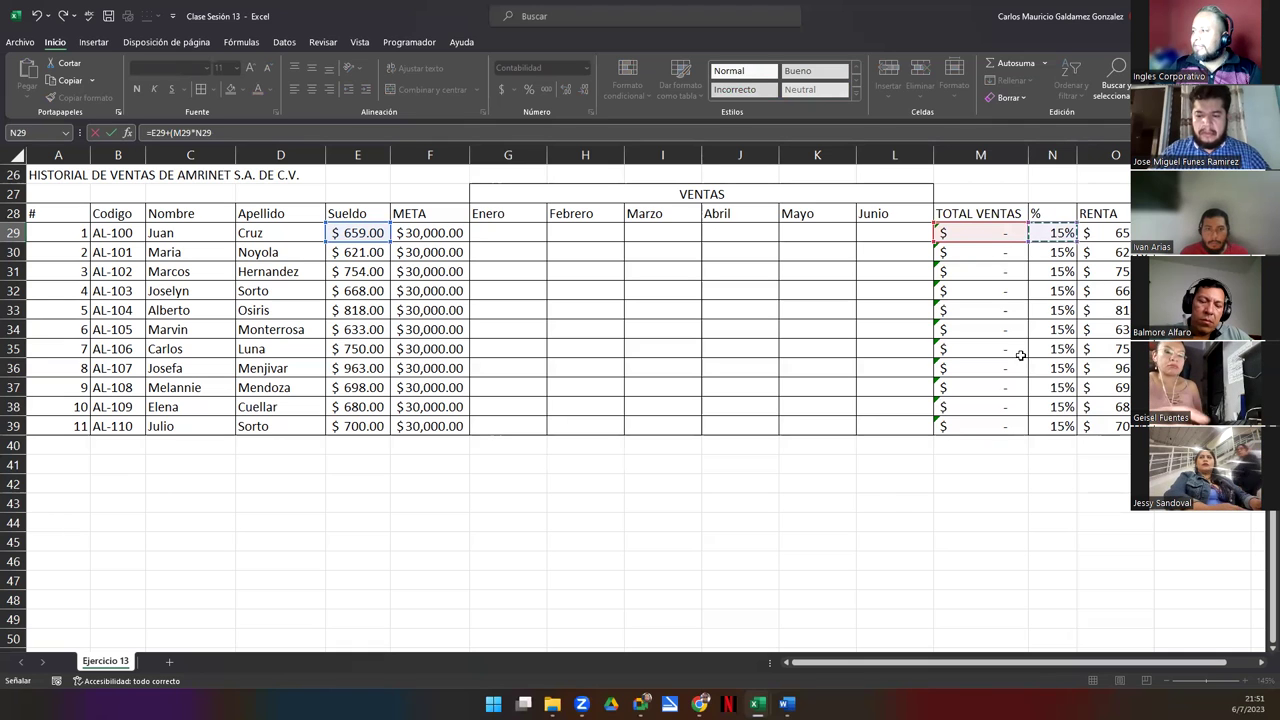
{"action": "type", "text": ")-"}
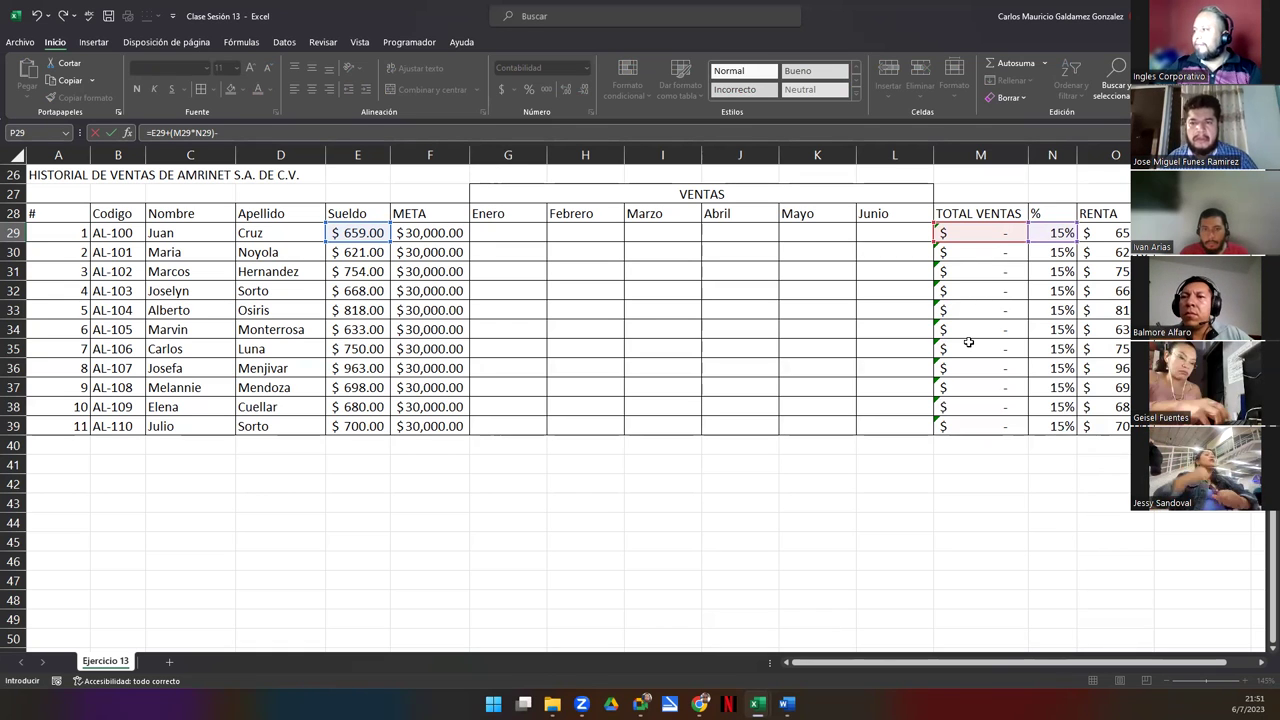
{"action": "left_click", "coordinate": [1095, 234]}
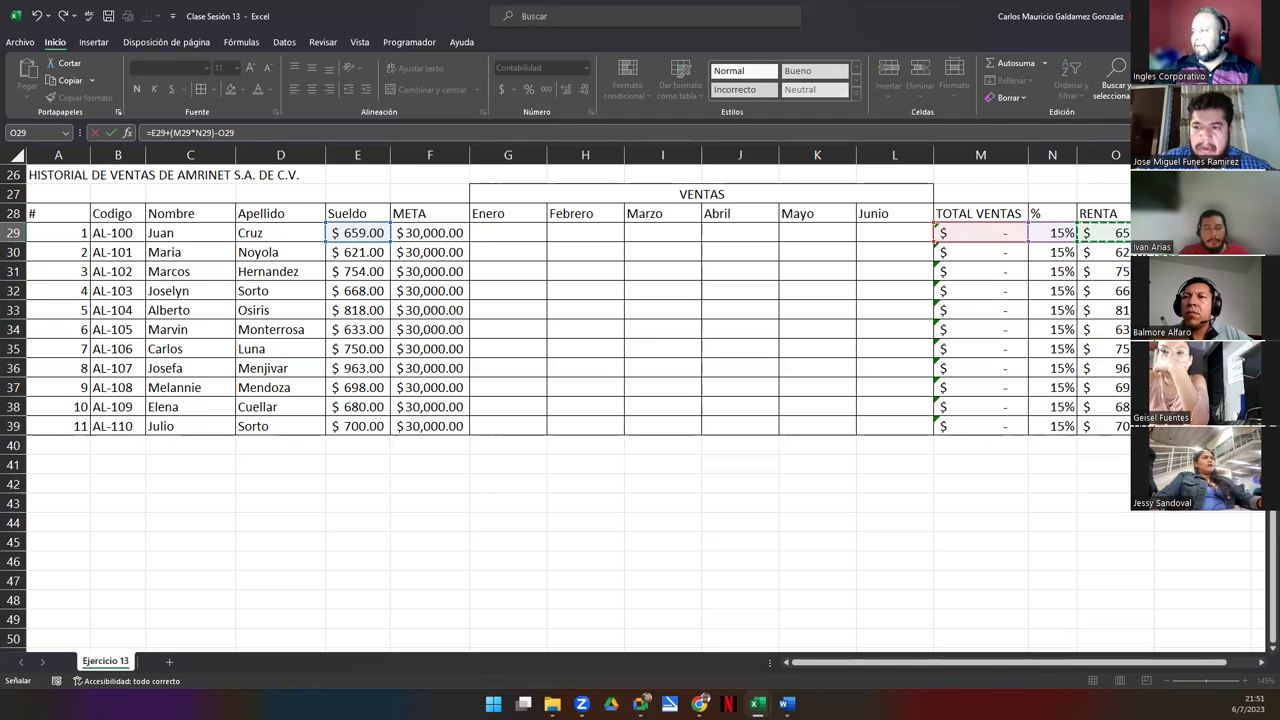
{"action": "key", "text": "Return"}
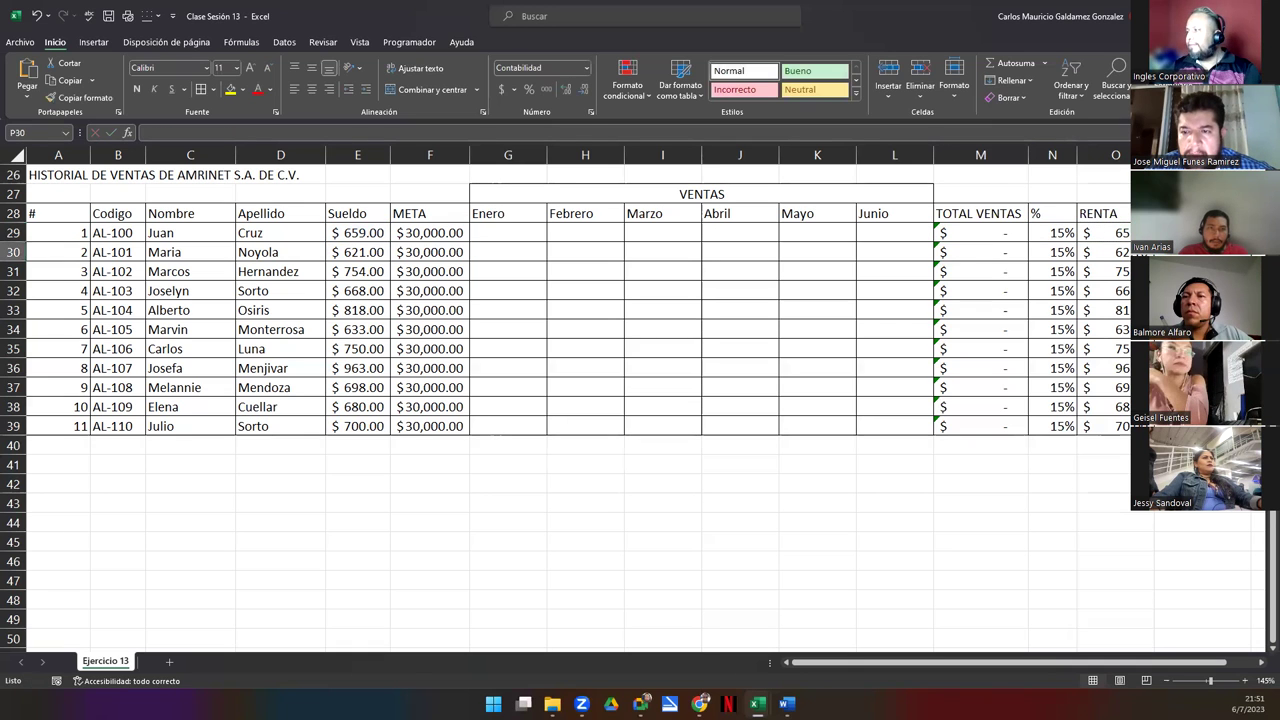
Step: Select the net salary cells P29:P39, then the empty monthly sales cells
{"action": "key", "text": "Up"}
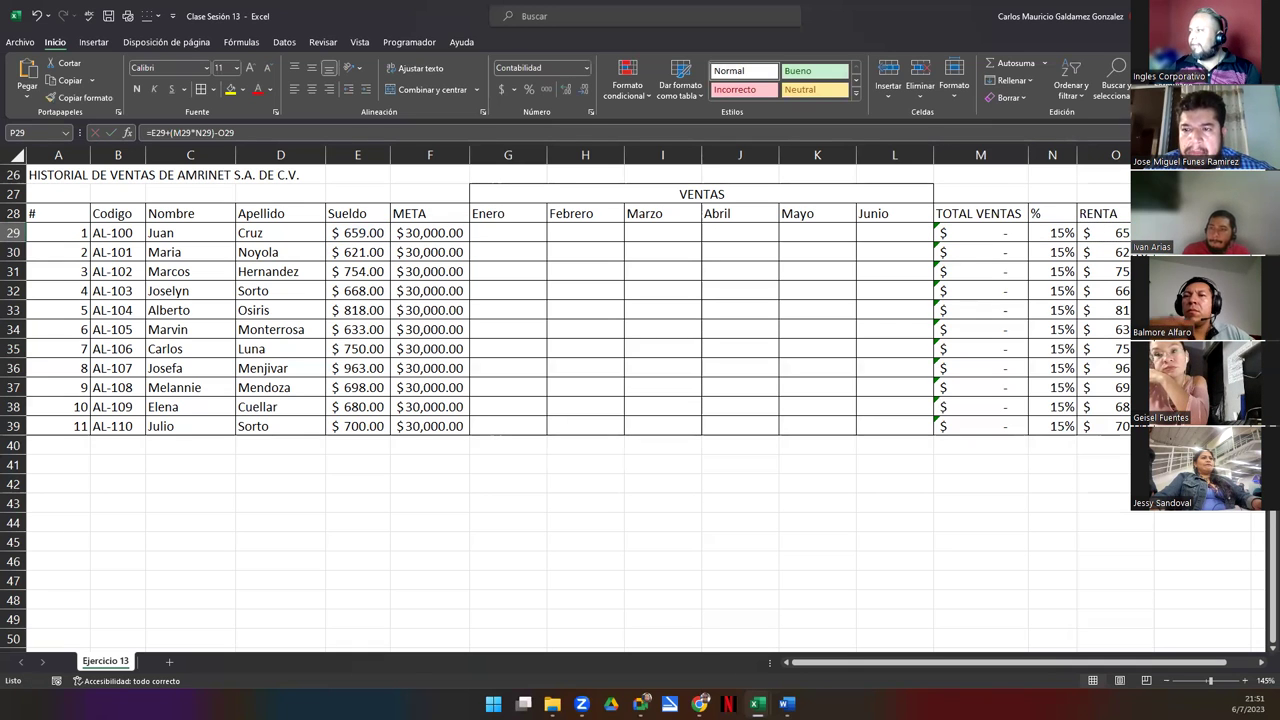
{"action": "key", "text": "ctrl+shift+Down"}
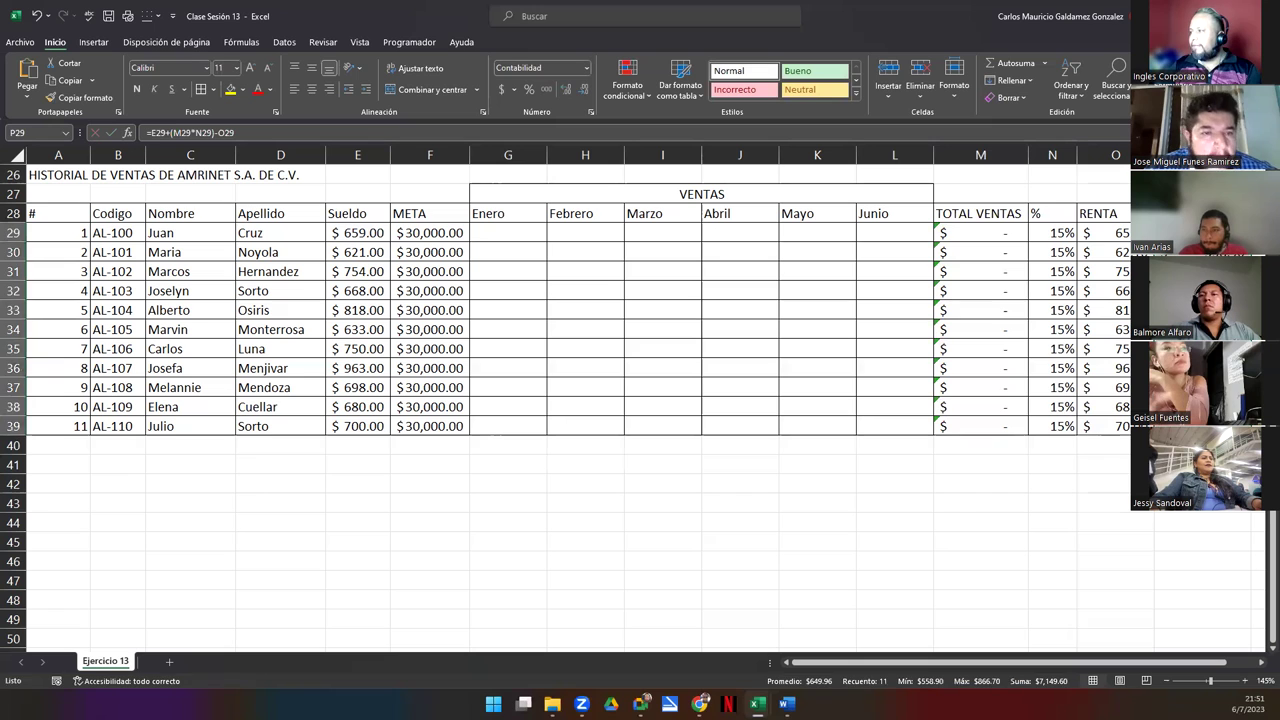
{"action": "mouse_move", "coordinate": [493, 242]}
{"action": "left_mouse_down"}
{"action": "mouse_move", "coordinate": [830, 388]}
{"action": "mouse_move", "coordinate": [871, 423]}
{"action": "left_mouse_up"}
{"action": "left_click", "coordinate": [746, 394]}
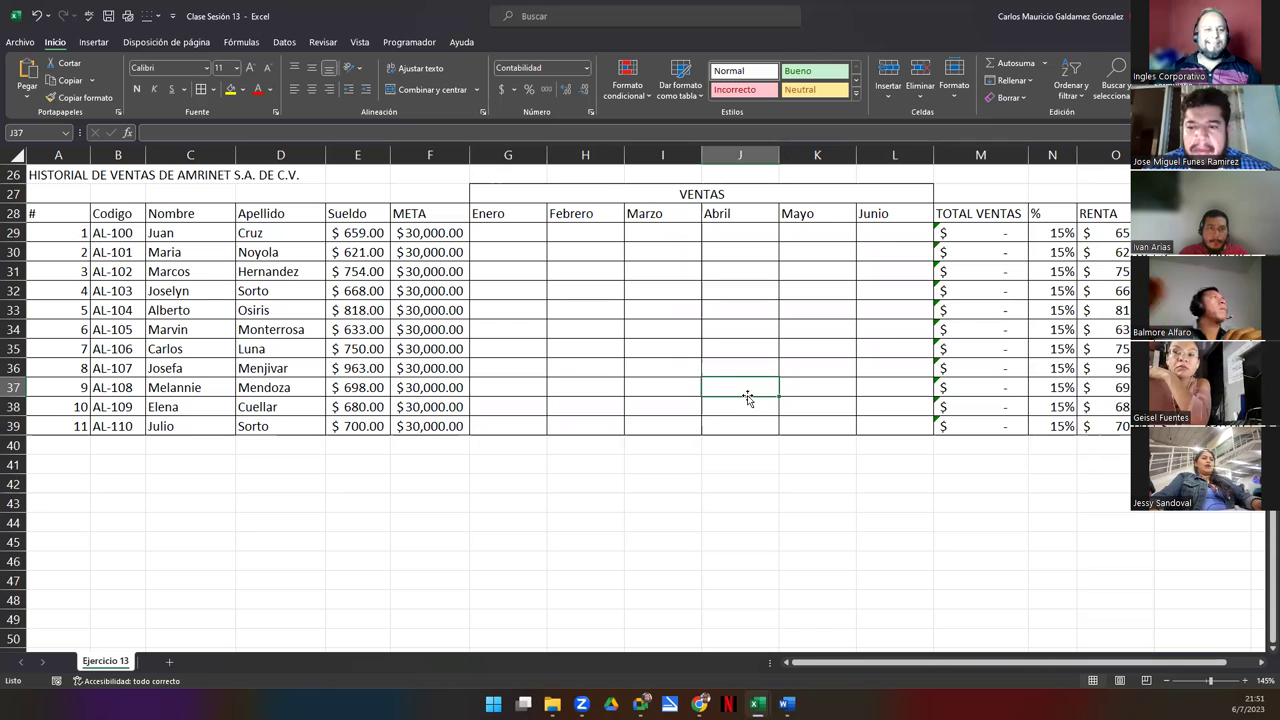
Step: Put =ALEATORIO.ENTRE(4001.50;7999.99) in G29 for a random January sales amount
{"action": "left_click", "coordinate": [492, 232]}
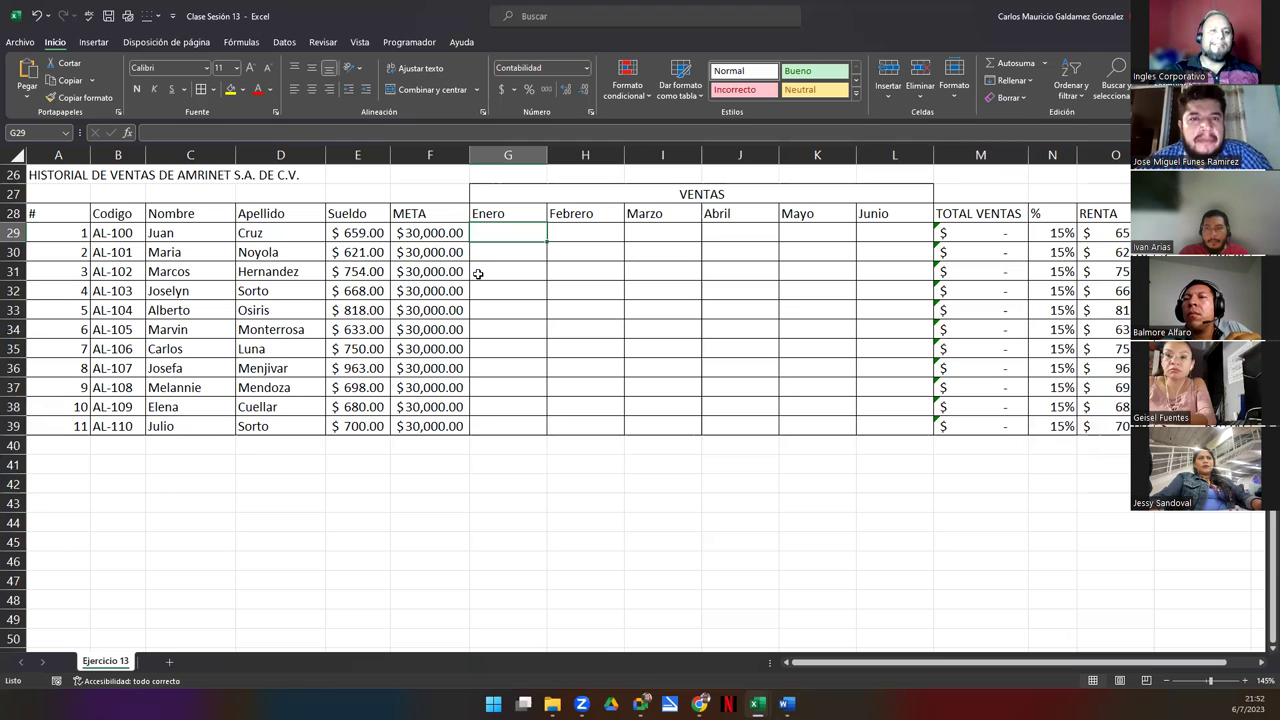
{"action": "type", "text": "="}
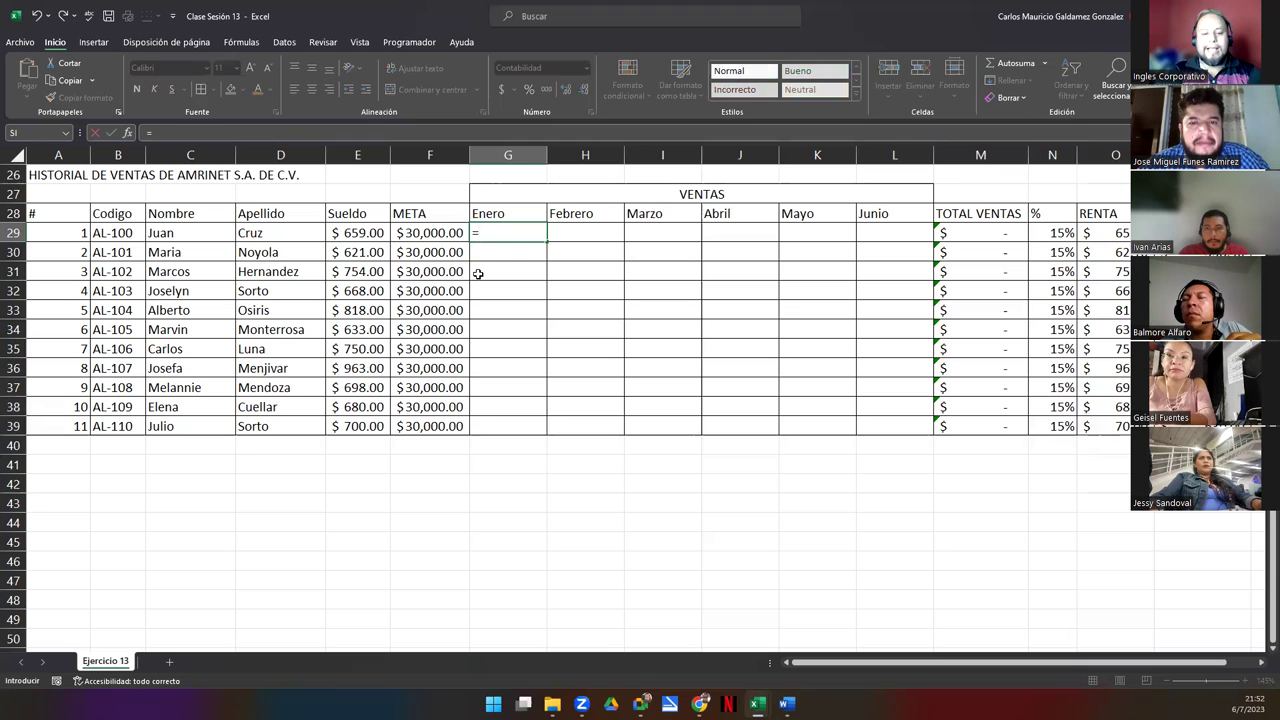
{"action": "type", "text": "alea"}
{"action": "key", "text": "Down"}
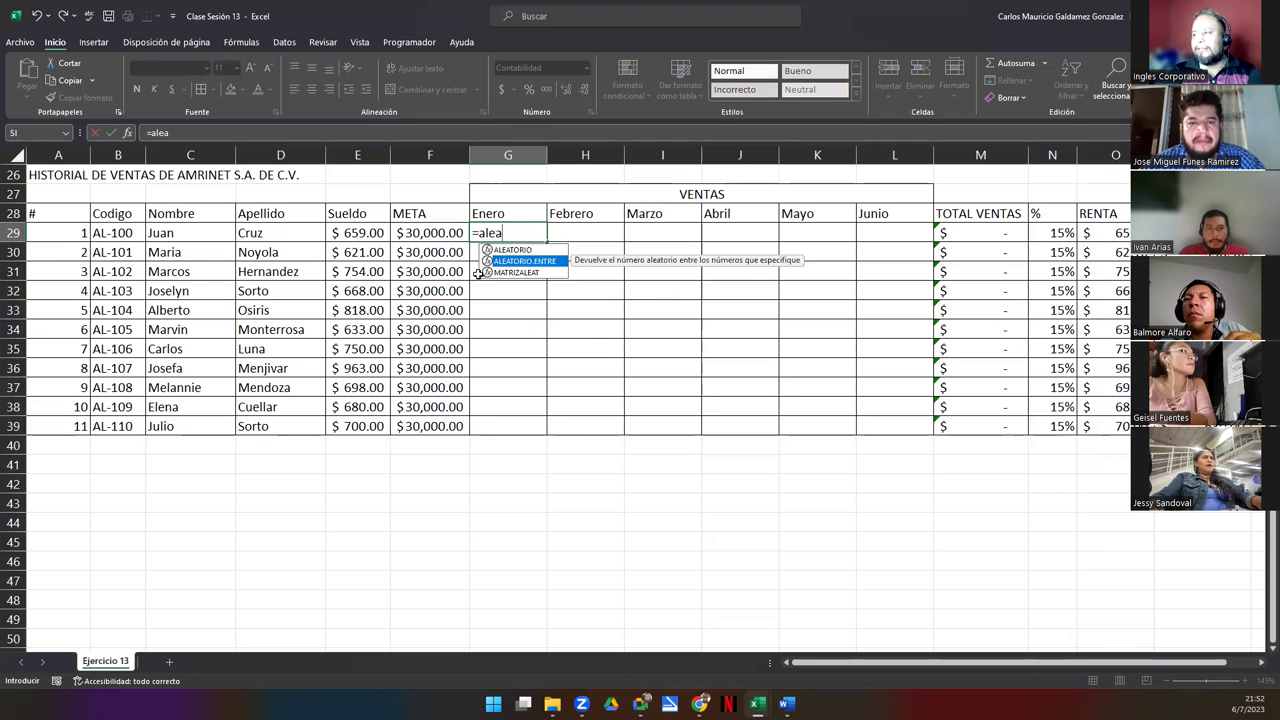
{"action": "key", "text": "Tab"}
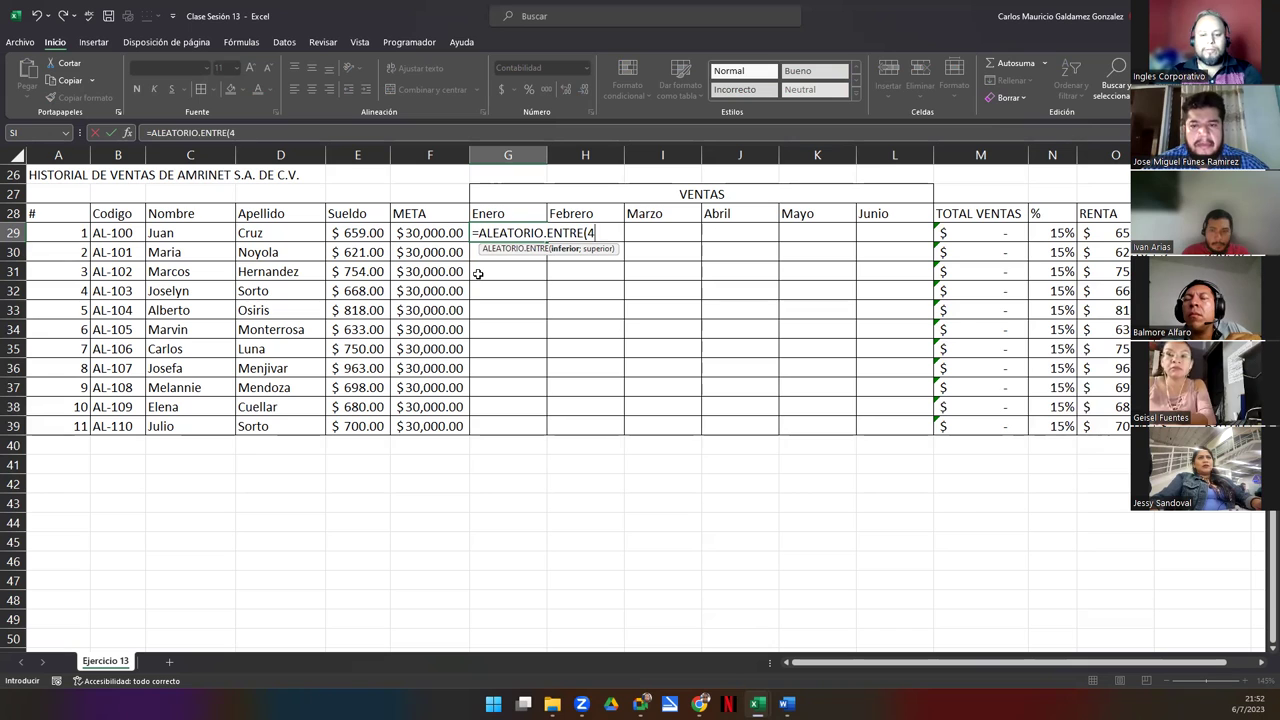
{"action": "type", "text": "001."}
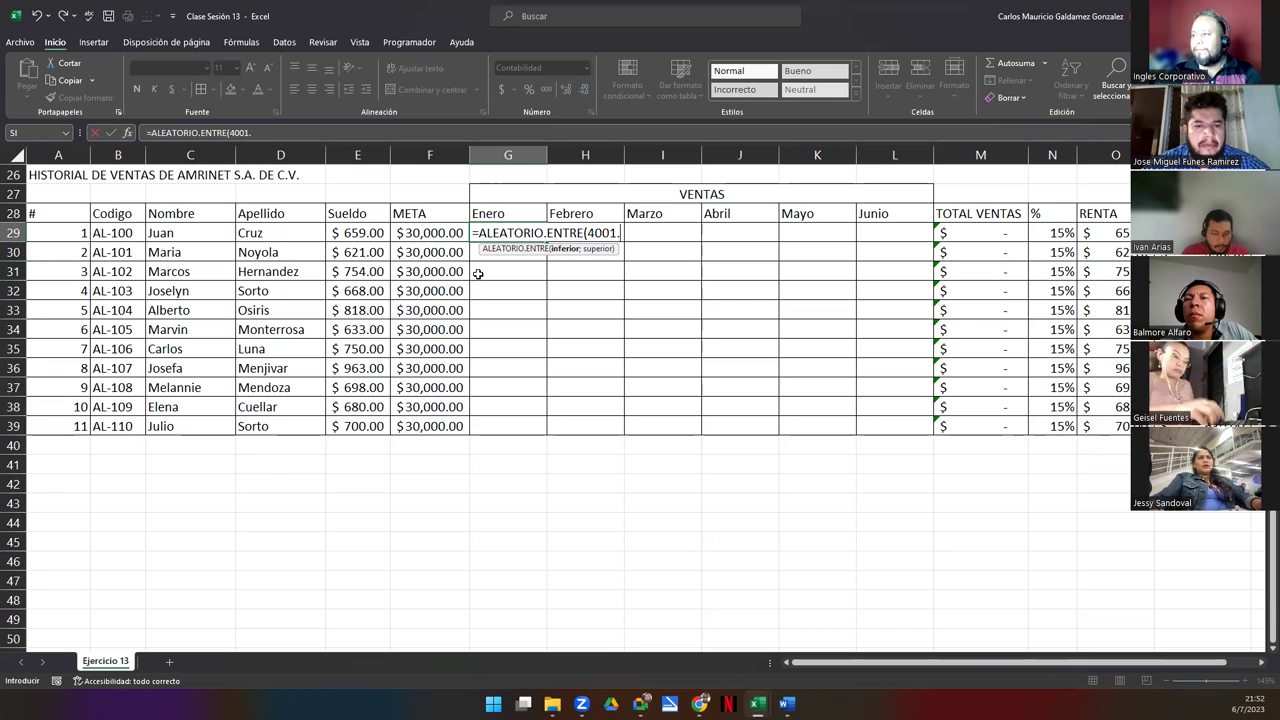
{"action": "type", "text": "50;7"}
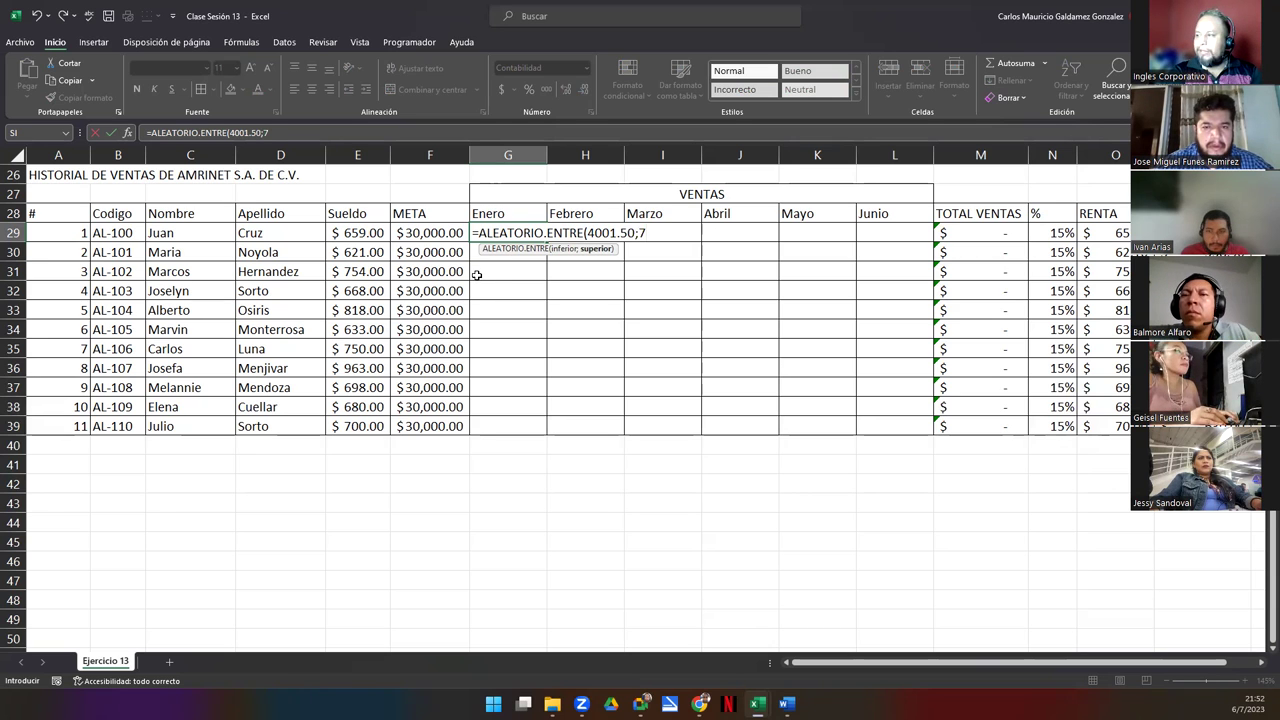
{"action": "type", "text": "999"}
{"action": "type", "text": "9("}
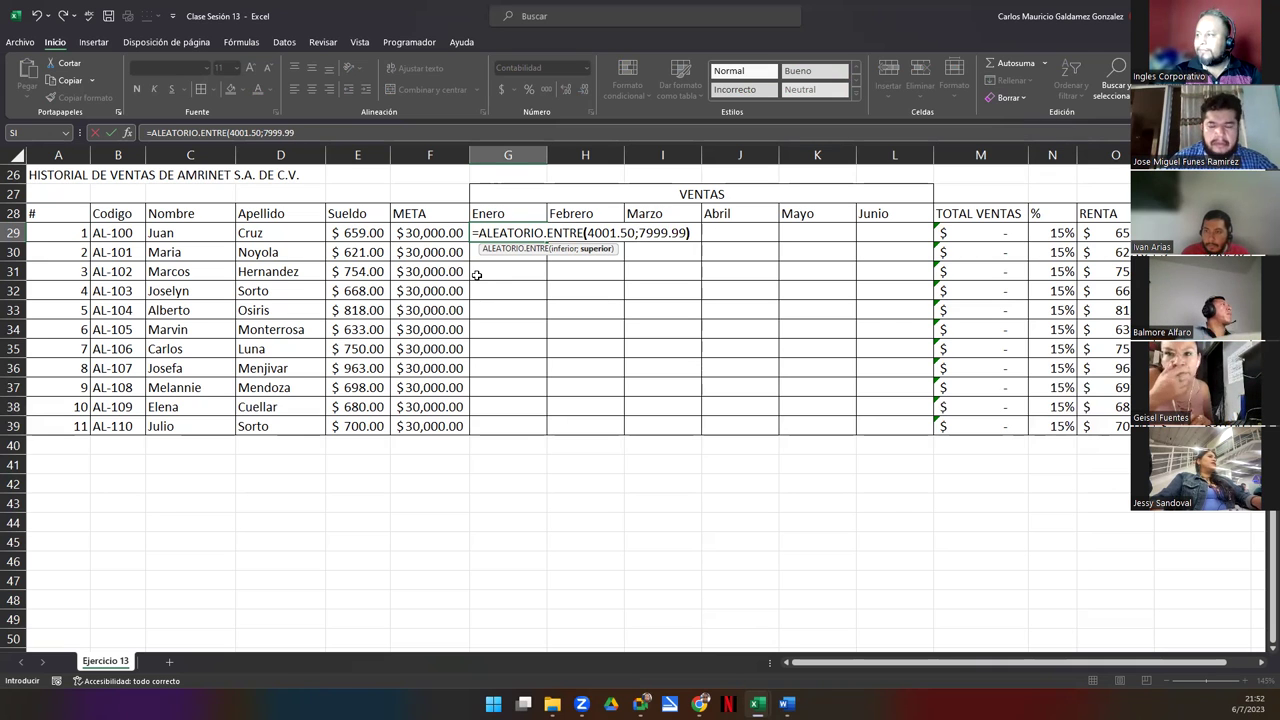
{"action": "key", "text": "Return"}
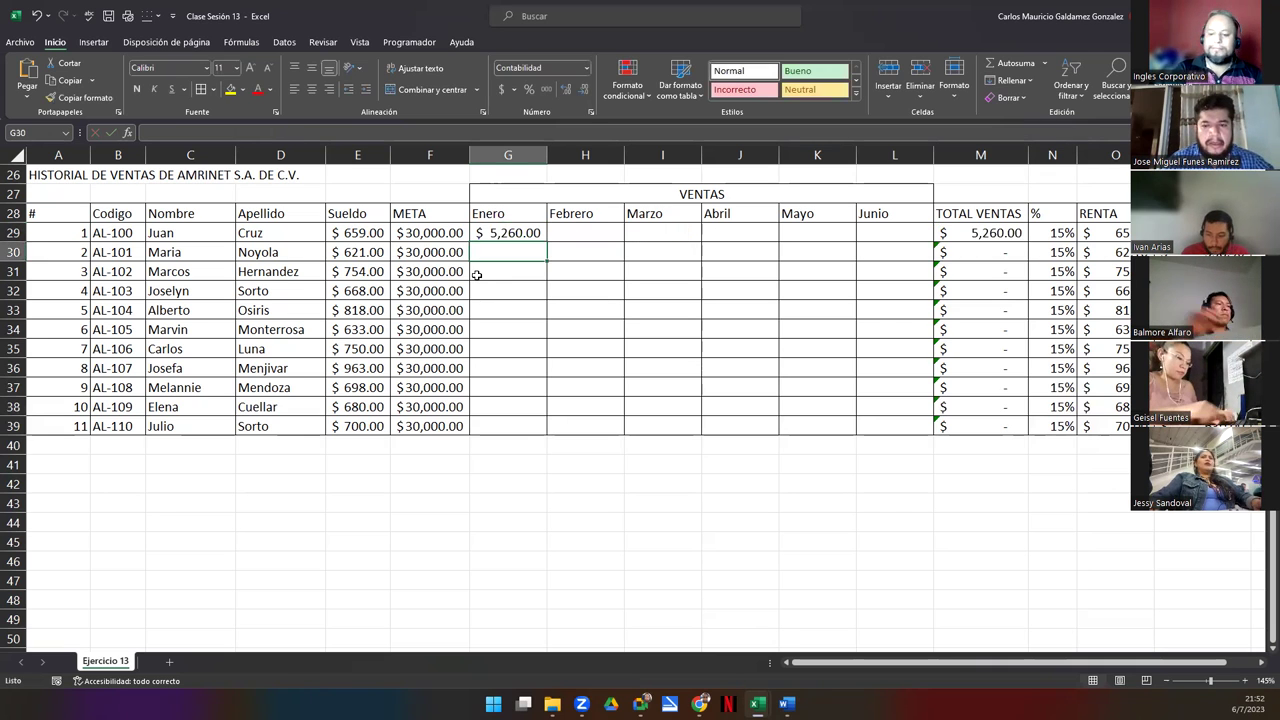
{"action": "key", "text": "Up"}
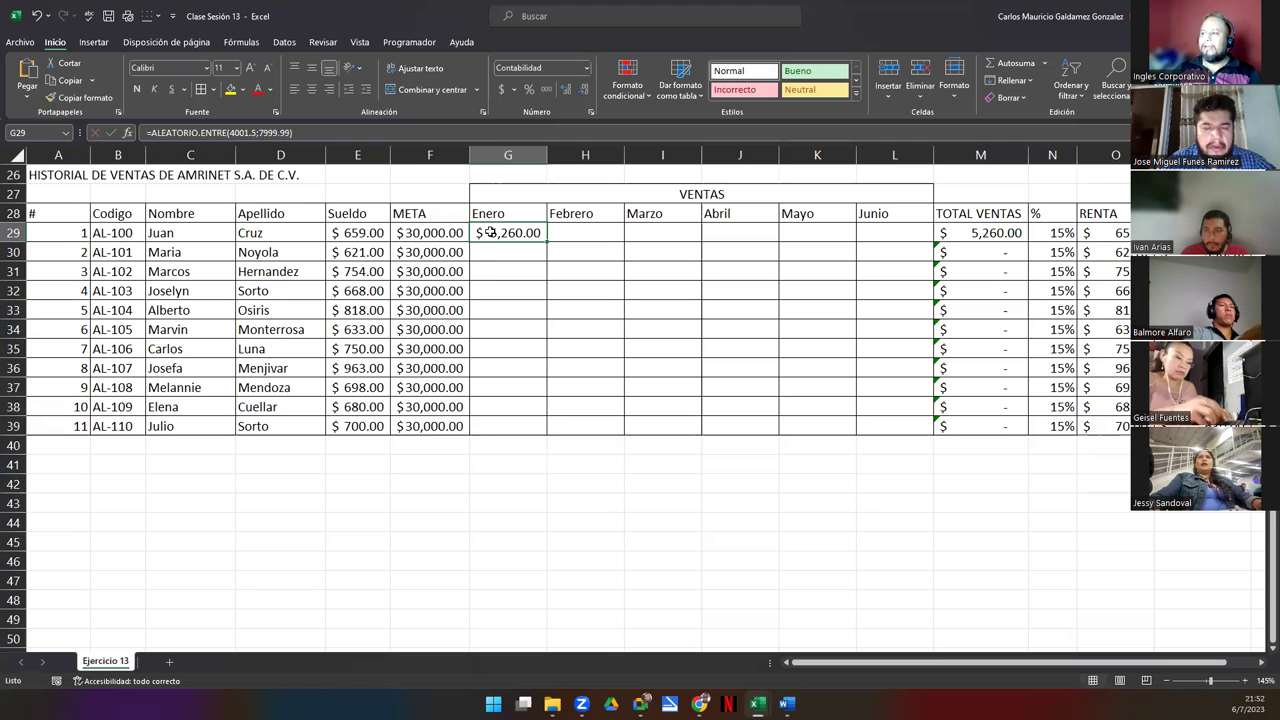
{"action": "double_click", "coordinate": [490, 232]}
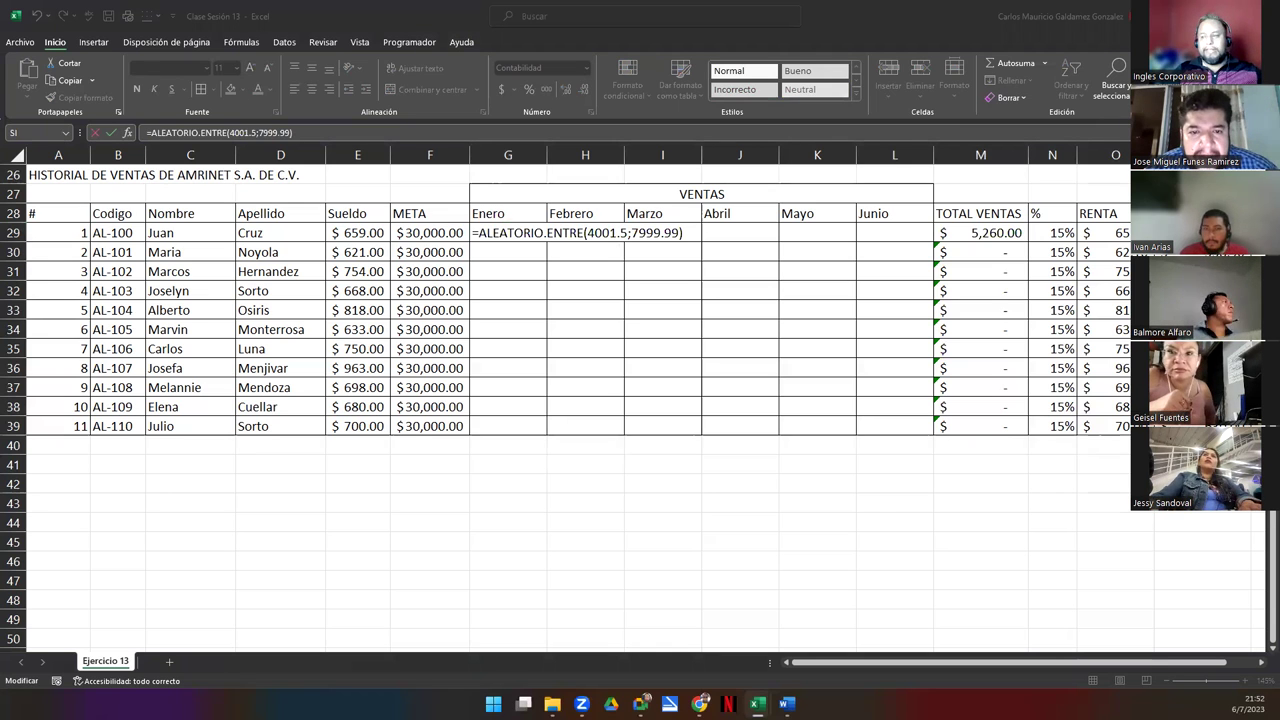
{"action": "left_click", "coordinate": [615, 235]}
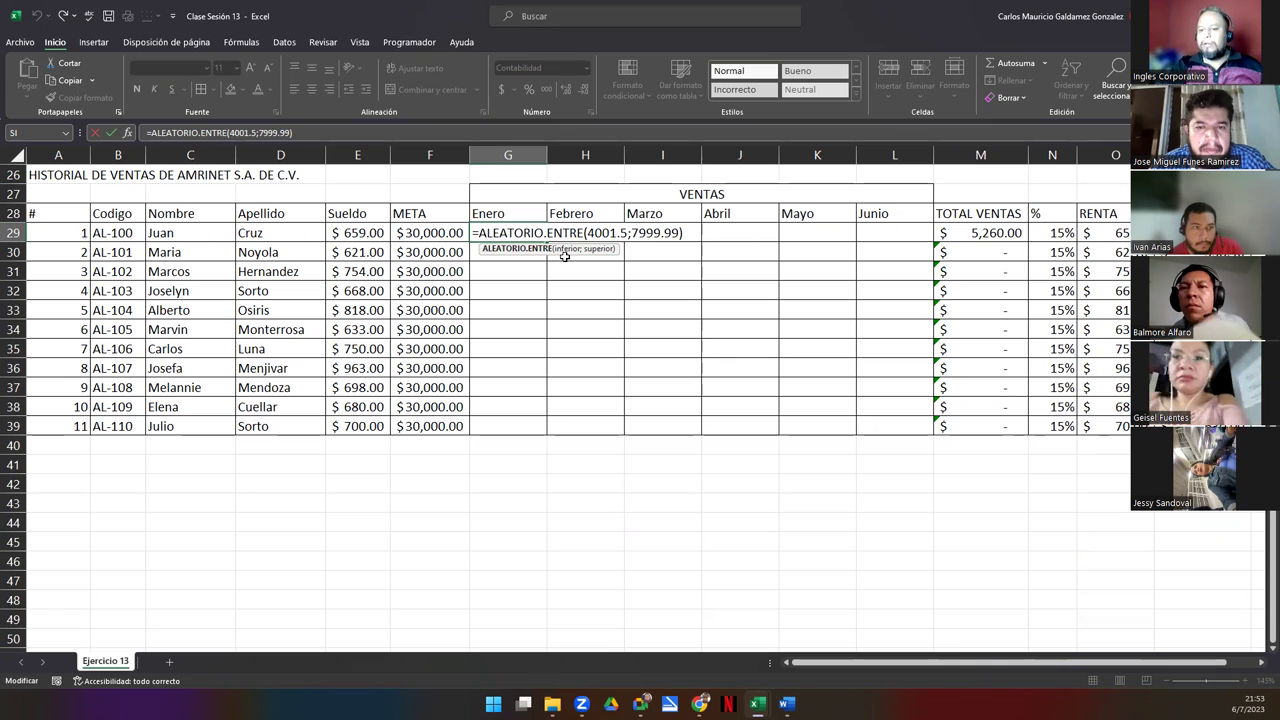
Step: Copy the random sales formula from G29 down to G39
{"action": "key", "text": "Return"}
{"action": "key", "text": "Up"}
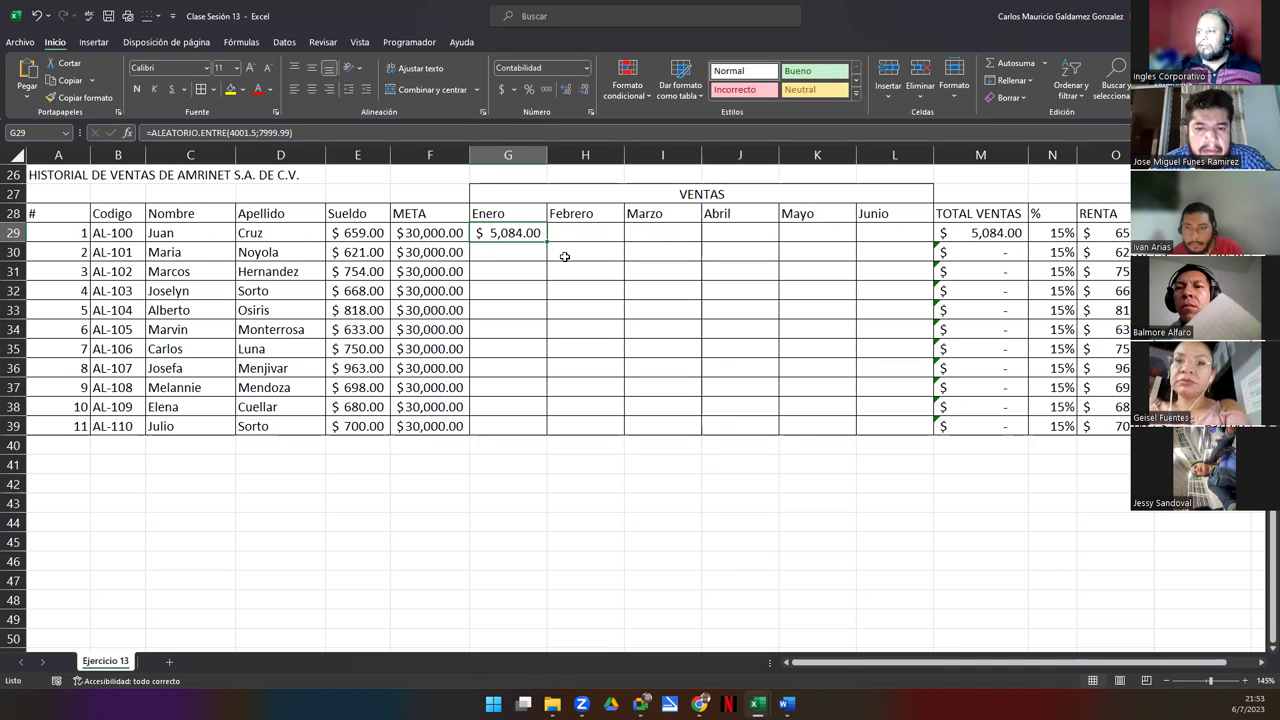
{"action": "left_click_drag", "start_coordinate": [547, 242], "coordinate": [547, 434]}
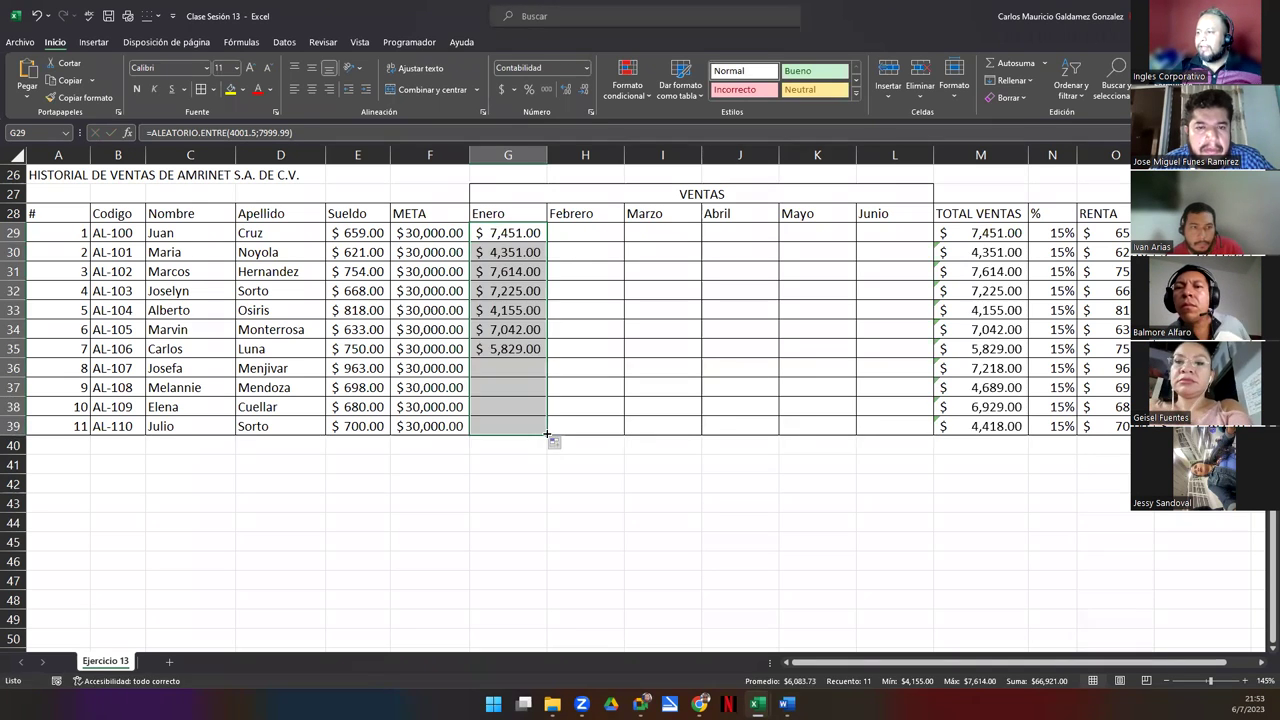
{"action": "left_click", "coordinate": [556, 443]}
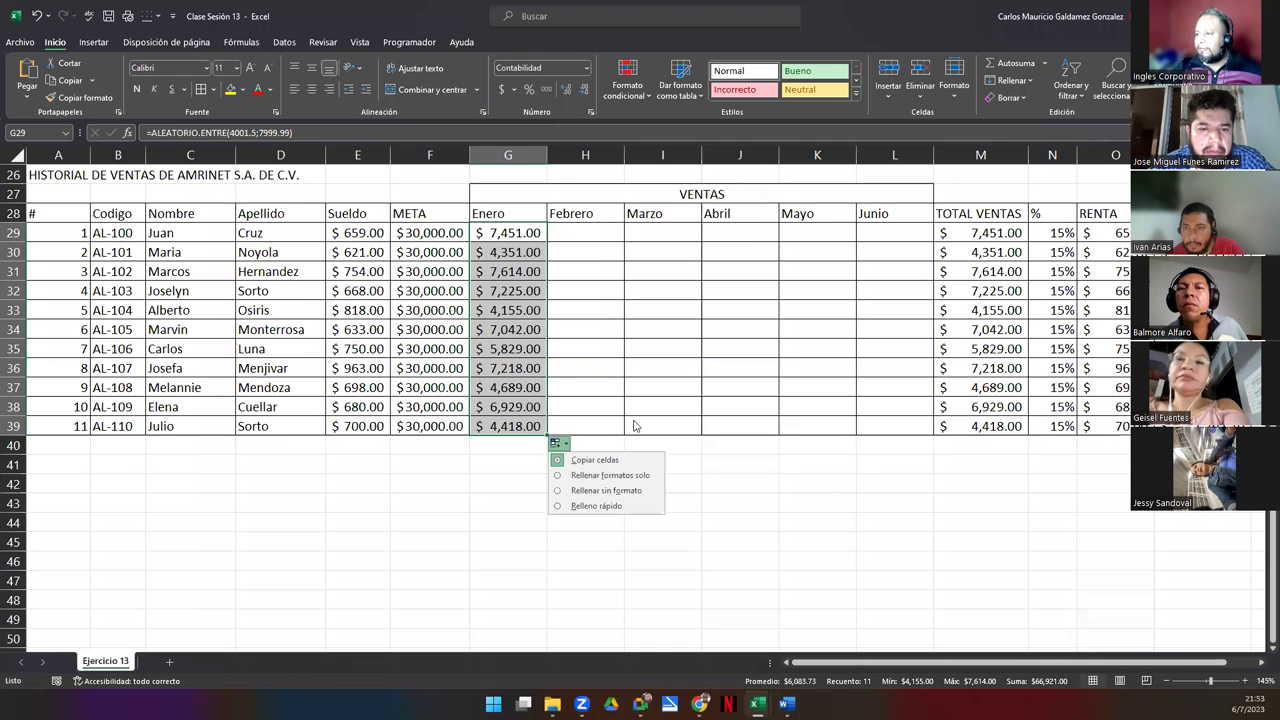
{"action": "left_click", "coordinate": [538, 446]}
Step: Fill the January formulas across to column L for Febrero through Junio
{"action": "left_click", "coordinate": [541, 428]}
{"action": "key", "text": "shift+Up"}
{"action": "key", "text": "shift+Up"}
{"action": "key", "text": "shift+Up"}
{"action": "key", "text": "shift+Up"}
{"action": "key", "text": "shift+Up"}
{"action": "key", "text": "shift+Up"}
{"action": "mouse_move", "coordinate": [545, 436]}
{"action": "left_mouse_down"}
{"action": "mouse_move", "coordinate": [884, 418]}
{"action": "mouse_move", "coordinate": [914, 497]}
{"action": "left_mouse_up"}
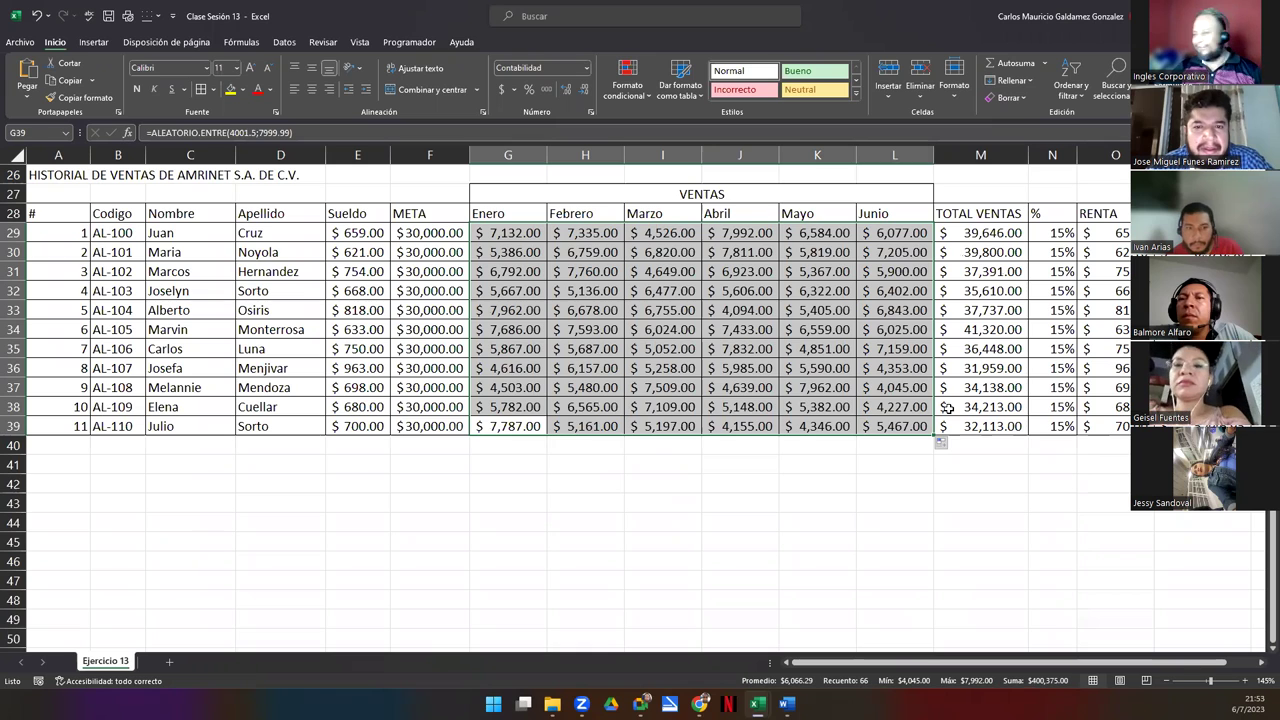
{"action": "left_click", "coordinate": [1180, 232]}
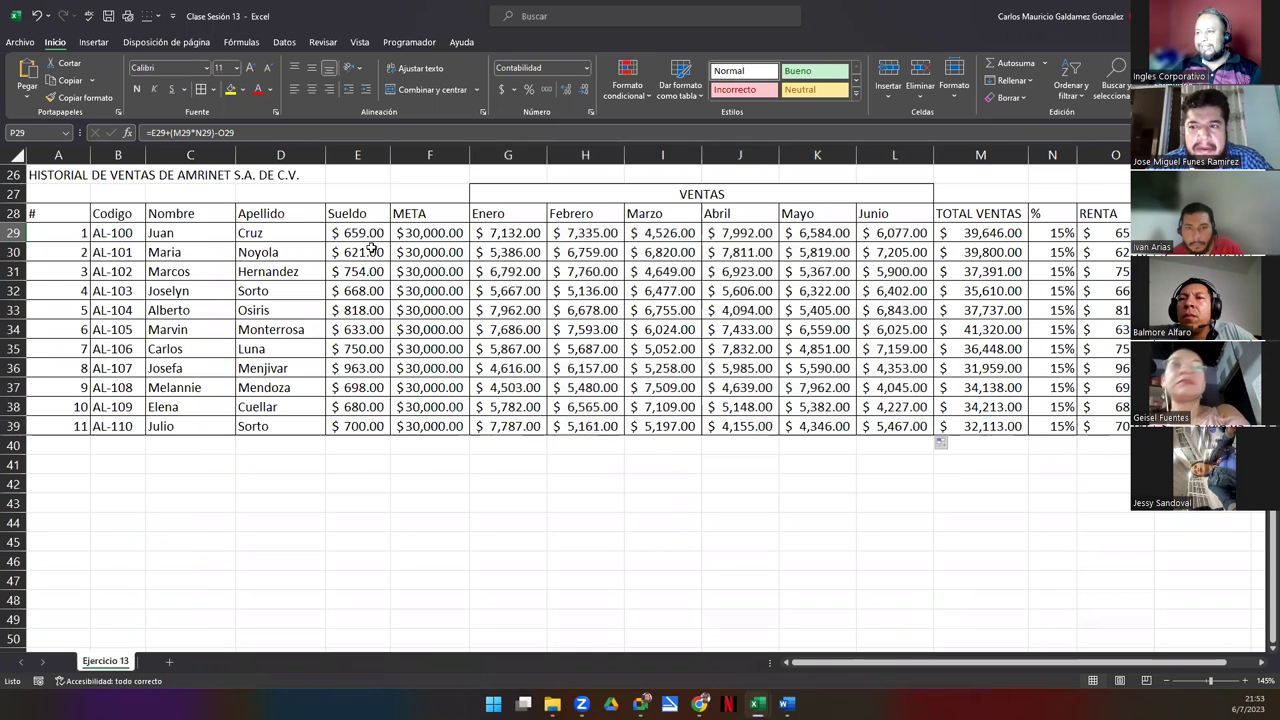
Step: Change P29 to =E29+((M29/6)*N29)-O29
{"action": "left_click", "coordinate": [340, 233]}
{"action": "left_click", "coordinate": [1180, 232]}
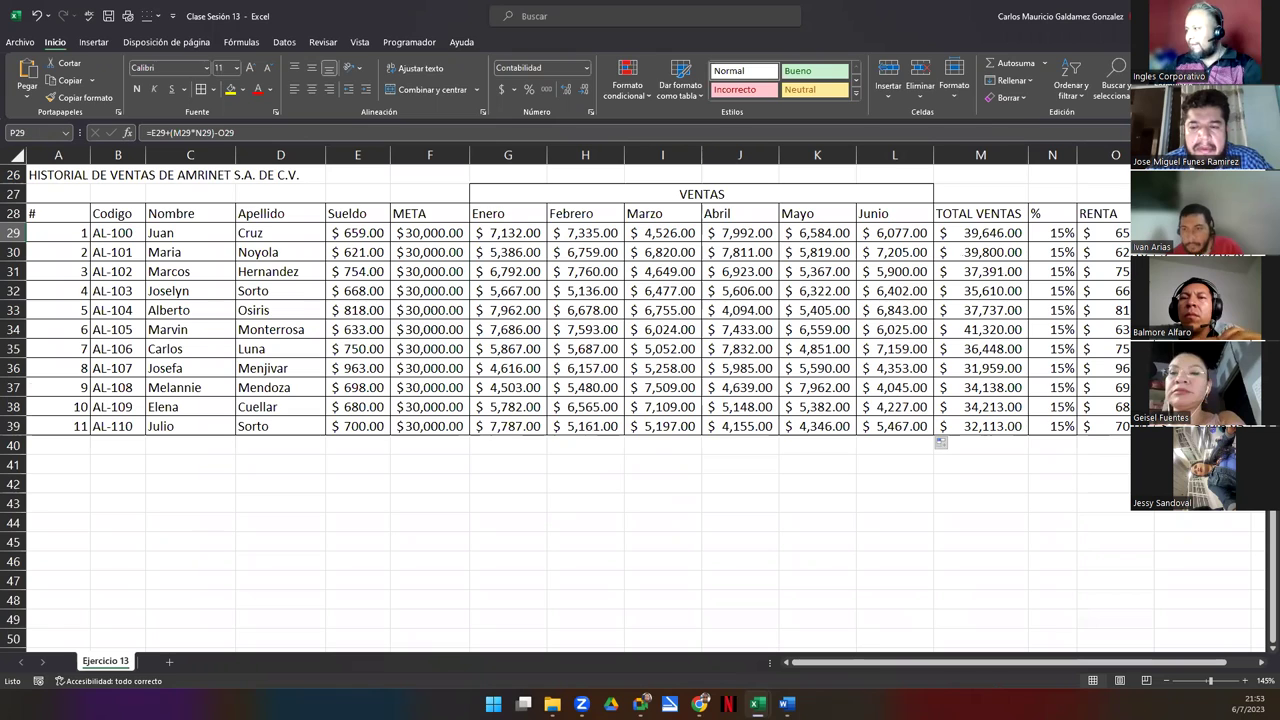
{"action": "key", "text": "F2"}
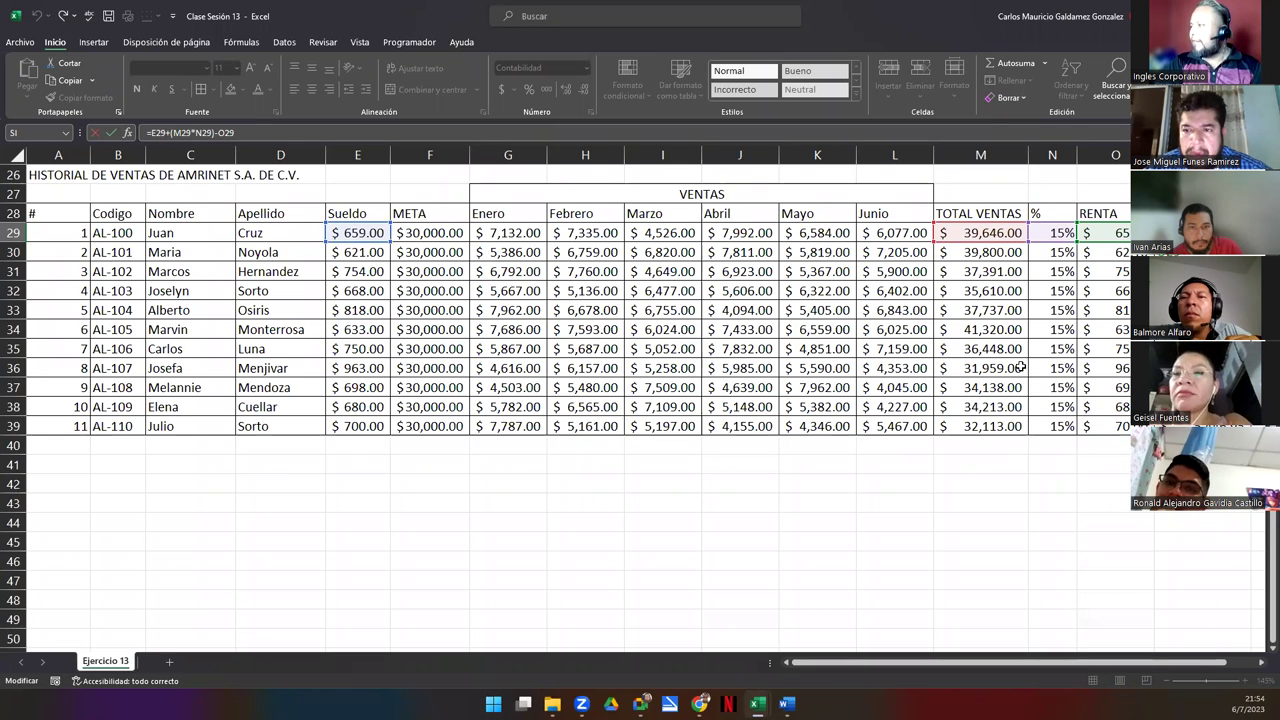
{"action": "type", "text": "(M29"}
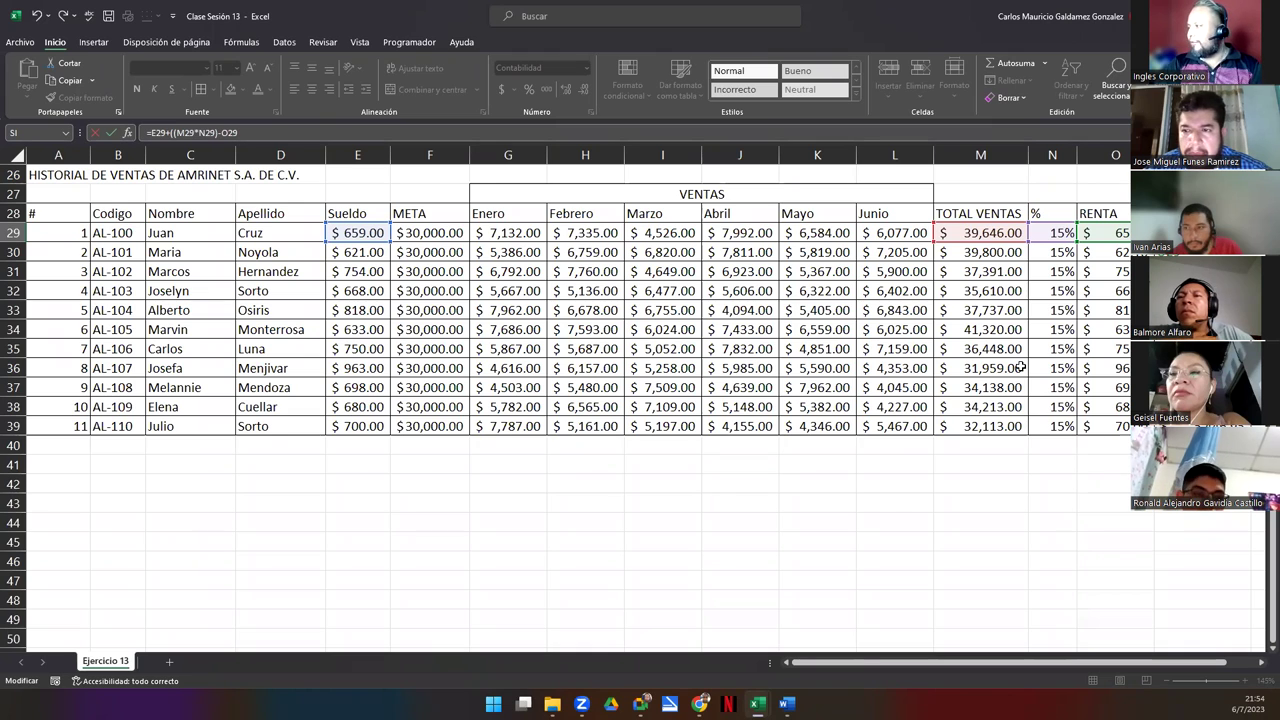
{"action": "type", "text": "/6)"}
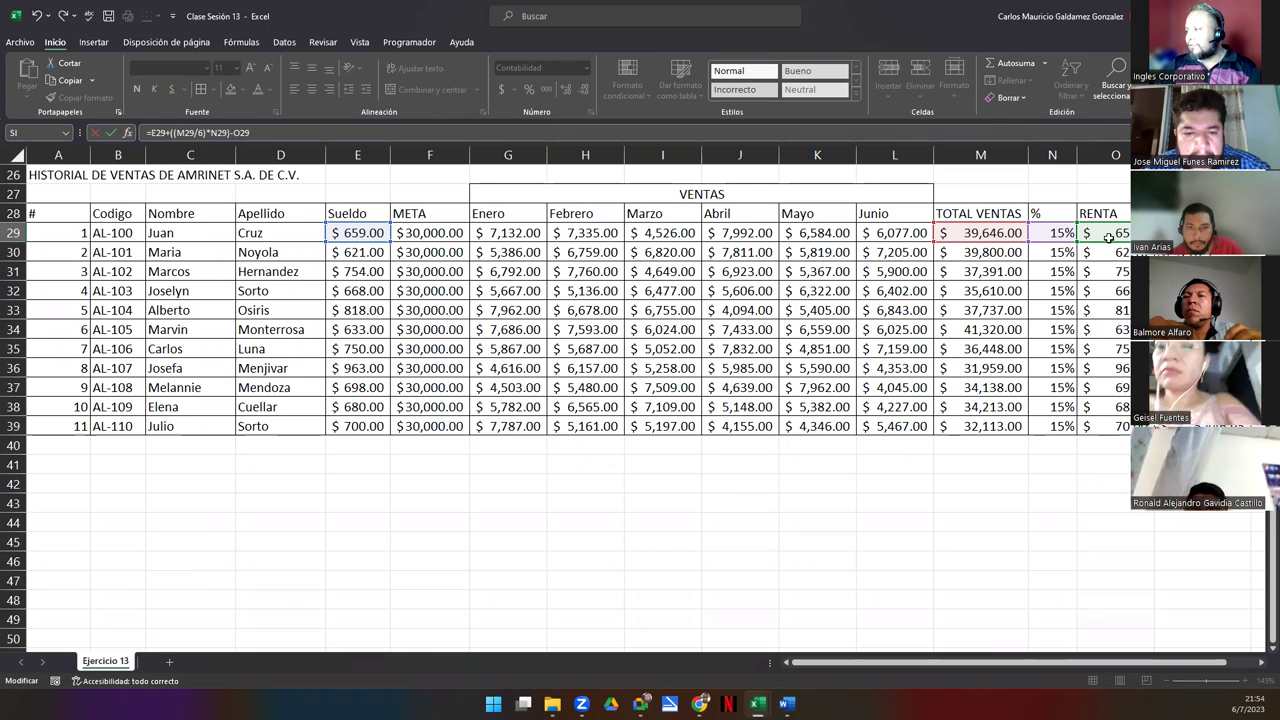
{"action": "key", "text": "ctrl+Return"}
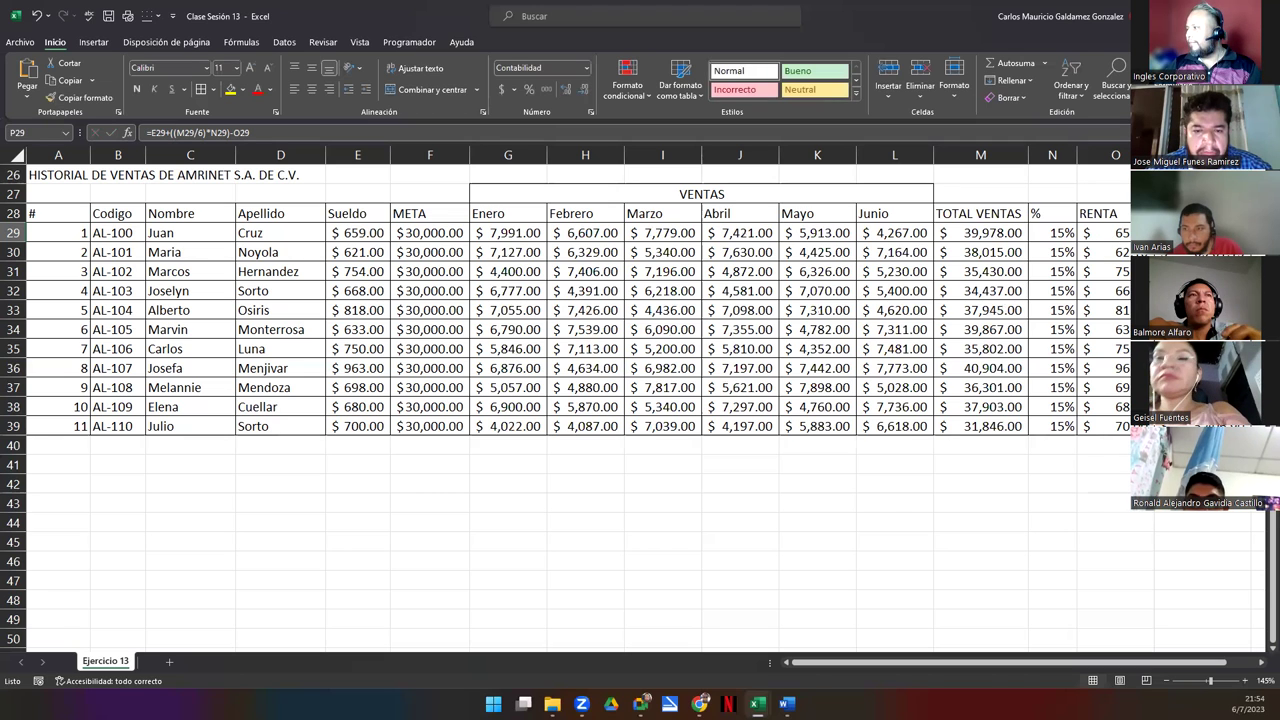
Step: Fill the net salary formula down to P39 and paste G29:L39 back as fixed values
{"action": "left_click_drag", "start_coordinate": [1190, 242], "coordinate": [1190, 436]}
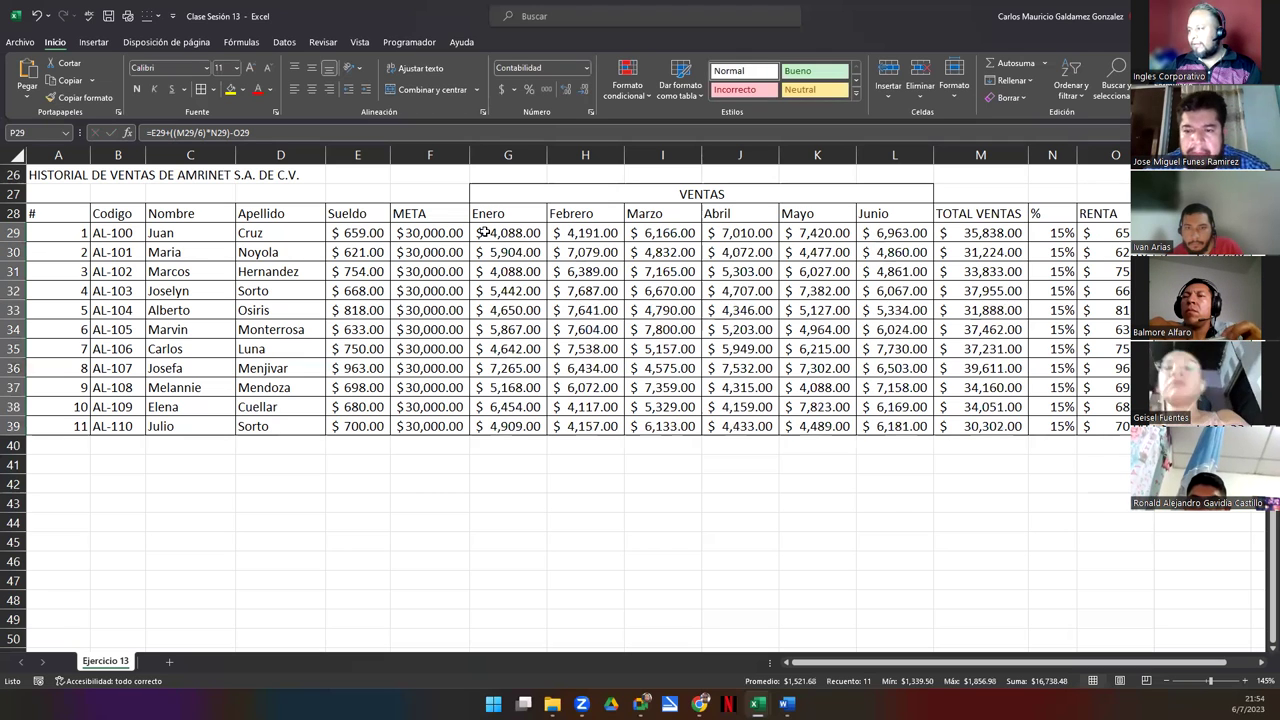
{"action": "left_click_drag", "start_coordinate": [484, 232], "coordinate": [893, 425]}
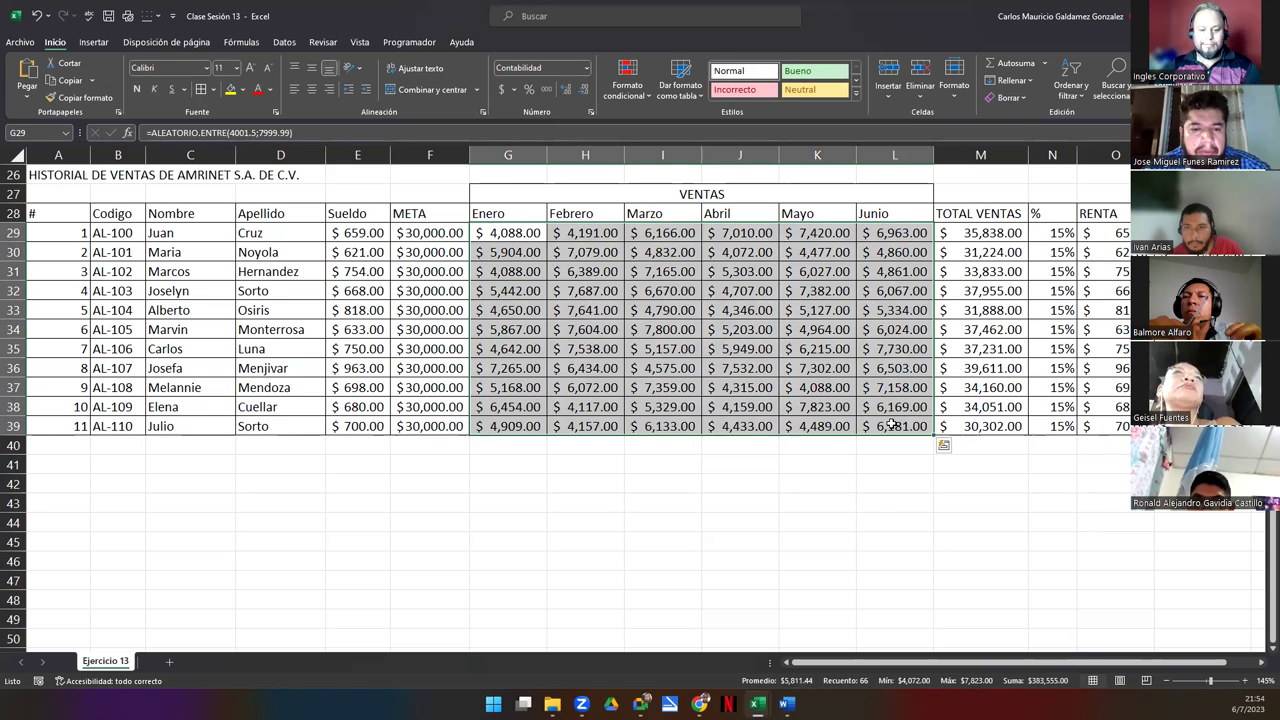
{"action": "key", "text": "ctrl+c"}
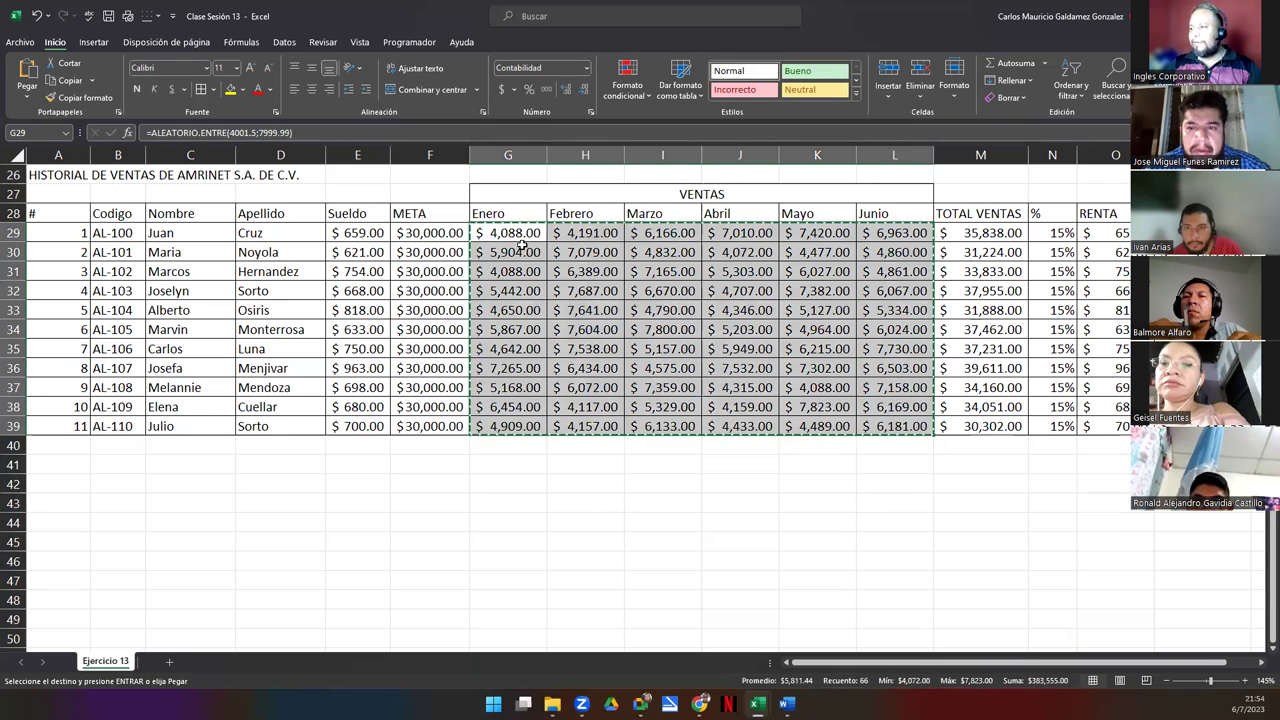
{"action": "right_click", "coordinate": [500, 237]}
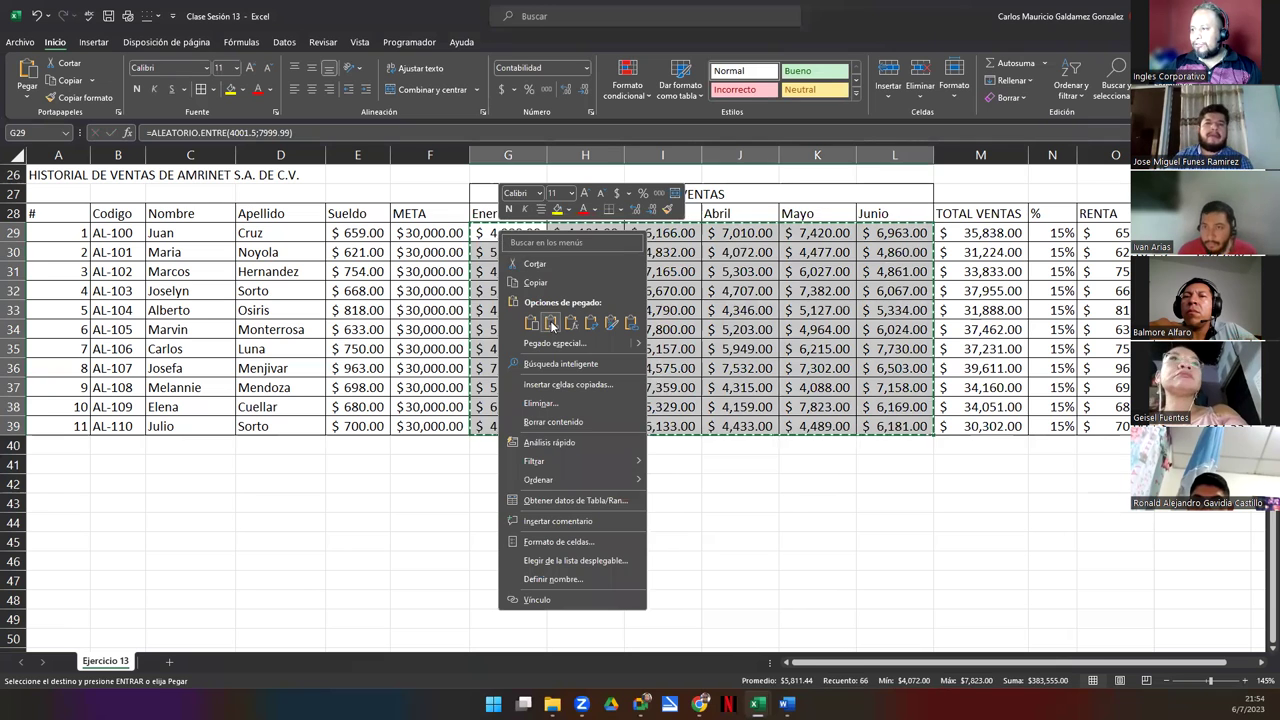
{"action": "left_click", "coordinate": [551, 325]}
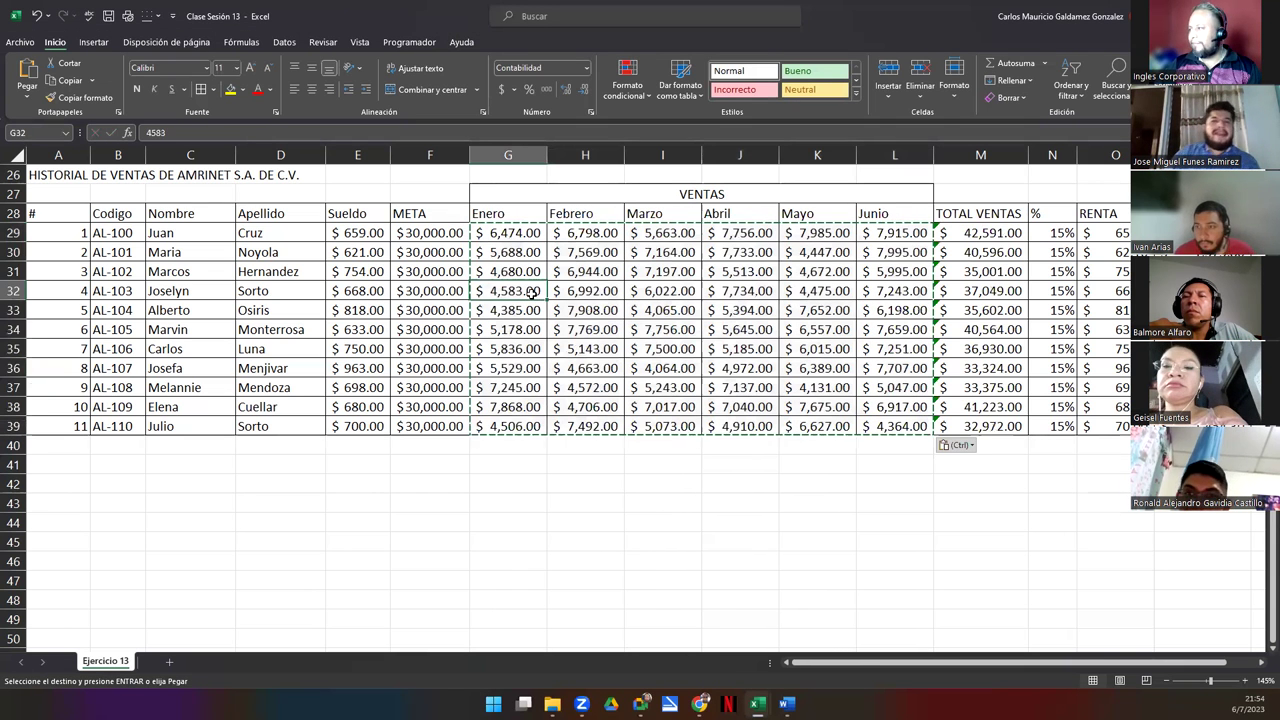
Step: Check that G29 and I37 now hold plain numbers instead of formulas
{"action": "left_click", "coordinate": [520, 233]}
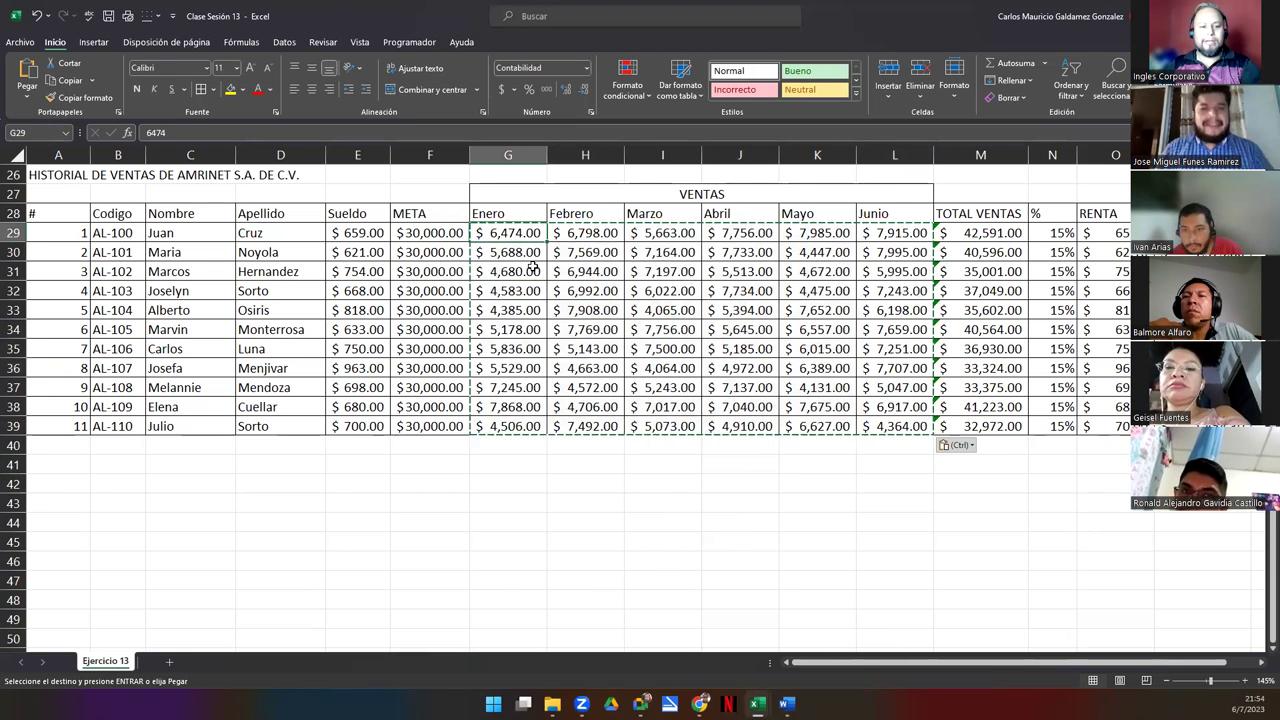
{"action": "key", "text": "Escape"}
{"action": "key", "text": "F2"}
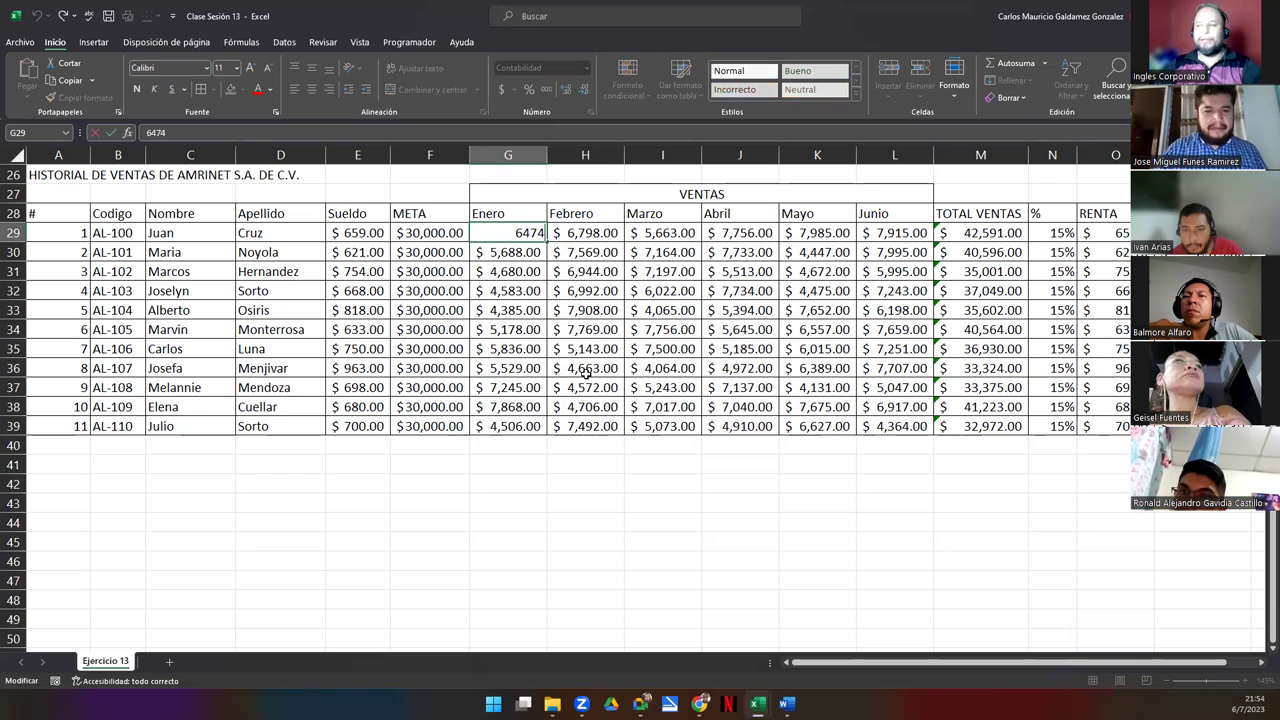
{"action": "key", "text": "Return"}
{"action": "left_click", "coordinate": [640, 387]}
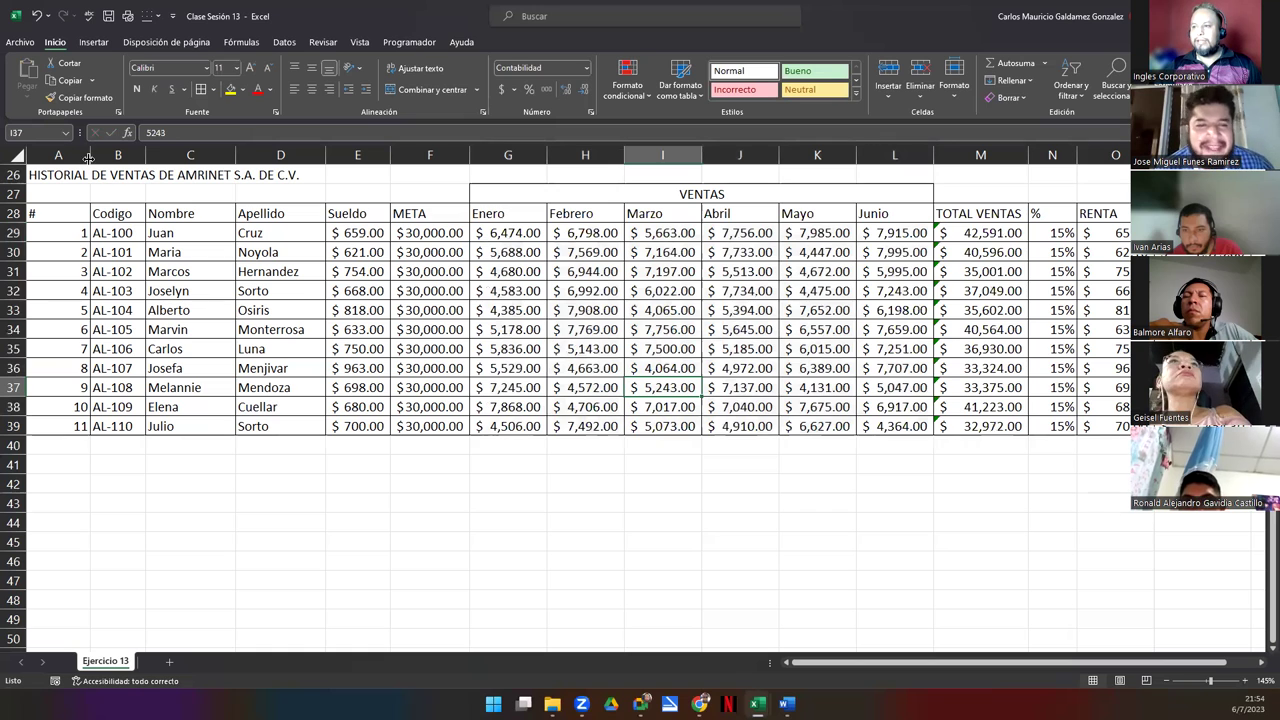
Step: Narrow columns A, B, C and D
{"action": "left_click_drag", "start_coordinate": [89, 155], "coordinate": [64, 155]}
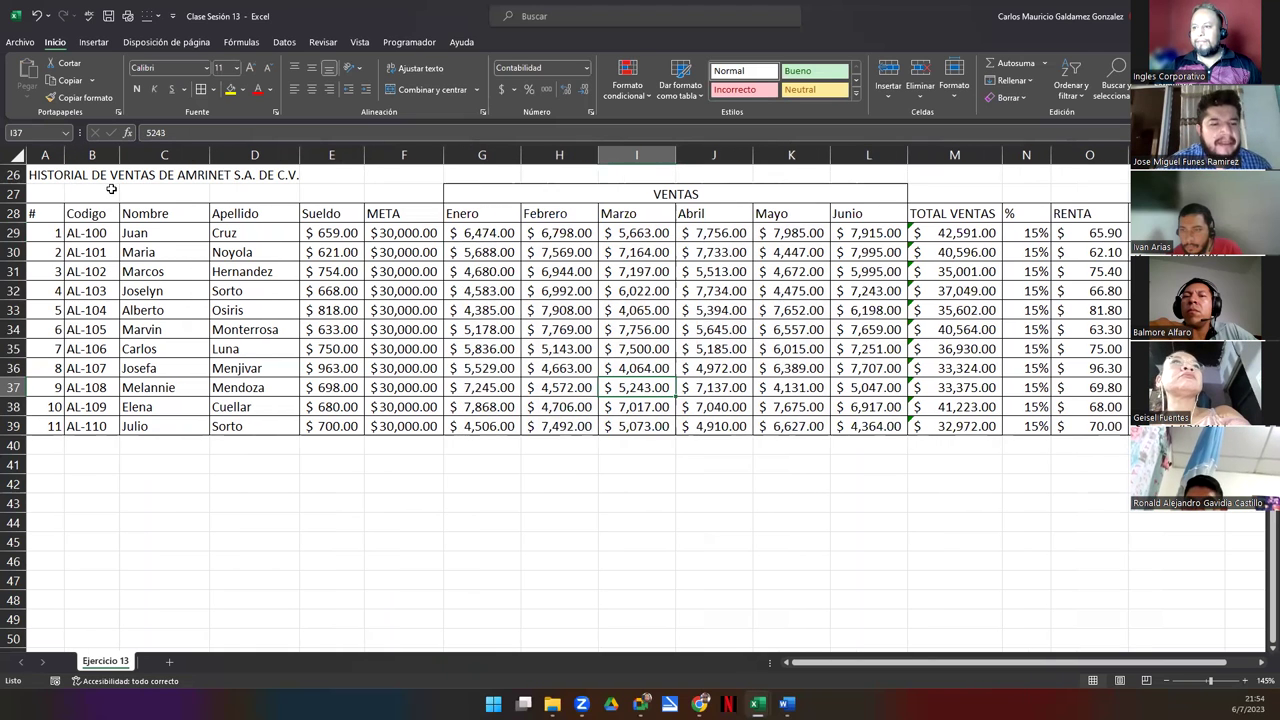
{"action": "left_click_drag", "start_coordinate": [119, 155], "coordinate": [113, 155]}
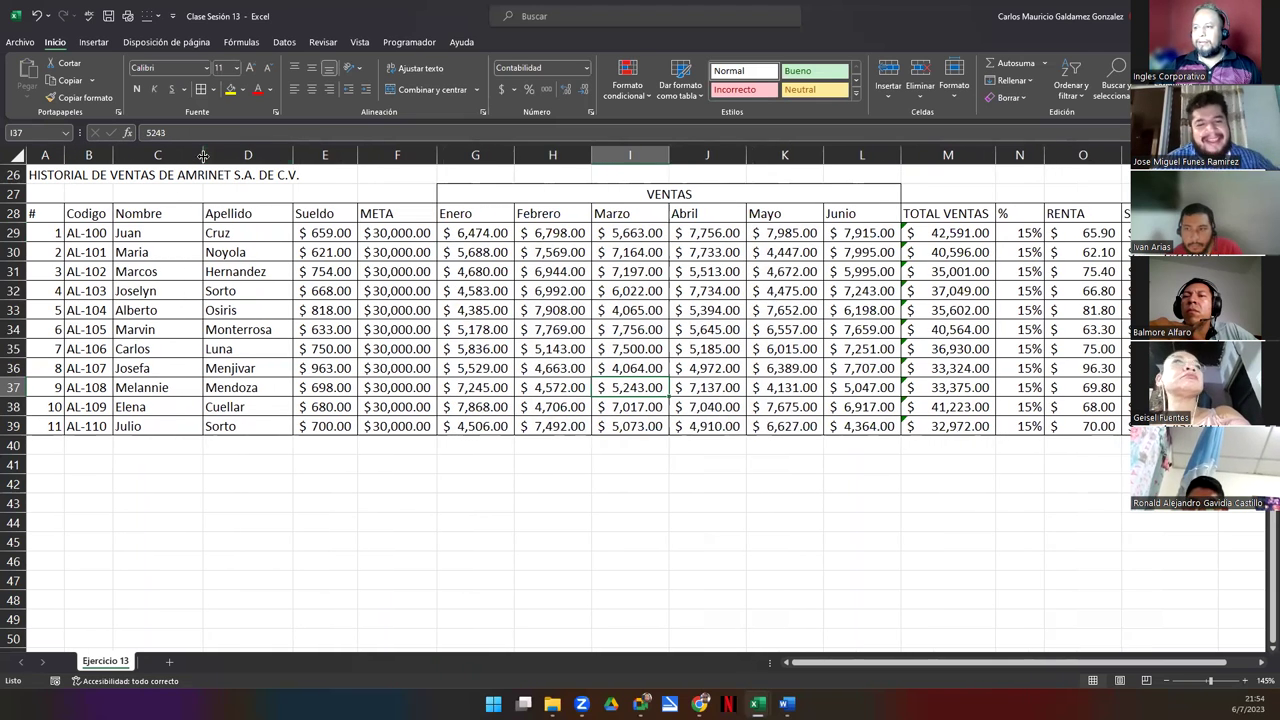
{"action": "left_click_drag", "start_coordinate": [202, 155], "coordinate": [189, 155]}
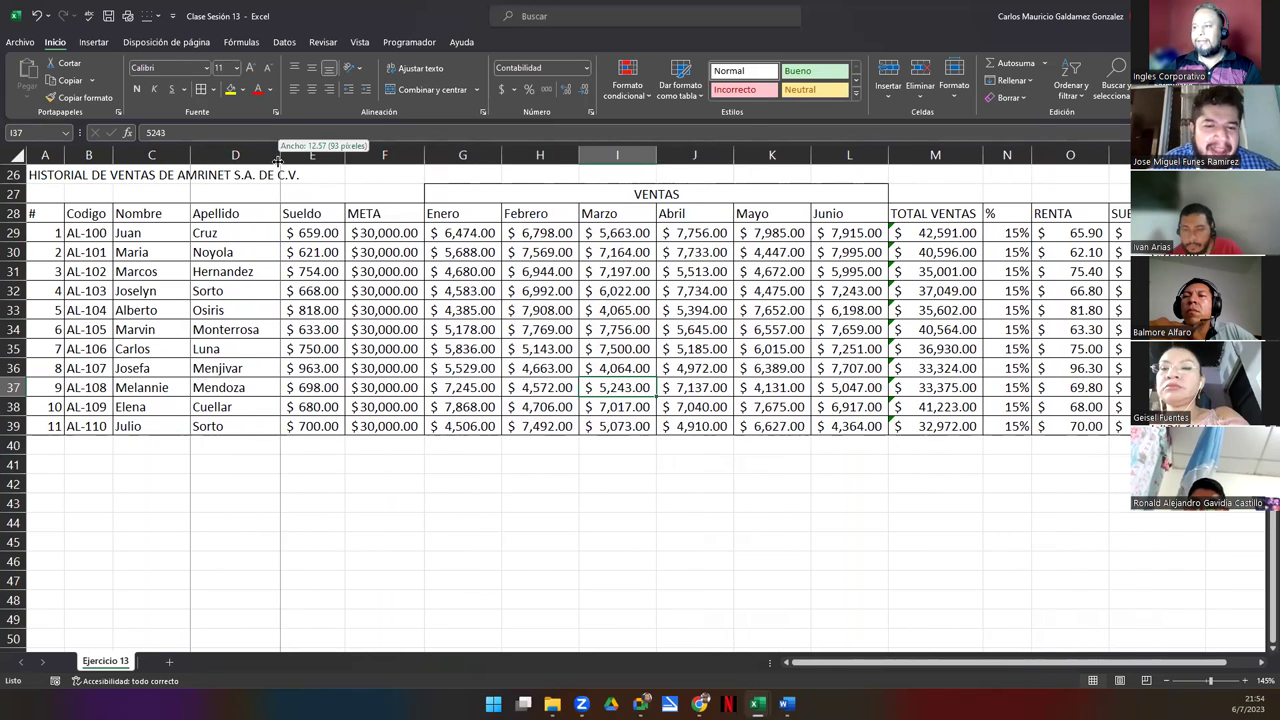
{"action": "left_click_drag", "start_coordinate": [280, 158], "coordinate": [267, 158]}
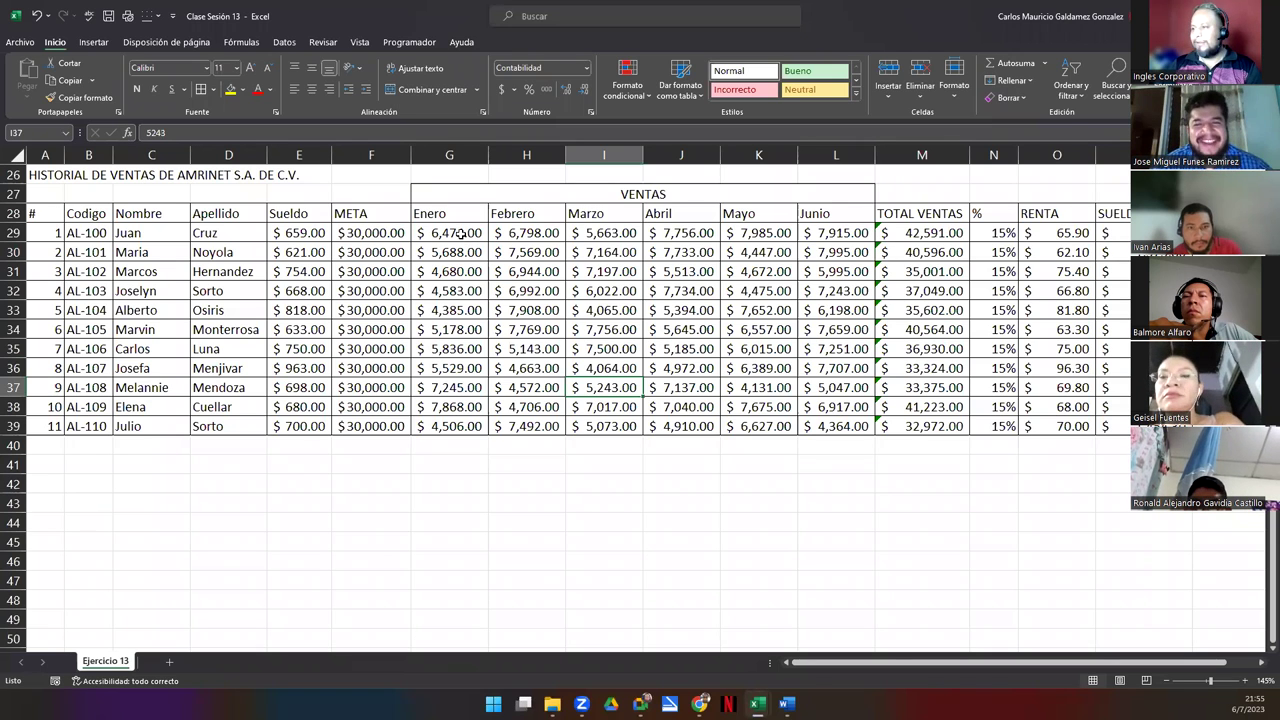
{"action": "left_click_drag", "start_coordinate": [469, 237], "coordinate": [830, 427]}
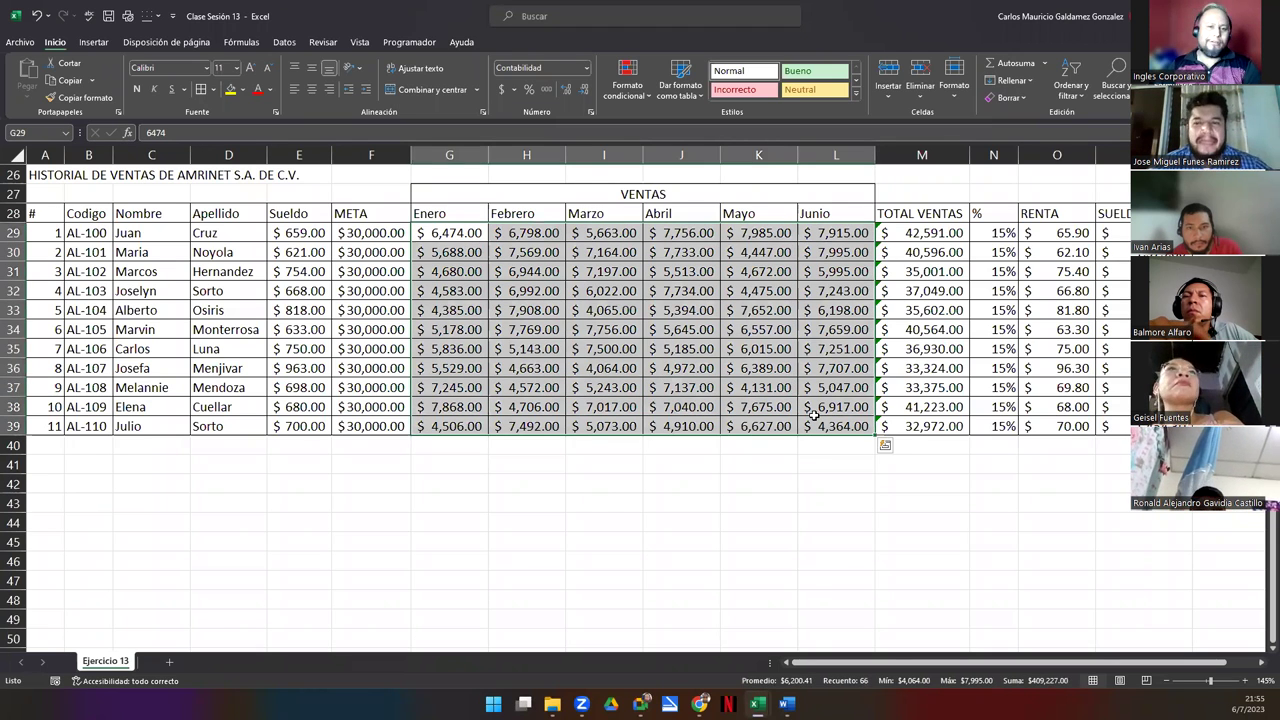
{"action": "left_click_drag", "start_coordinate": [1112, 232], "coordinate": [1112, 407]}
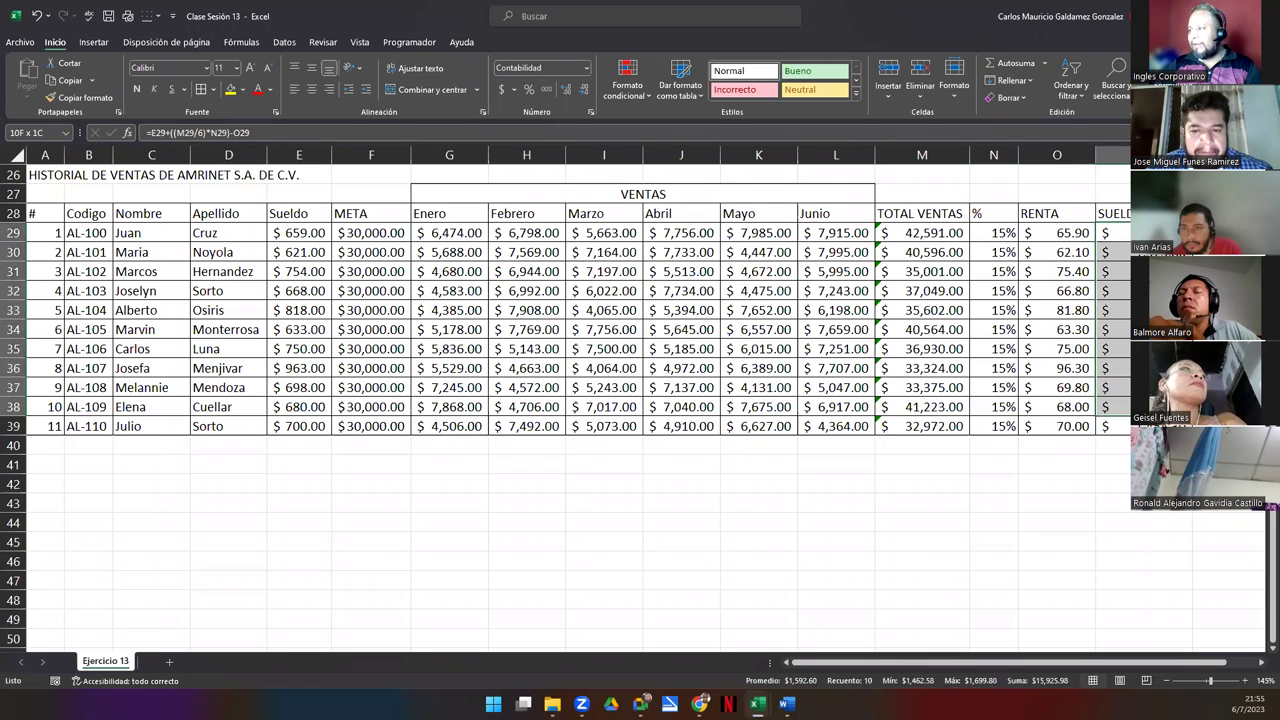
{"action": "left_click", "coordinate": [1008, 236]}
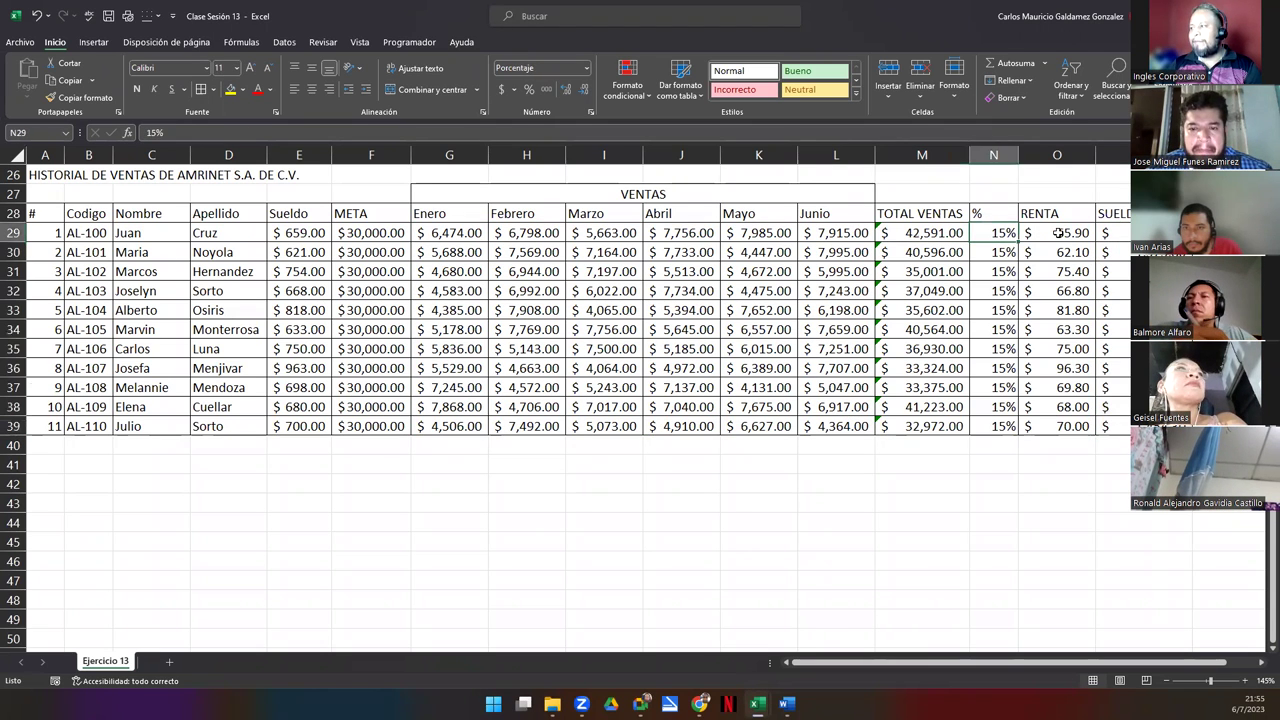
{"action": "left_click", "coordinate": [1057, 233]}
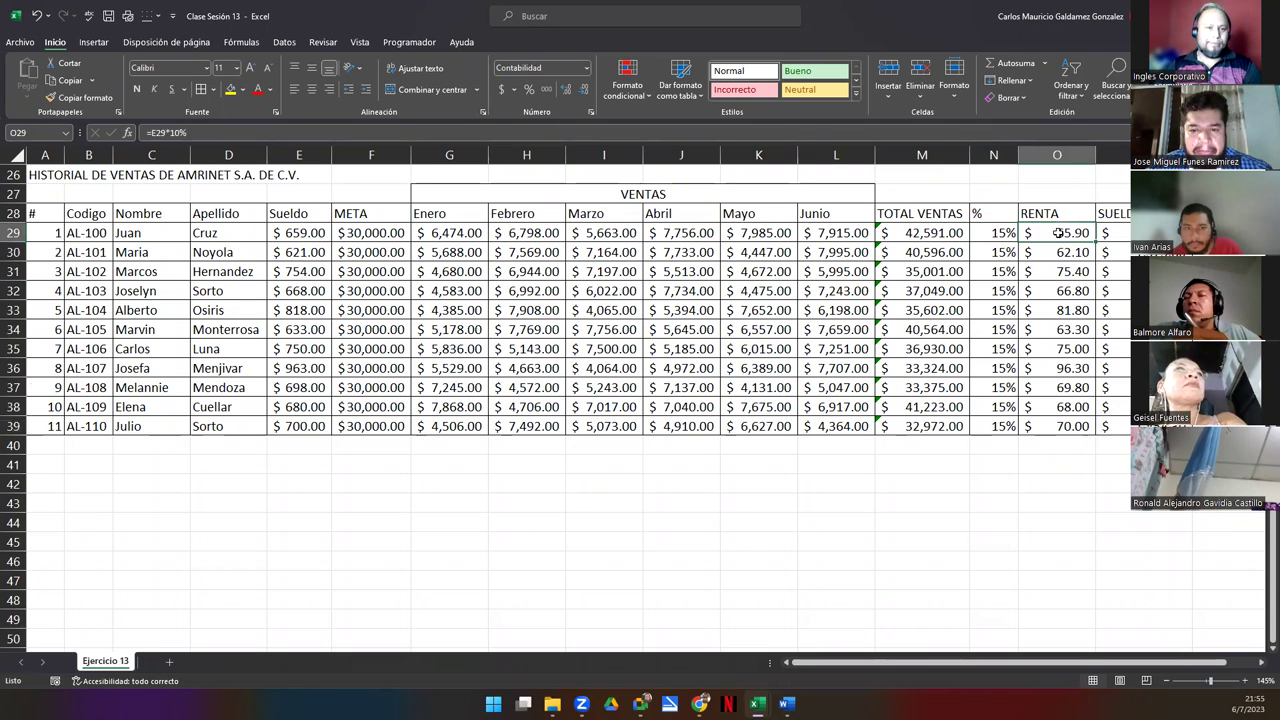
{"action": "left_click", "coordinate": [931, 231]}
{"action": "key", "text": "alt+equal"}
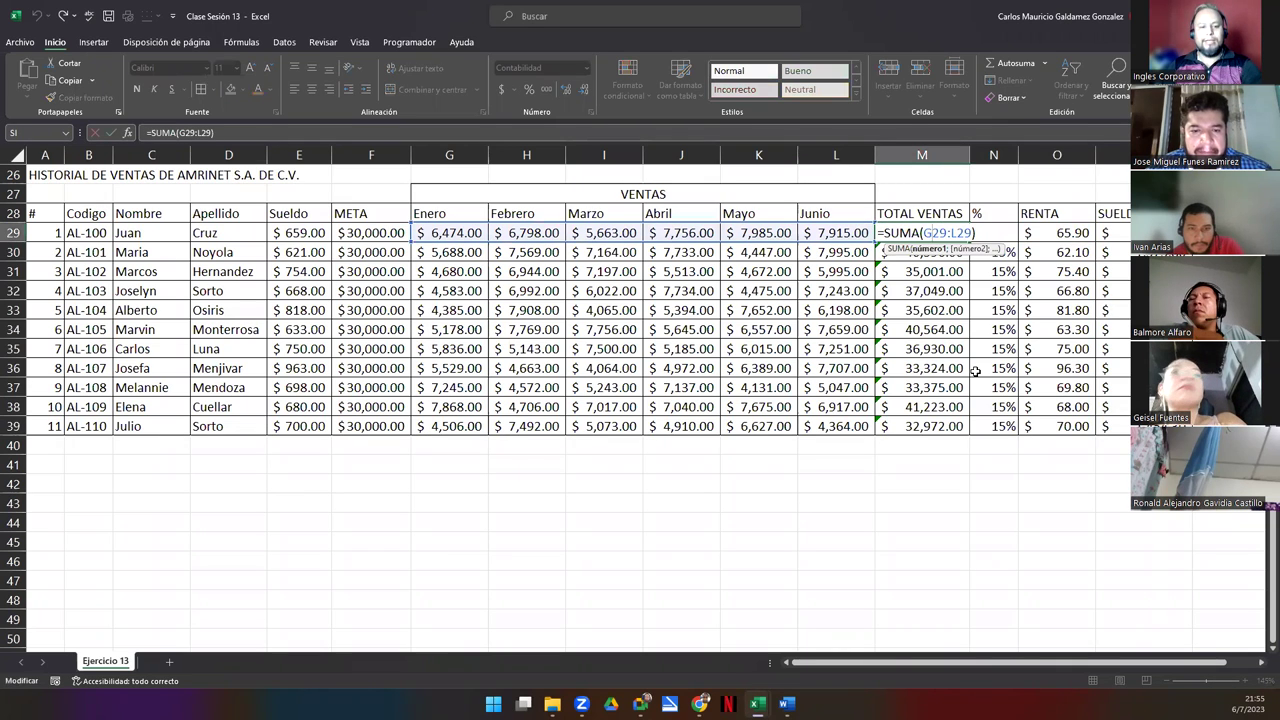
{"action": "key", "text": "Tab"}
{"action": "key", "text": "Tab"}
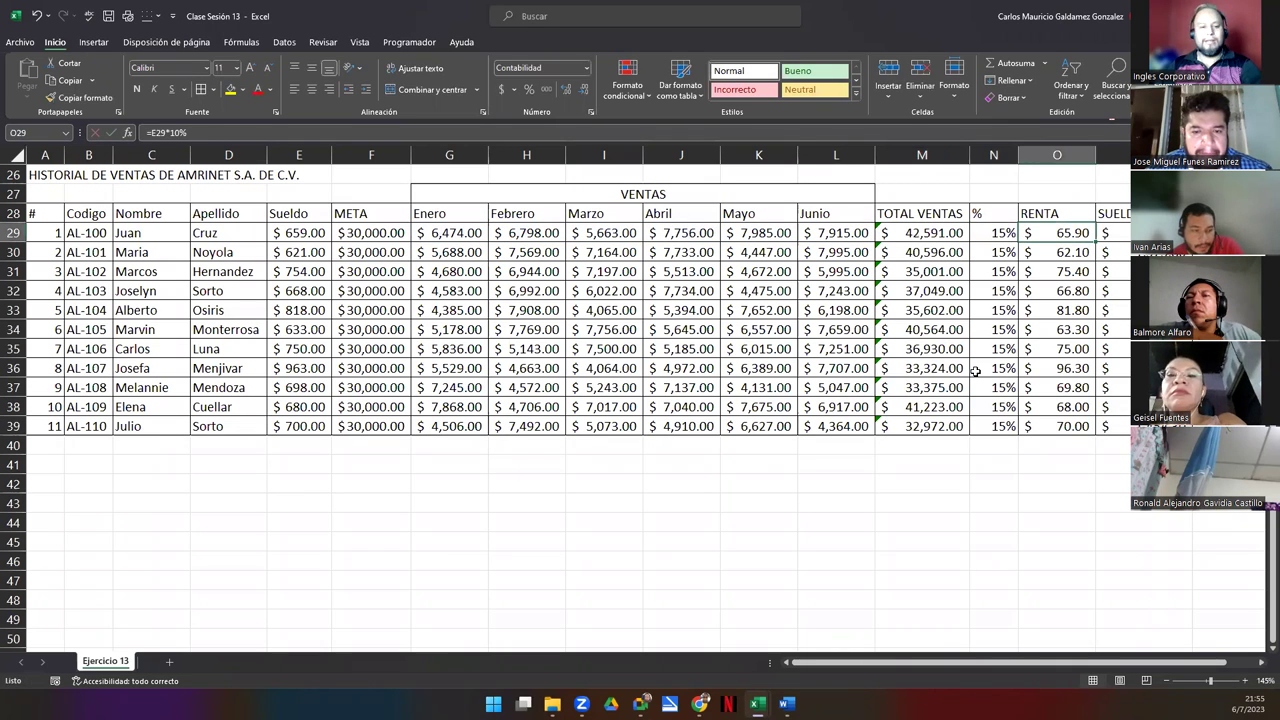
{"action": "key", "text": "F2"}
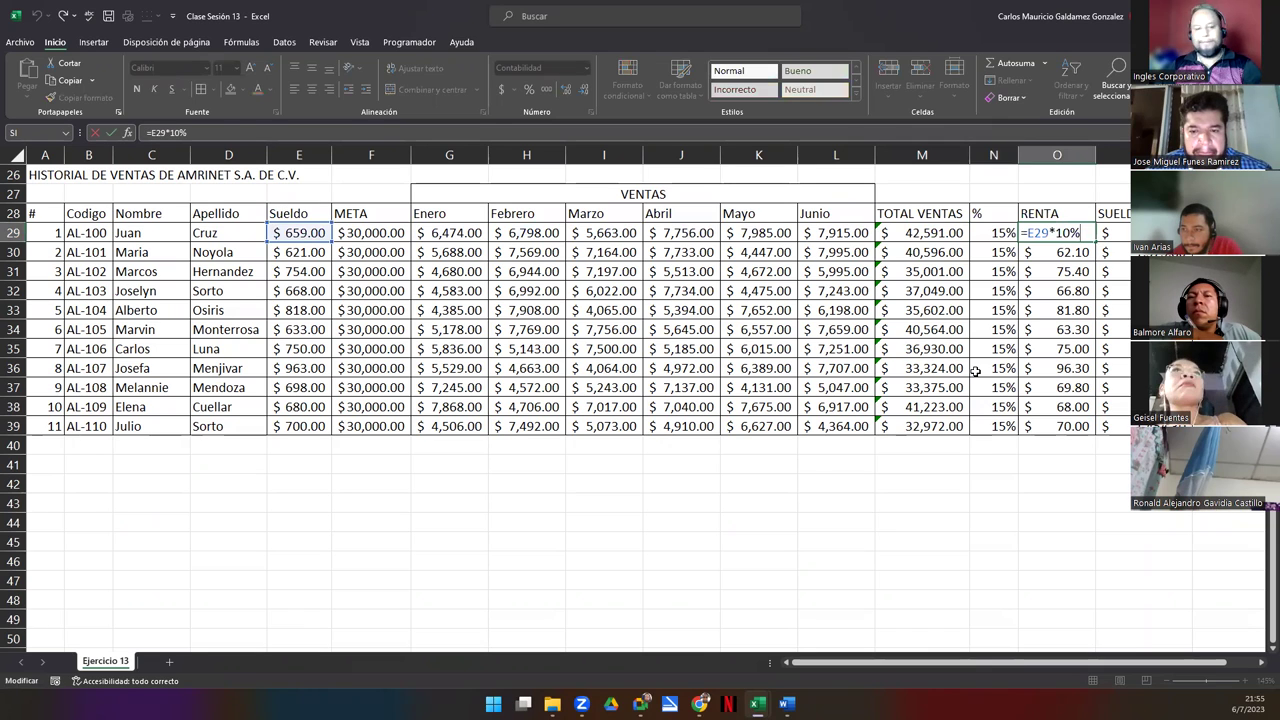
{"action": "key", "text": "Tab"}
{"action": "key", "text": "F2"}
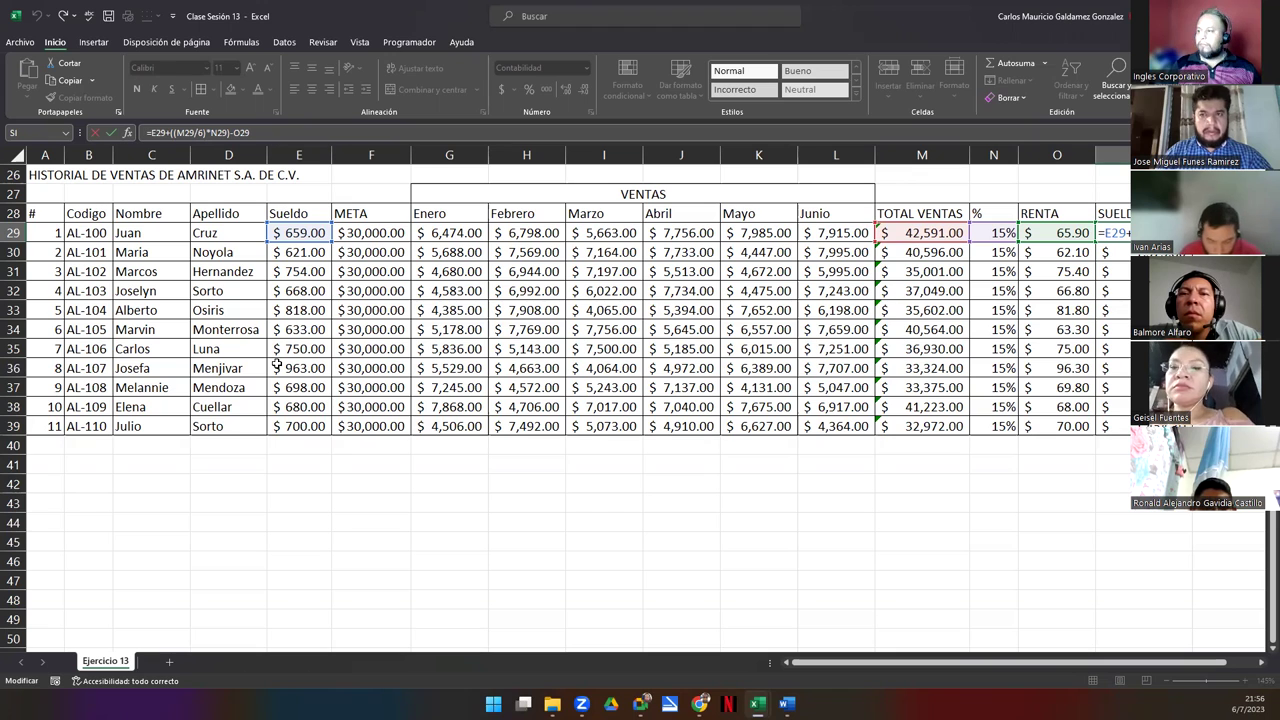
{"action": "mouse_move", "coordinate": [452, 234]}
{"action": "left_mouse_down"}
{"action": "mouse_move", "coordinate": [671, 346]}
{"action": "mouse_move", "coordinate": [770, 420]}
{"action": "mouse_move", "coordinate": [806, 426]}
{"action": "left_mouse_up"}
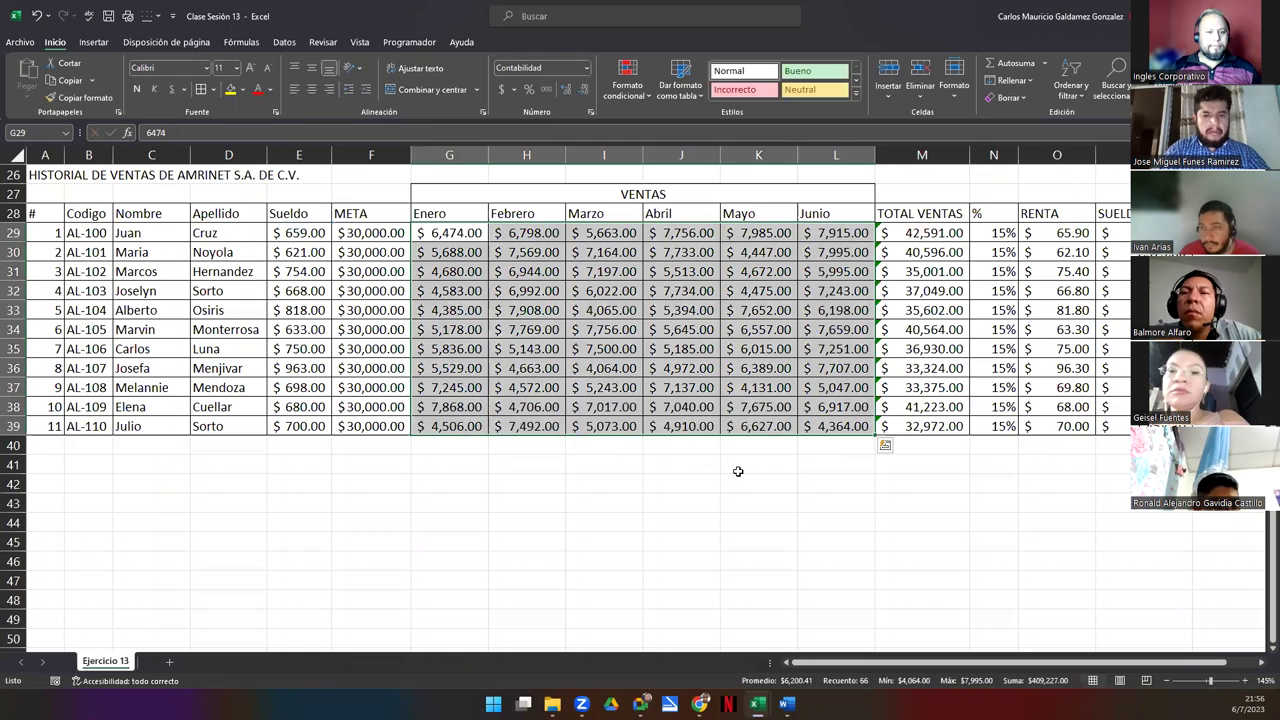
{"action": "left_click", "coordinate": [458, 482]}
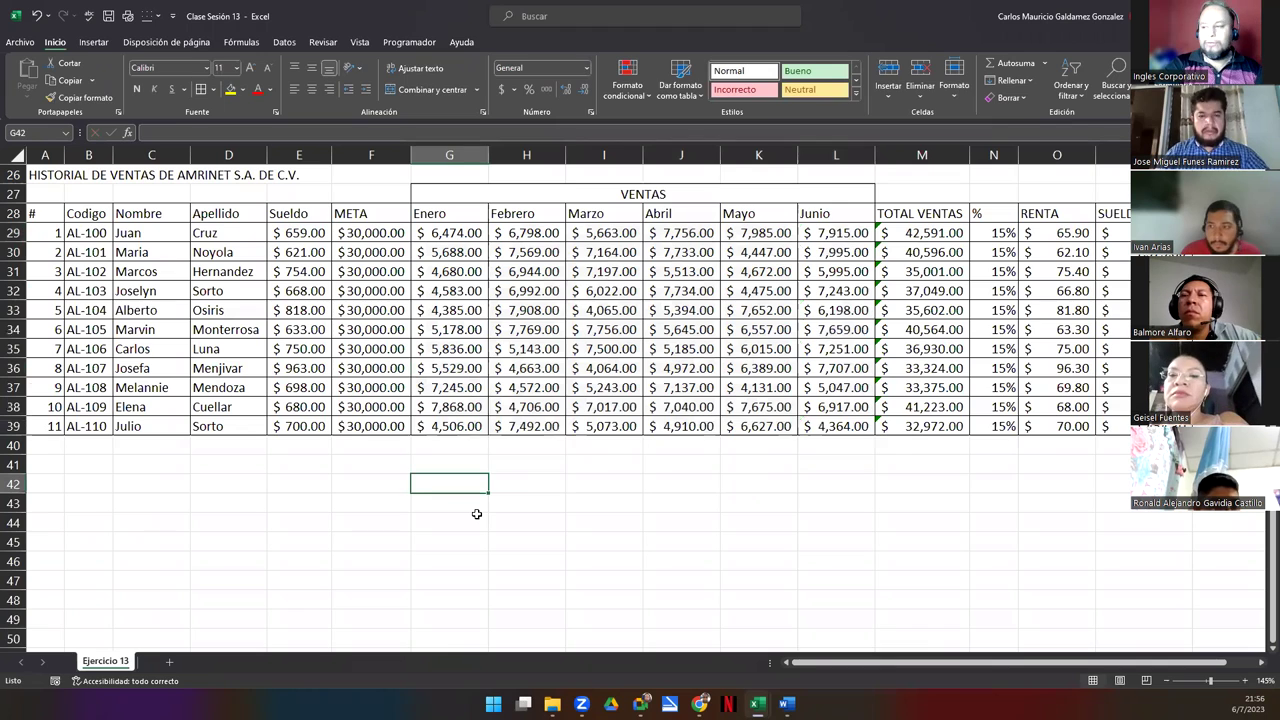
Step: Enter =randbetween in G42, then delete the resulting #¿NOMBRE? error
{"action": "type", "text": "=rand"}
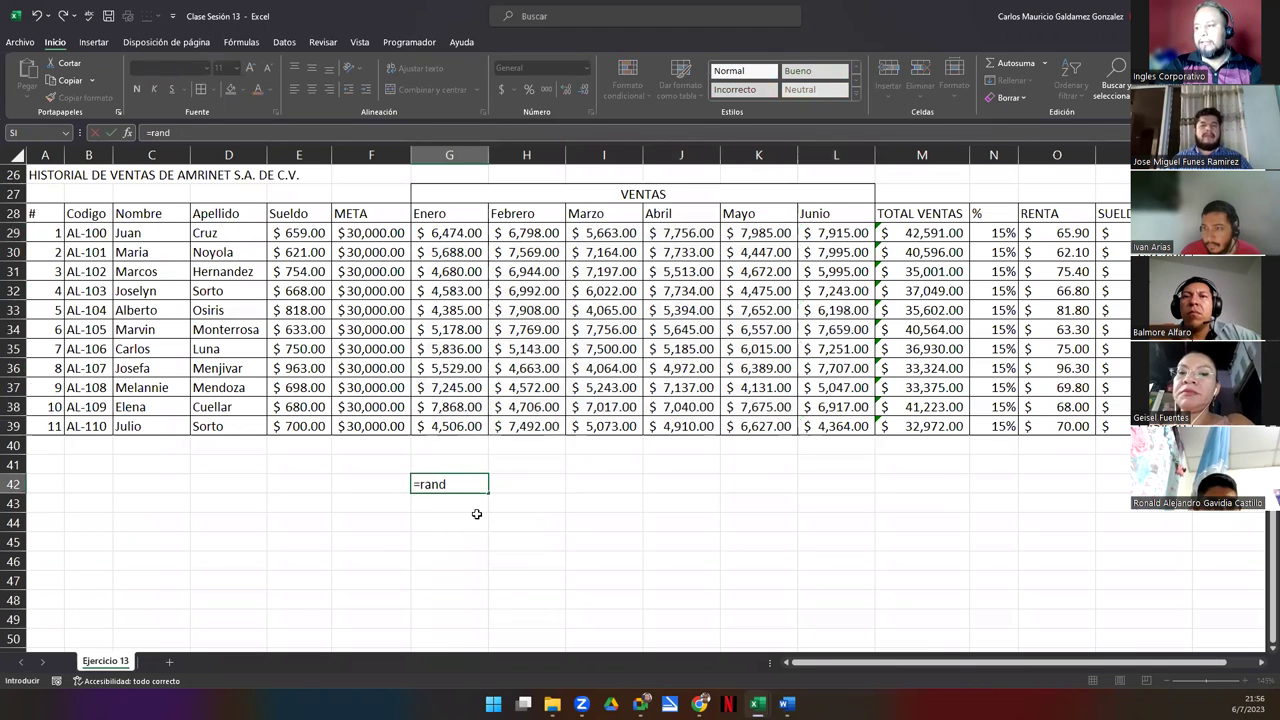
{"action": "type", "text": "be"}
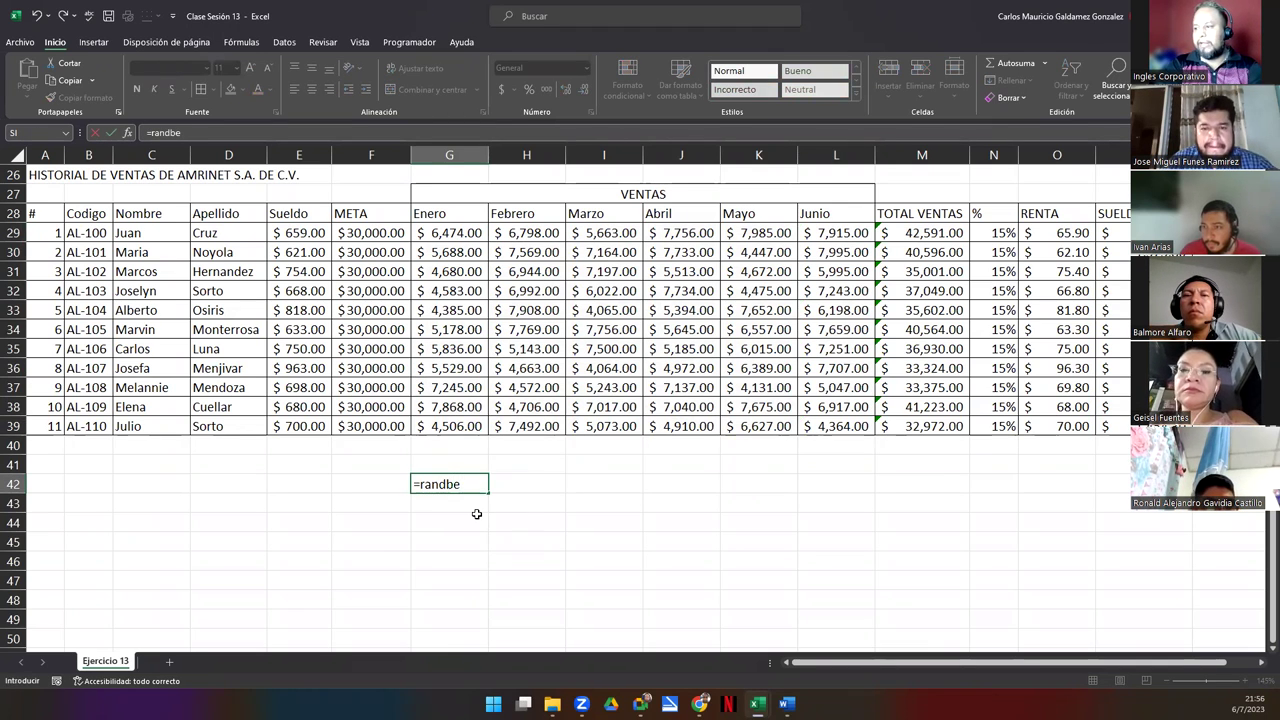
{"action": "type", "text": "te"}
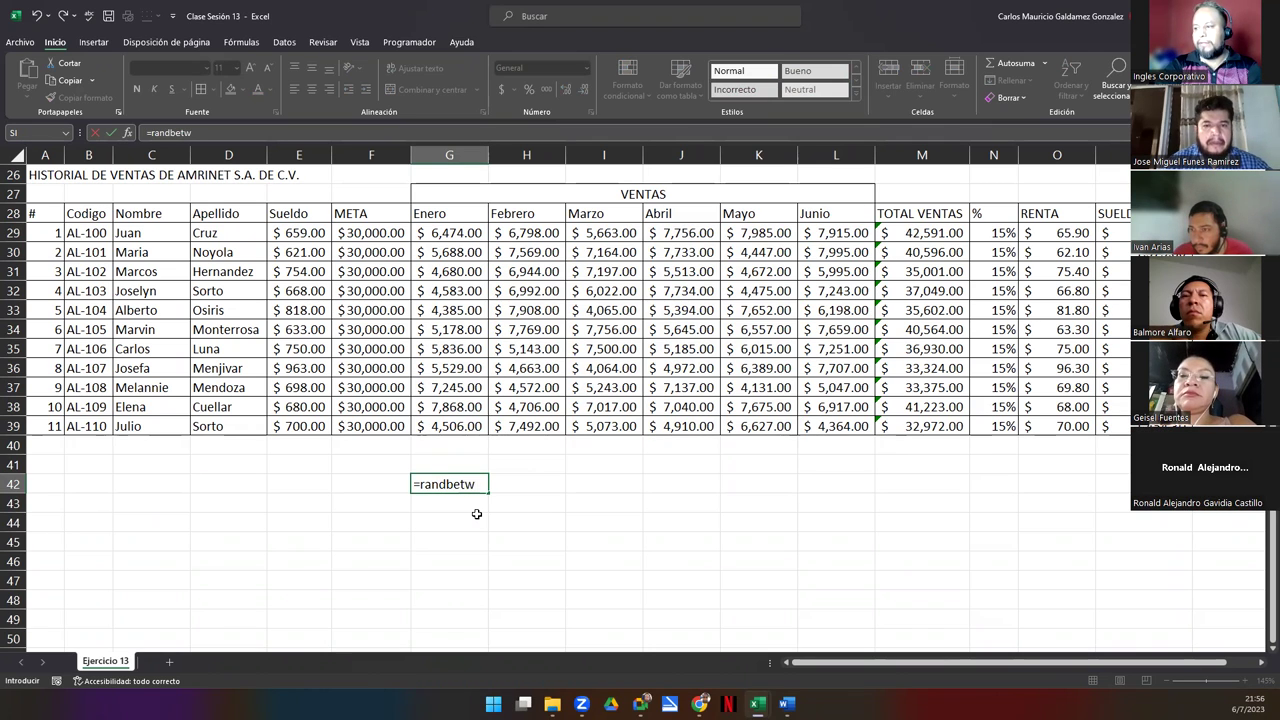
{"action": "type", "text": "een"}
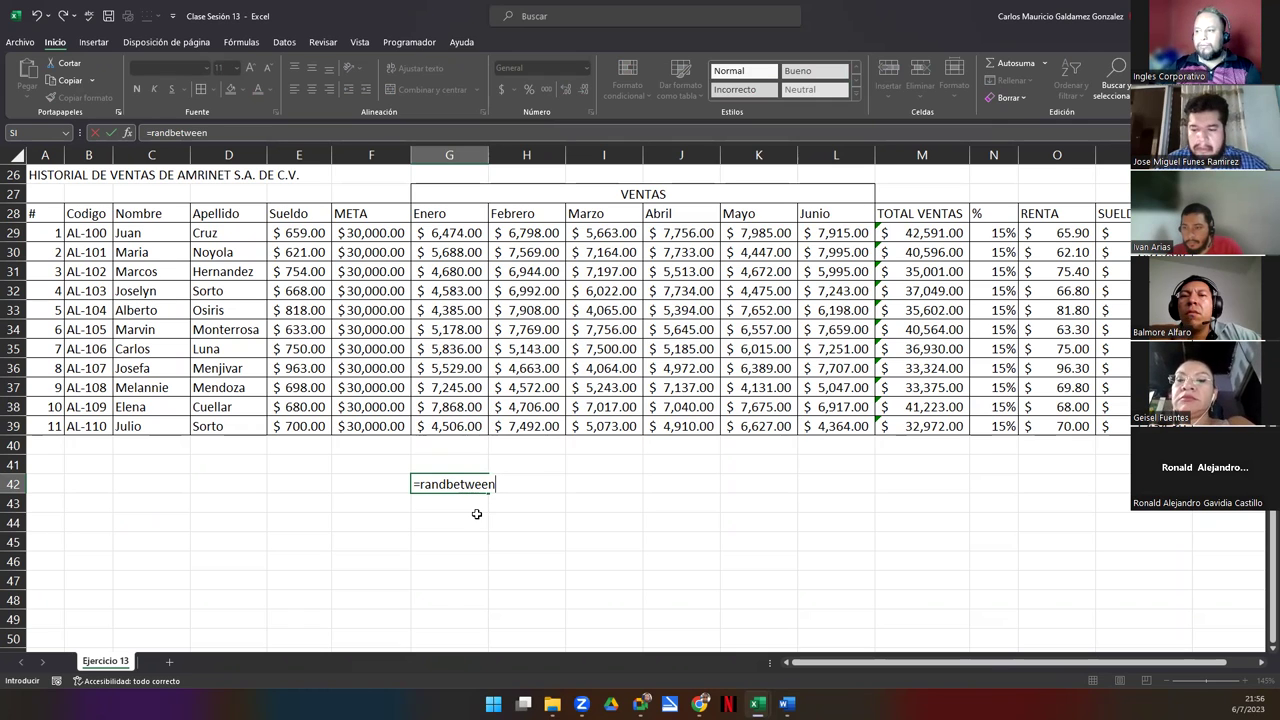
{"action": "left_click", "coordinate": [421, 233]}
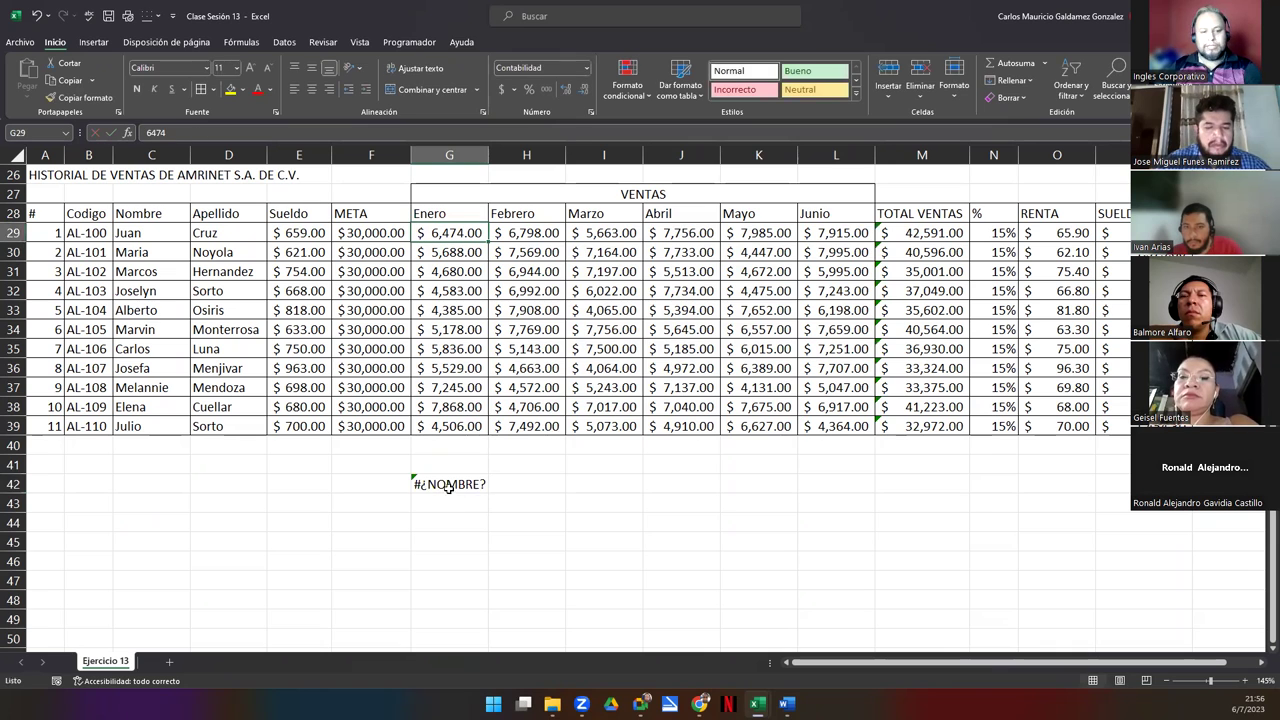
{"action": "left_click", "coordinate": [452, 484]}
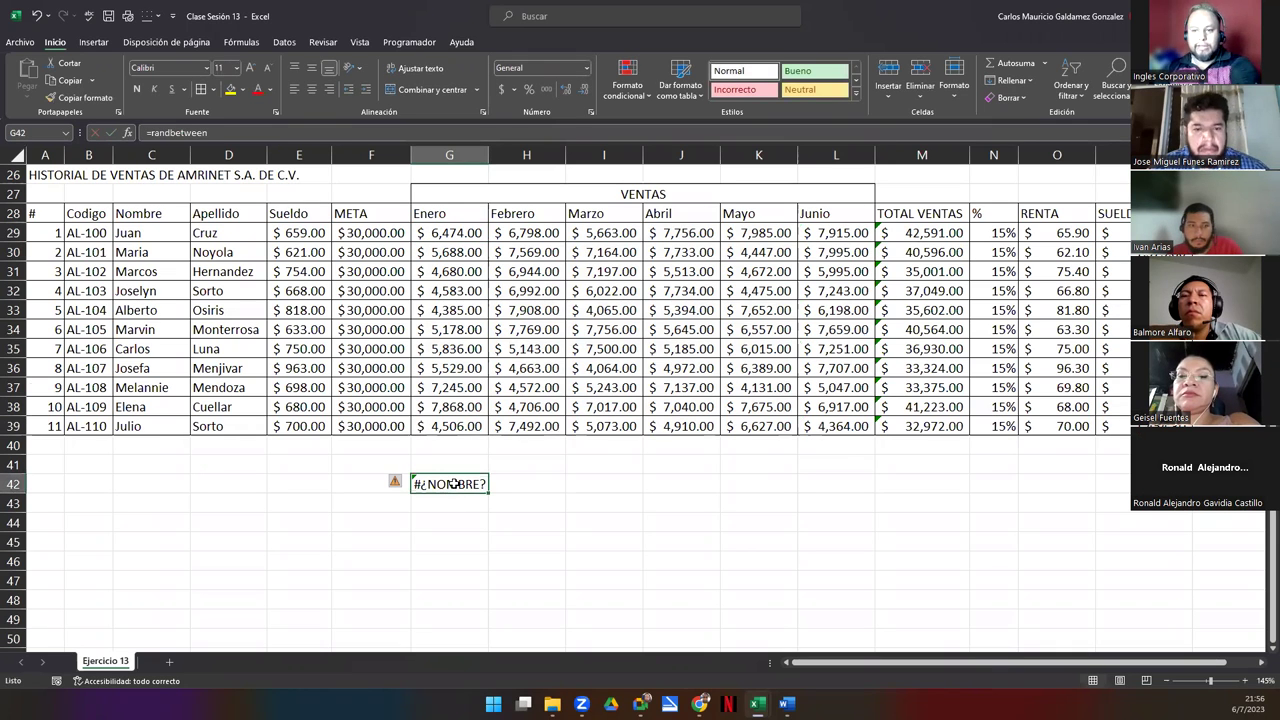
{"action": "key", "text": "Delete"}
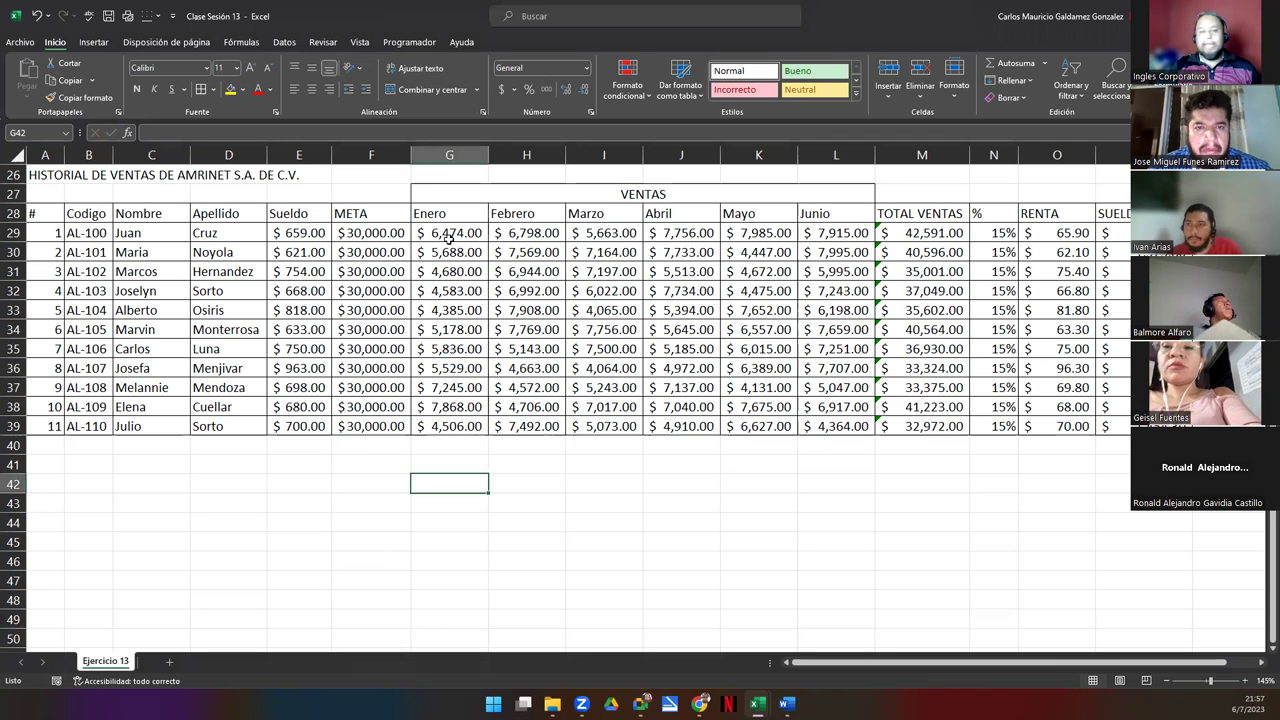
Step: Copy G29:L39 and paste it back onto G29 as values, then check that G32 holds 4583
{"action": "mouse_move", "coordinate": [449, 233]}
{"action": "left_mouse_down"}
{"action": "mouse_move", "coordinate": [690, 333]}
{"action": "mouse_move", "coordinate": [836, 426]}
{"action": "left_mouse_up"}
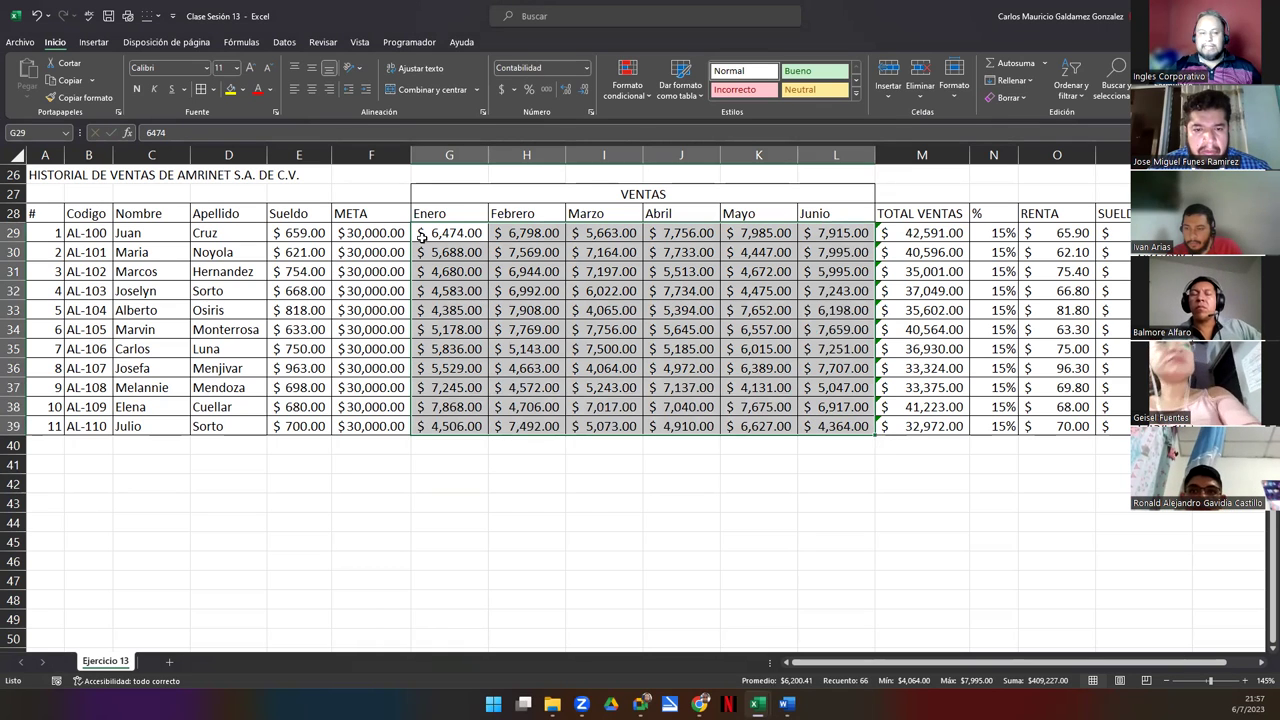
{"action": "right_click", "coordinate": [427, 241]}
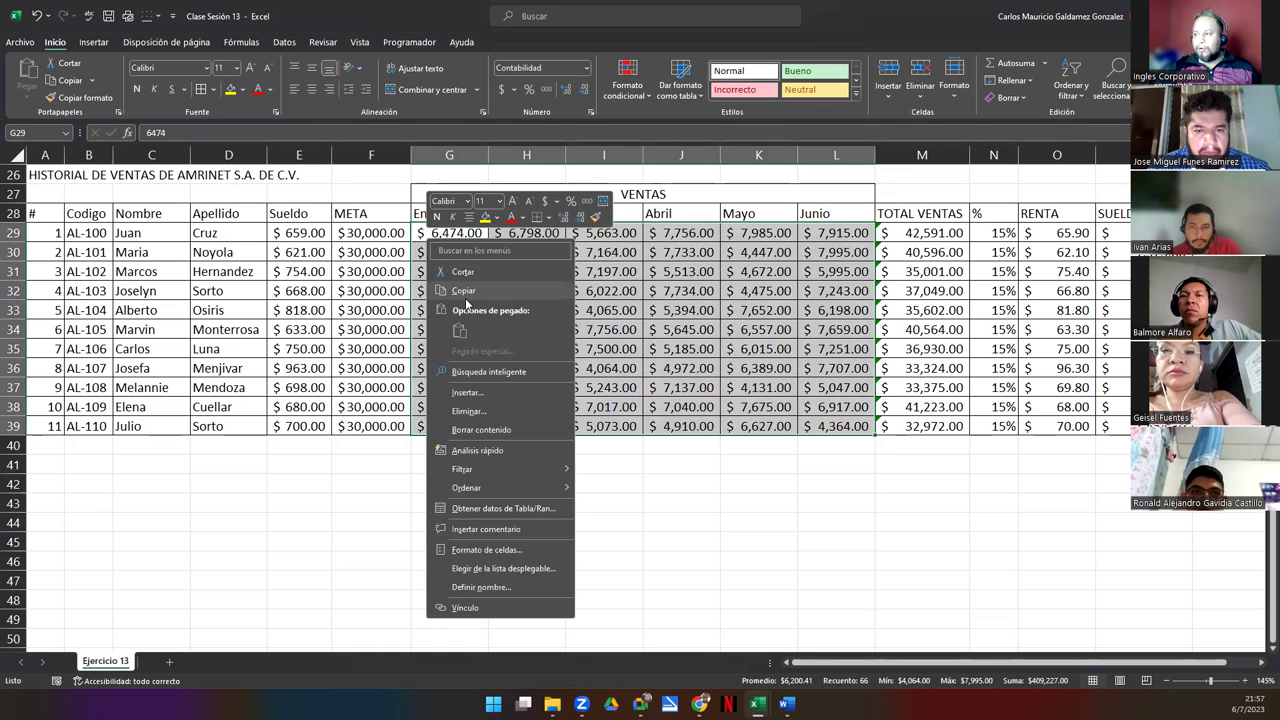
{"action": "left_click", "coordinate": [466, 292]}
{"action": "left_click", "coordinate": [437, 236]}
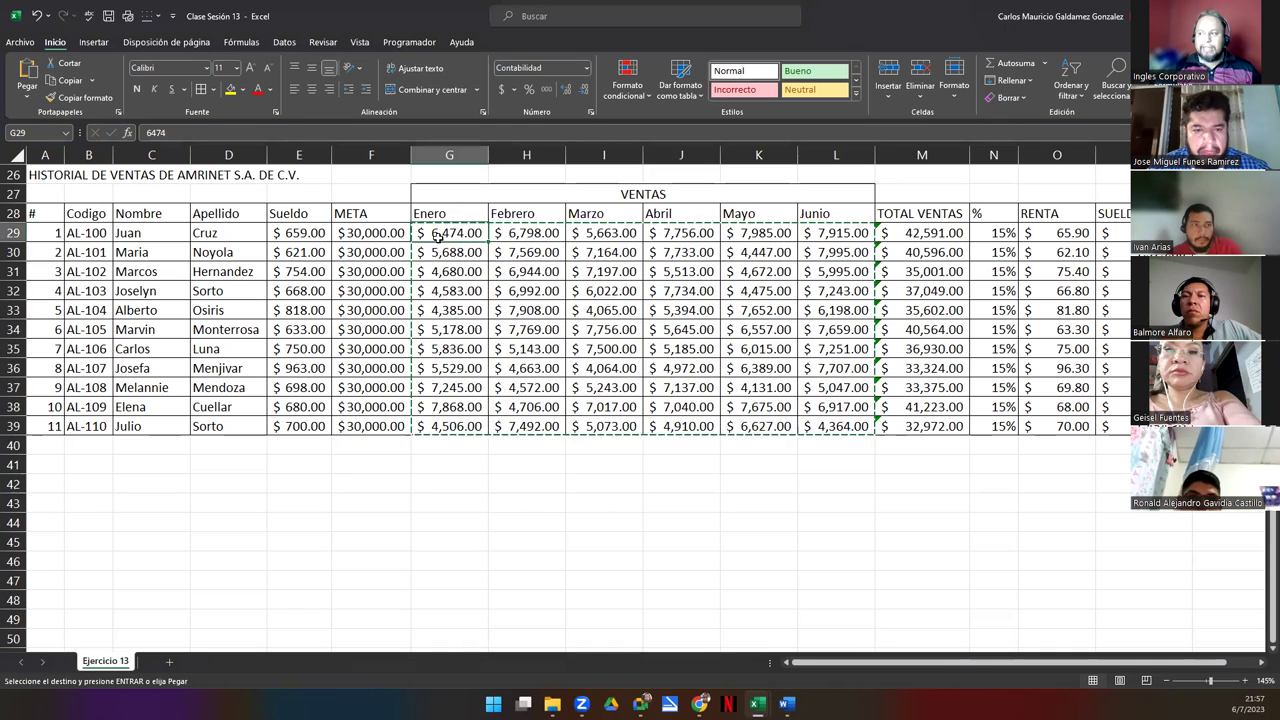
{"action": "right_click", "coordinate": [440, 241]}
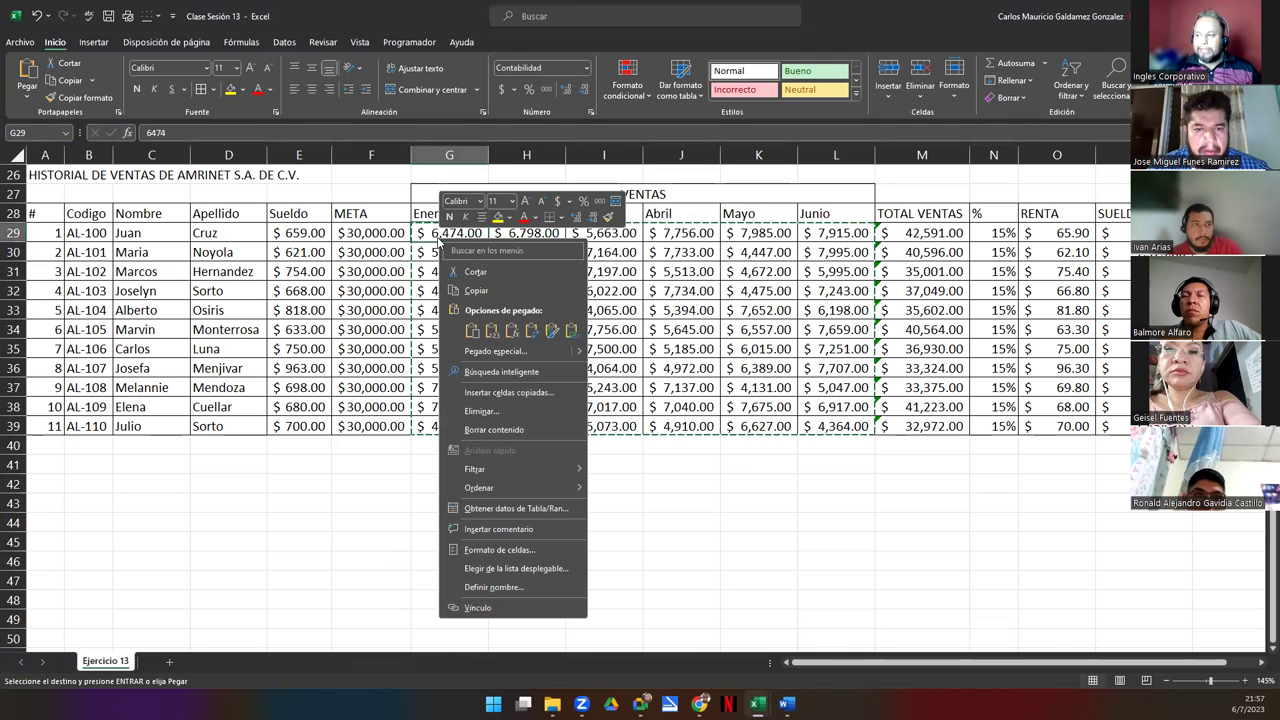
{"action": "left_click", "coordinate": [492, 331]}
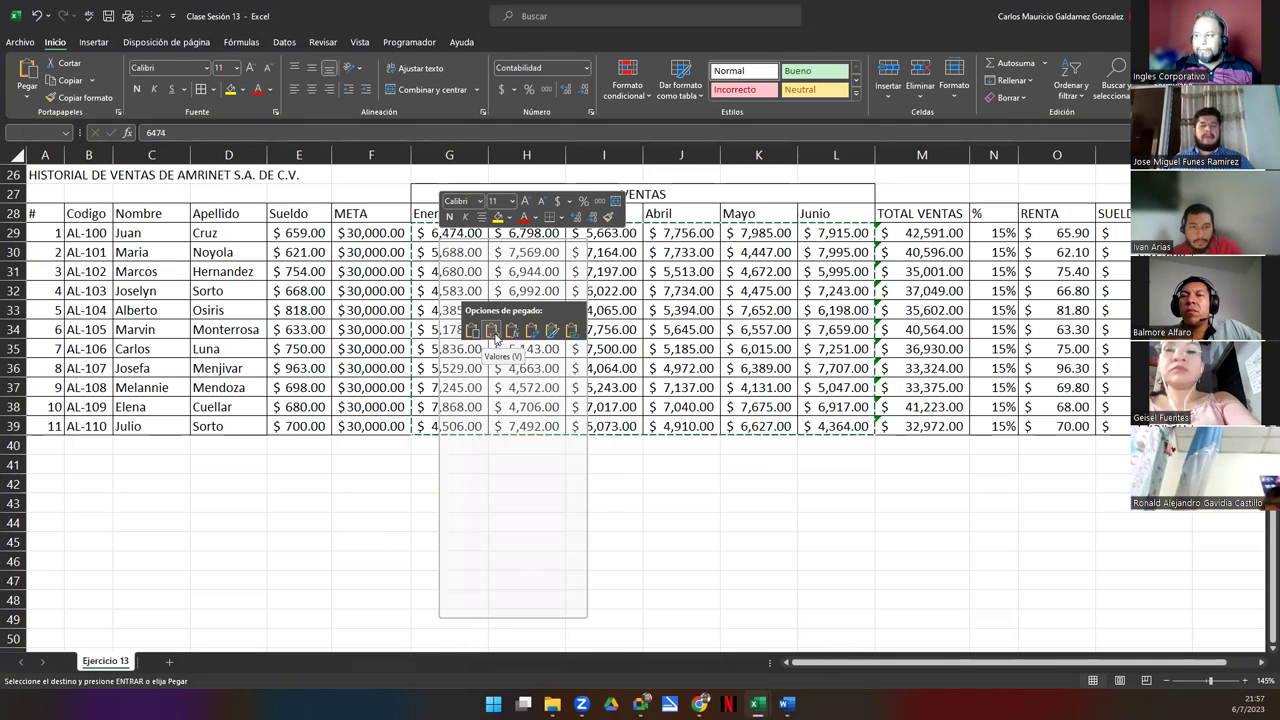
{"action": "left_click", "coordinate": [467, 290]}
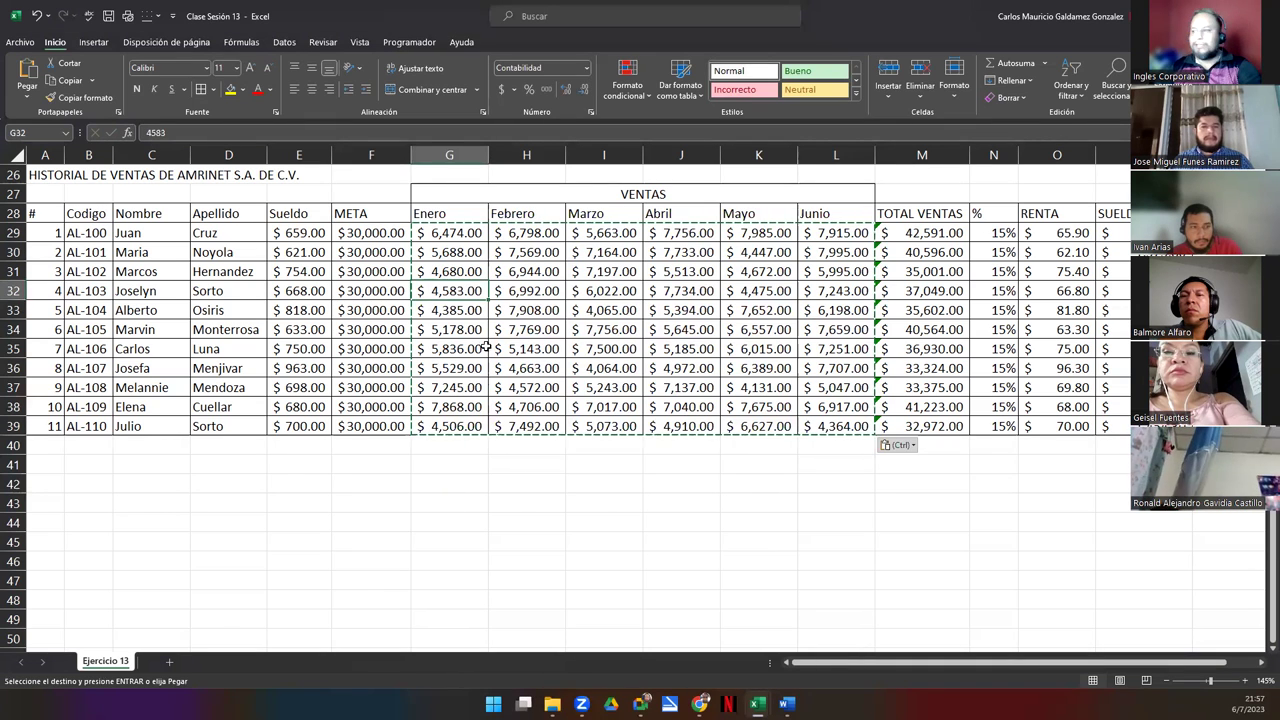
{"action": "key", "text": "F2"}
Step: Review the pasted sales, selecting G29:L39 to confirm the $409,227 status-bar total
{"action": "key", "text": "Escape"}
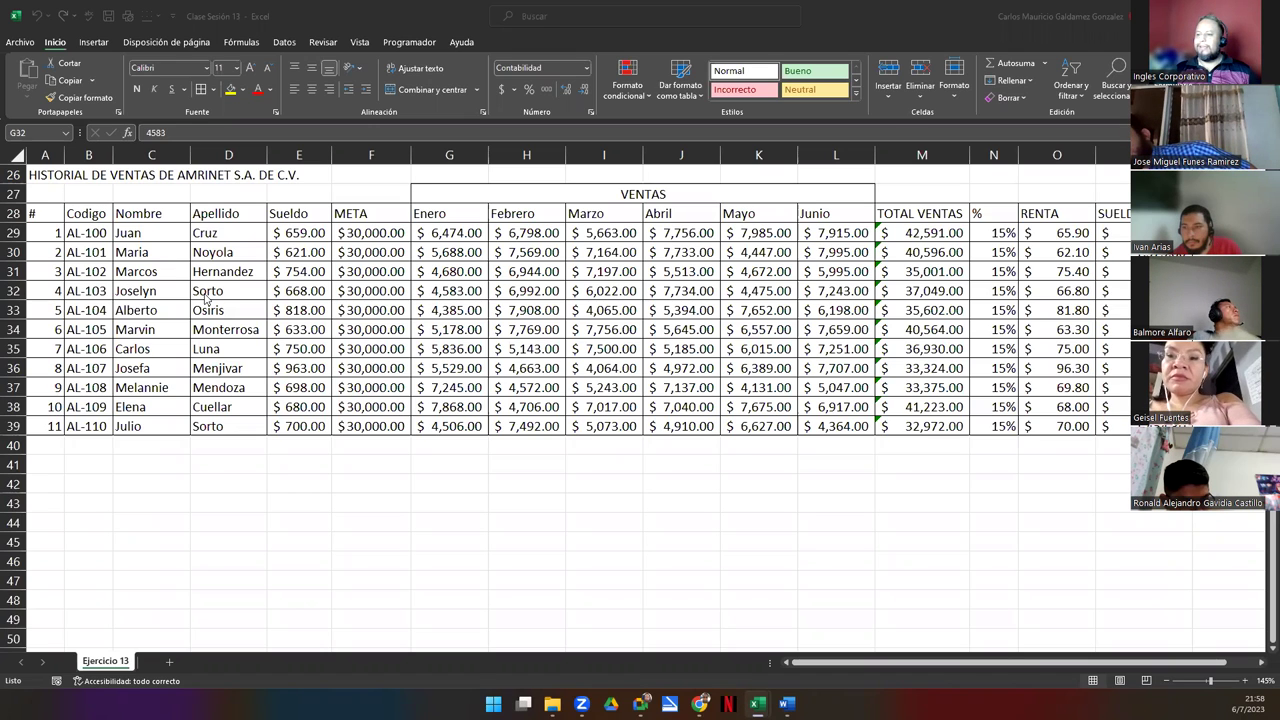
{"action": "left_click", "coordinate": [240, 419]}
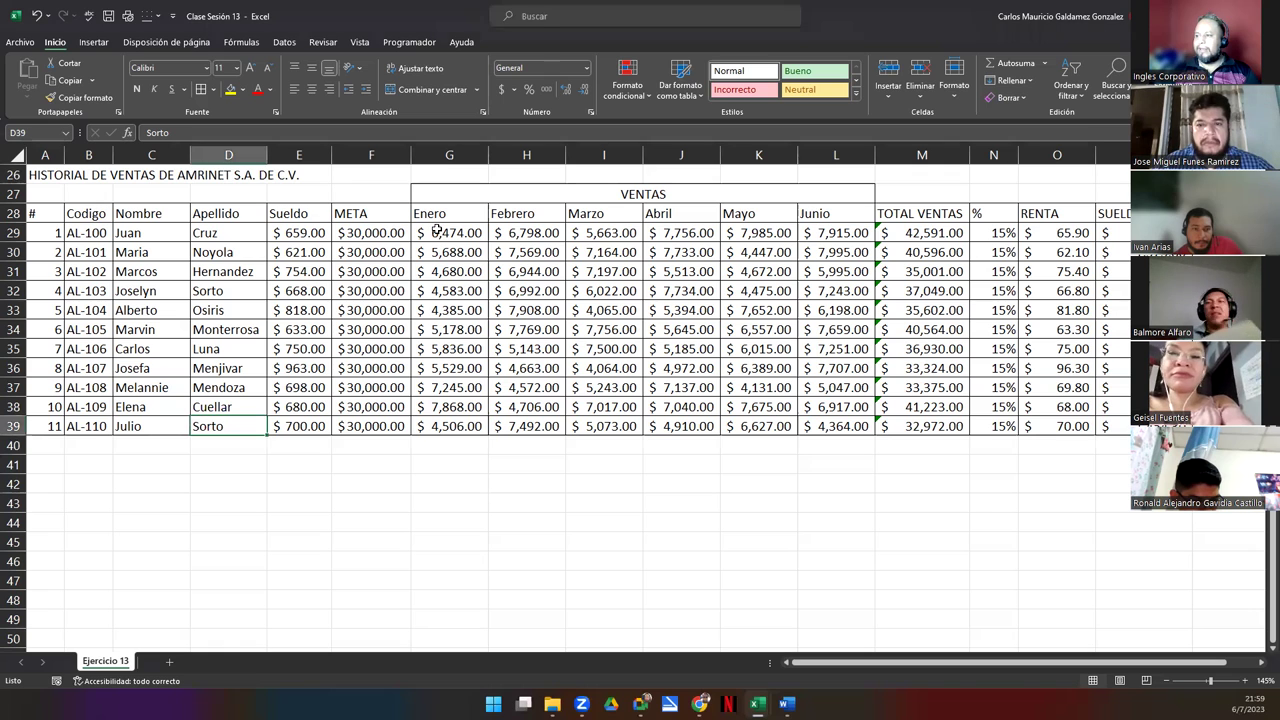
{"action": "mouse_move", "coordinate": [457, 242]}
{"action": "left_mouse_down"}
{"action": "mouse_move", "coordinate": [690, 338]}
{"action": "mouse_move", "coordinate": [825, 429]}
{"action": "left_mouse_up"}
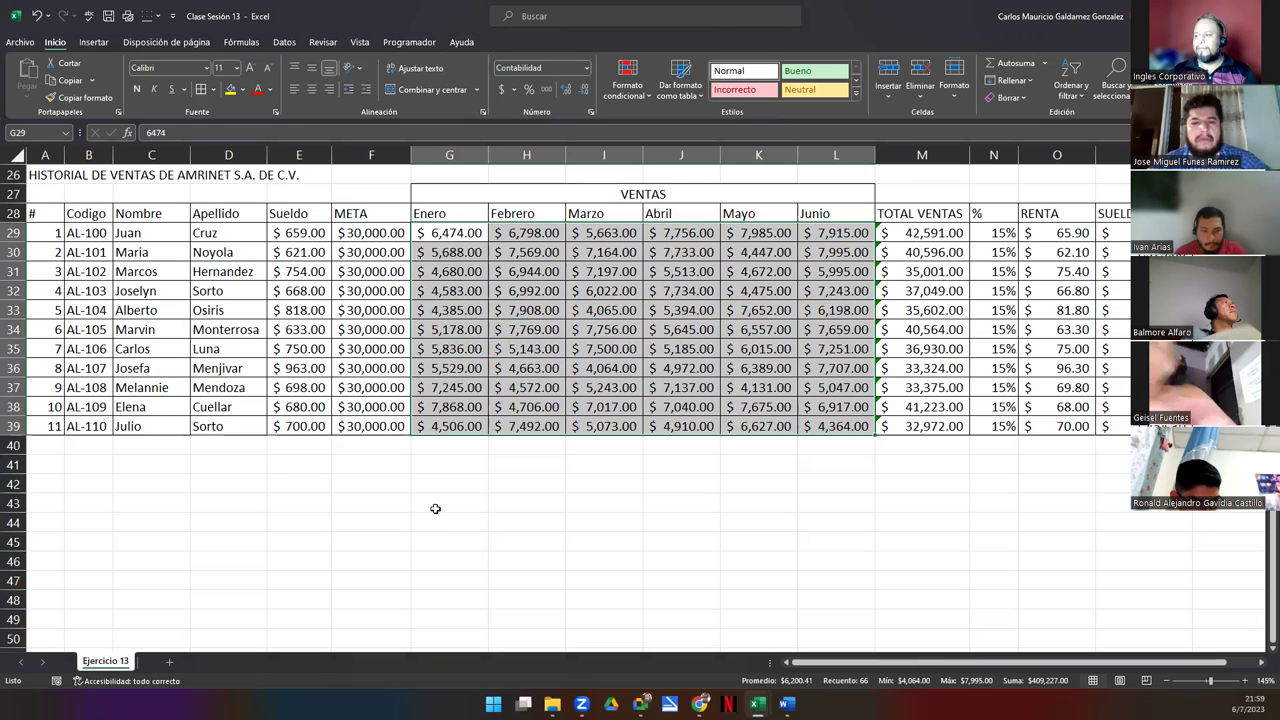
{"action": "left_click", "coordinate": [435, 509]}
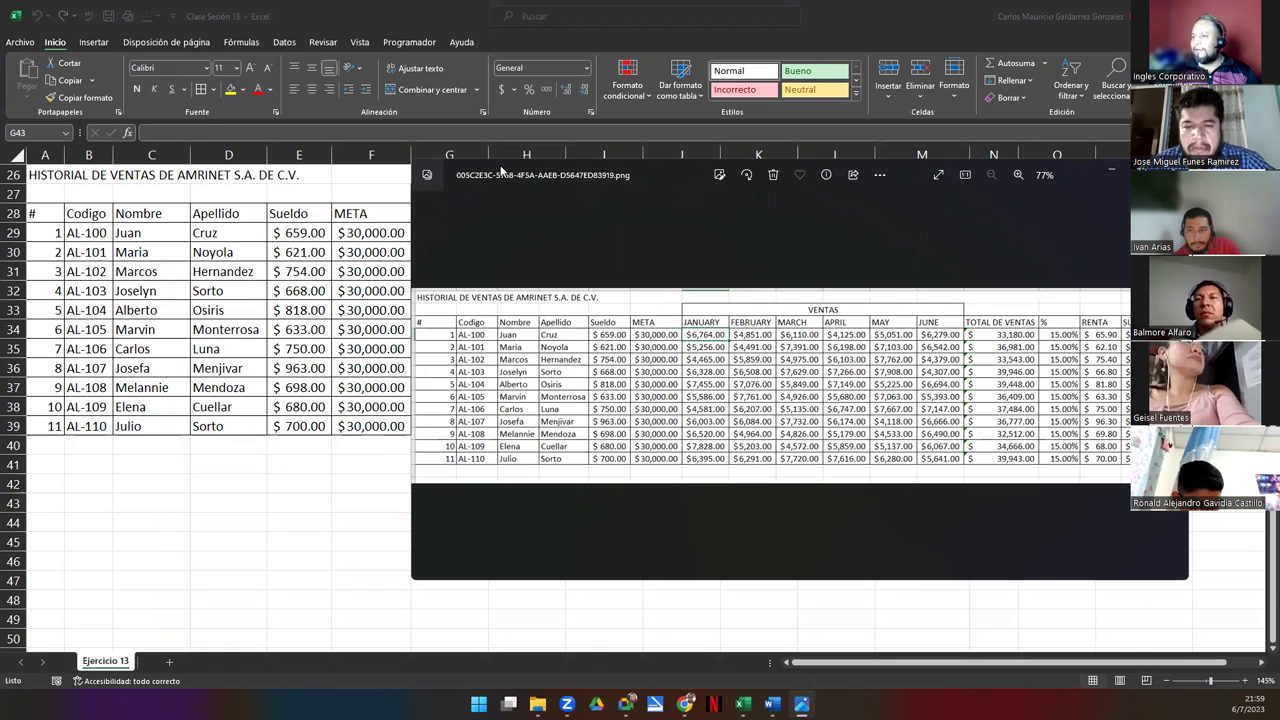
Step: Reposition and zoom the finished sales table reference image, then close it
{"action": "left_click_drag", "start_coordinate": [534, 193], "coordinate": [397, 162]}
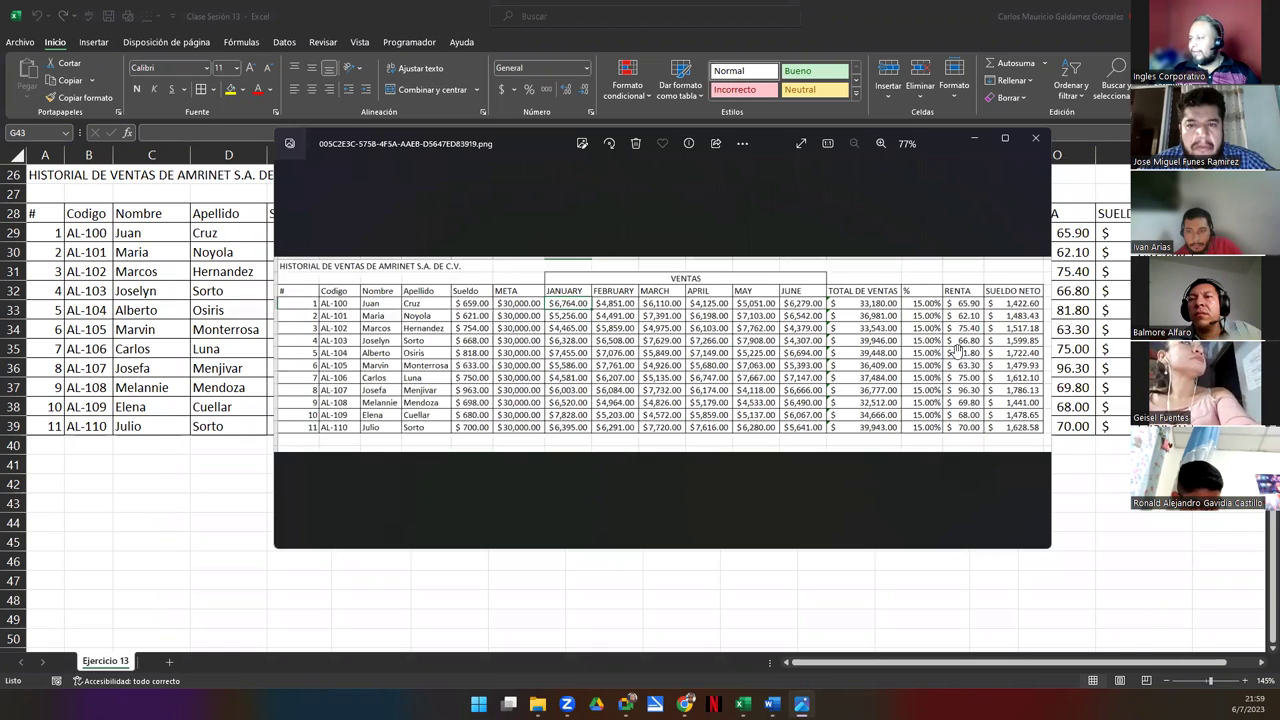
{"action": "scroll", "coordinate": [957, 349], "scroll_direction": "up", "scroll_amount": 2}
{"action": "scroll", "coordinate": [900, 355], "scroll_direction": "up", "scroll_amount": 1}
{"action": "scroll", "coordinate": [843, 365], "scroll_direction": "up", "scroll_amount": 2}
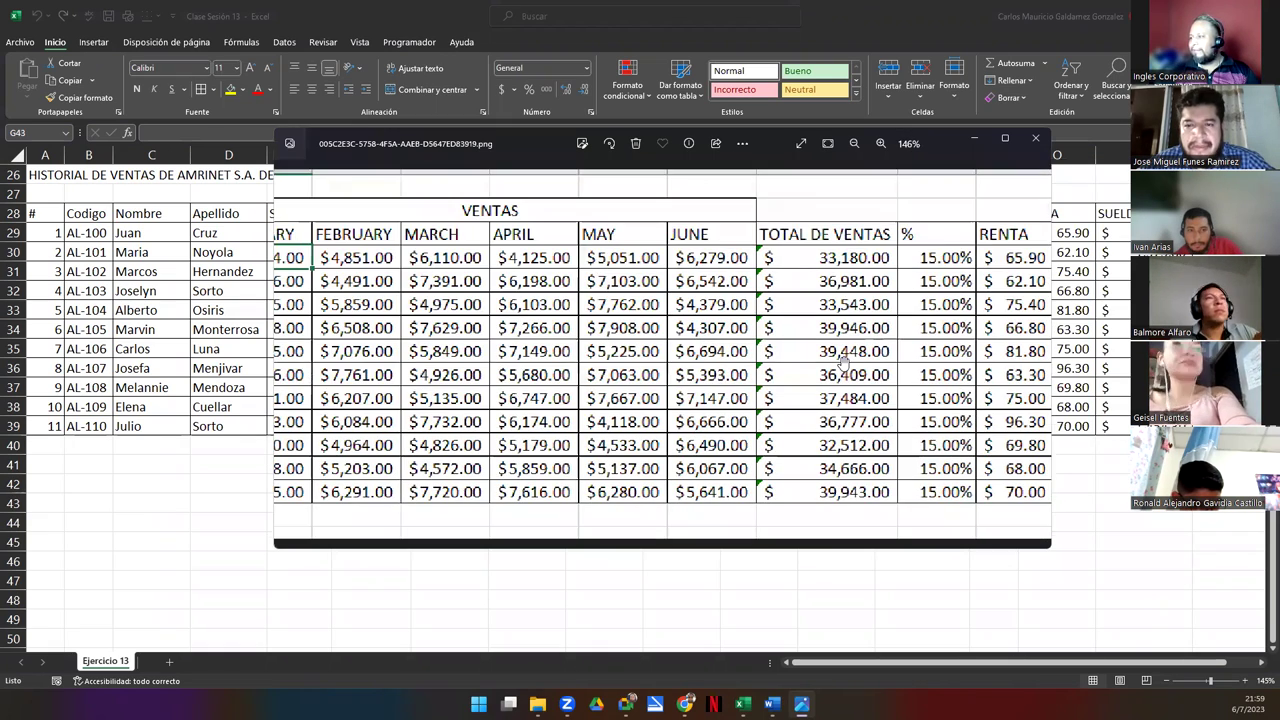
{"action": "scroll", "coordinate": [844, 363], "scroll_direction": "down", "scroll_amount": 1}
{"action": "scroll", "coordinate": [750, 286], "scroll_direction": "down", "scroll_amount": 1}
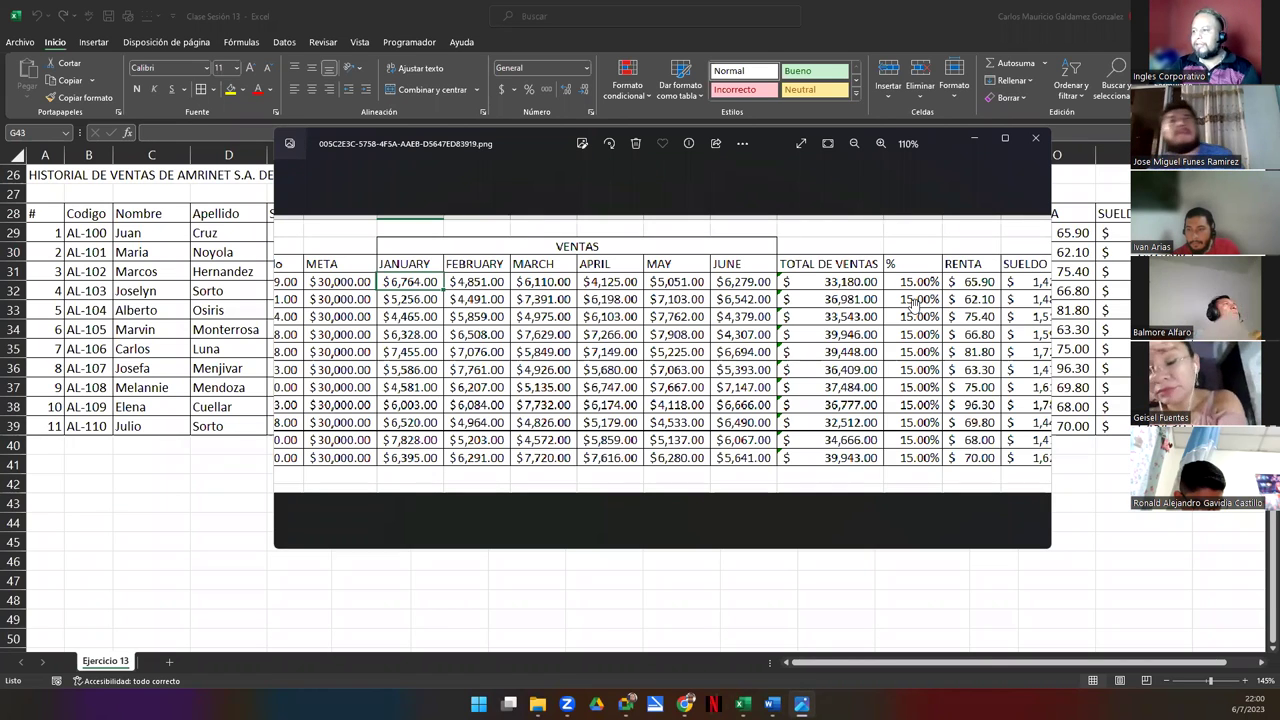
{"action": "left_click", "coordinate": [1036, 141]}
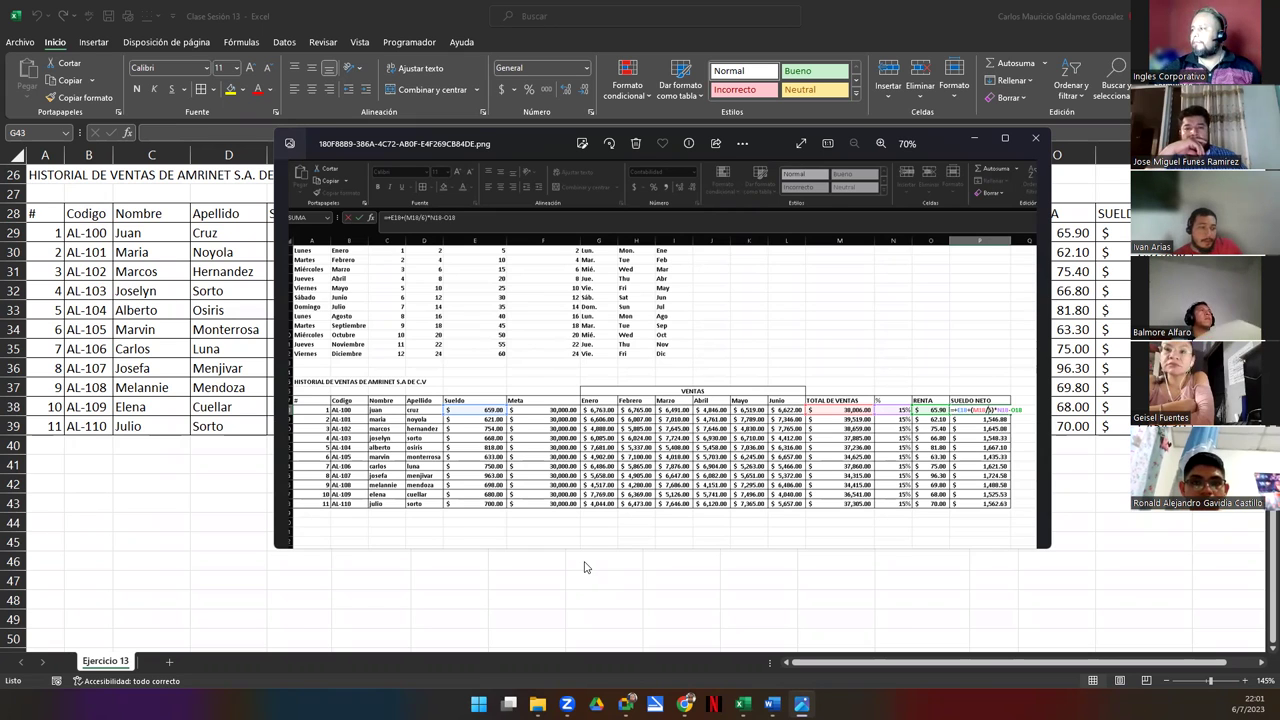
Step: Close the net salary reference screenshot to return to the Excel sheet
{"action": "left_click", "coordinate": [1036, 138]}
{"action": "type", "text": "=E29+((M29/6)*N29)-O29"}
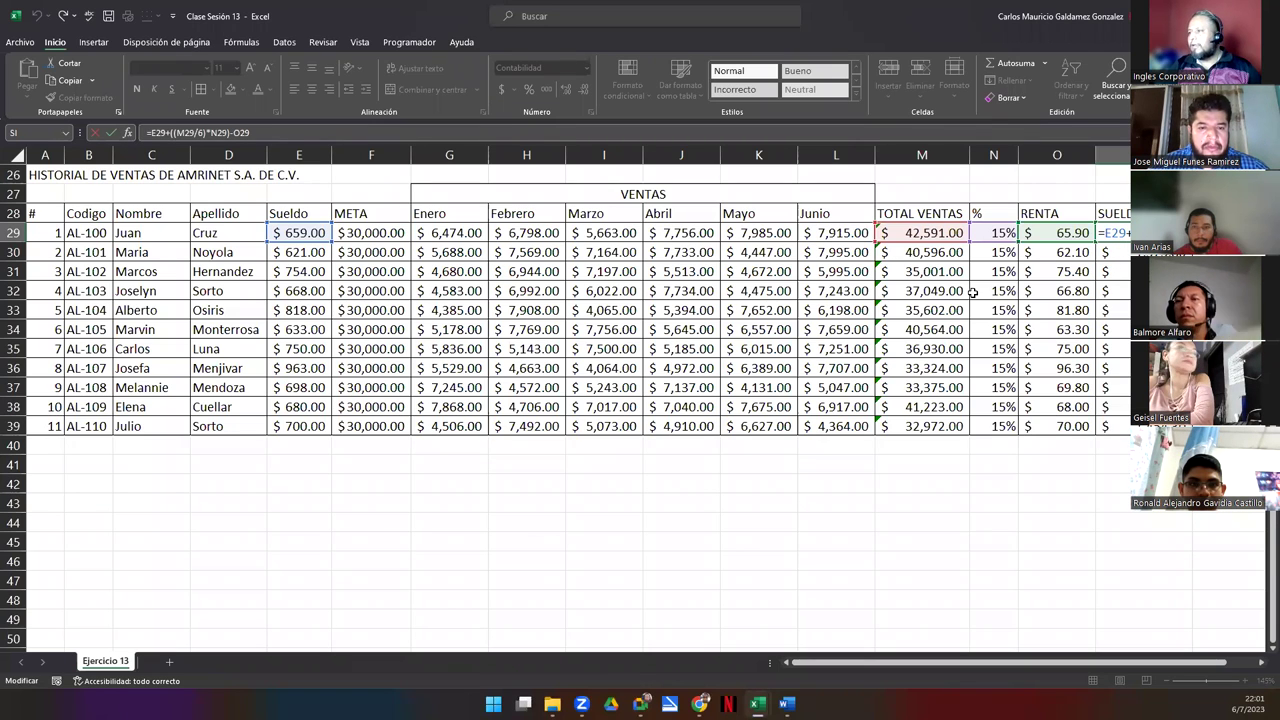
Step: Confirm the P29 formula =E29+((M29/6)*N29)-O29, then switch windows toward the slideshow
{"action": "key", "text": "ctrl+Return"}
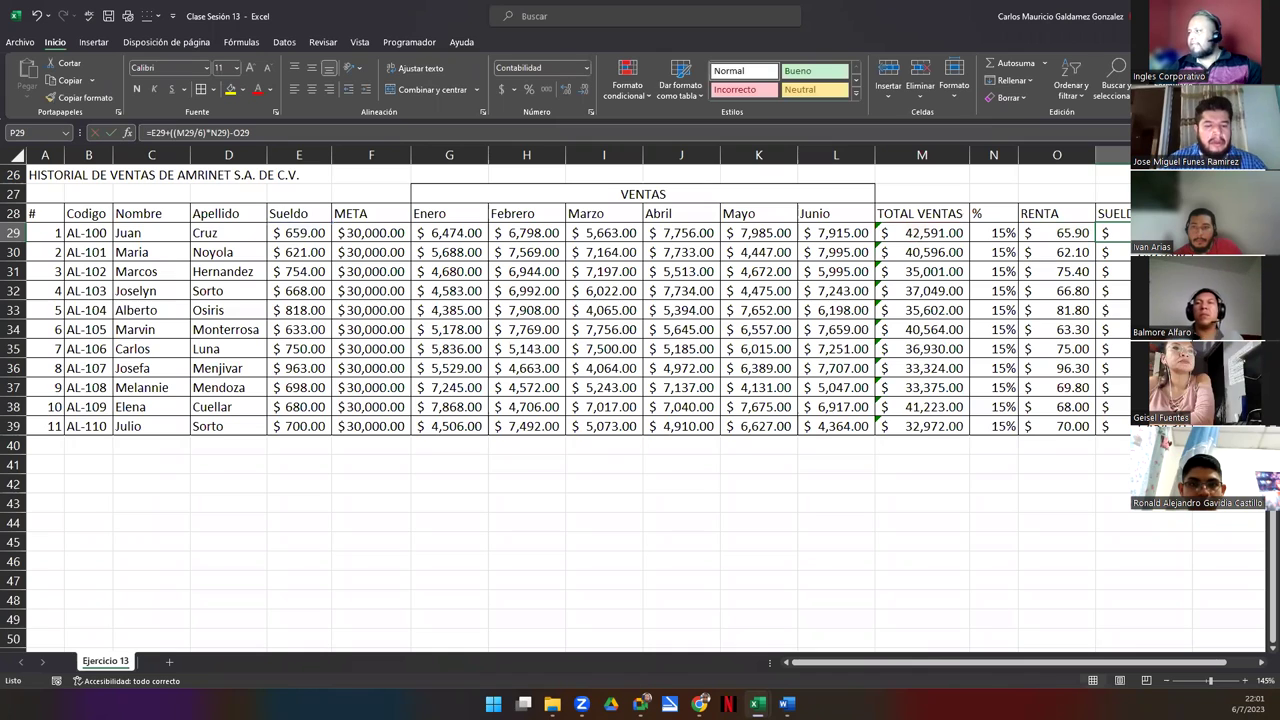
{"action": "key", "text": "F2"}
{"action": "left_click", "coordinate": [578, 290]}
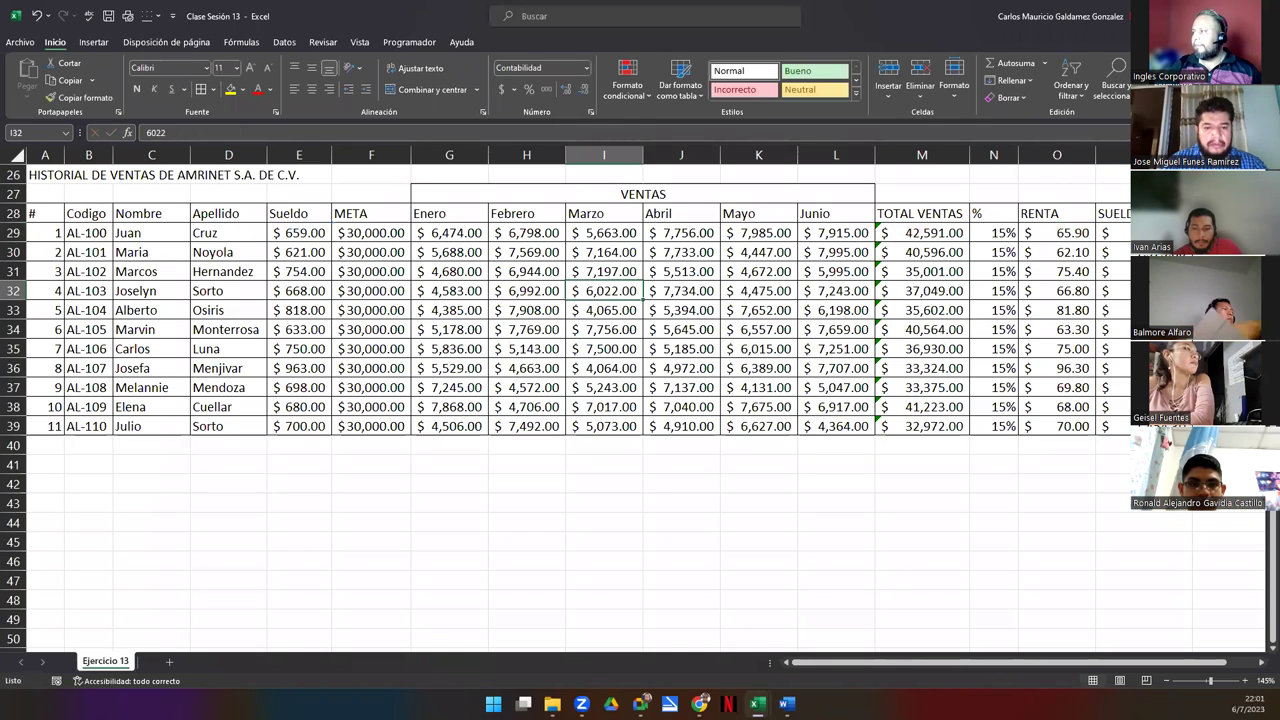
{"action": "key", "text": "alt+Tab"}
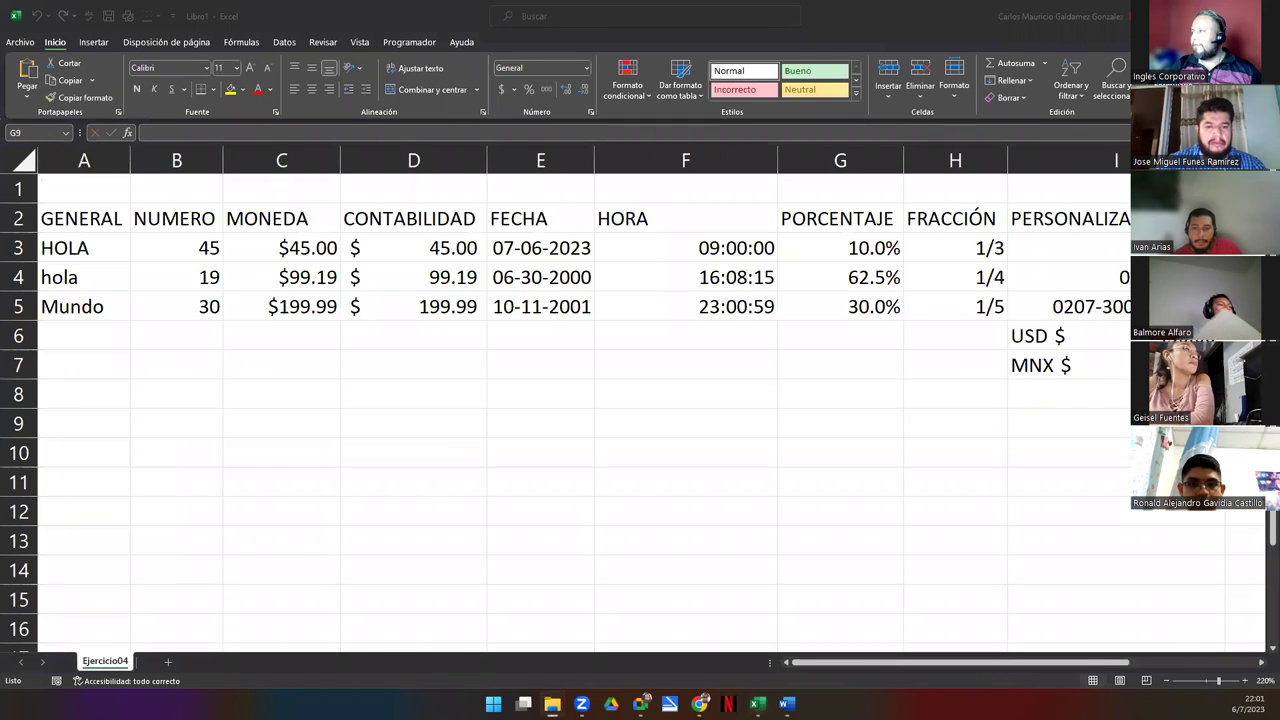
{"action": "key", "text": "alt+Tab"}
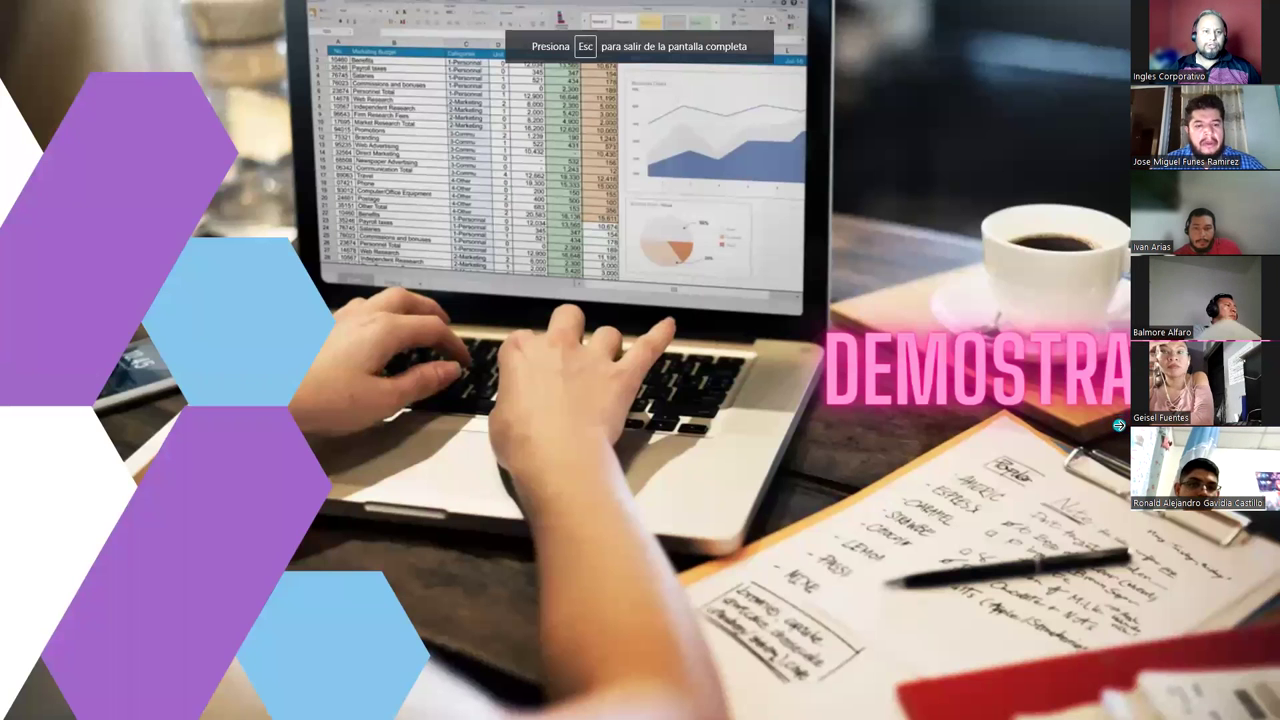
Step: Advance the slideshow to the final ¡Muchas gracias! slide
{"action": "left_click", "coordinate": [1118, 425]}
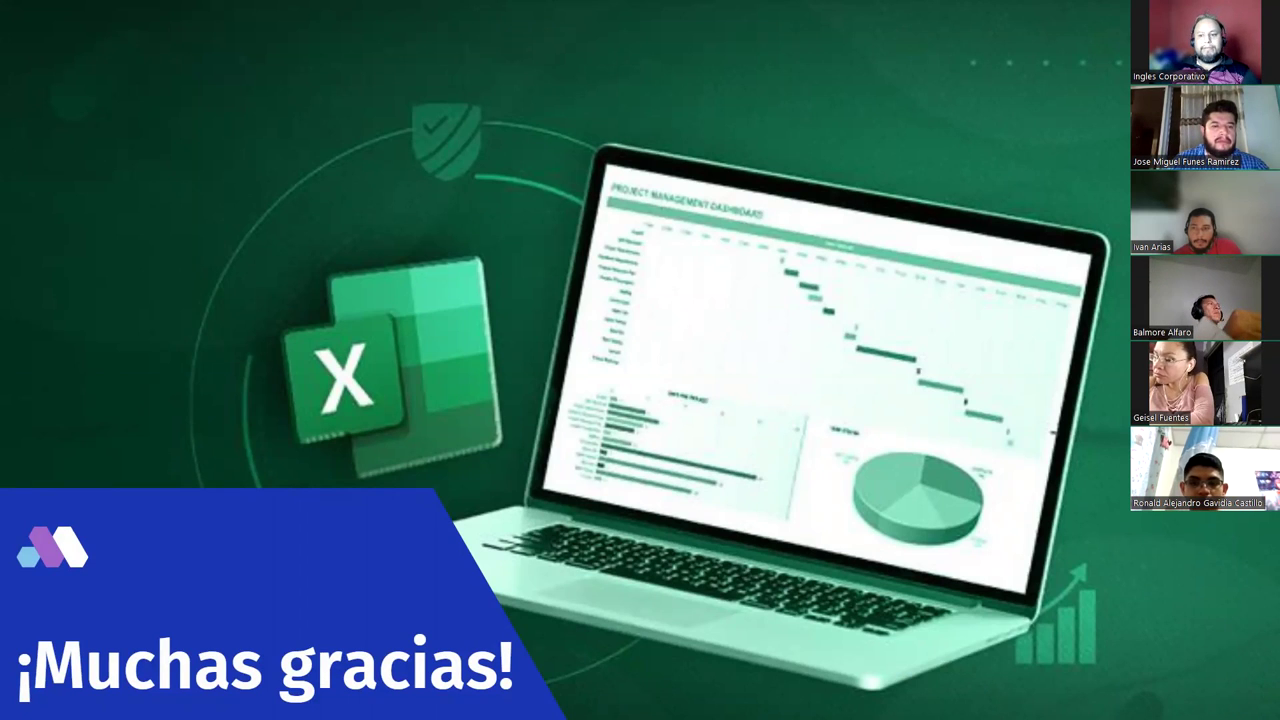
{"action": "left_click", "coordinate": [8, 223]}
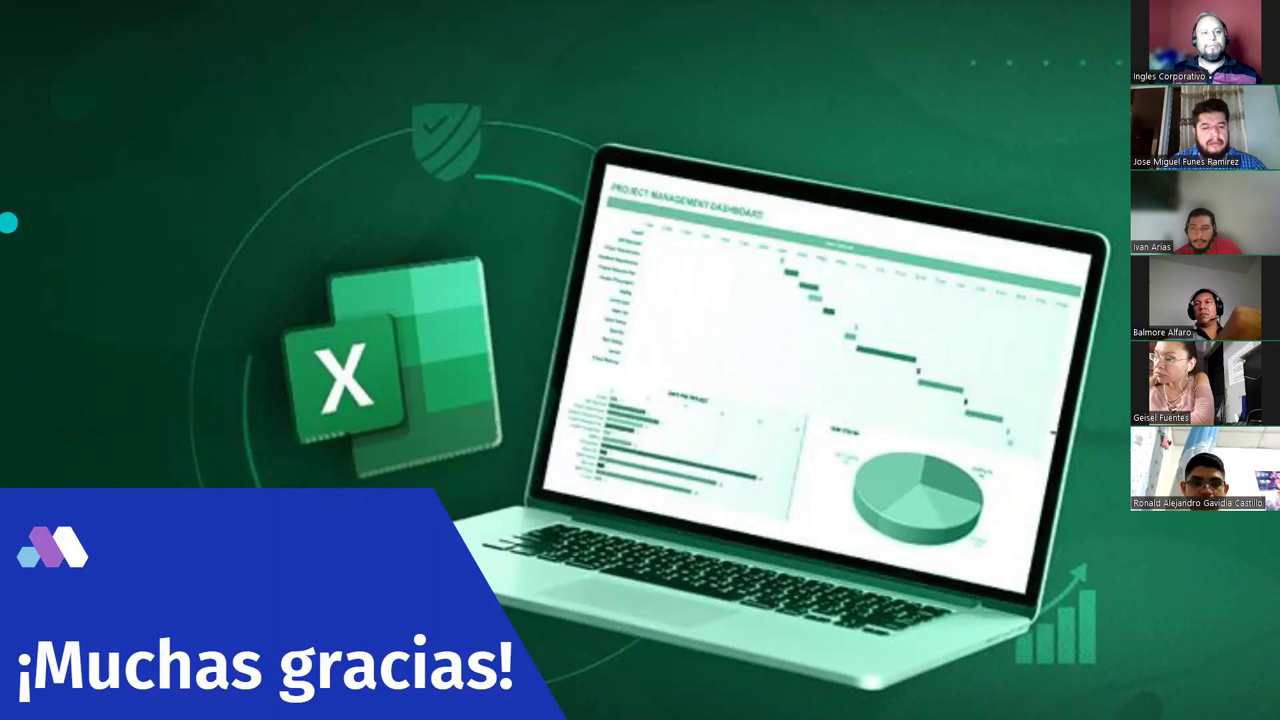